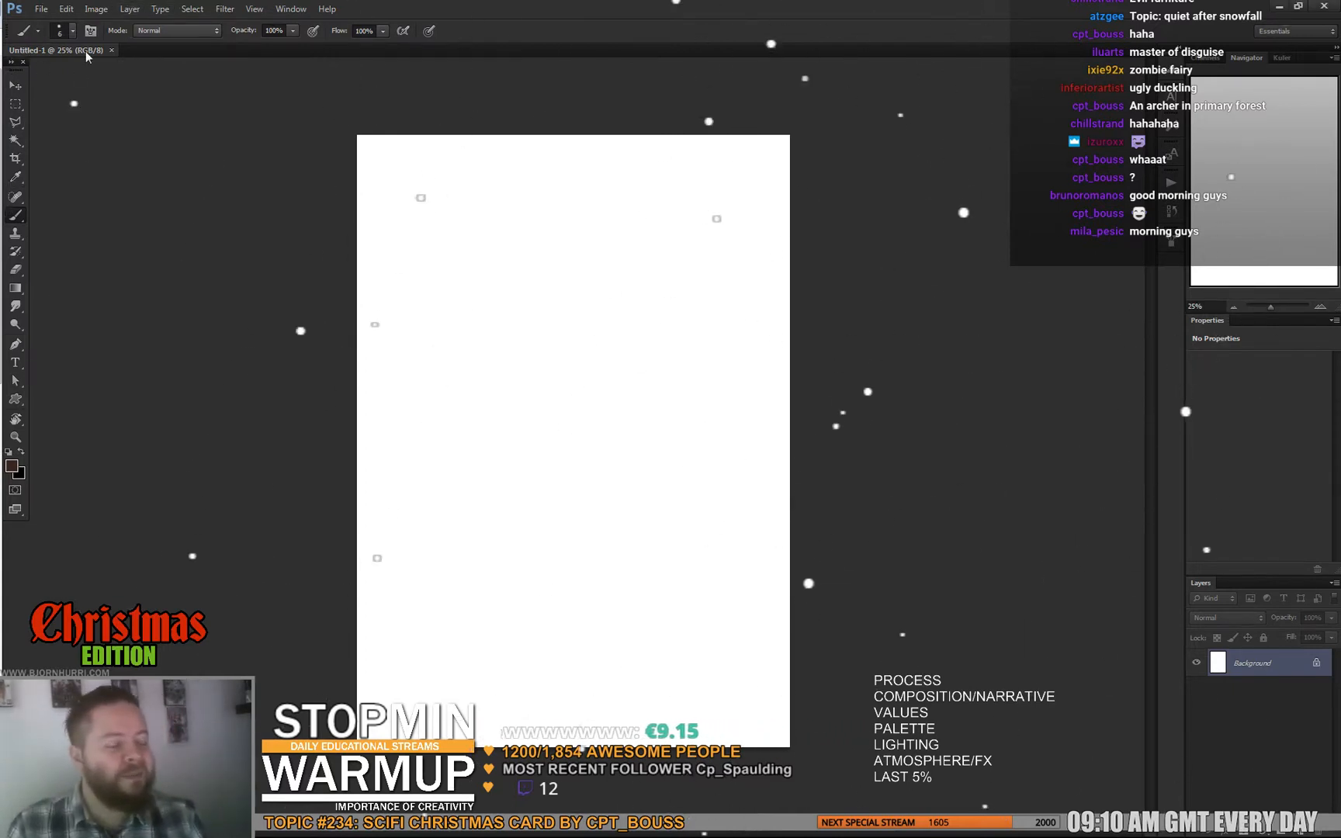
# Rotate the blank image 90 degrees into landscape orientation
pyautogui.click(96, 8)
pyautogui.moveTo(165, 142)
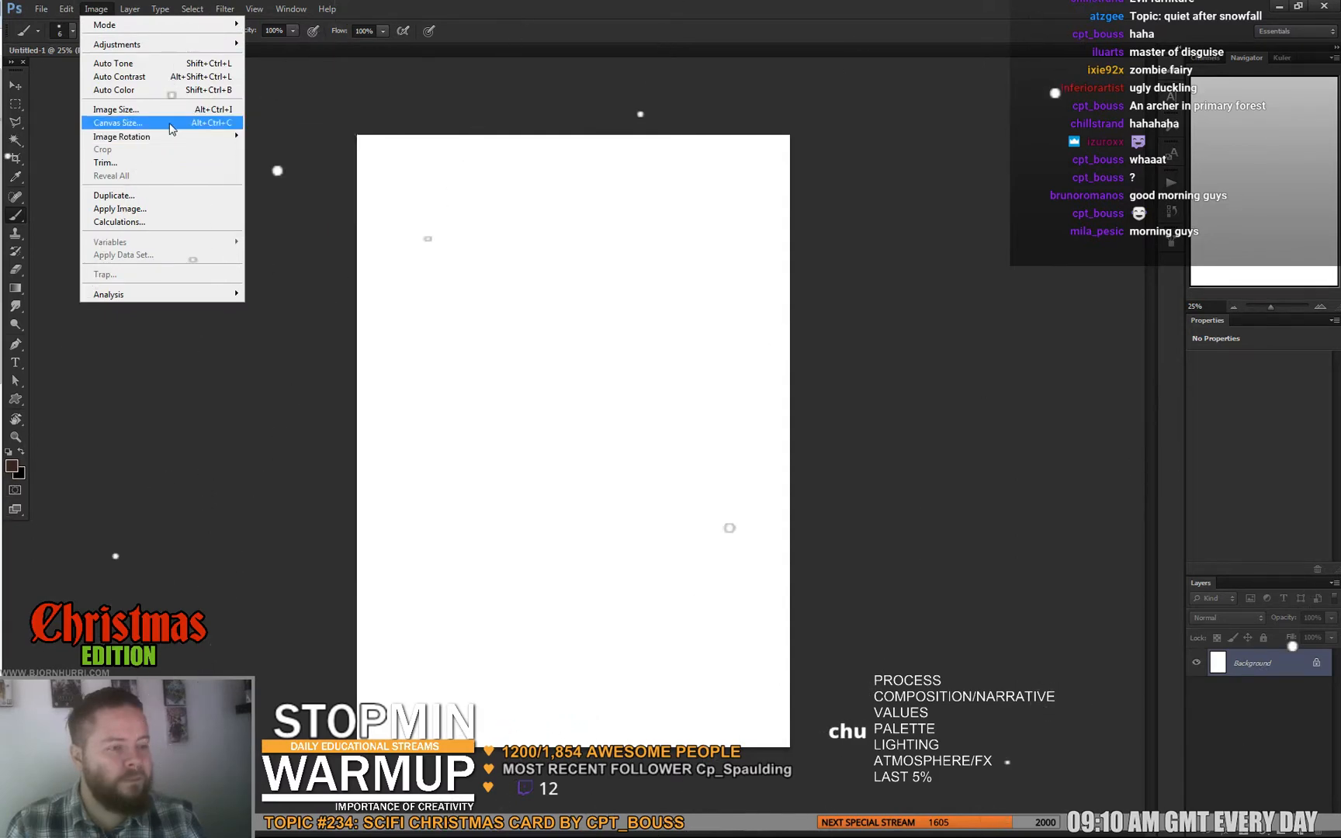
pyautogui.click(346, 153)
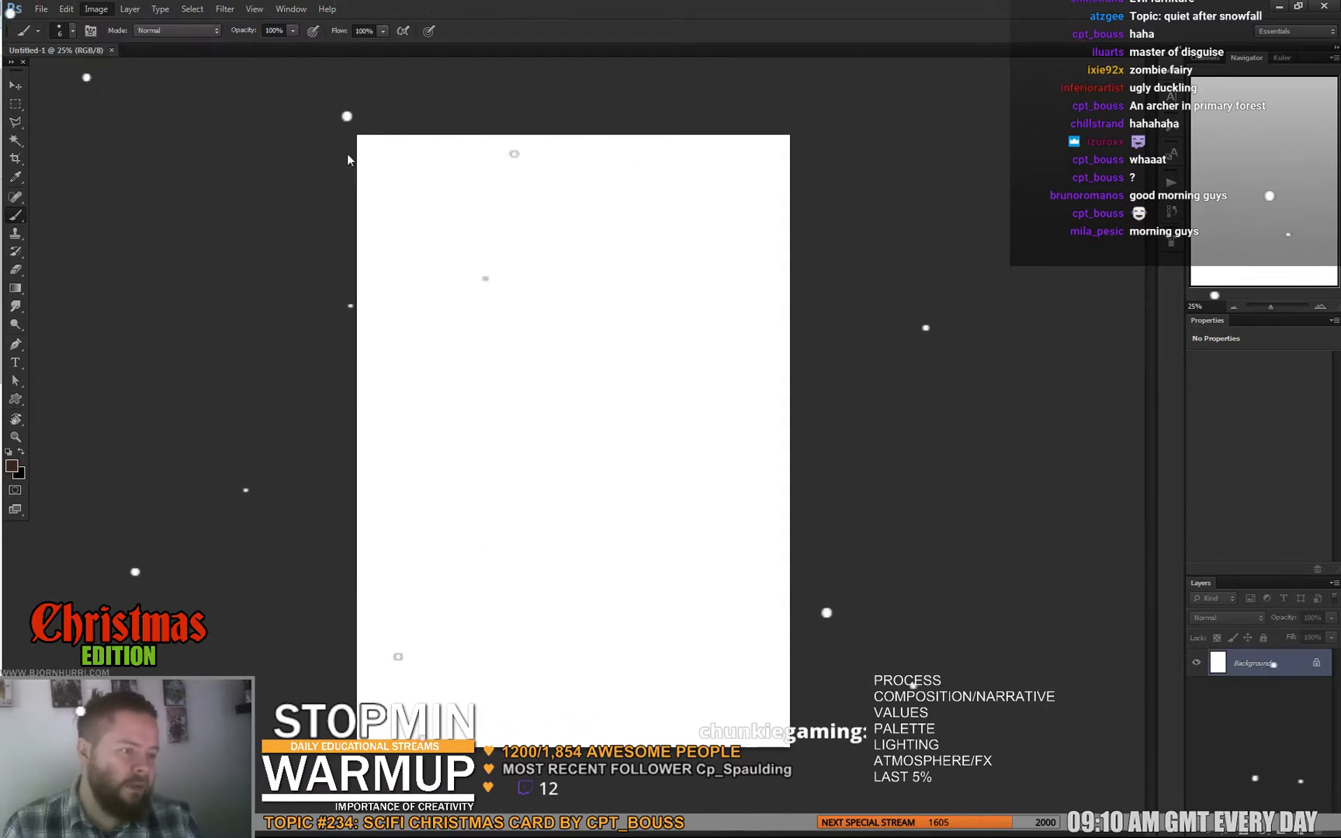
# Widen the canvas equally on both sides with Crop, using a white background fill, and add an empty layer for painting
pyautogui.press('c')
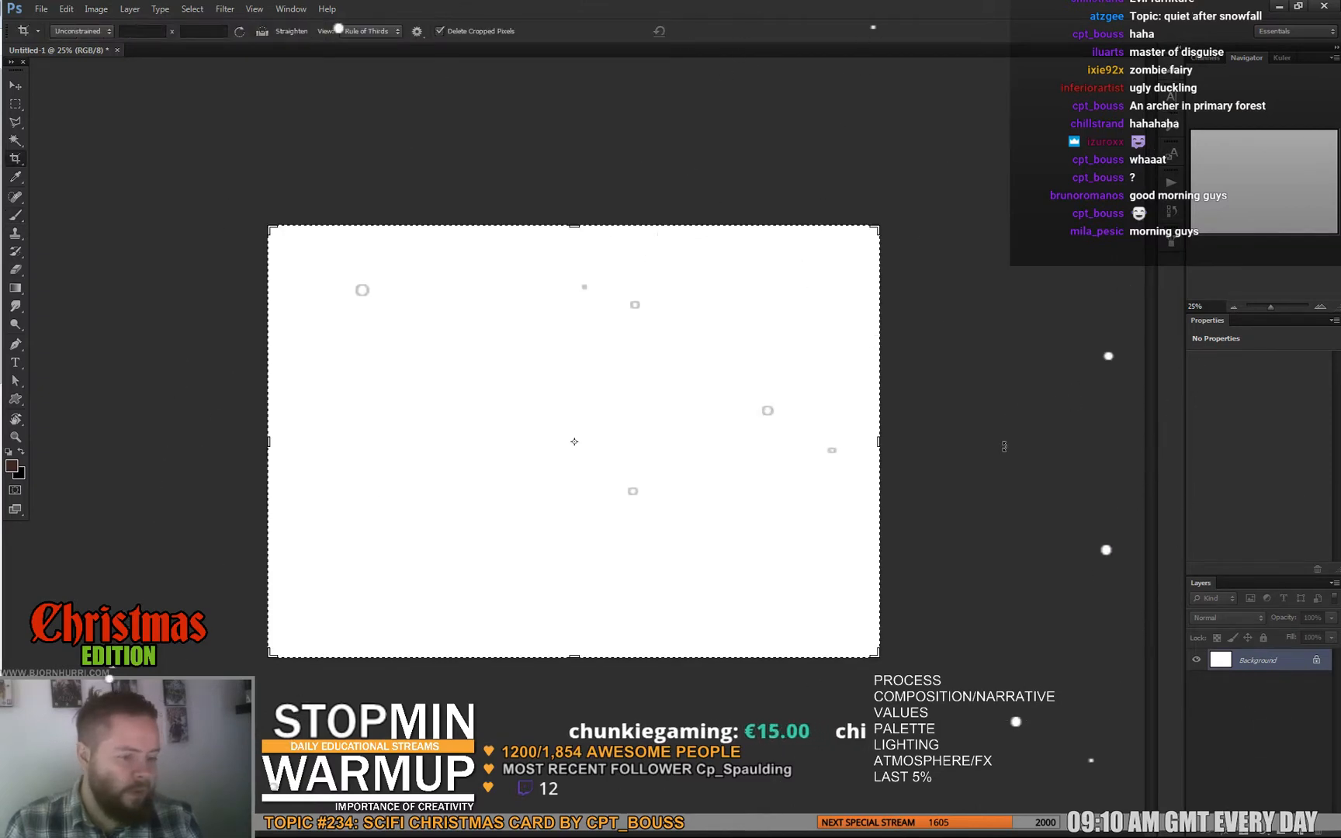
pyautogui.moveTo(877, 442); pyautogui.dragTo(997, 439)
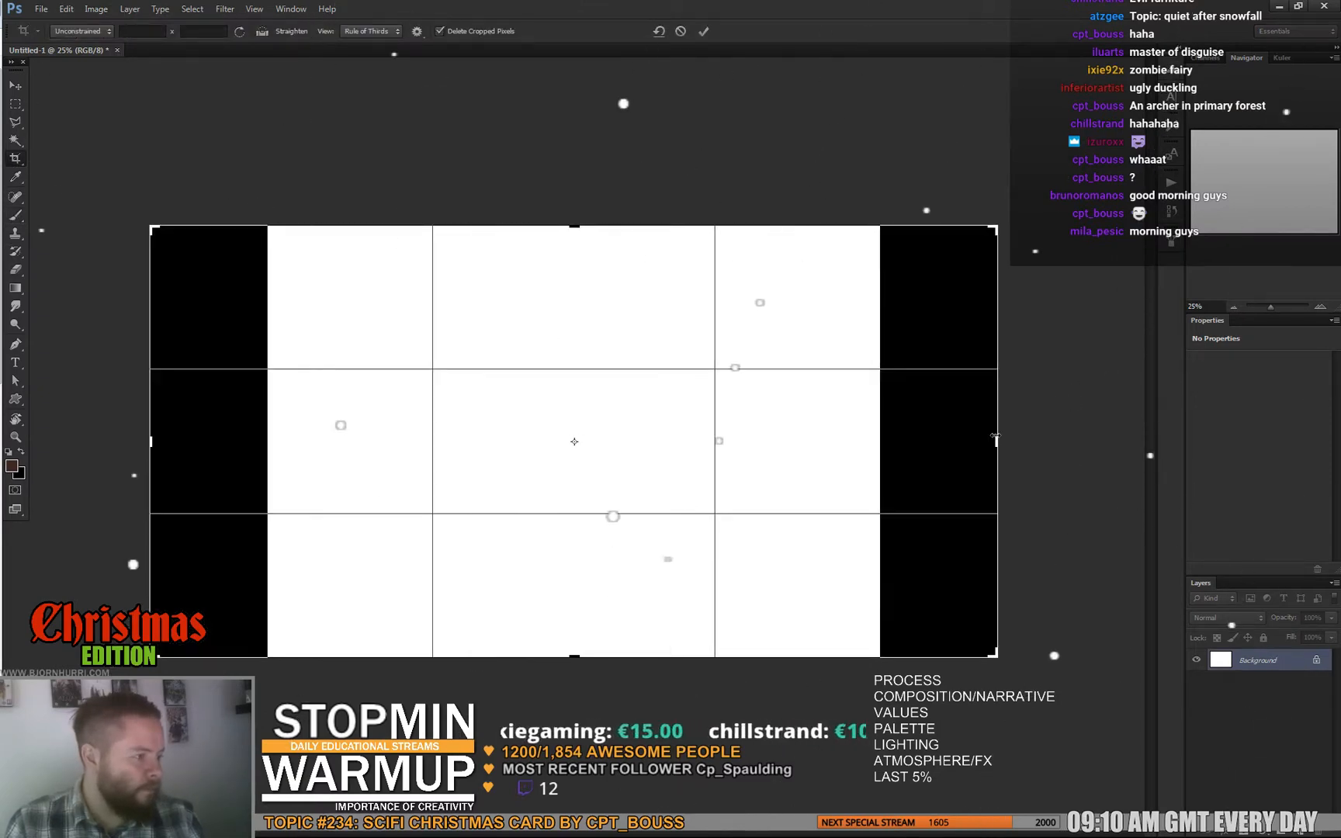
pyautogui.press('d')
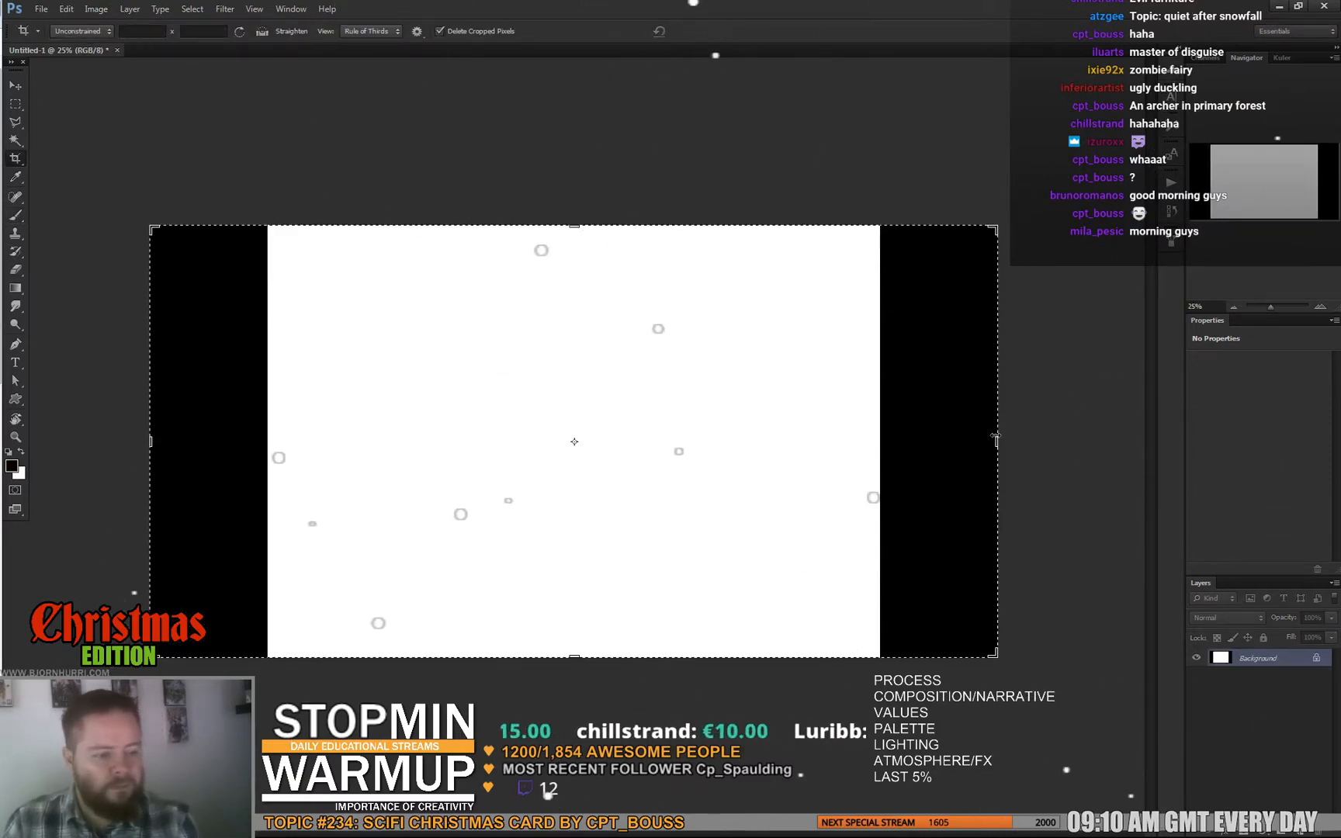
pyautogui.press('Return')
pyautogui.press('b')
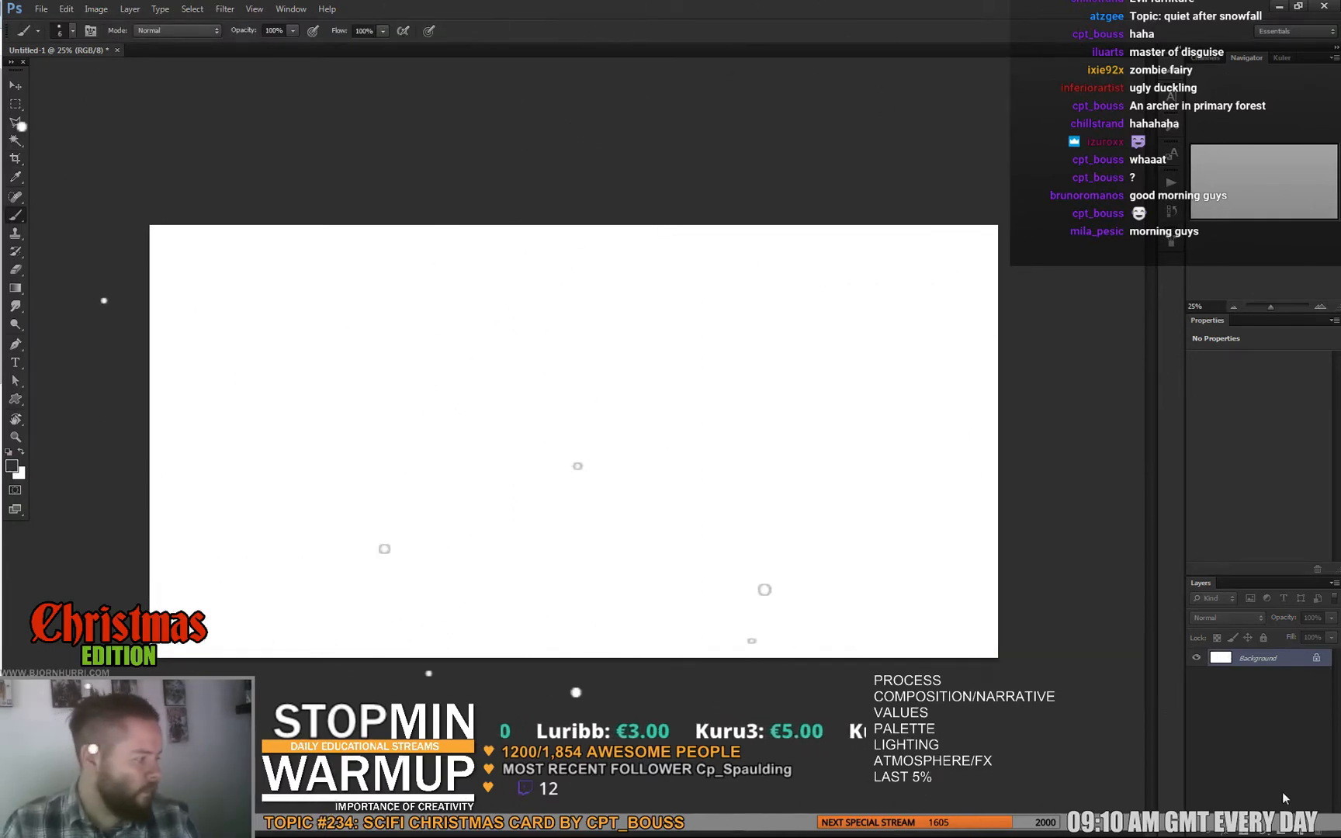
pyautogui.hotkey('ctrl', 'shift', 'alt', 'n')
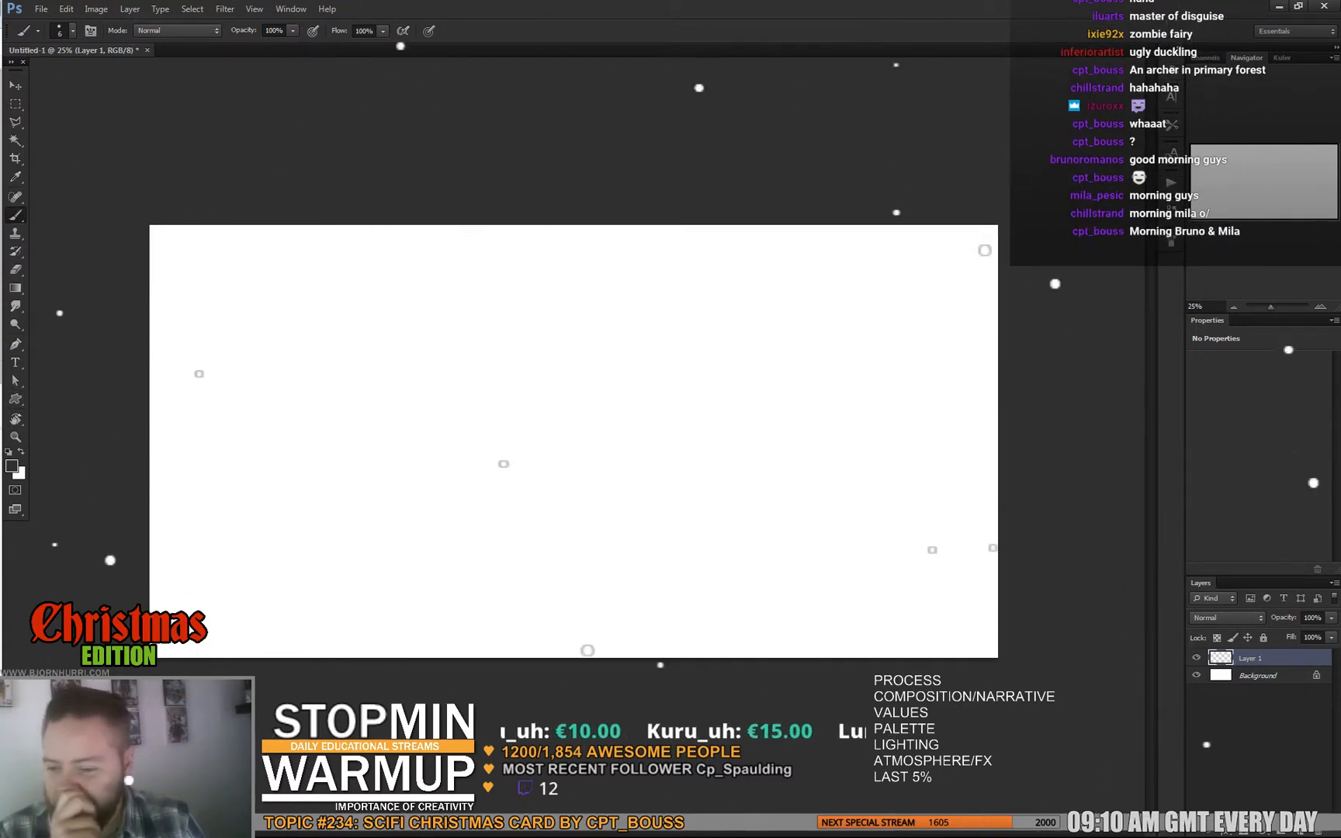
# Switch to Snaz and move its window off the canvas
pyautogui.hotkey('alt', 'Tab')
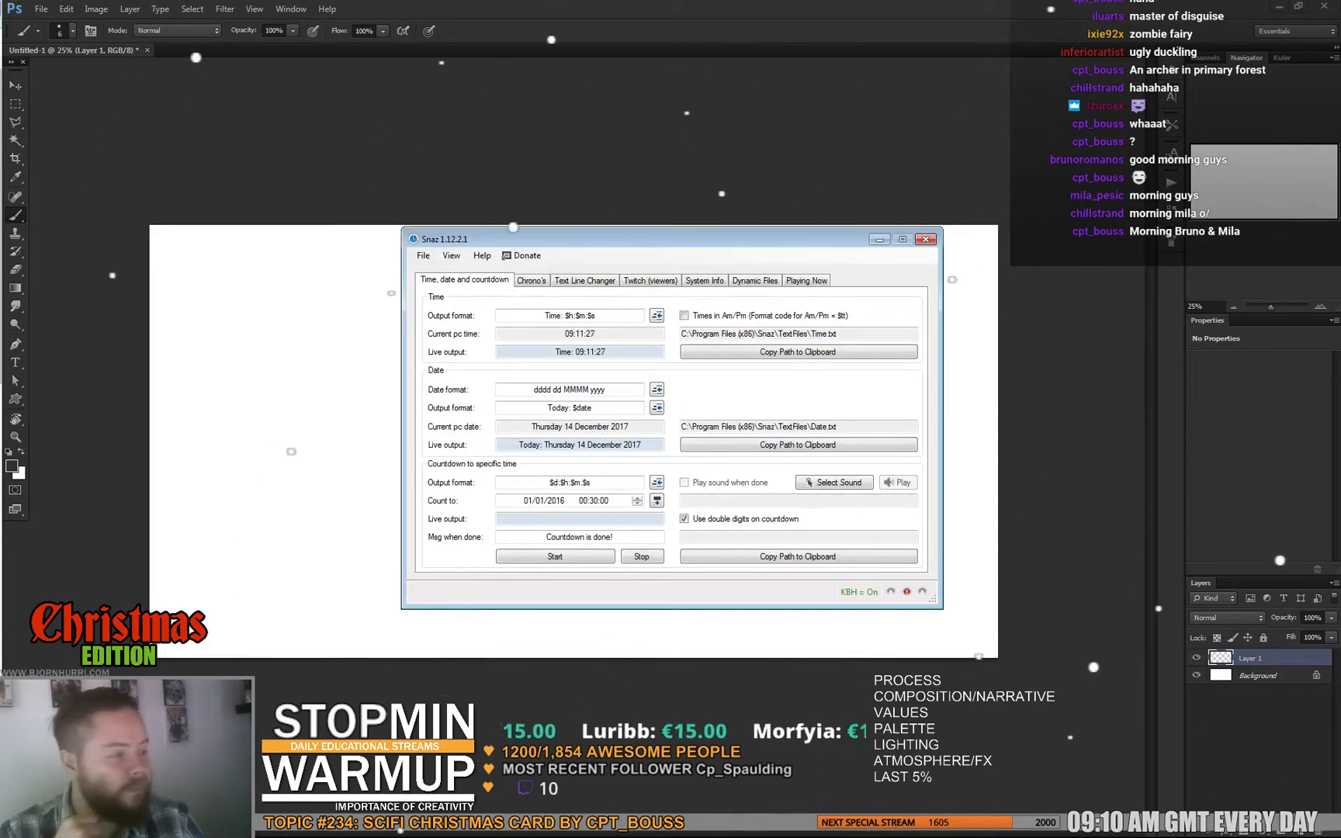
pyautogui.moveTo(633, 239); pyautogui.dragTo(0, 156)
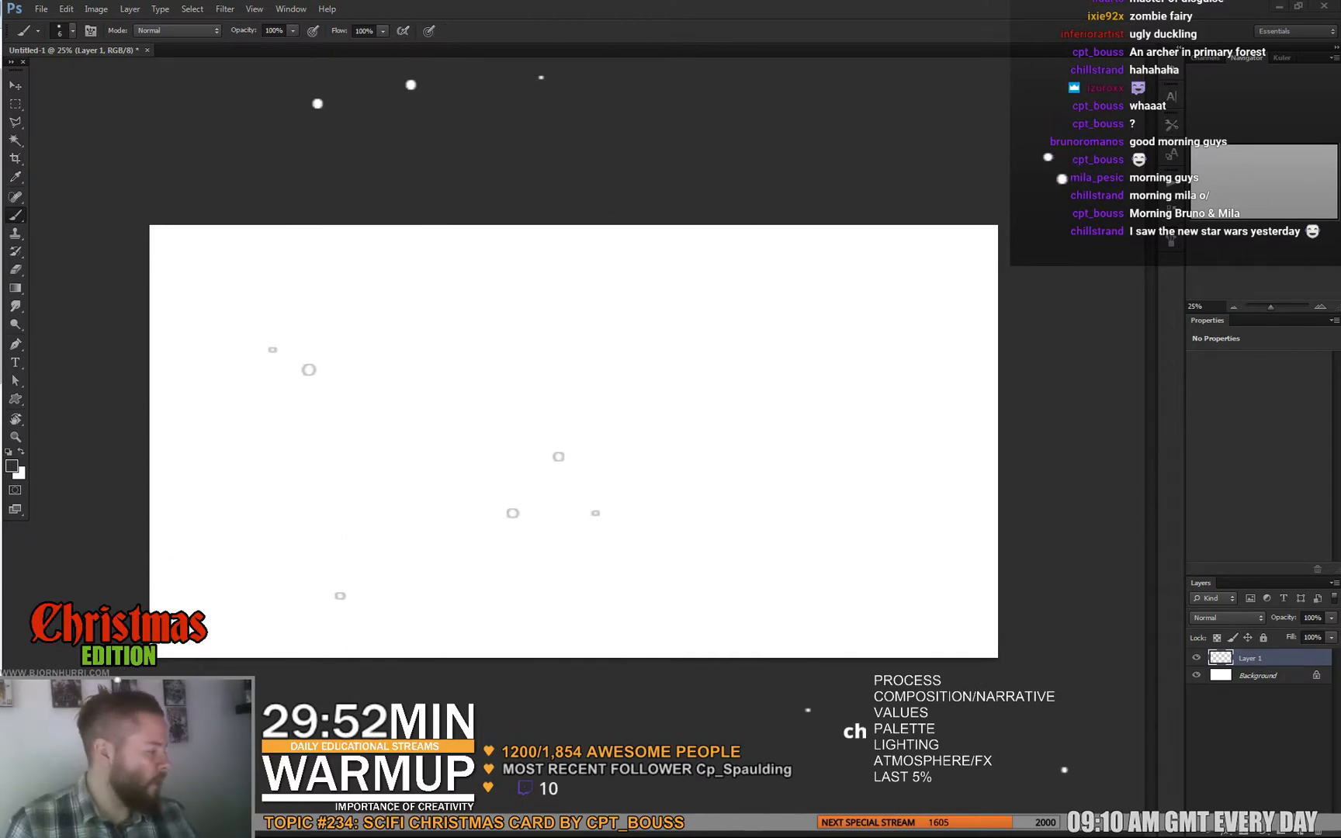
# Add a second empty layer and choose the square 80 px brush preset, enlarged to 137 px
pyautogui.click(1300, 832)
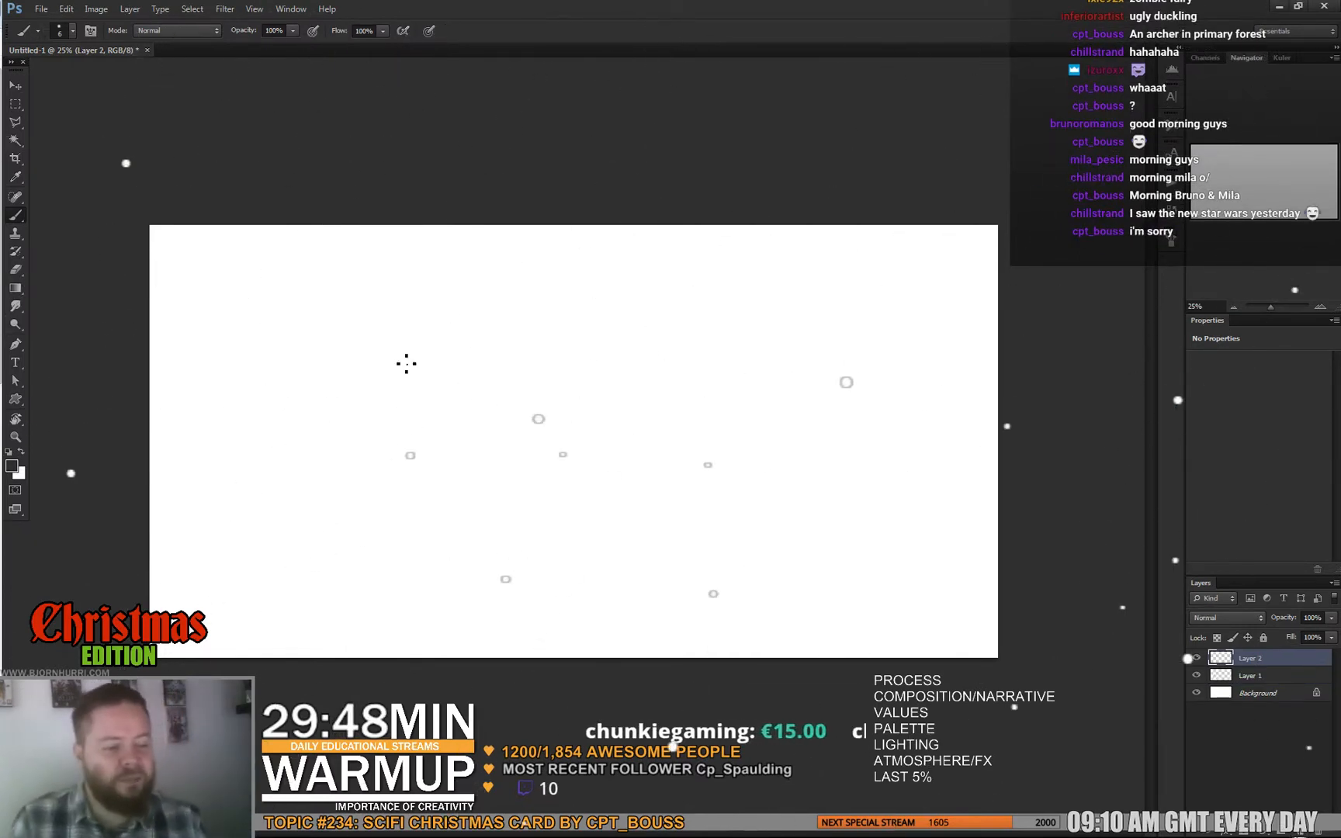
pyautogui.rightClick(538, 380)
pyautogui.click(617, 499)
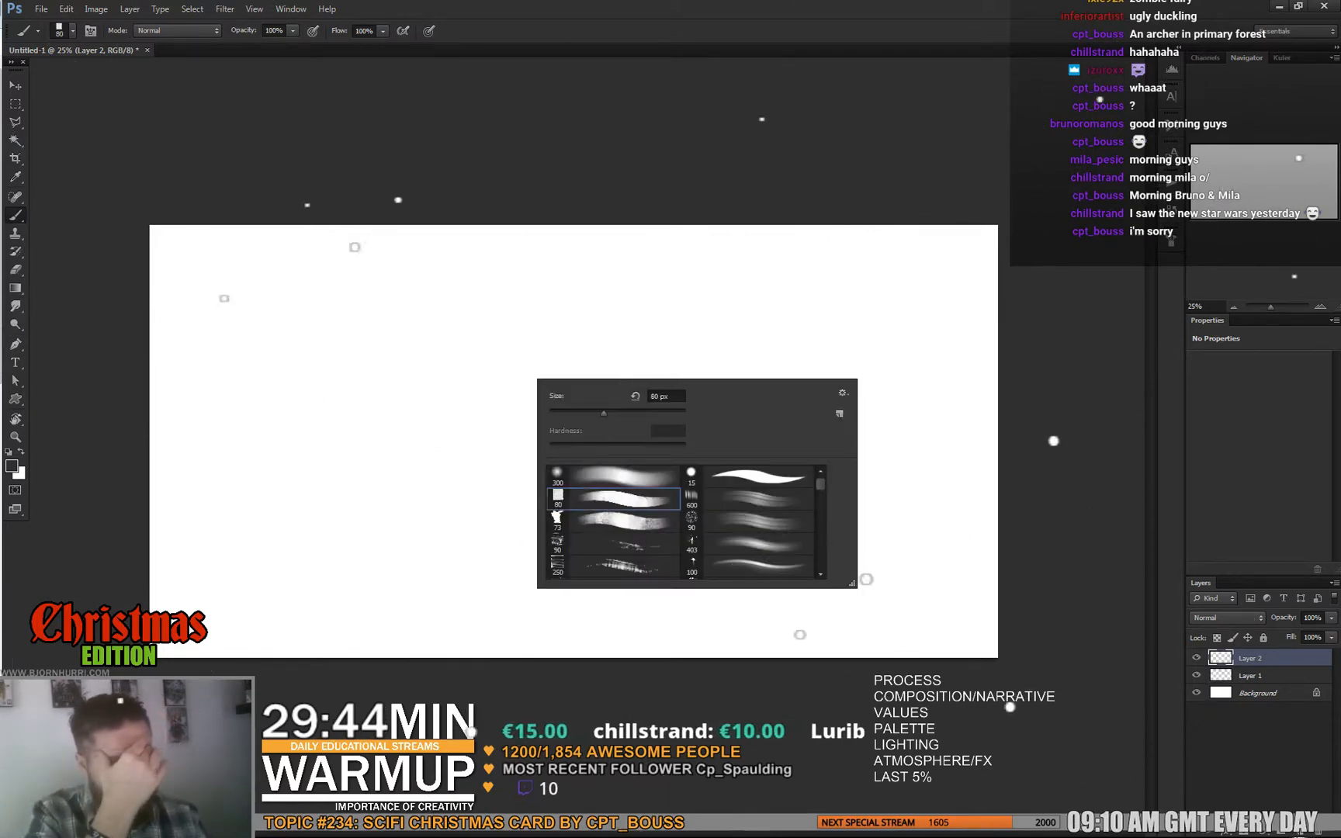
pyautogui.moveTo(603, 412); pyautogui.dragTo(629, 413)
pyautogui.click(520, 522)
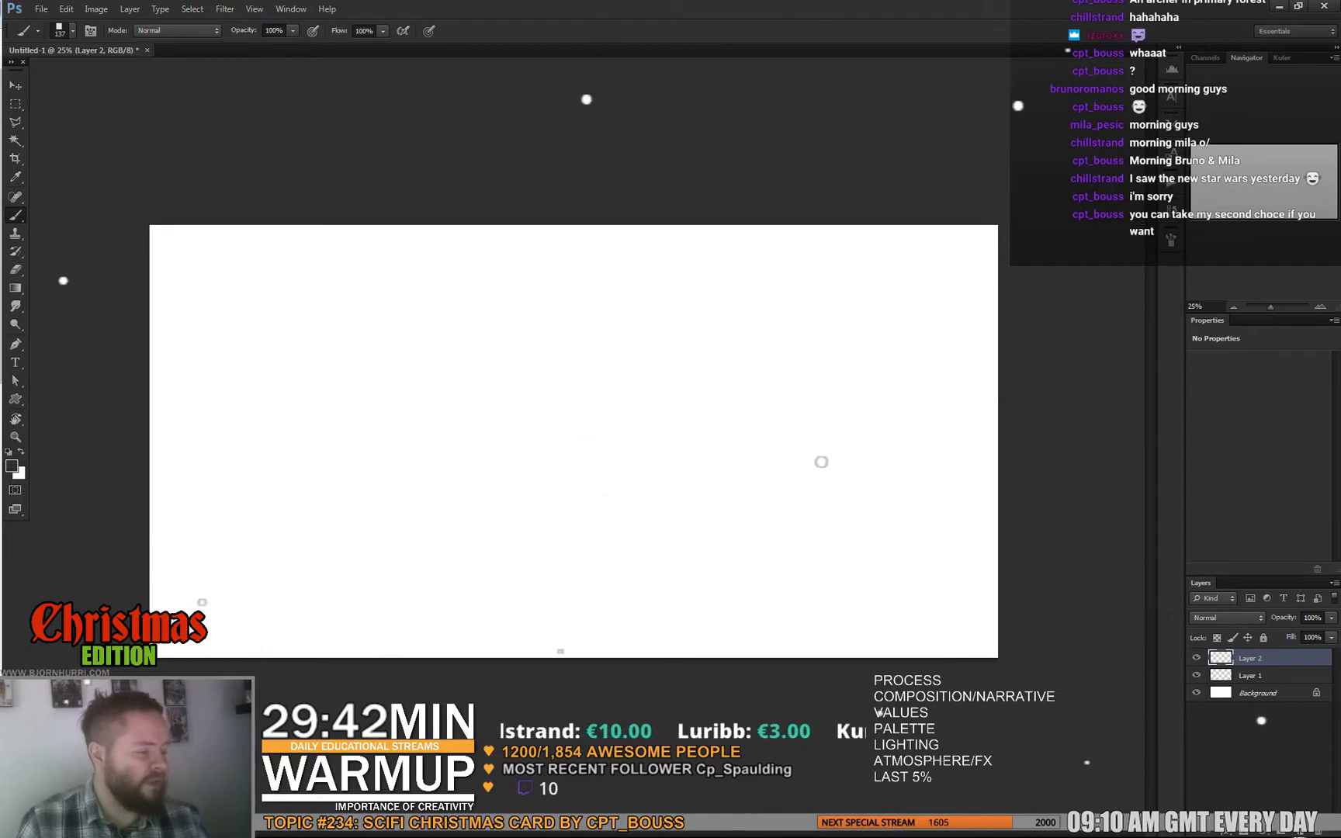
# Paint faint strokes for the figure's head in the canvas's upper right, and enlarge the brush to 176 px
pyautogui.moveTo(721, 380)
pyautogui.mouseDown()
pyautogui.moveTo(742, 334)
pyautogui.moveTo(721, 316)
pyautogui.moveTo(759, 272)
pyautogui.moveTo(722, 293)
pyautogui.moveTo(740, 253)
pyautogui.moveTo(730, 264)
pyautogui.moveTo(787, 285)
pyautogui.moveTo(768, 259)
pyautogui.moveTo(785, 257)
pyautogui.moveTo(795, 285)
pyautogui.moveTo(726, 341)
pyautogui.moveTo(767, 312)
pyautogui.moveTo(772, 273)
pyautogui.moveTo(747, 323)
pyautogui.mouseUp()
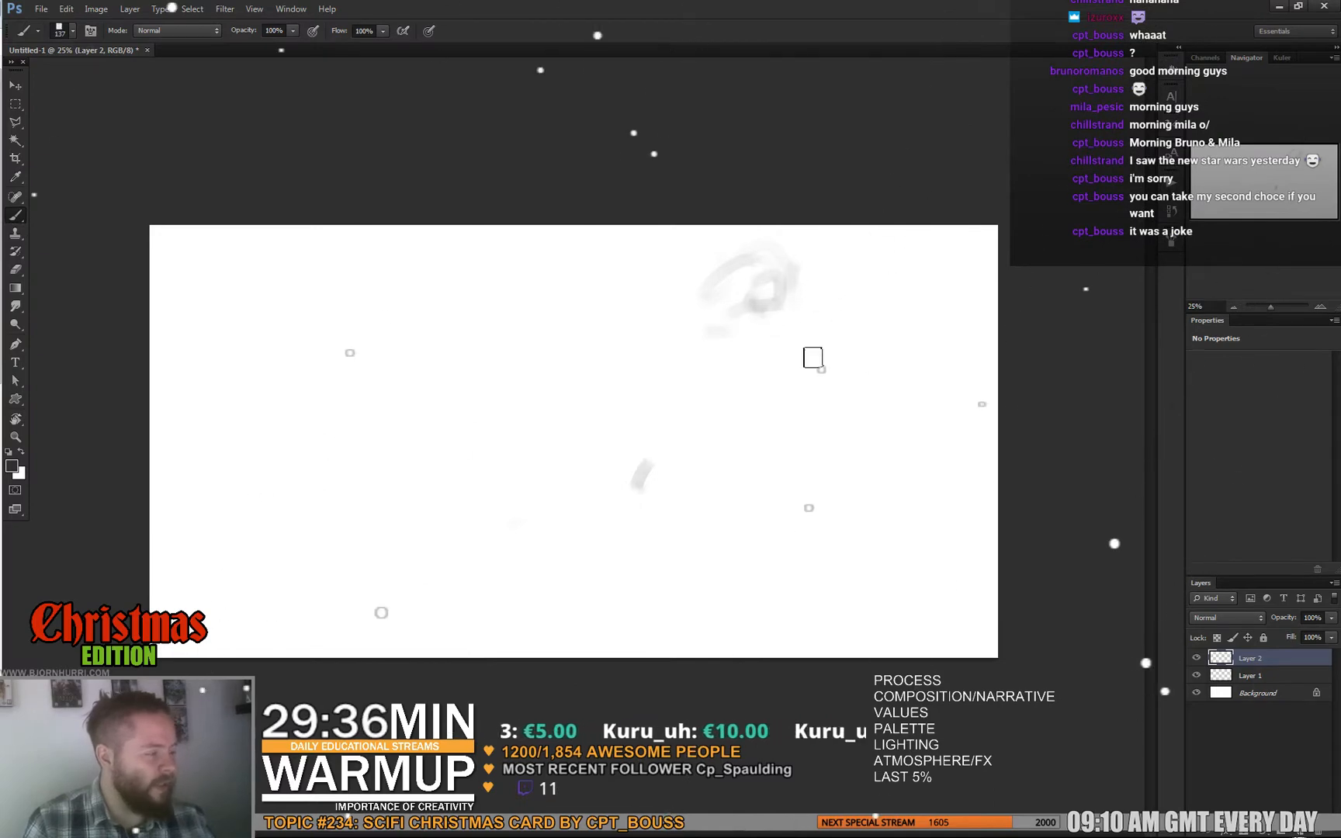
pyautogui.rightClick(804, 354)
pyautogui.click(727, 309)
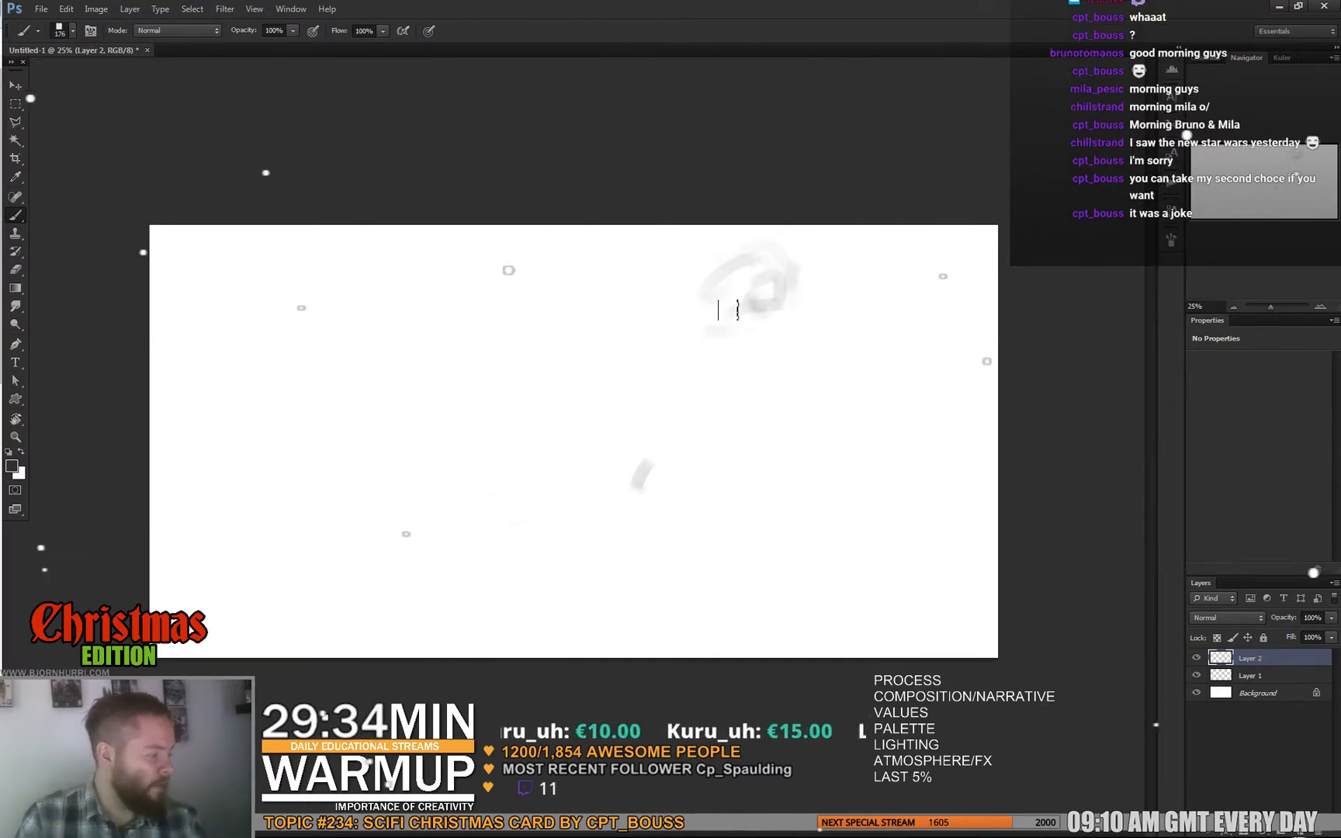
# Darken the Background layer to light grey using Hue/Saturation with Lightness -21
pyautogui.click(1250, 695)
pyautogui.hotkey('ctrl', 'u')
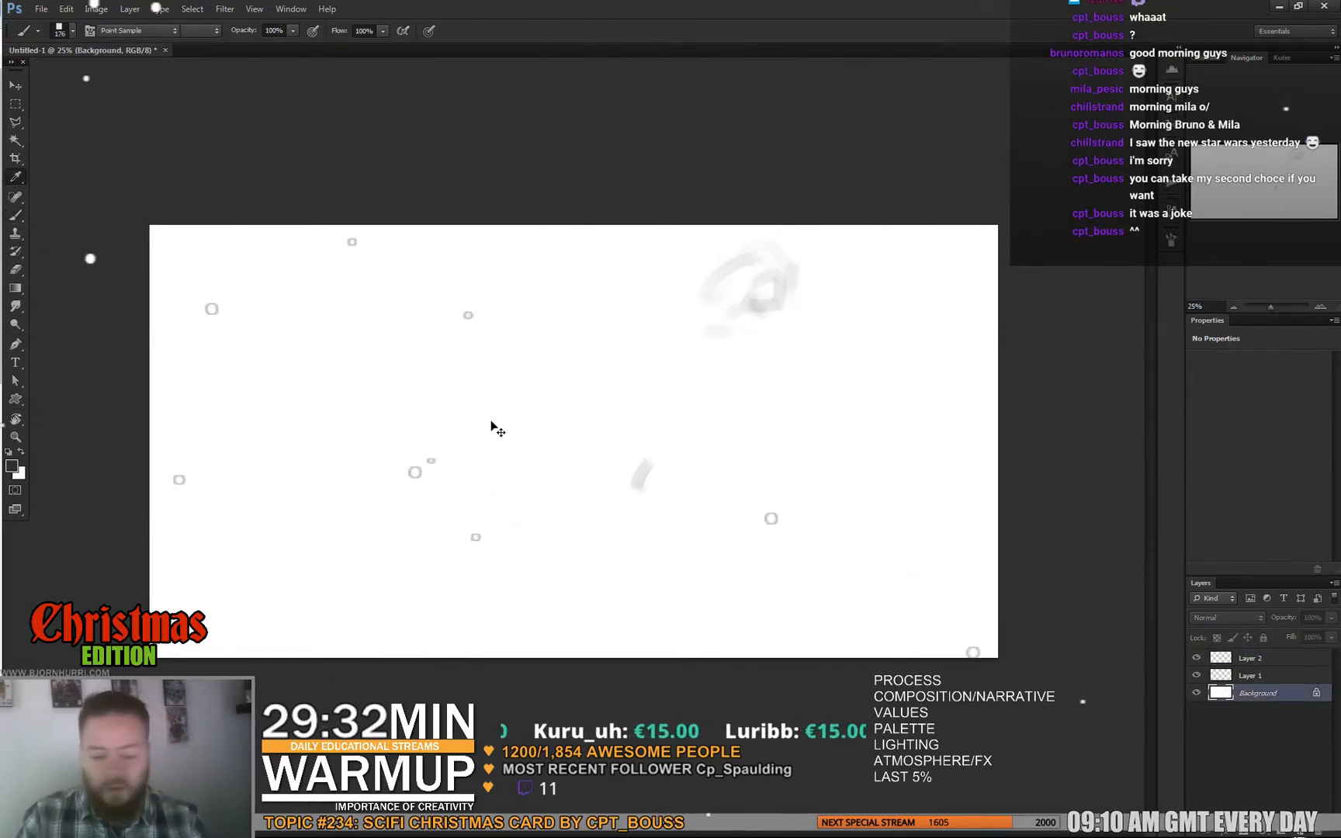
pyautogui.moveTo(751, 417); pyautogui.dragTo(736, 416)
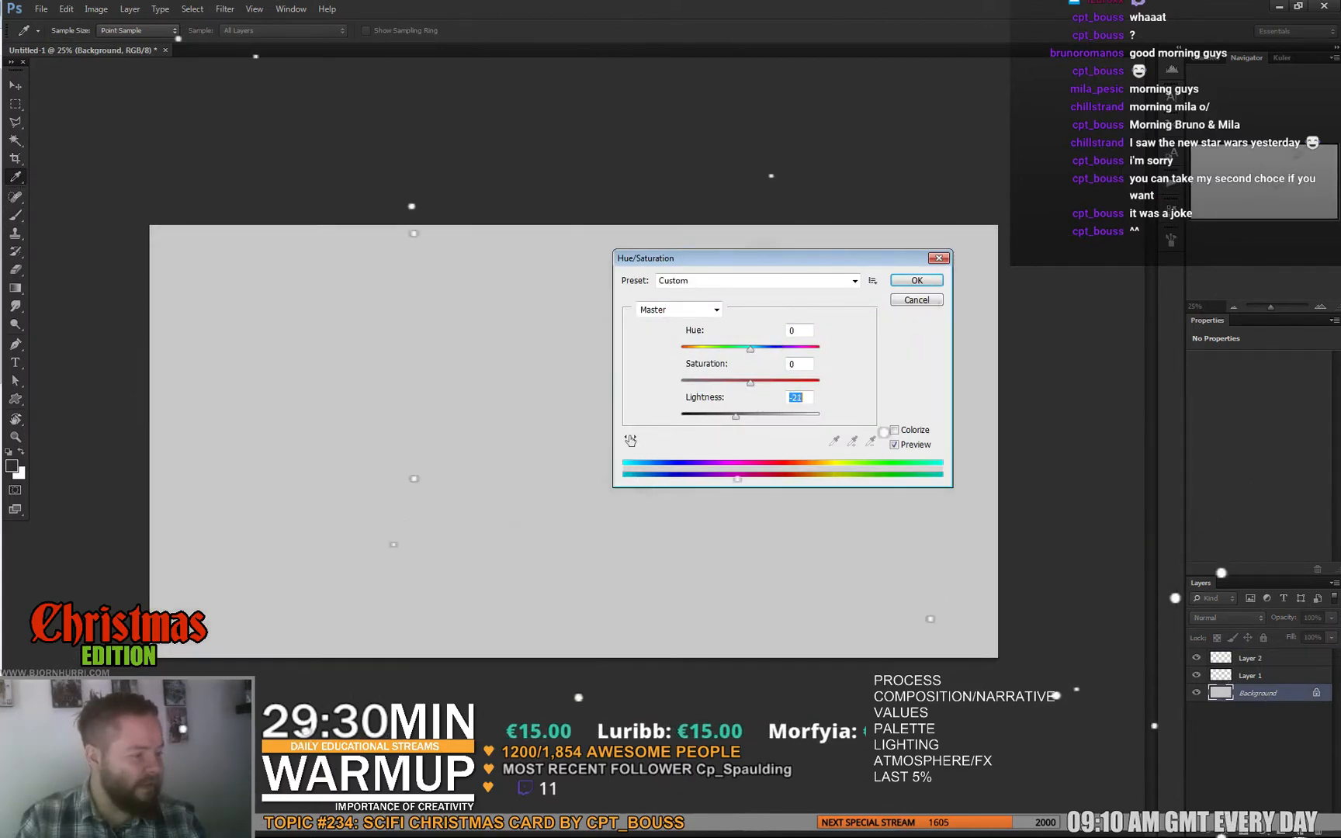
pyautogui.press('Return')
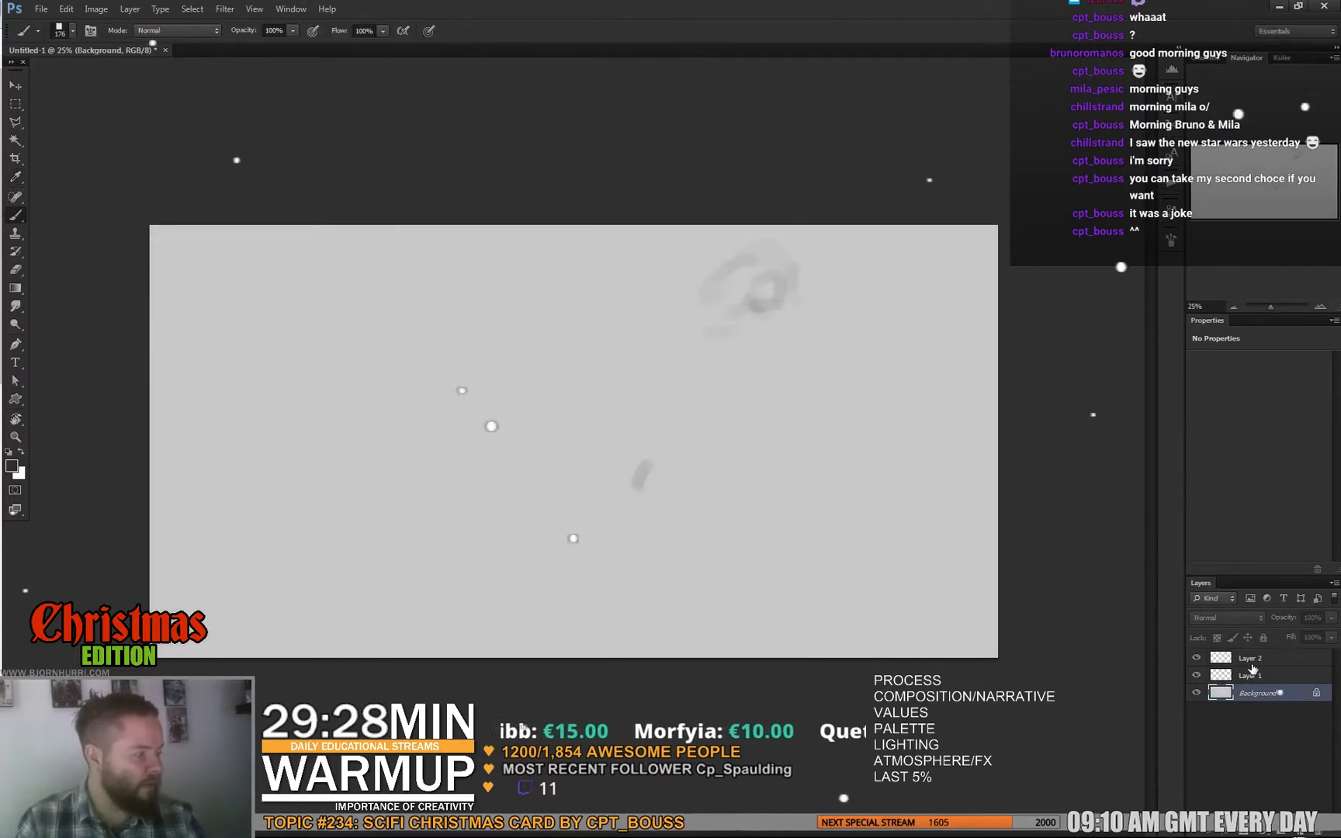
# Return to Layer 2 and paint darker brush strokes defining the figure's head and hood
pyautogui.click(1251, 664)
pyautogui.press('e')
pyautogui.rightClick(770, 276)
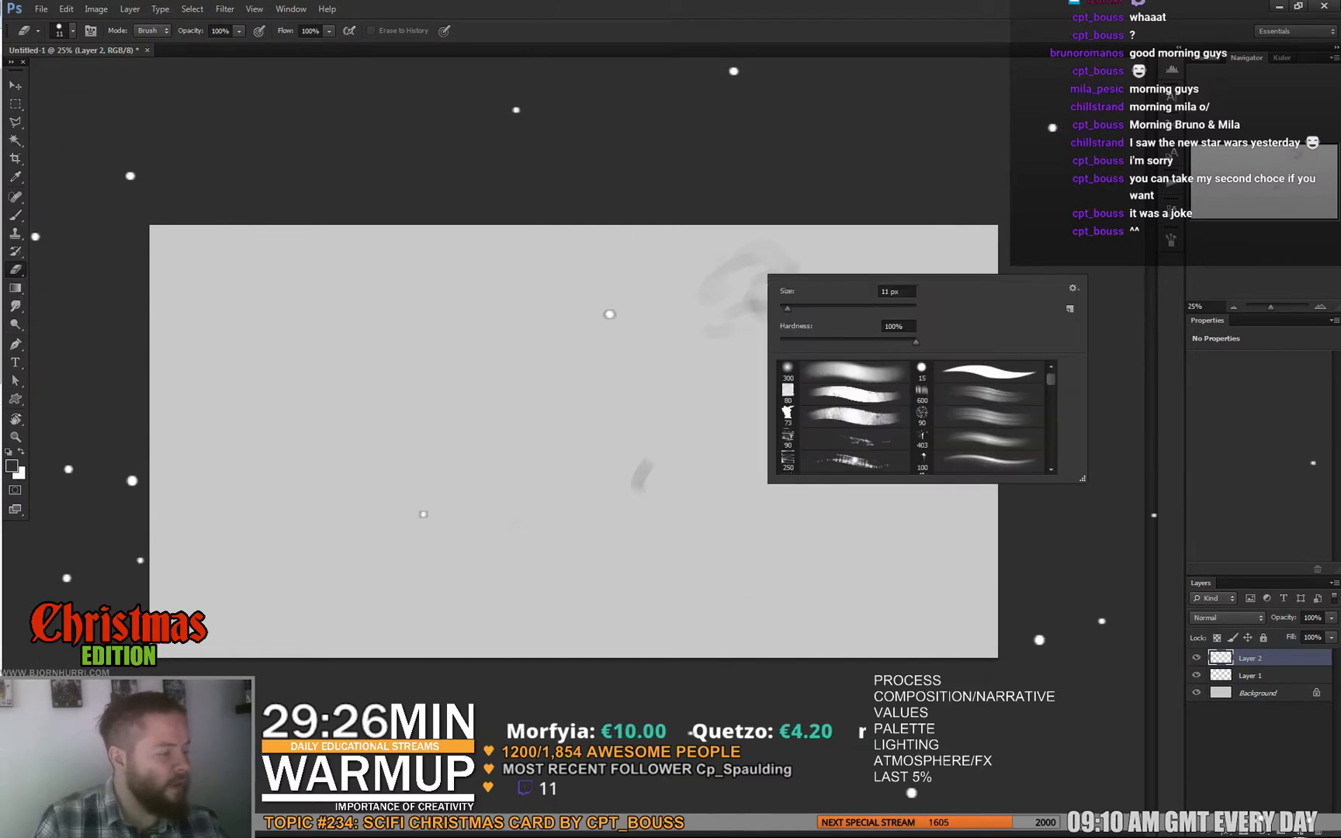
pyautogui.click(844, 308)
pyautogui.press('Return')
pyautogui.press('b')
pyautogui.moveTo(747, 312)
pyautogui.mouseDown()
pyautogui.moveTo(780, 303)
pyautogui.moveTo(765, 329)
pyautogui.mouseUp()
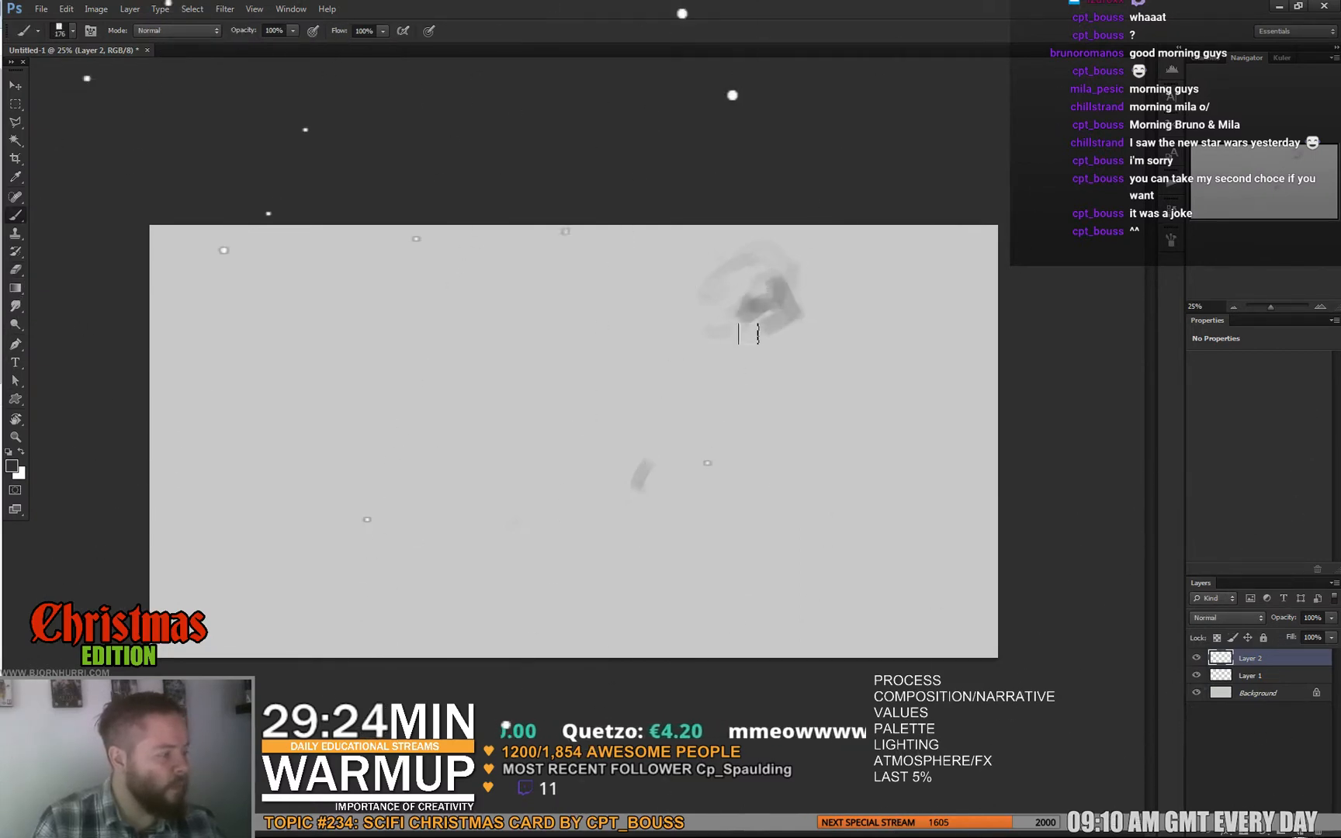
# Sketch the long pointed cloak shape sweeping toward the lower left and the figure's sloping shoulder lines
pyautogui.moveTo(609, 485)
pyautogui.mouseDown()
pyautogui.moveTo(482, 519)
pyautogui.moveTo(376, 588)
pyautogui.mouseUp()
pyautogui.moveTo(380, 588)
pyautogui.mouseDown()
pyautogui.moveTo(536, 534)
pyautogui.moveTo(765, 528)
pyautogui.mouseUp()
pyautogui.moveTo(753, 322)
pyautogui.mouseDown()
pyautogui.moveTo(712, 341)
pyautogui.moveTo(669, 410)
pyautogui.mouseUp()
pyautogui.moveTo(811, 334); pyautogui.dragTo(815, 353)
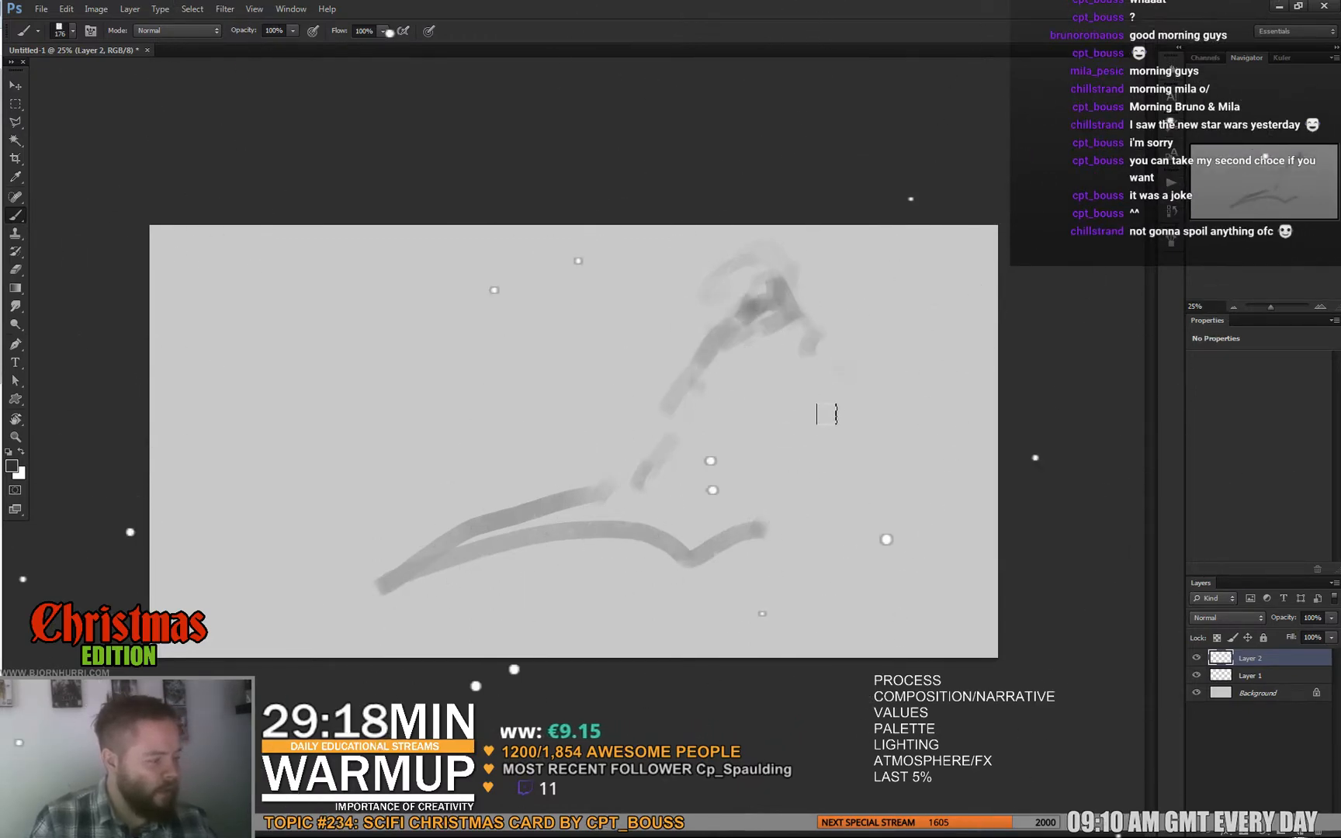
# Sketch the figure's arms, its right-hand contour and the legs running down to the canvas's lower edge
pyautogui.moveTo(823, 408); pyautogui.dragTo(830, 423)
pyautogui.moveTo(827, 500); pyautogui.dragTo(832, 520)
pyautogui.moveTo(857, 574); pyautogui.dragTo(858, 516)
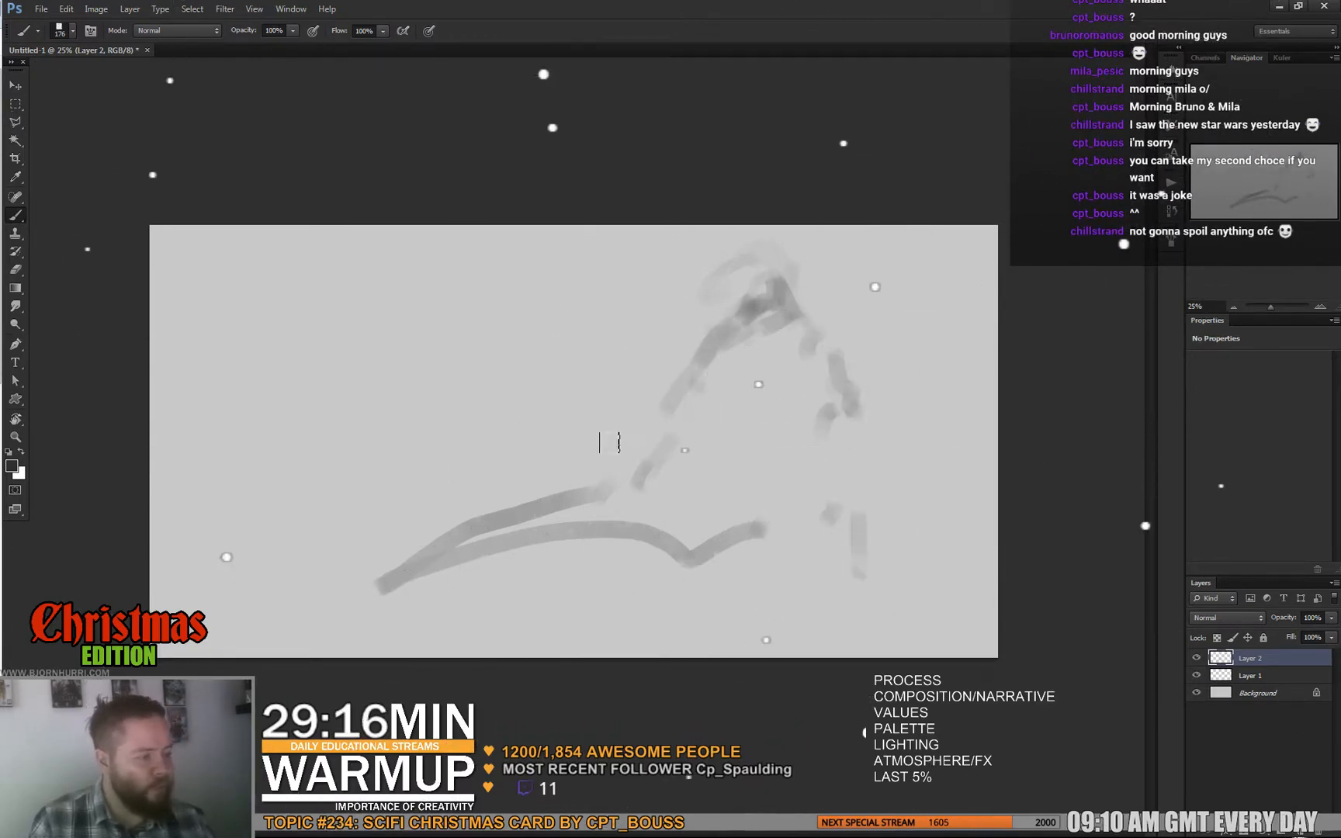
pyautogui.moveTo(565, 455)
pyautogui.mouseDown()
pyautogui.moveTo(639, 420)
pyautogui.moveTo(629, 431)
pyautogui.moveTo(667, 450)
pyautogui.mouseUp()
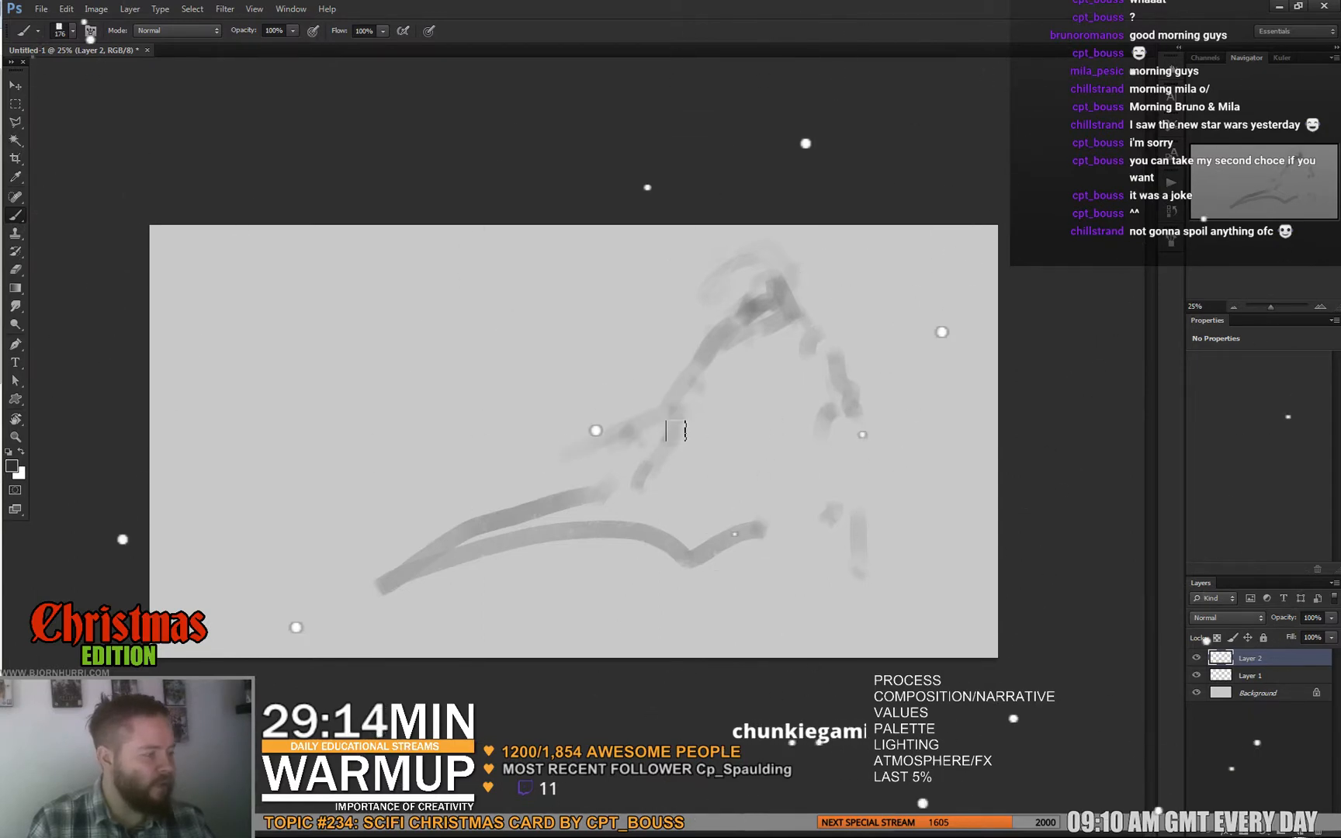
pyautogui.moveTo(847, 386)
pyautogui.mouseDown()
pyautogui.moveTo(875, 351)
pyautogui.moveTo(875, 399)
pyautogui.mouseUp()
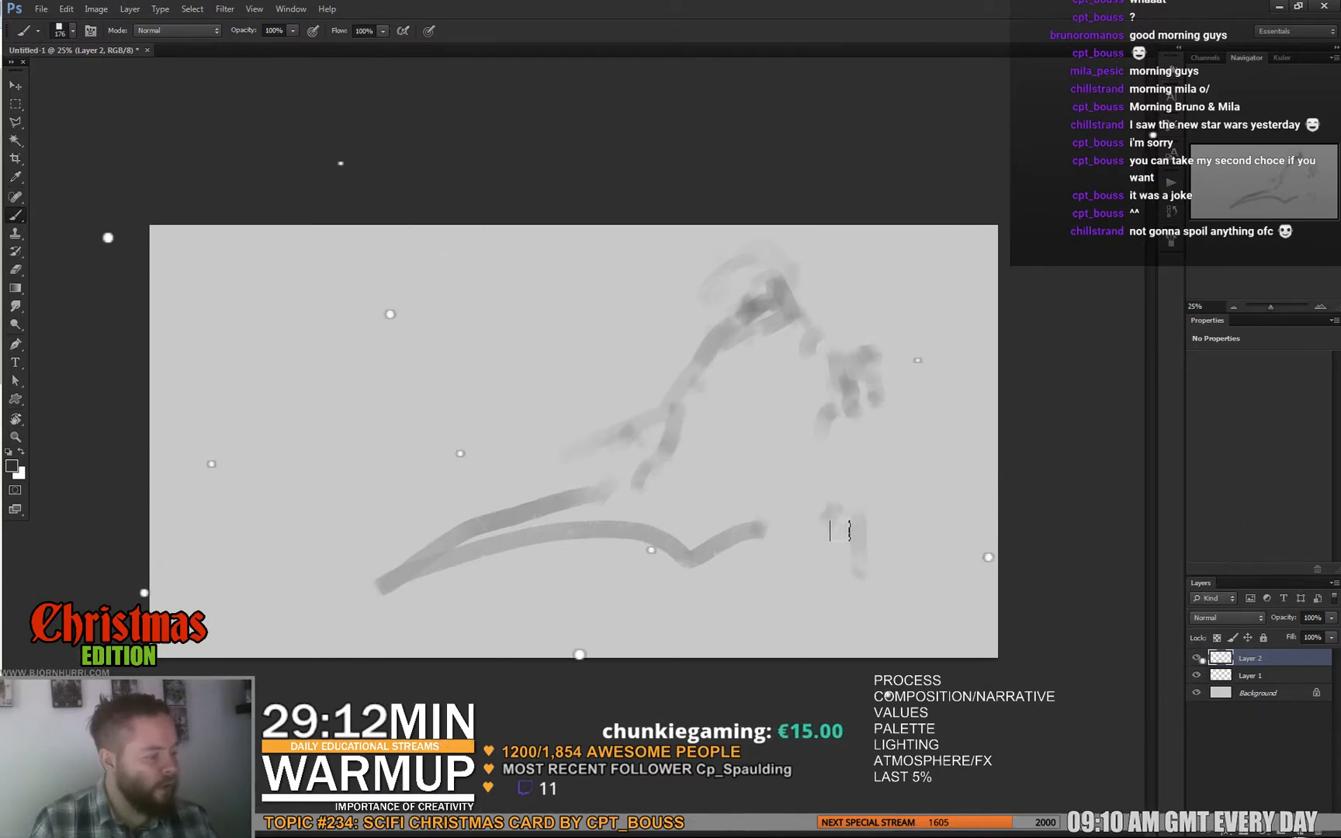
pyautogui.moveTo(858, 610); pyautogui.dragTo(888, 652)
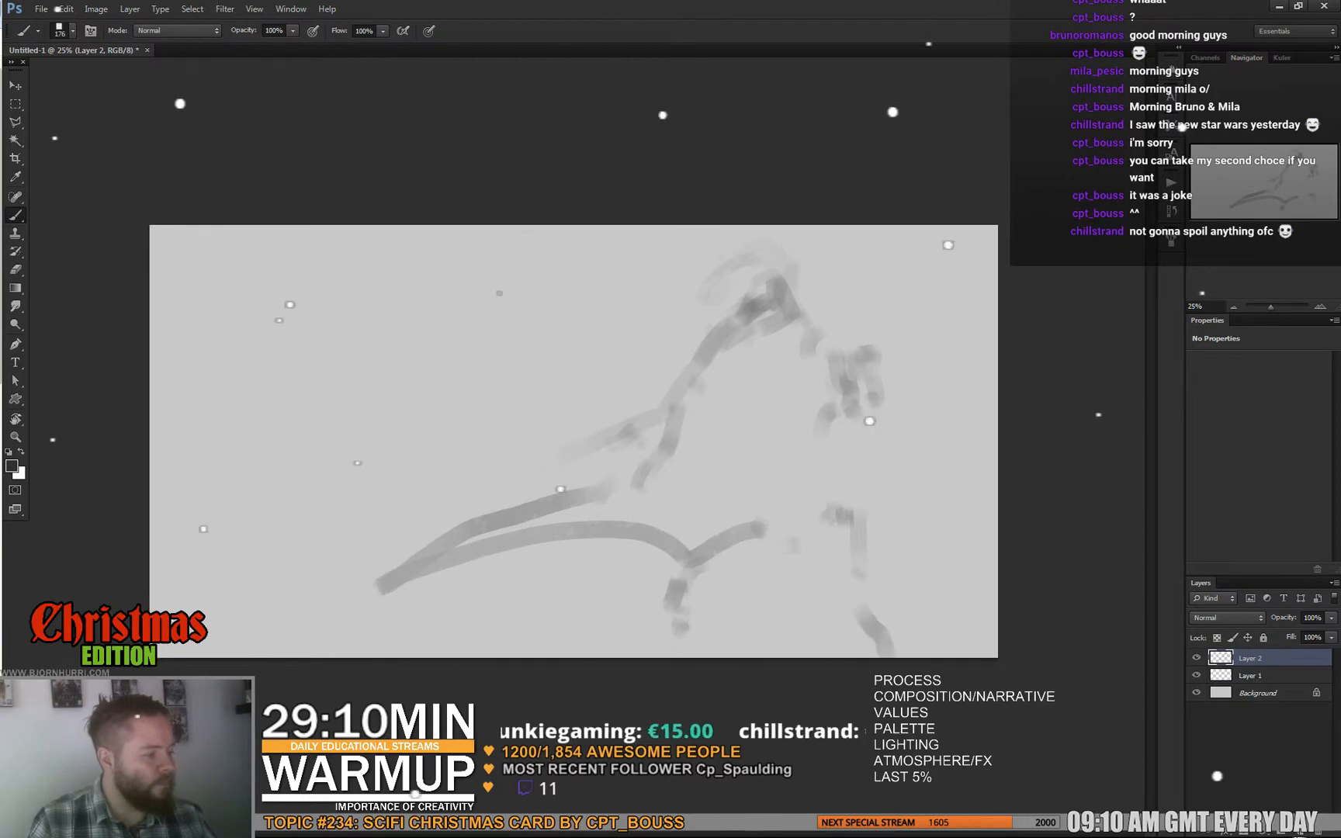
pyautogui.moveTo(676, 630); pyautogui.dragTo(686, 654)
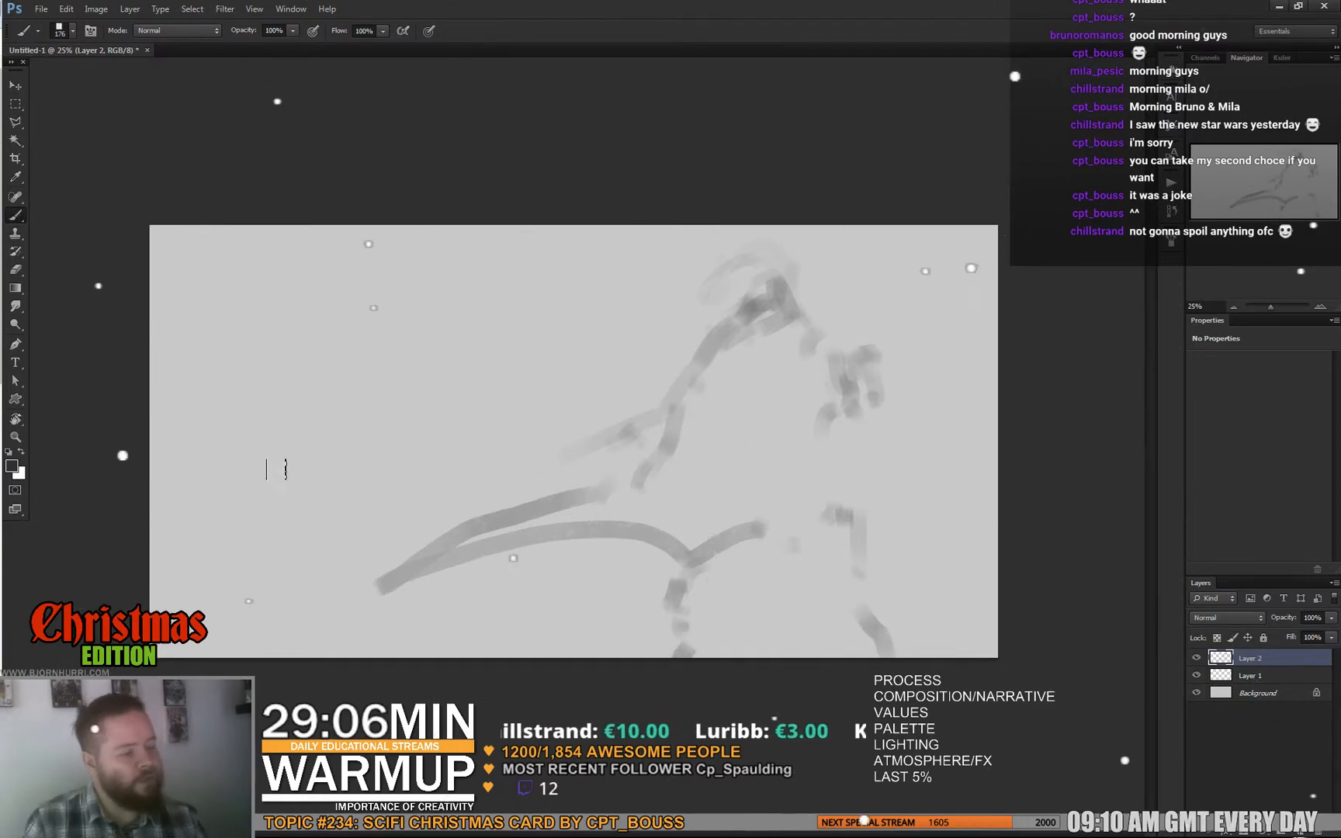
# Sketch faint background lines at the canvas's left edge and darken the figure's head and shoulder
pyautogui.moveTo(154, 471); pyautogui.dragTo(319, 484)
pyautogui.moveTo(234, 434); pyautogui.dragTo(259, 458)
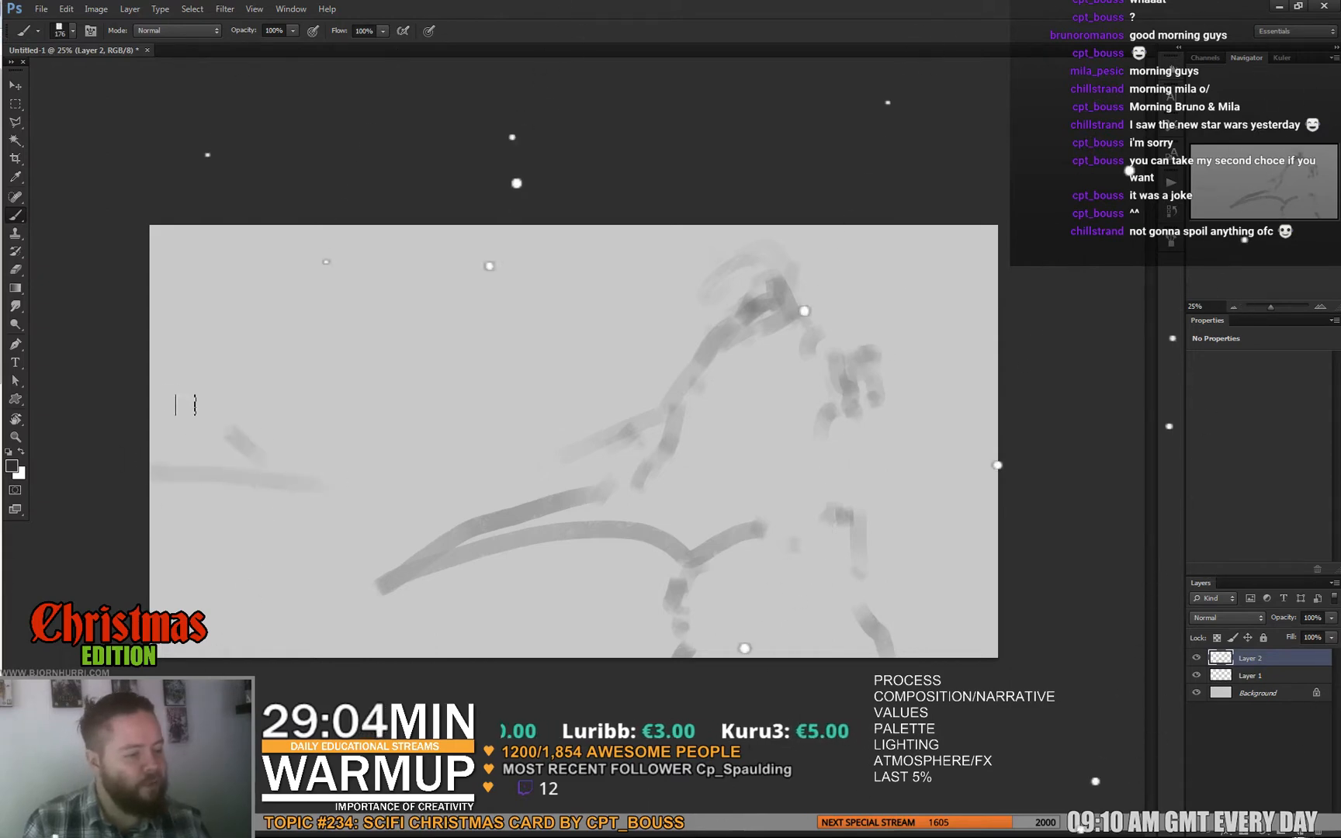
pyautogui.moveTo(749, 275)
pyautogui.mouseDown()
pyautogui.moveTo(734, 313)
pyautogui.moveTo(777, 301)
pyautogui.mouseUp()
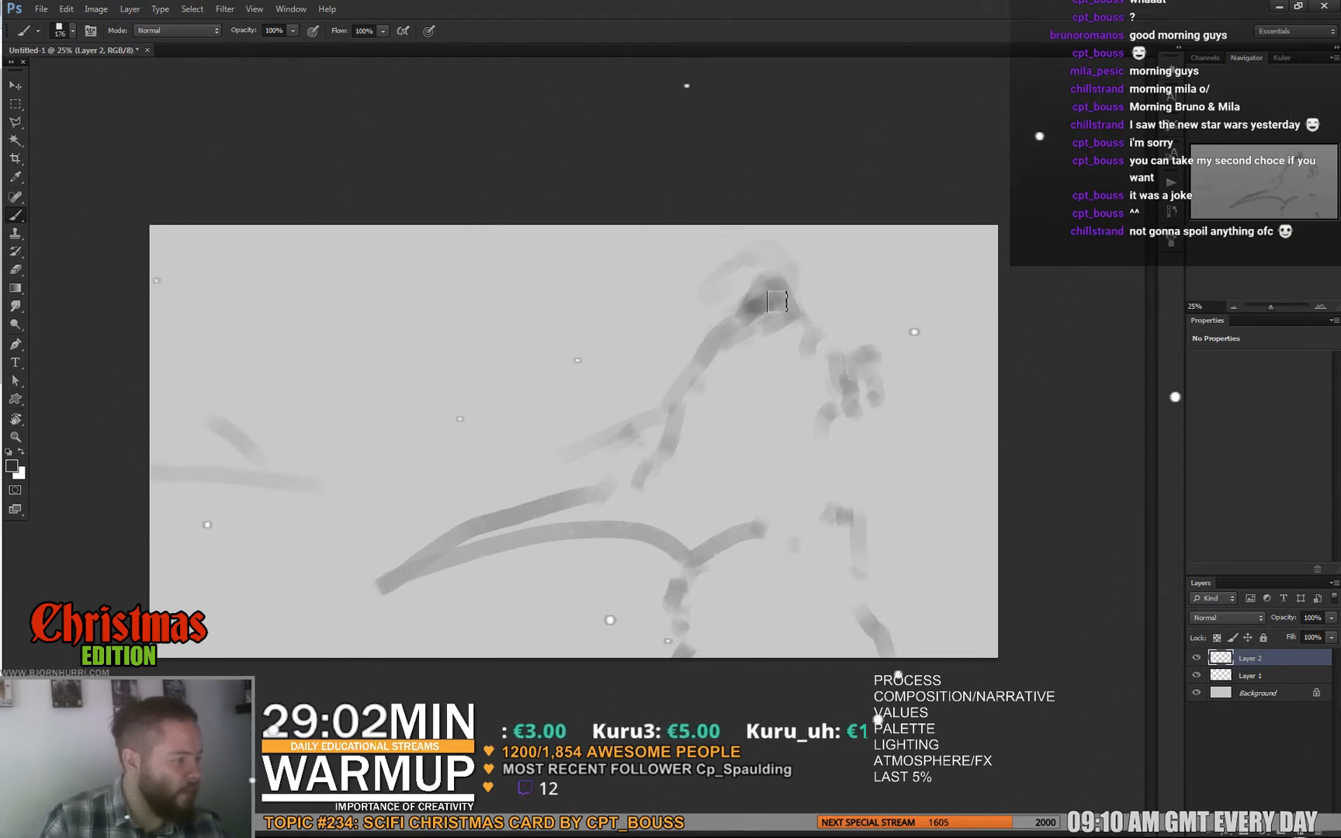
pyautogui.moveTo(717, 341); pyautogui.dragTo(764, 335)
# Enlarge the brush to 411 px and block in grey shading across the cloak's lower folds
pyautogui.rightClick(826, 338)
pyautogui.moveTo(918, 375); pyautogui.dragTo(956, 375)
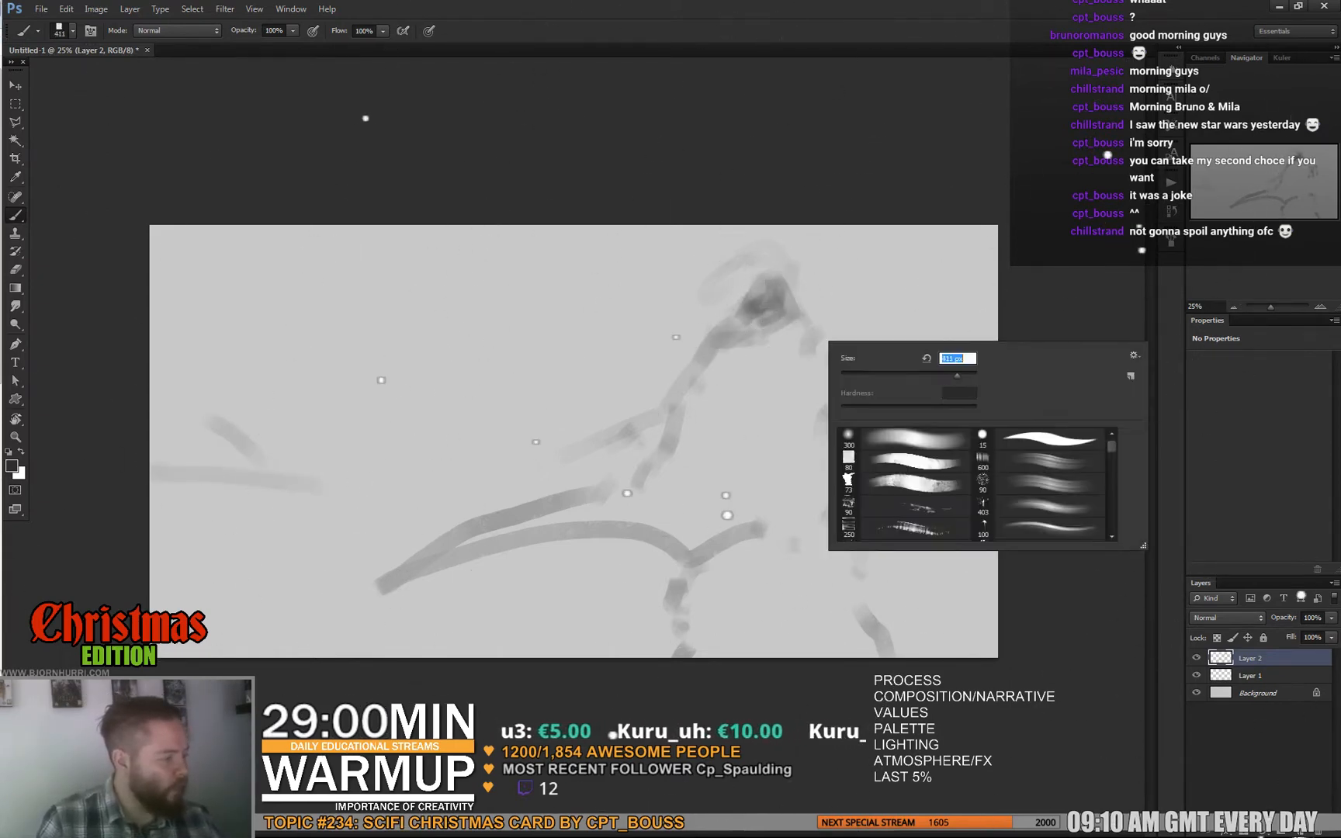
pyautogui.click(670, 466)
pyautogui.moveTo(670, 465)
pyautogui.mouseDown()
pyautogui.moveTo(682, 497)
pyautogui.moveTo(703, 473)
pyautogui.moveTo(801, 445)
pyautogui.moveTo(804, 482)
pyautogui.mouseUp()
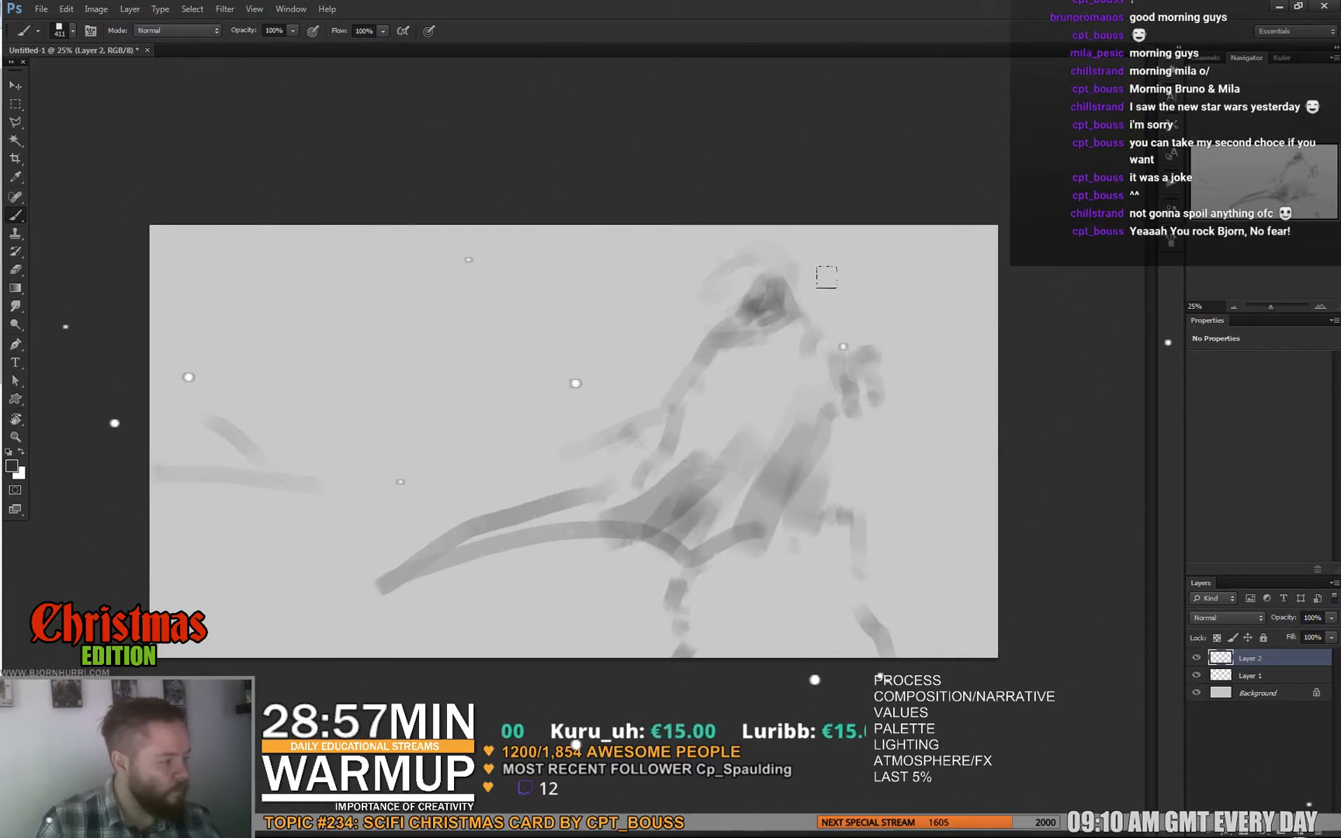
# Sample light and mid greys from the canvas and use them to shape the figure's shoulder, right side and legs
pyautogui.keyDown('alt'); pyautogui.click(733, 360); pyautogui.keyUp('alt')
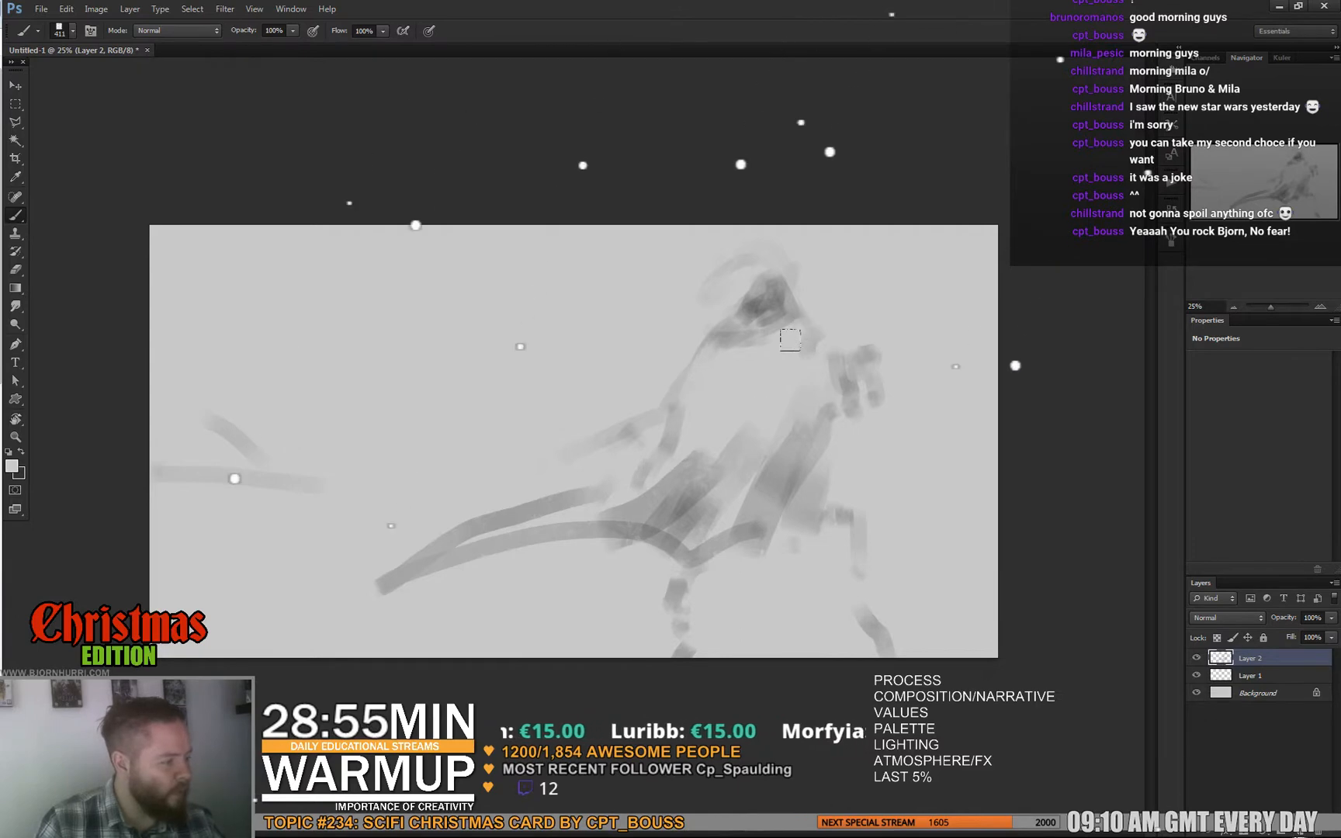
pyautogui.moveTo(795, 330)
pyautogui.mouseDown()
pyautogui.moveTo(731, 389)
pyautogui.moveTo(809, 358)
pyautogui.moveTo(832, 413)
pyautogui.moveTo(827, 392)
pyautogui.moveTo(810, 536)
pyautogui.moveTo(807, 510)
pyautogui.moveTo(752, 520)
pyautogui.moveTo(796, 505)
pyautogui.moveTo(847, 638)
pyautogui.mouseUp()
pyautogui.keyDown('alt'); pyautogui.click(729, 382); pyautogui.keyUp('alt')
pyautogui.moveTo(705, 583); pyautogui.dragTo(693, 620)
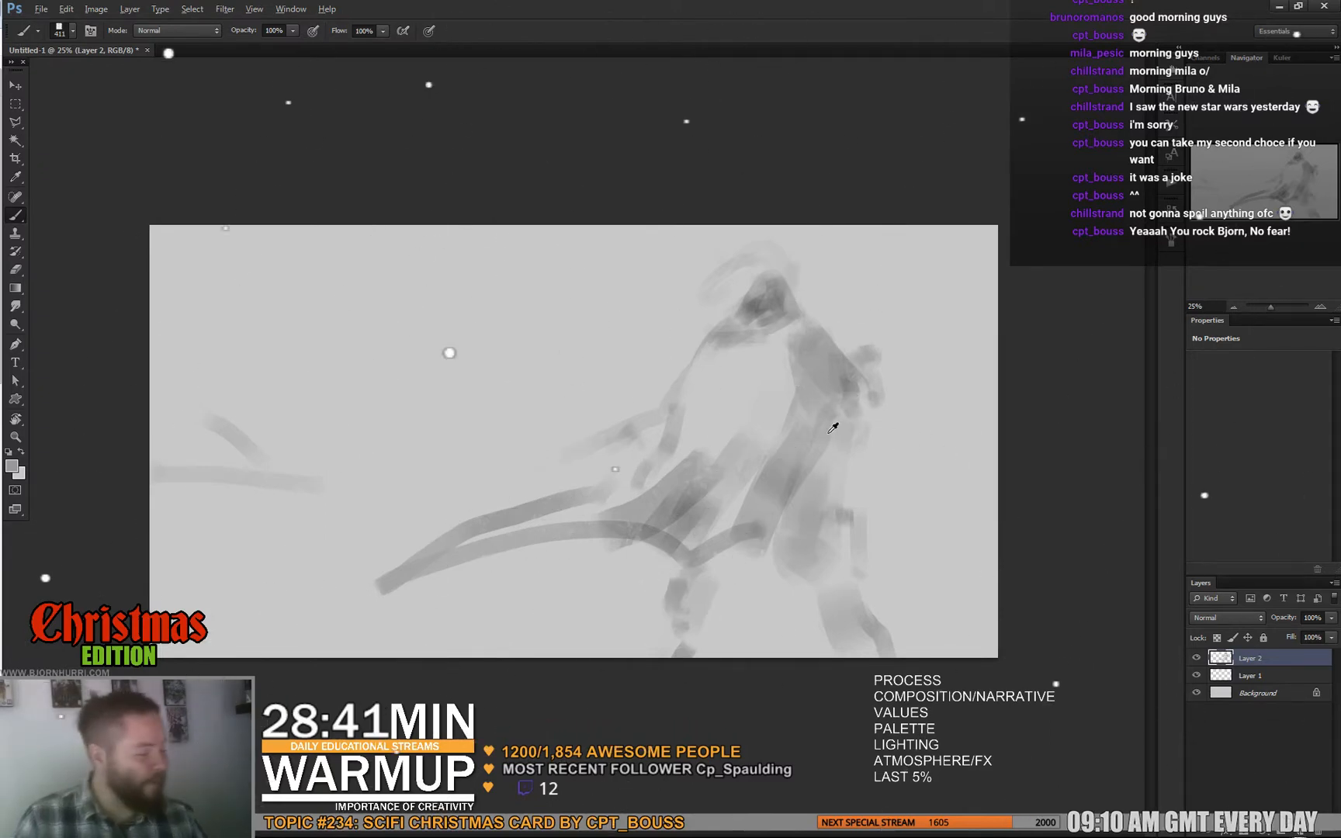
# Sample tones from the cloak and refine its central fold using a smaller brush
pyautogui.keyDown('alt'); pyautogui.click(677, 510); pyautogui.keyUp('alt')
pyautogui.keyDown('alt'); pyautogui.click(680, 506); pyautogui.keyUp('alt')
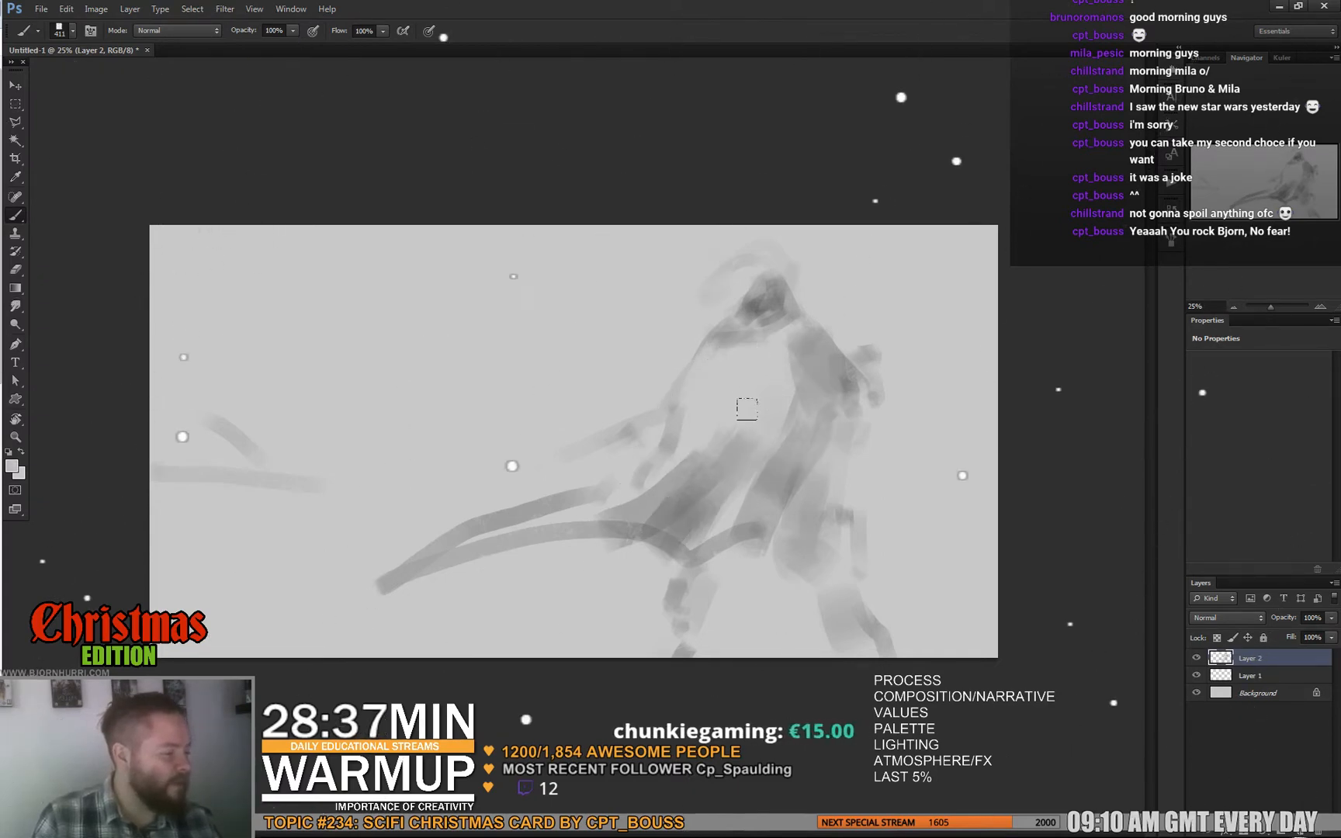
pyautogui.rightClick(780, 454)
pyautogui.keyDown('alt'); pyautogui.click(766, 482); pyautogui.keyUp('alt')
pyautogui.moveTo(769, 464); pyautogui.dragTo(781, 446)
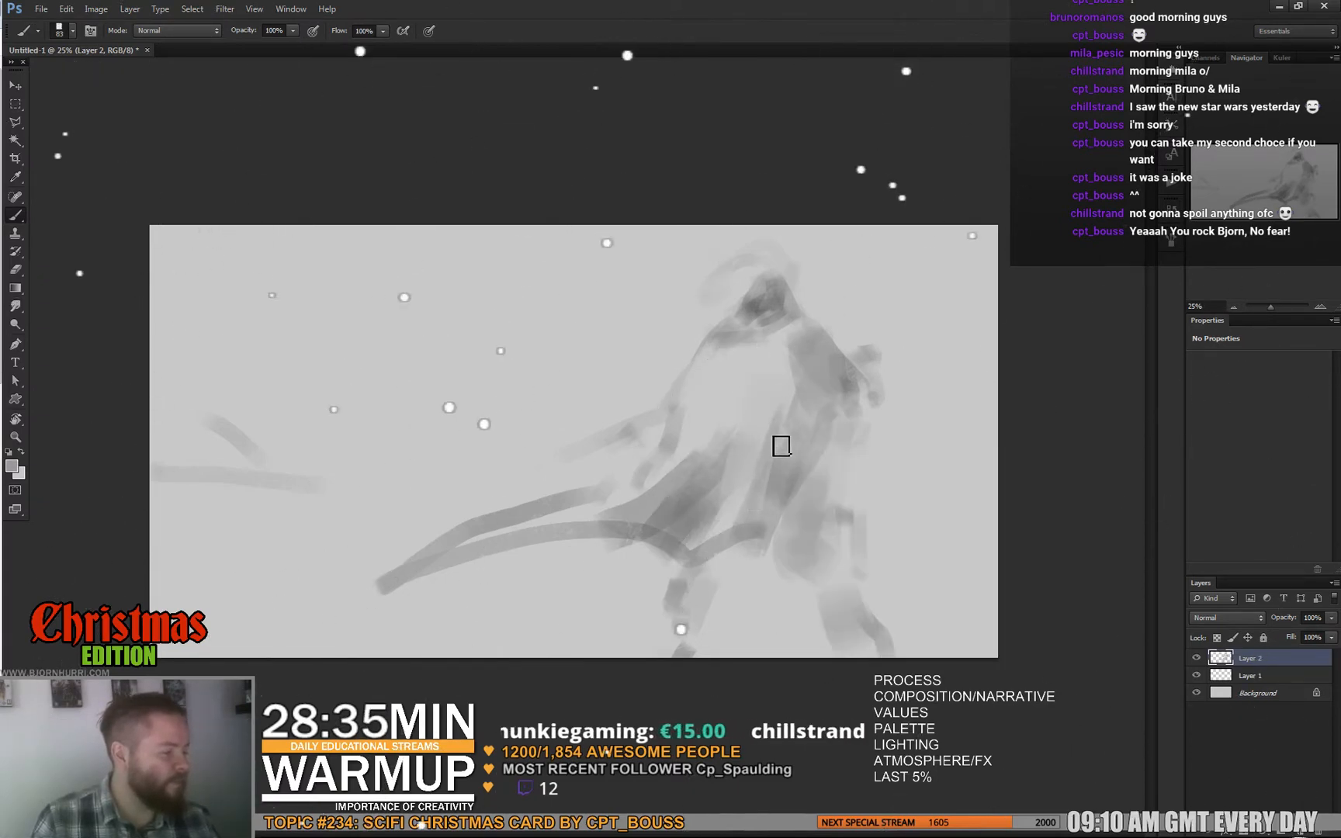
# Enlarge the brush to 246 px and deepen the grey shading on the cloak's right-hand fold
pyautogui.rightClick(793, 398)
pyautogui.moveTo(864, 430); pyautogui.dragTo(892, 430)
pyautogui.press('Return')
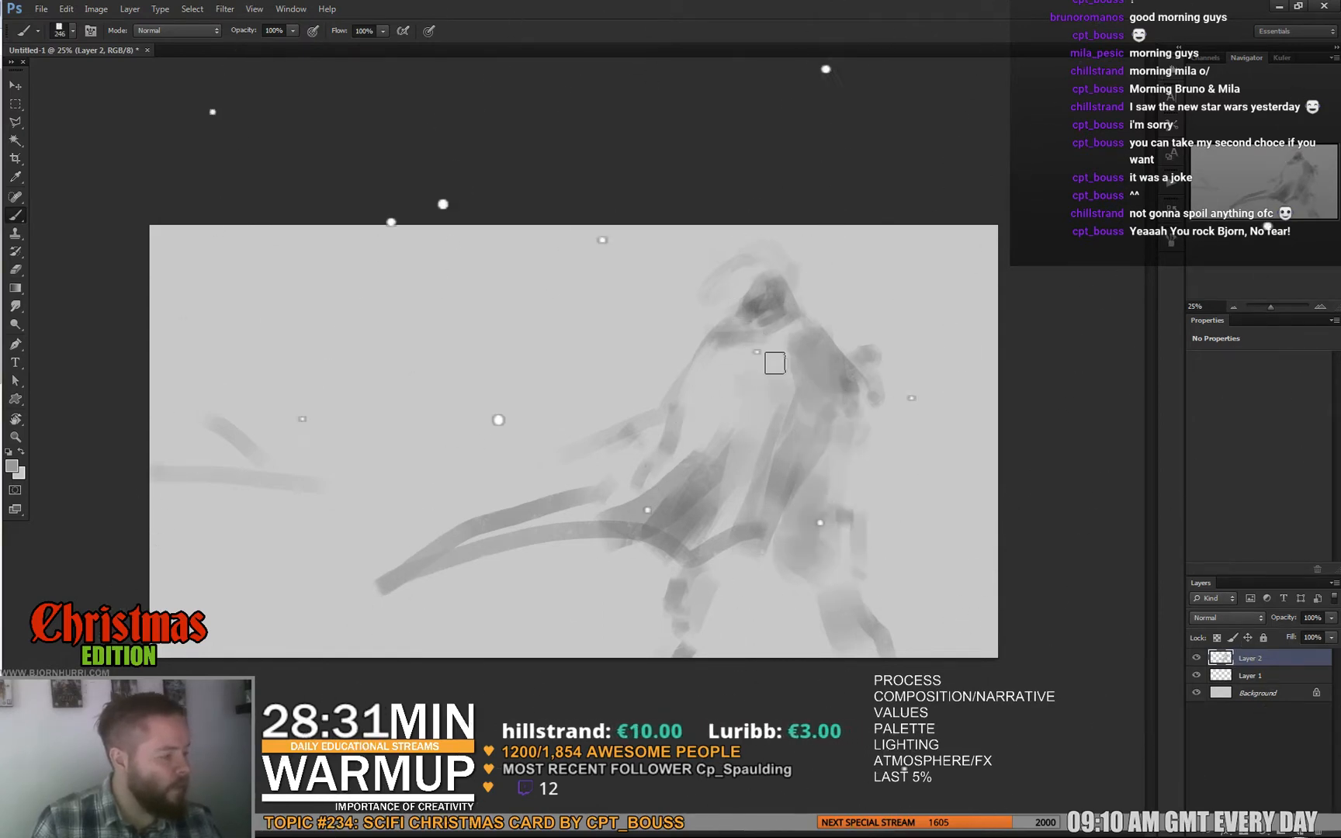
# Set the brush to 127 px and block in the head in sampled grey, clearing stray strokes beside it with the background tone
pyautogui.rightClick(832, 390)
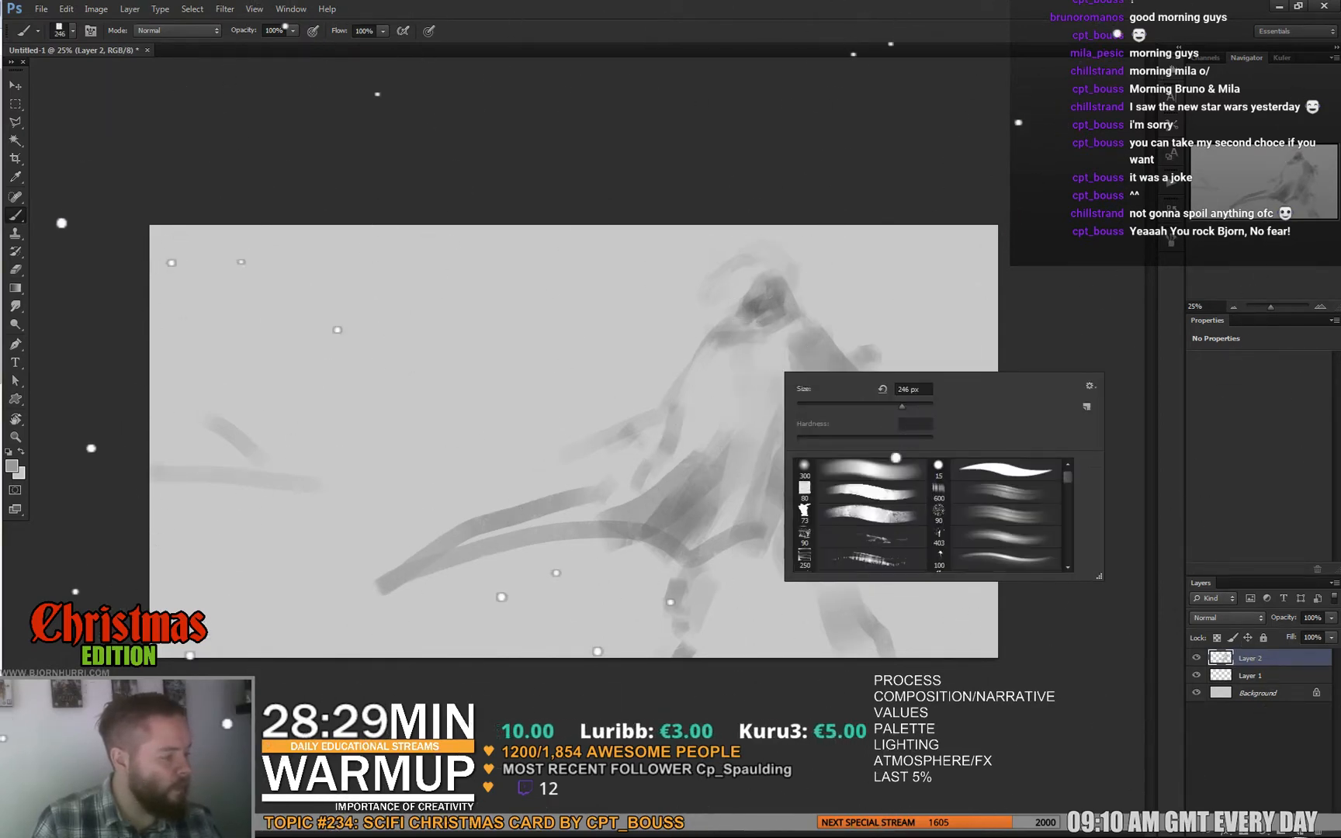
pyautogui.write('127')
pyautogui.press('Return')
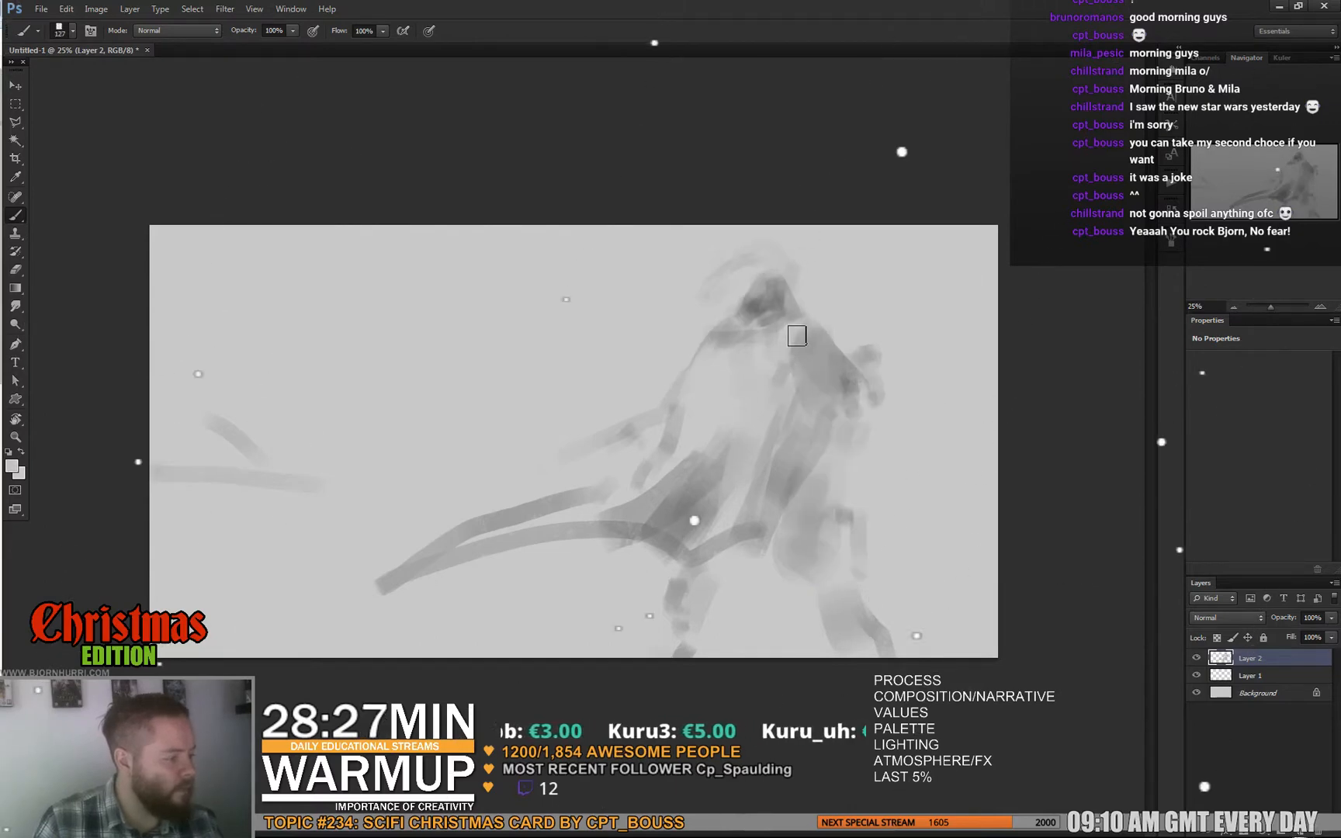
pyautogui.keyDown('alt'); pyautogui.click(770, 314); pyautogui.keyUp('alt')
pyautogui.moveTo(769, 311)
pyautogui.mouseDown()
pyautogui.moveTo(763, 255)
pyautogui.moveTo(778, 260)
pyautogui.moveTo(765, 264)
pyautogui.mouseUp()
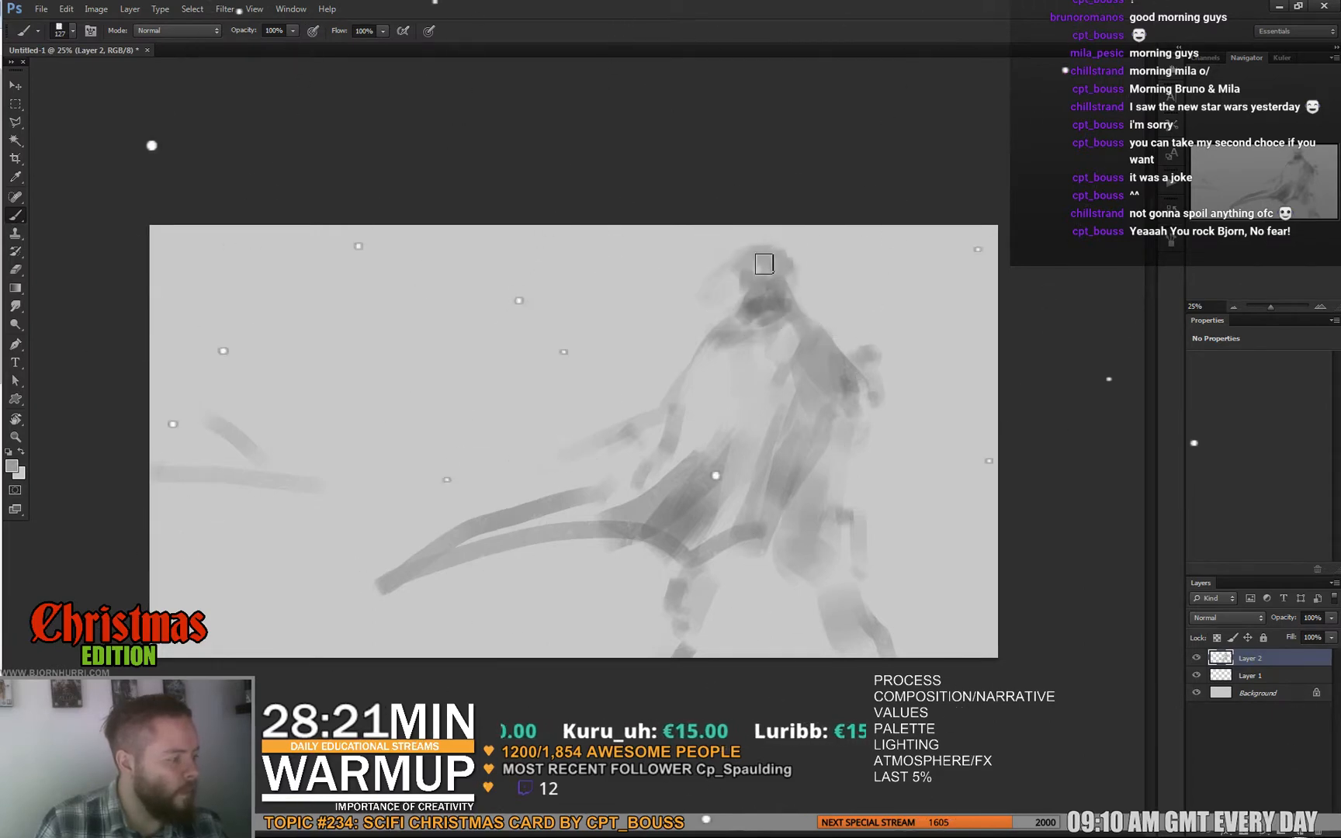
pyautogui.keyDown('alt'); pyautogui.click(702, 256); pyautogui.keyUp('alt')
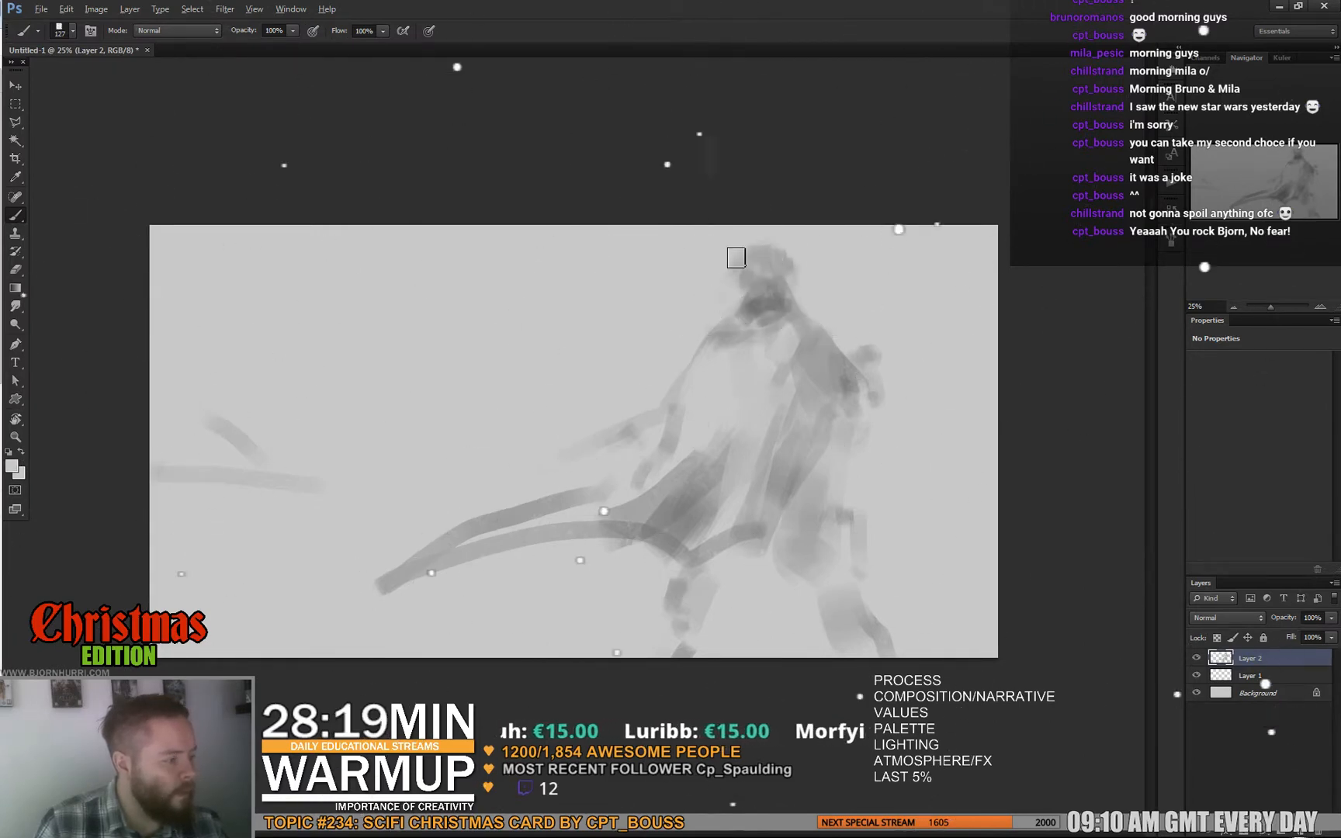
# Reduce the brush to 31 px and add small marks beside the neck in a dark grey sampled from the face
pyautogui.rightClick(793, 250)
pyautogui.moveTo(894, 296); pyautogui.dragTo(846, 297)
pyautogui.keyDown('alt'); pyautogui.click(752, 308); pyautogui.keyUp('alt')
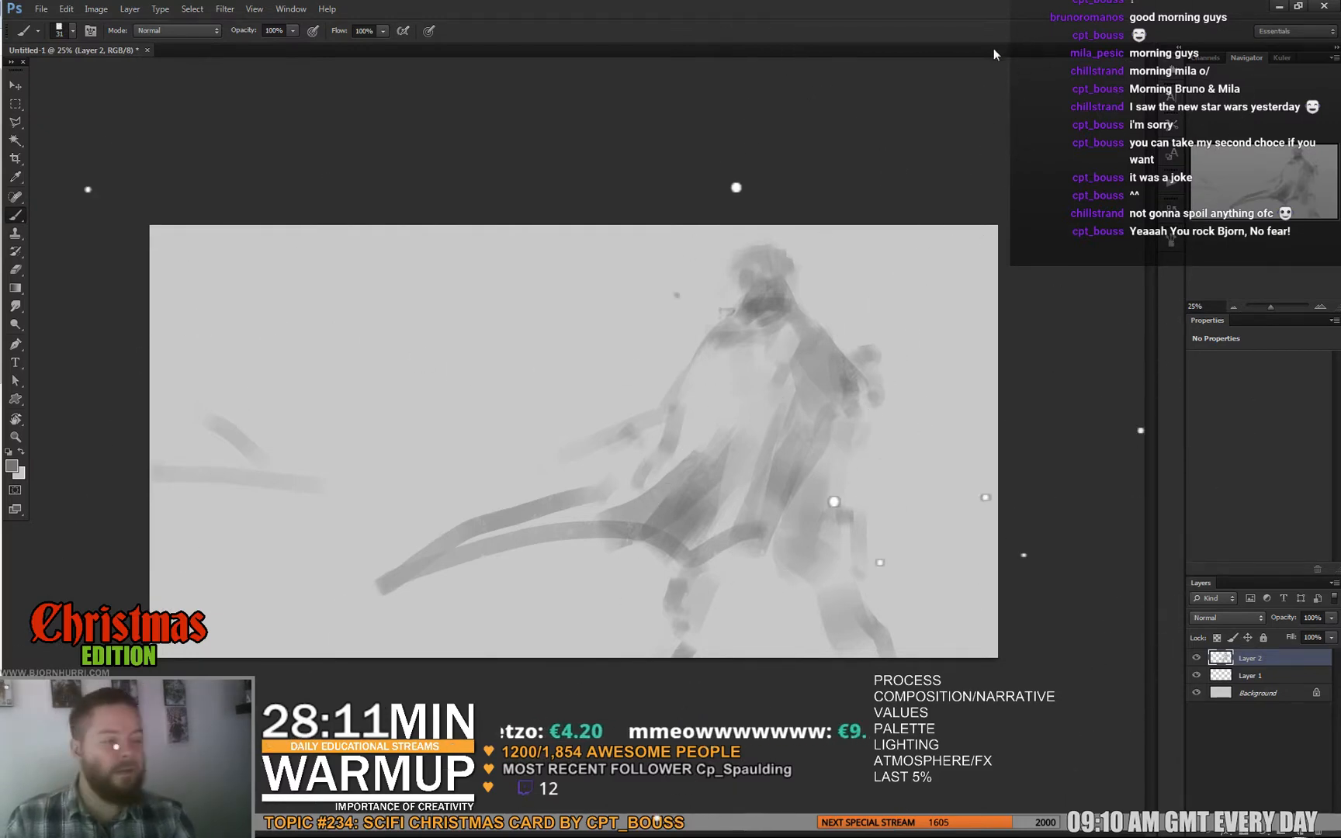
# Flip the canvas horizontally to check the figure's composition
pyautogui.click(103, 10)
pyautogui.moveTo(194, 136)
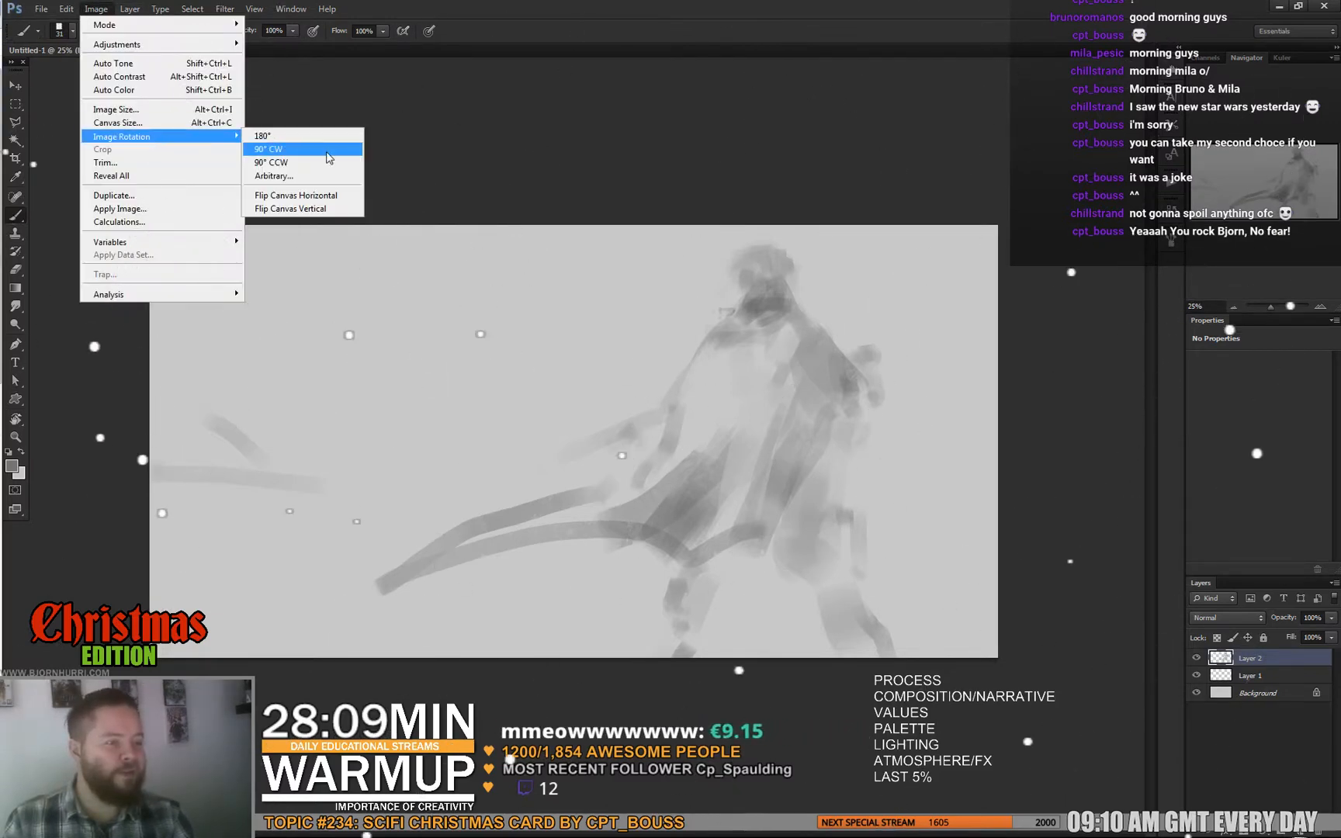
pyautogui.click(336, 197)
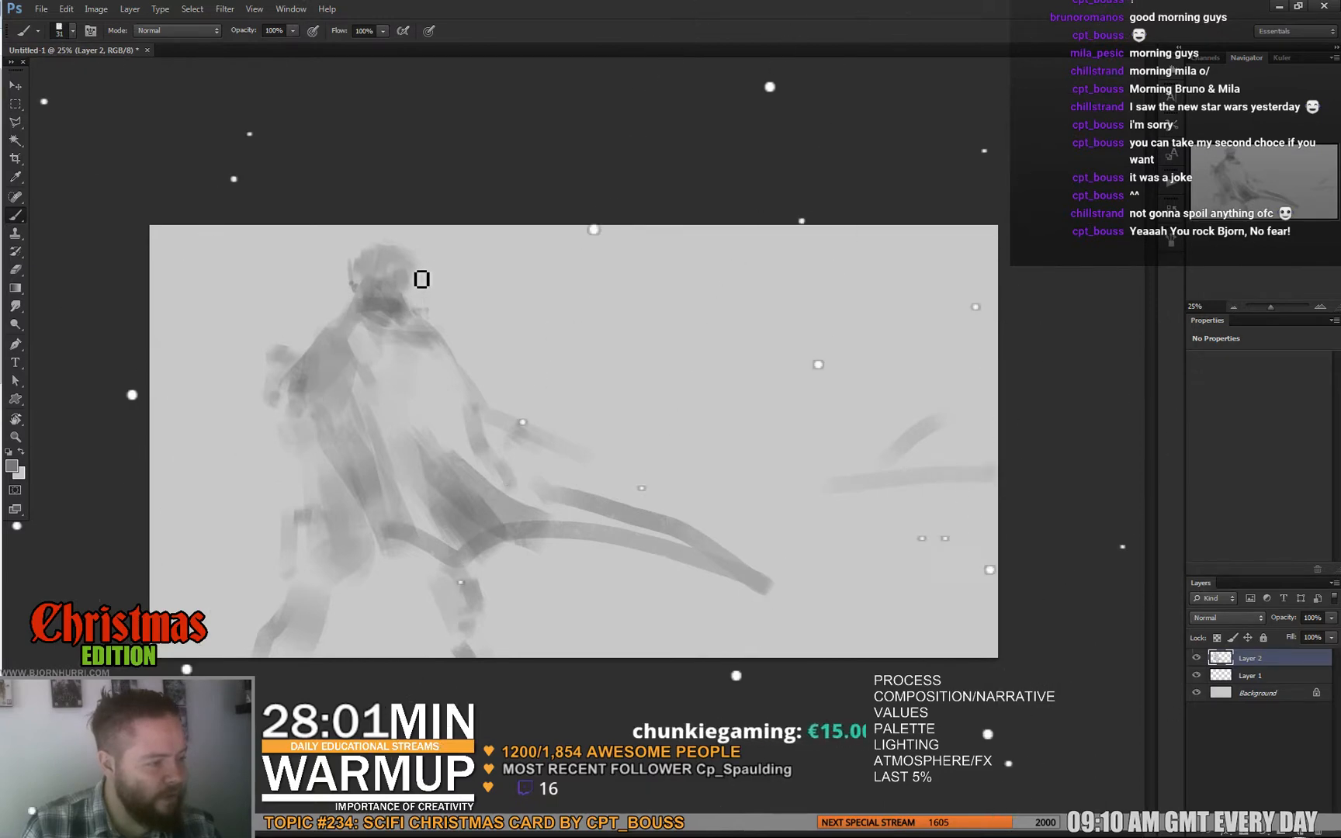
# Set the brush to 53 px and refine the head's outline and the raised arm and shoulder in the flipped view
pyautogui.rightClick(442, 341)
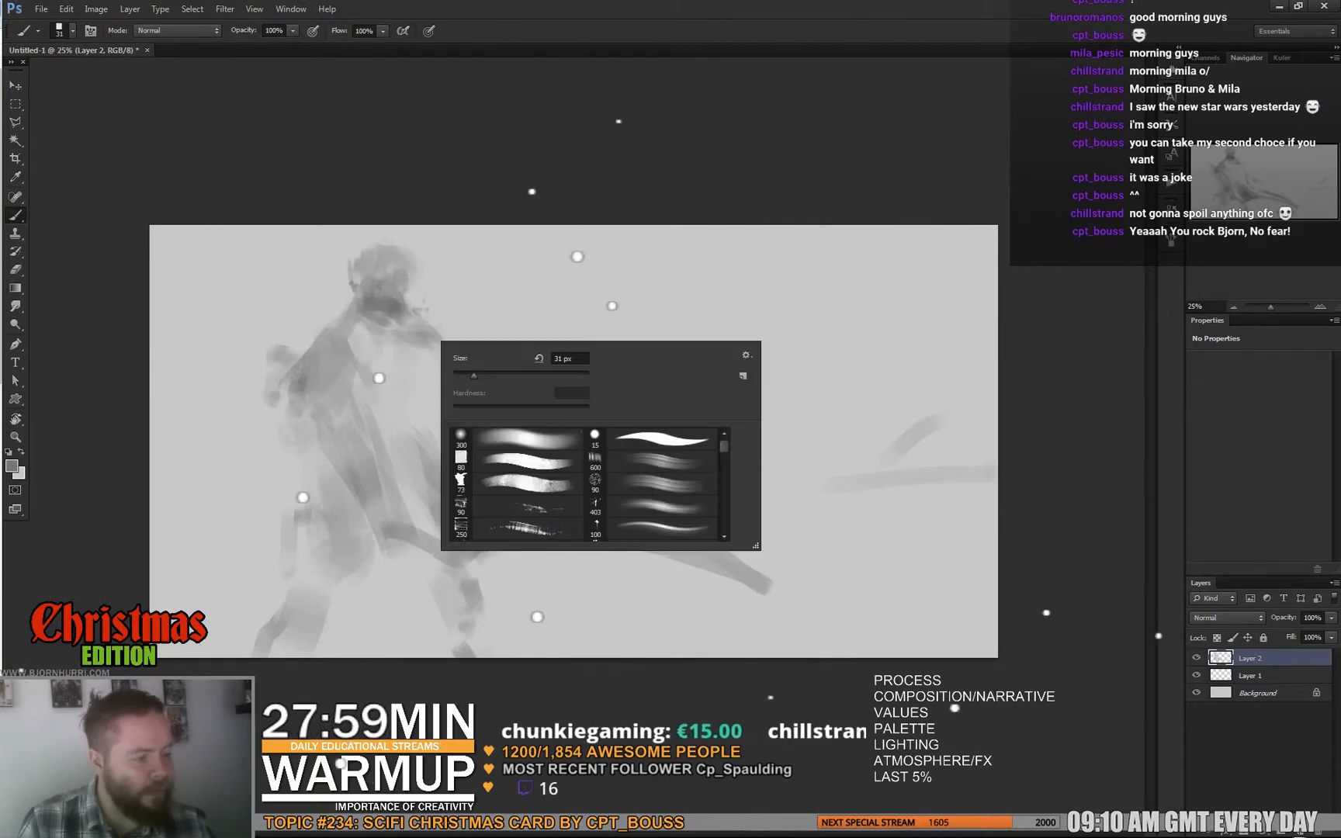
pyautogui.moveTo(487, 376); pyautogui.dragTo(489, 376)
pyautogui.click(359, 372)
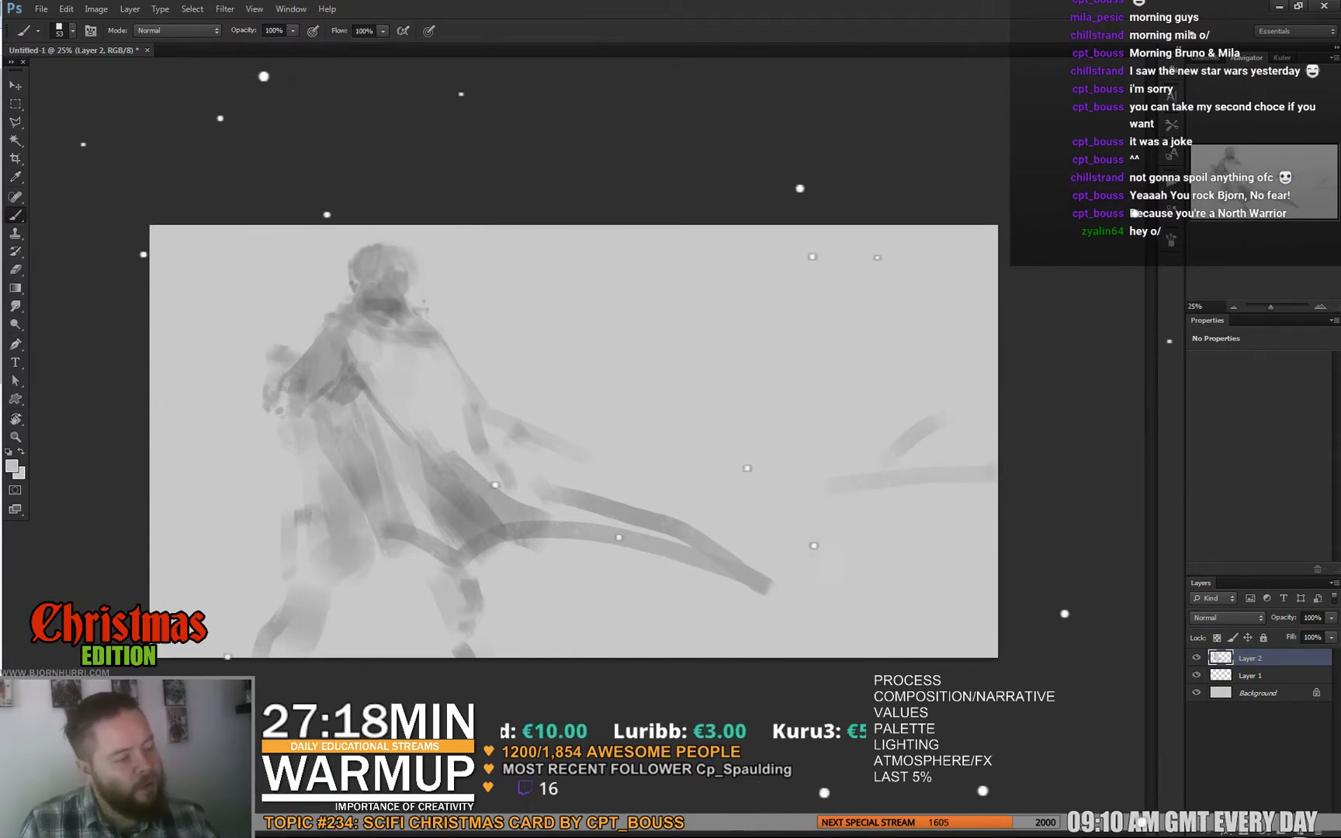
# Reduce the brush to 26 px and reshape the front of the face with sampled mid and light greys
pyautogui.rightClick(424, 247)
pyautogui.doubleClick(449, 364)
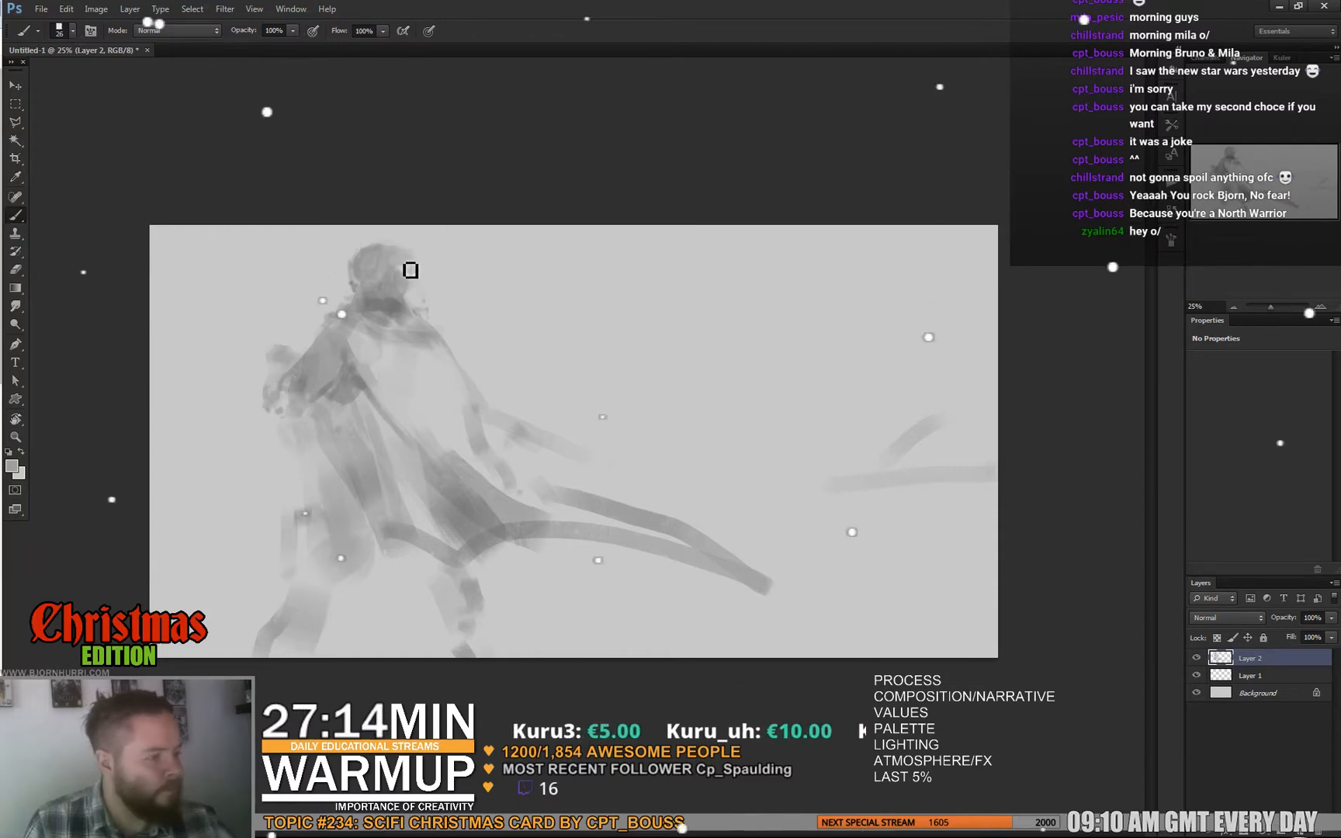
pyautogui.keyDown('alt'); pyautogui.click(413, 288); pyautogui.keyUp('alt')
pyautogui.moveTo(393, 275); pyautogui.dragTo(400, 275)
pyautogui.keyDown('alt'); pyautogui.click(413, 264); pyautogui.keyUp('alt')
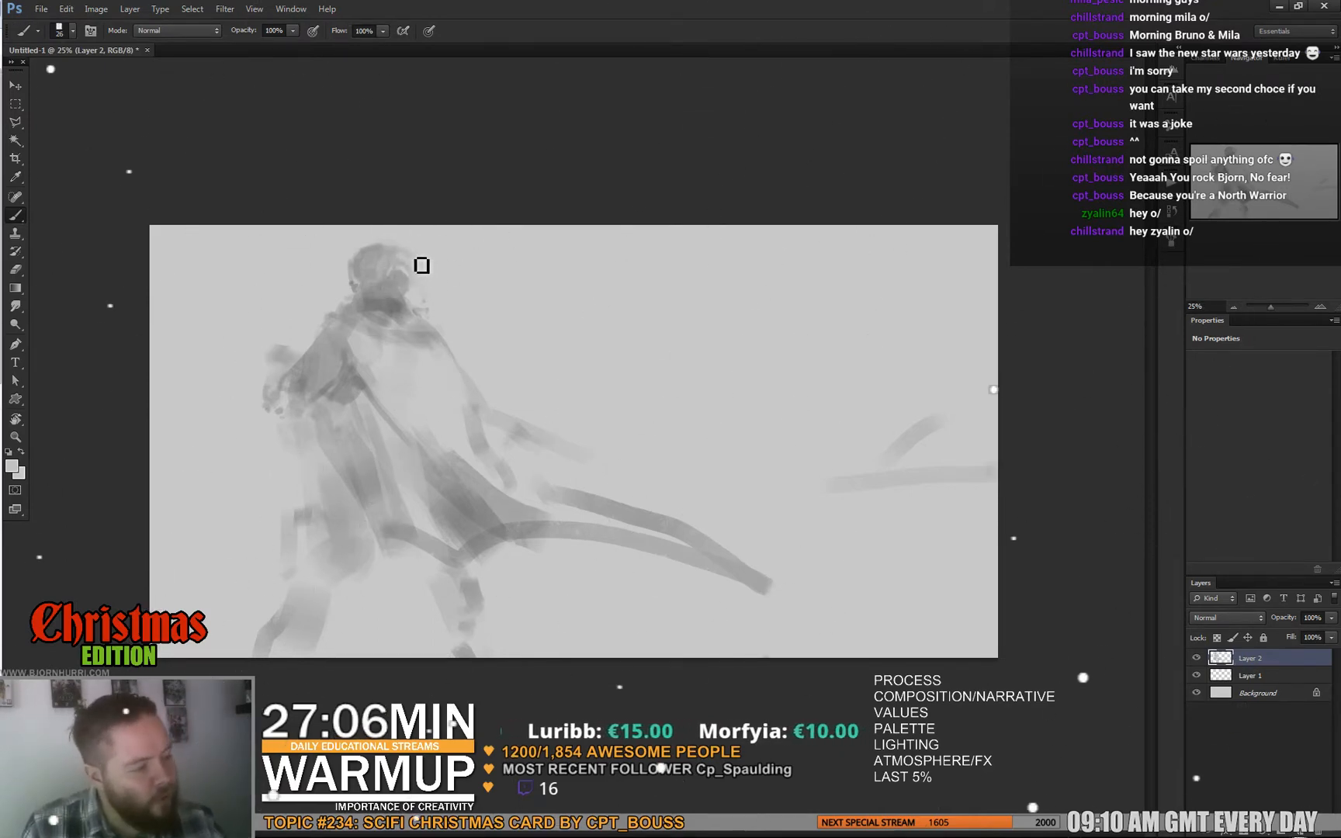
# Sample tones around the neck and define the chin and collar tip in front of the face
pyautogui.keyDown('alt'); pyautogui.click(422, 317); pyautogui.keyUp('alt')
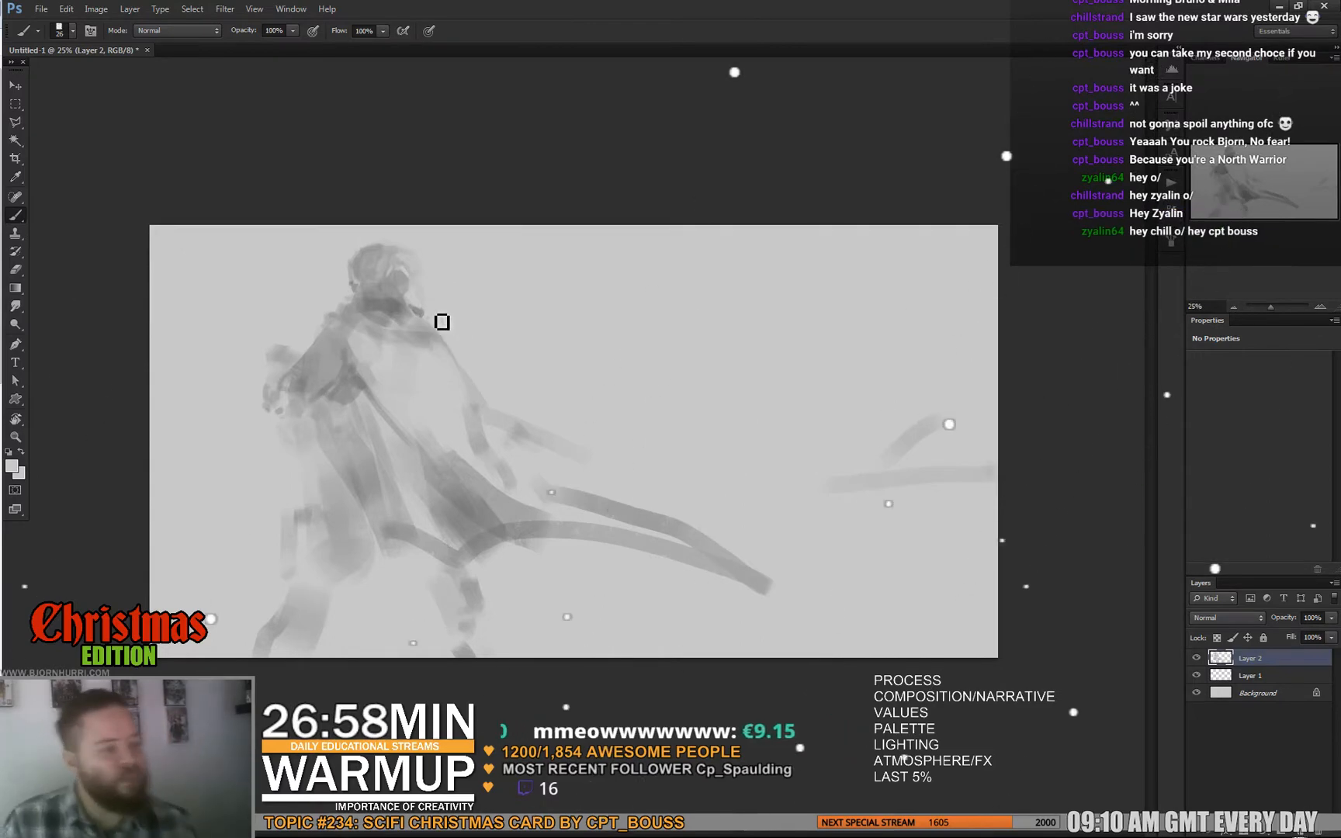
pyautogui.keyDown('alt'); pyautogui.click(426, 311); pyautogui.keyUp('alt')
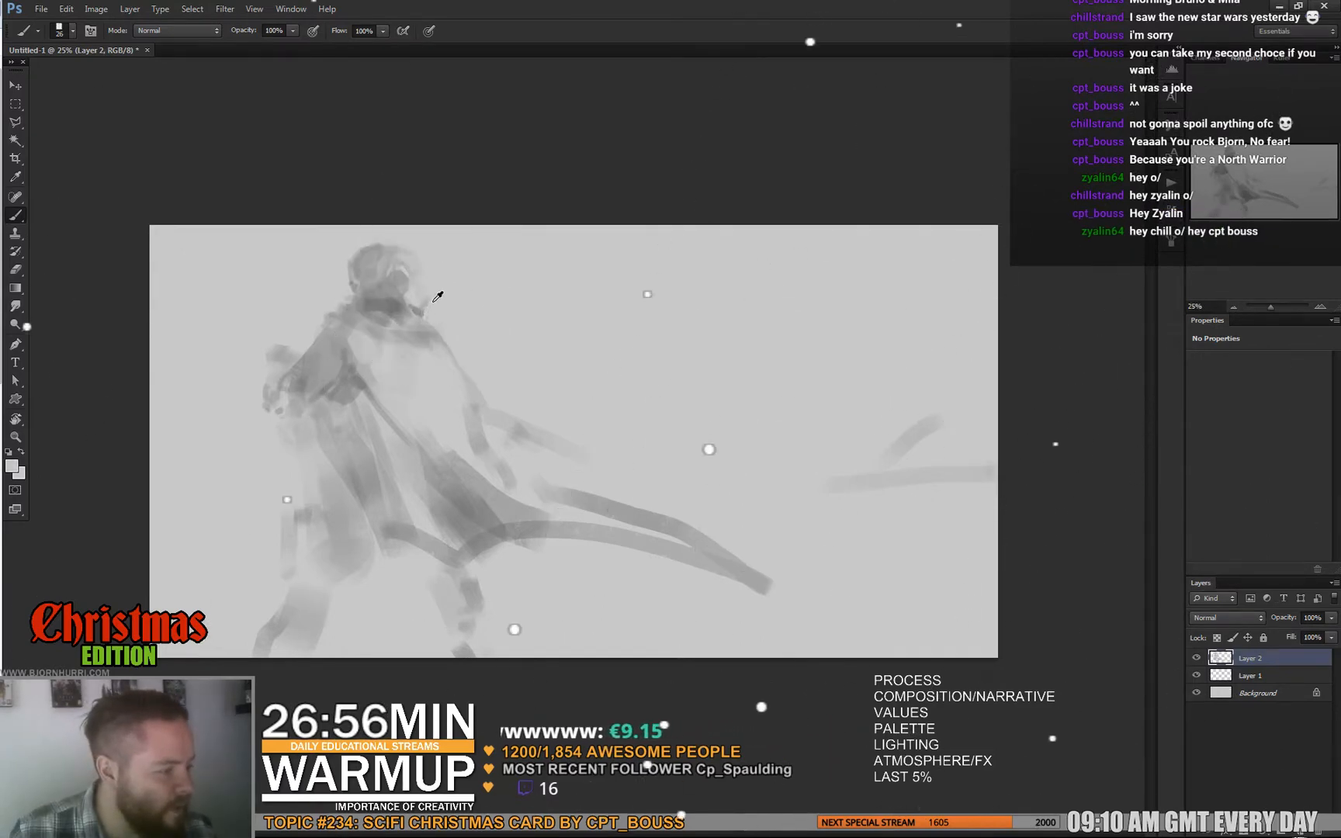
pyautogui.keyDown('alt'); pyautogui.click(425, 293); pyautogui.keyUp('alt')
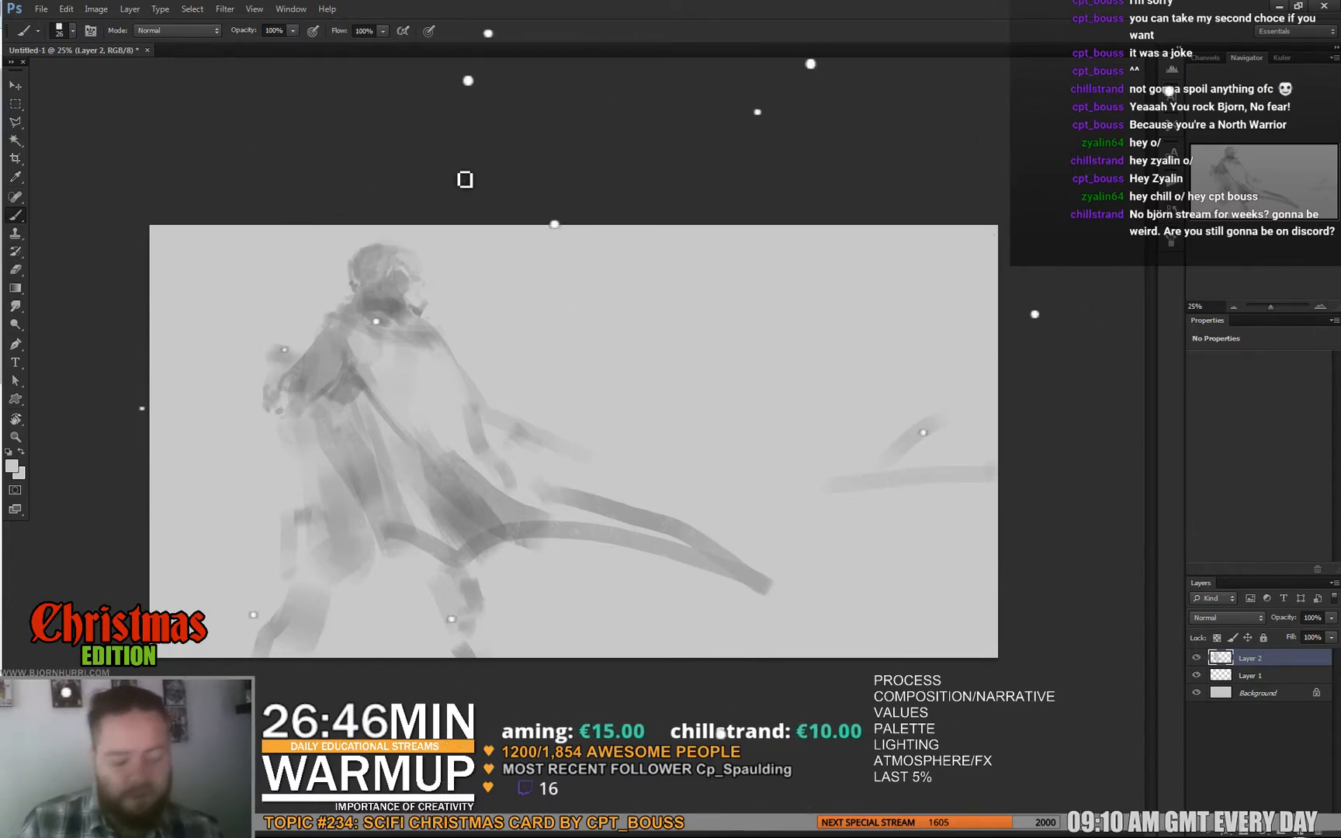
# Select the figure's head with the Polygonal Lasso and copy it to a new layer
pyautogui.press('l')
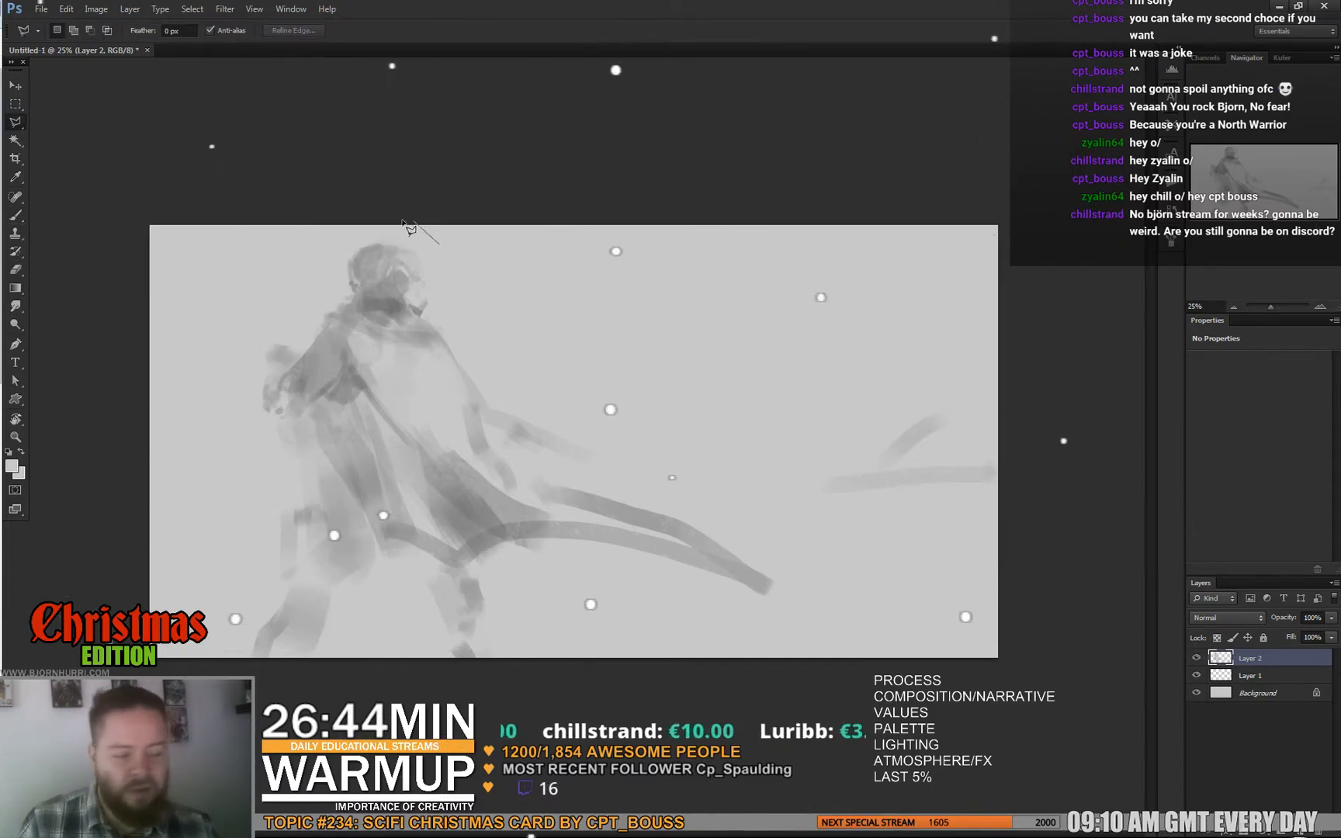
pyautogui.click(439, 245)
pyautogui.click(390, 218)
pyautogui.click(322, 240)
pyautogui.click(317, 290)
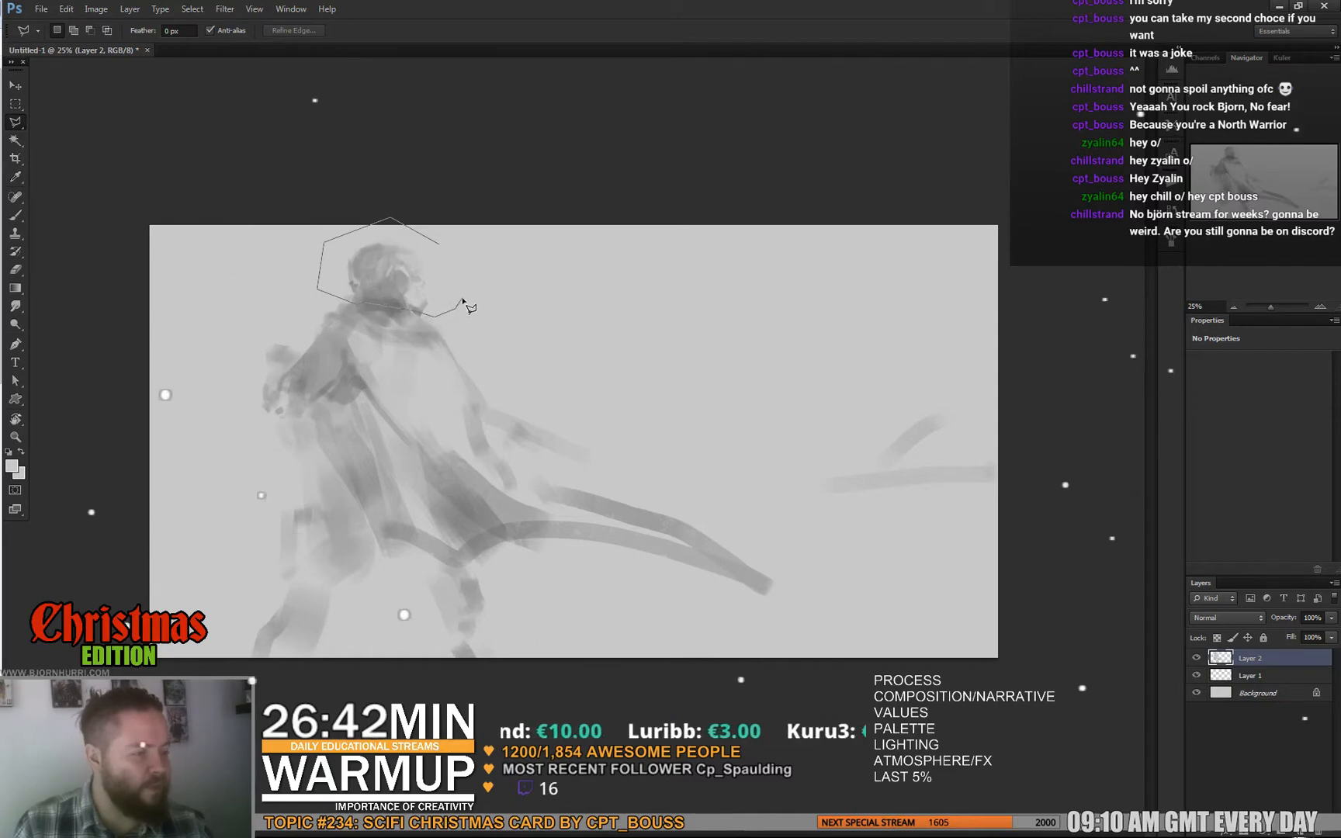
pyautogui.hotkey('ctrl', 'j')
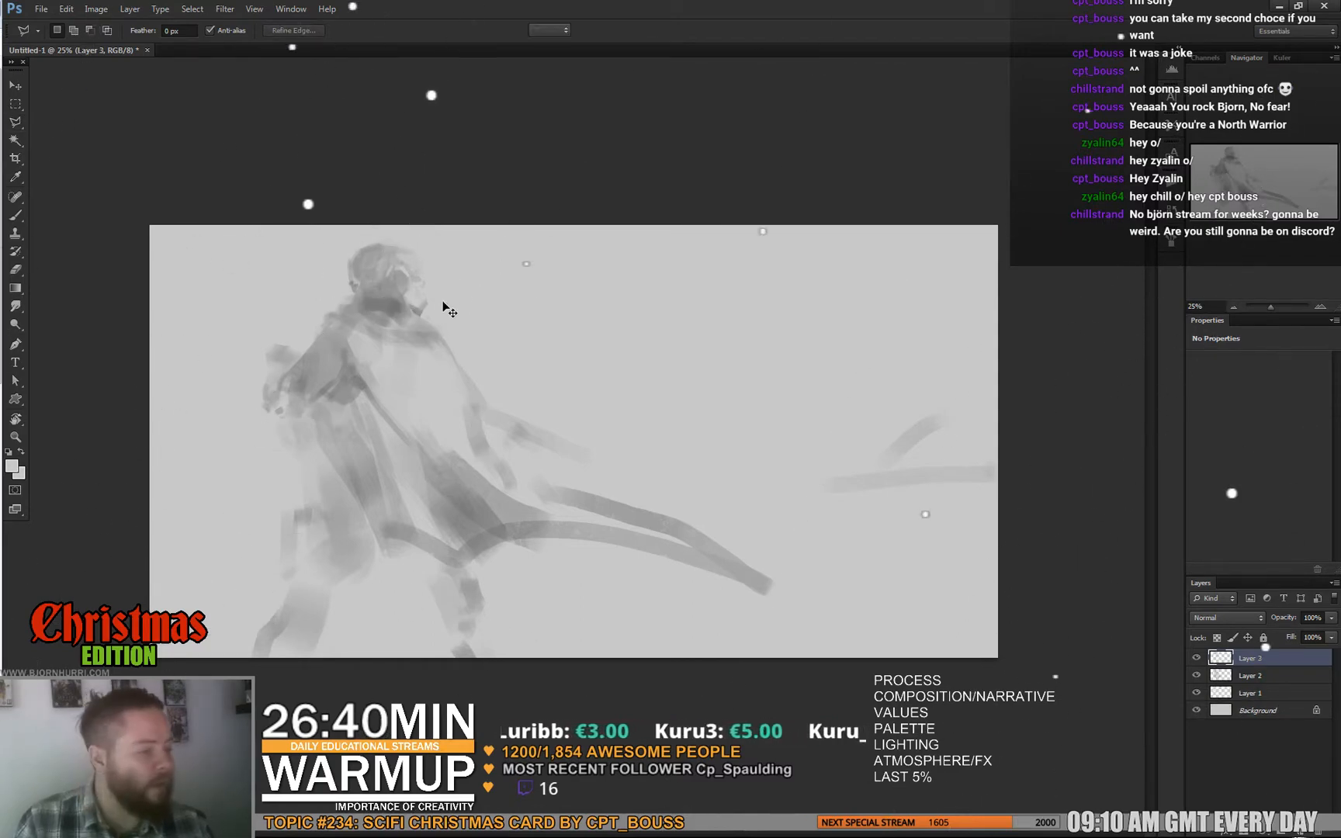
# Scale the copied head down to about 92% and fit it over the neck
pyautogui.hotkey('ctrl', 't')
pyautogui.moveTo(463, 317); pyautogui.dragTo(431, 303)
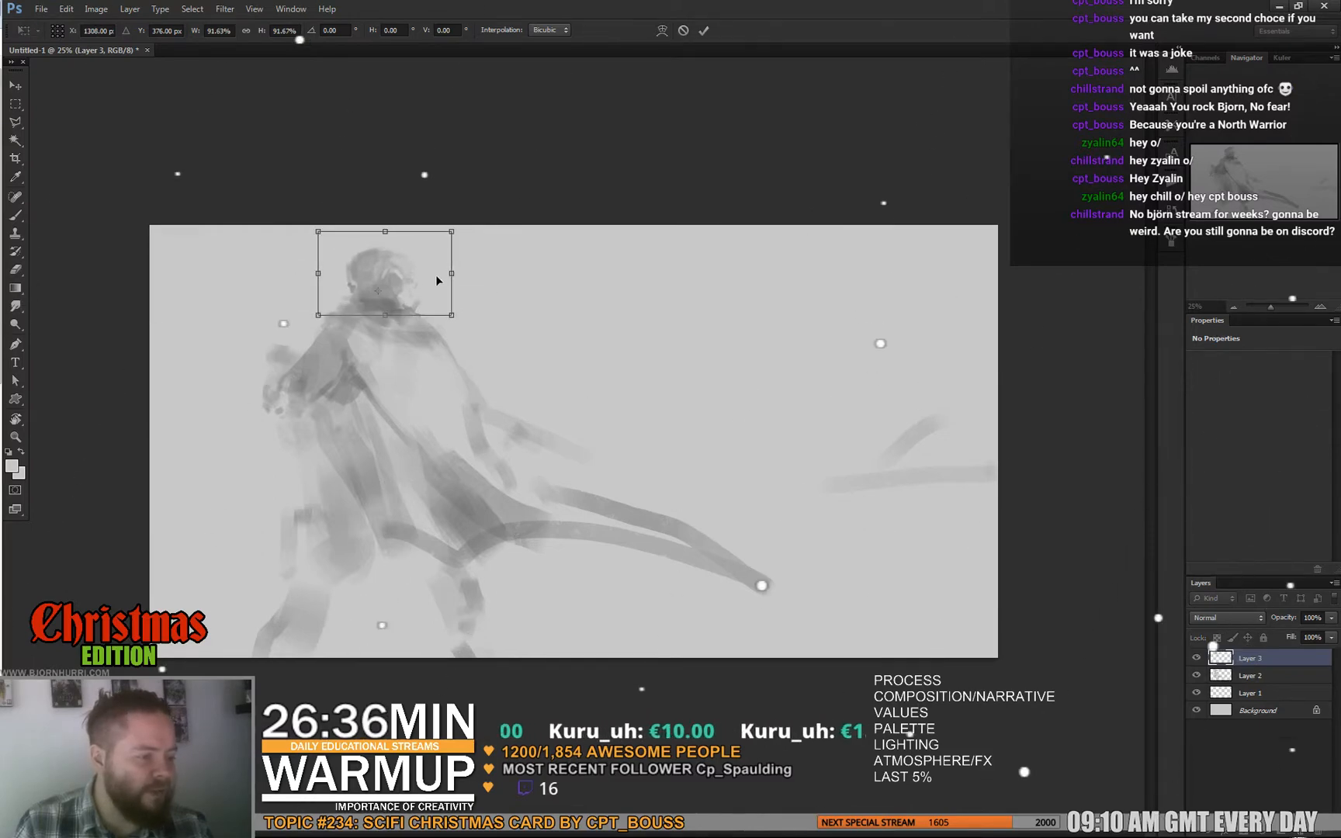
pyautogui.press('Return')
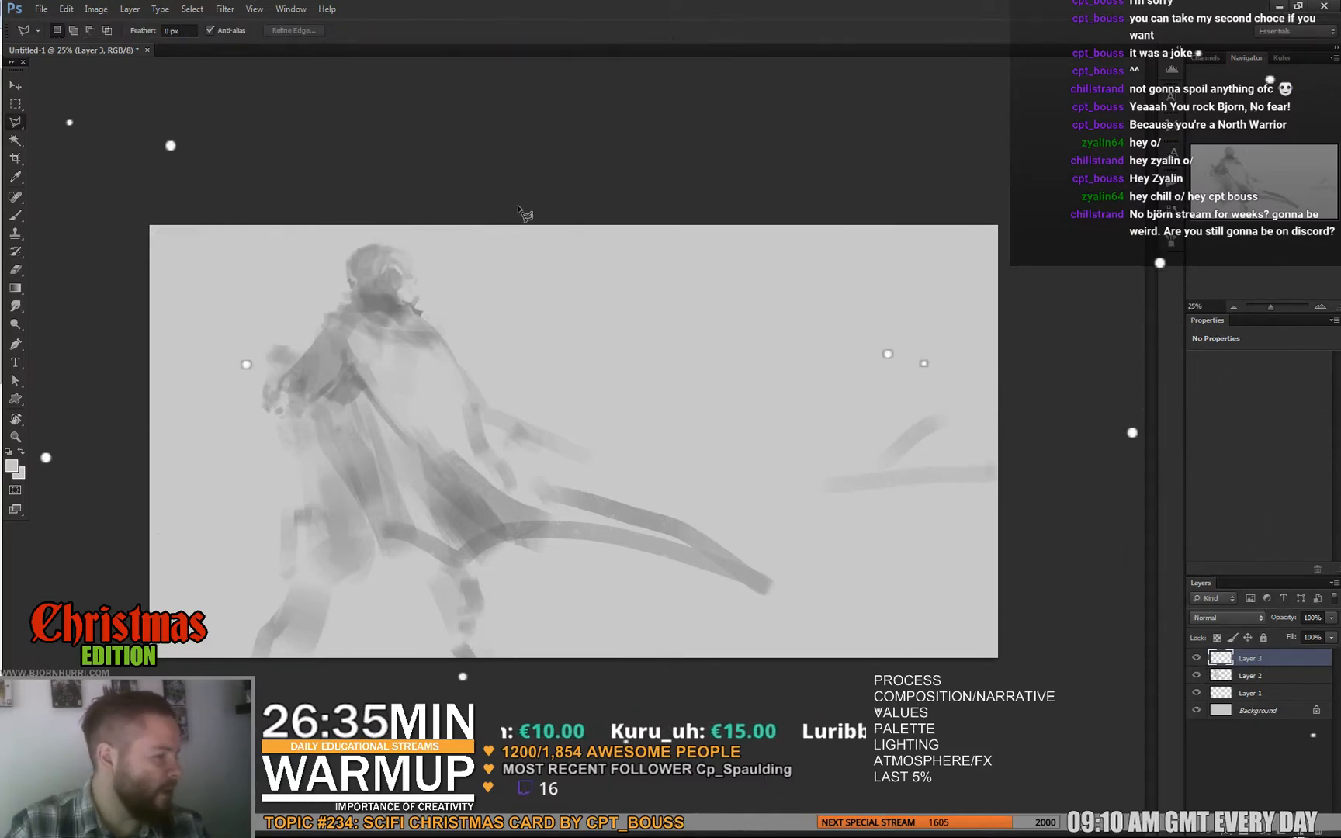
# Sample a light grey near the neck and brush over the collar area beneath the chin
pyautogui.press('b')
pyautogui.keyDown('alt'); pyautogui.click(421, 327); pyautogui.keyUp('alt')
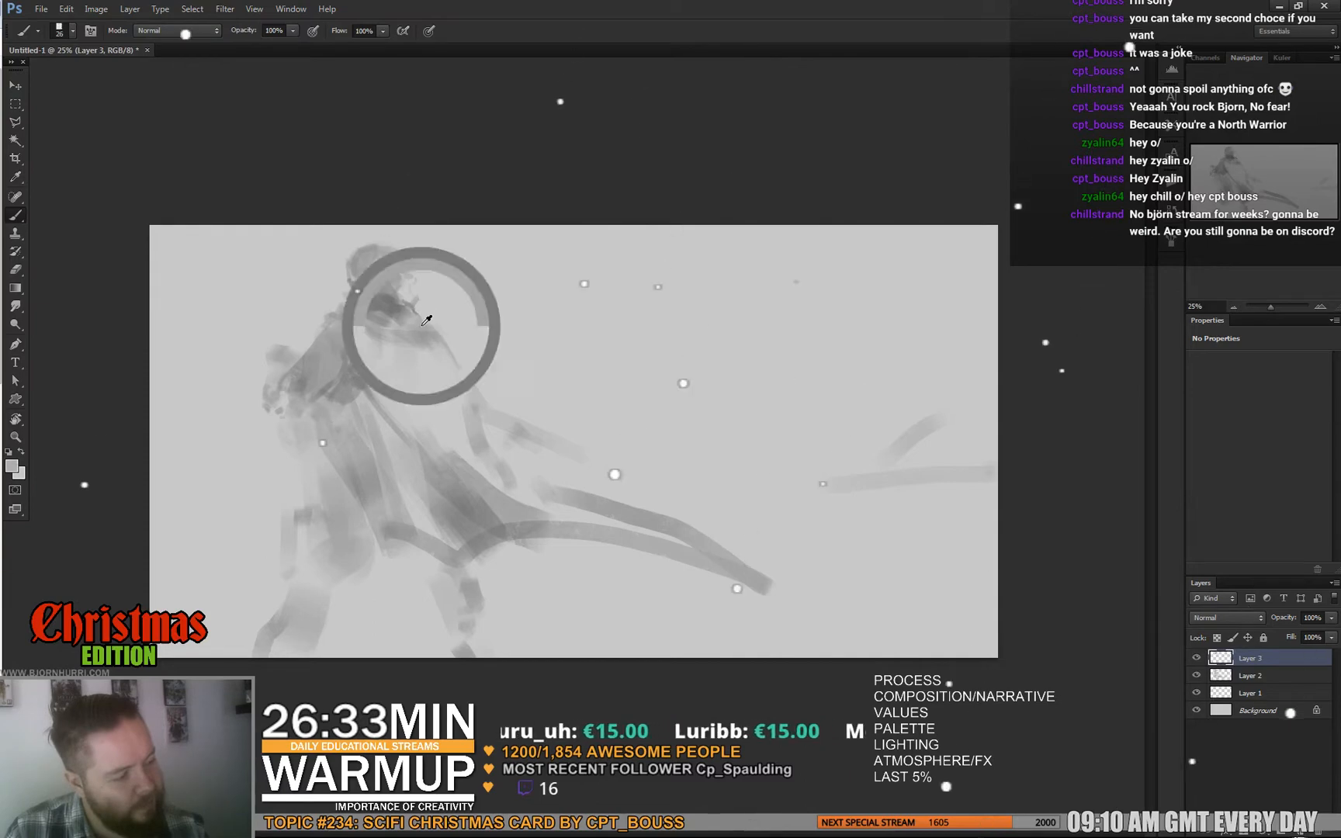
pyautogui.moveTo(419, 321); pyautogui.dragTo(439, 336)
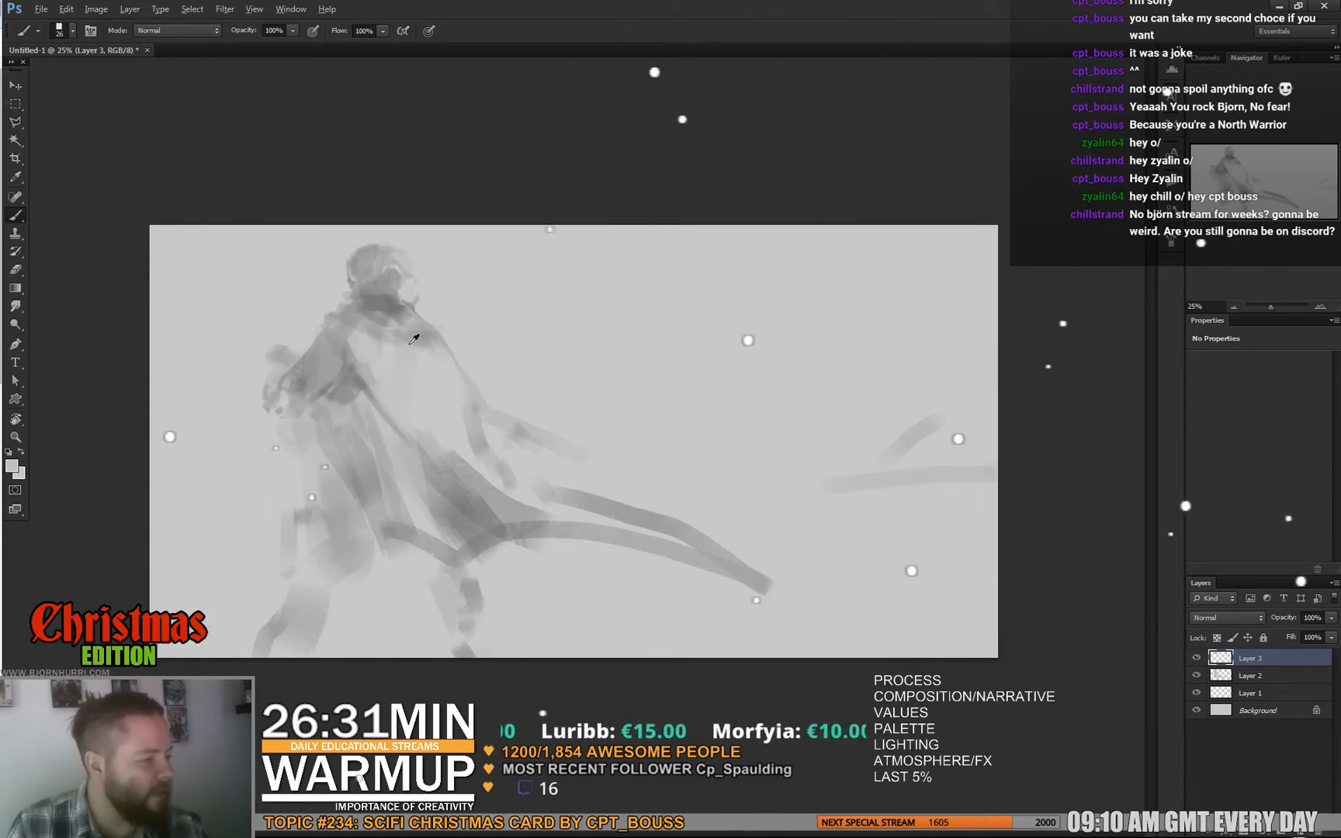
# Set the brush to 61 px and shape the cloak's front shoulder and upper chest with sampled greys
pyautogui.rightClick(434, 329)
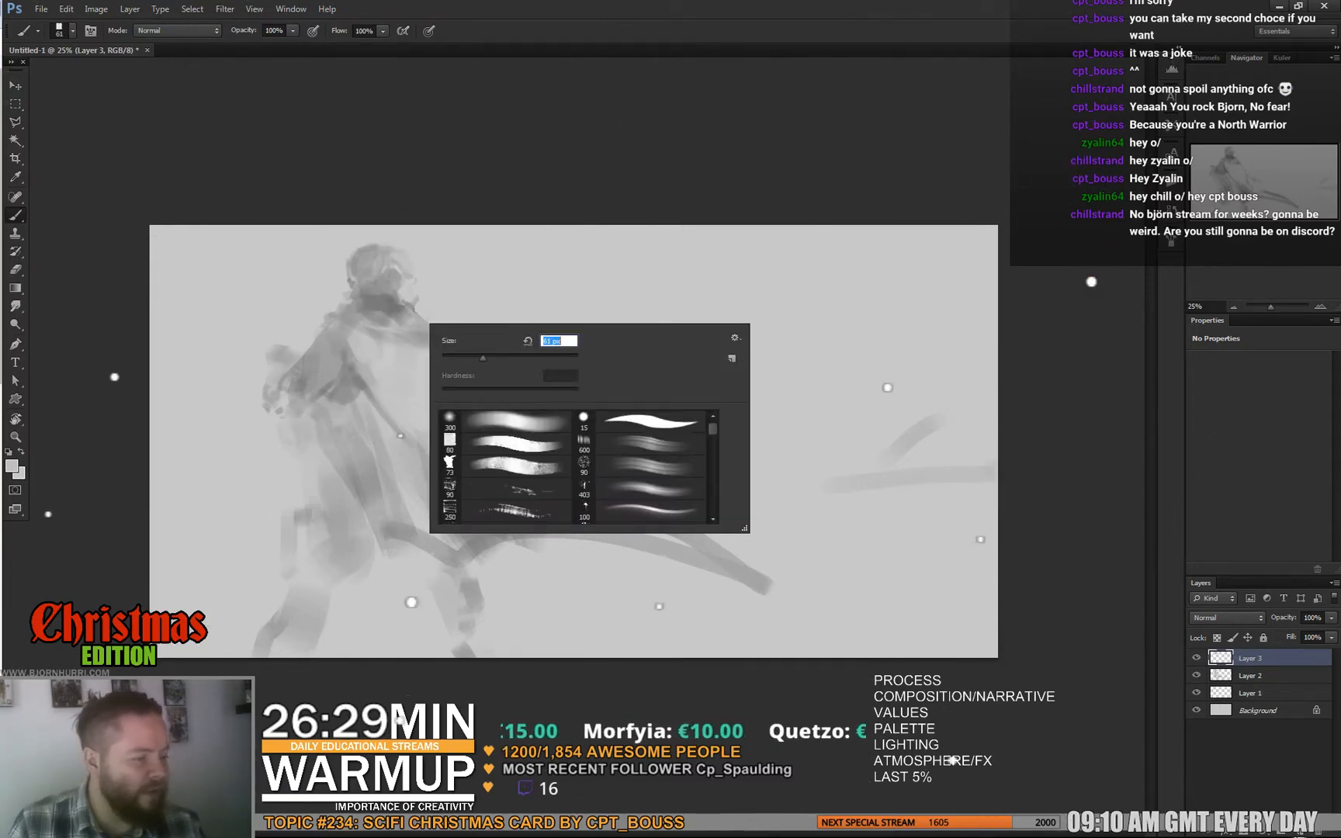
pyautogui.press('Return')
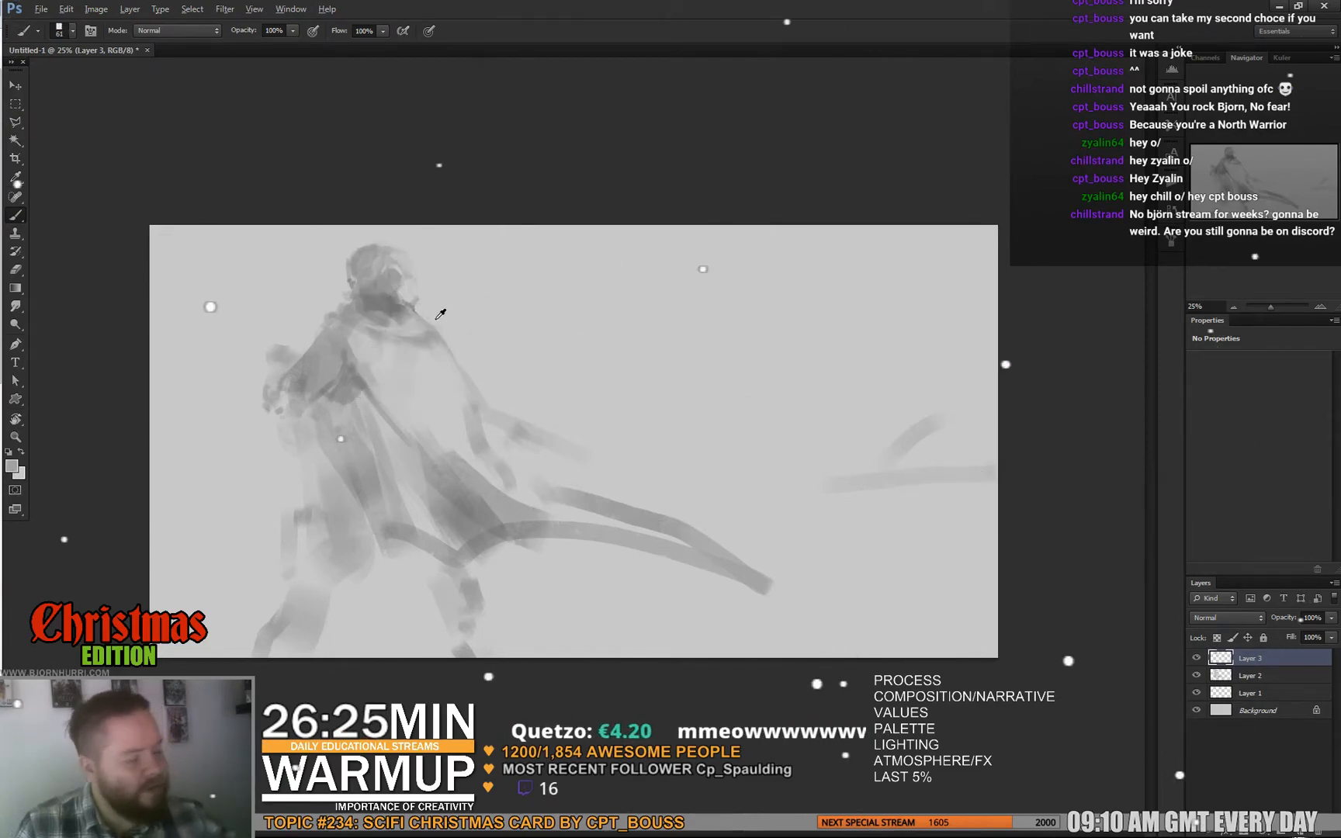
pyautogui.keyDown('alt'); pyautogui.click(412, 332); pyautogui.keyUp('alt')
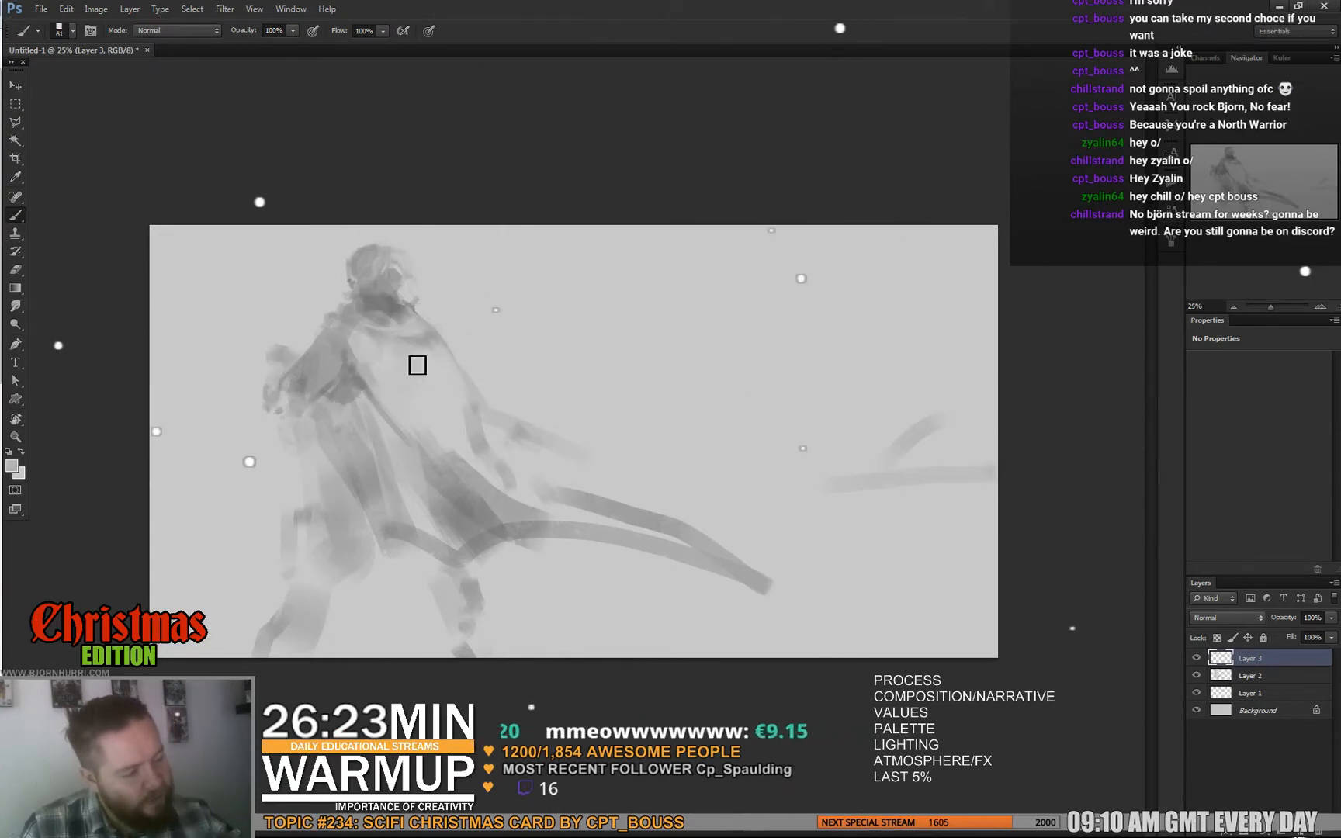
pyautogui.keyDown('alt'); pyautogui.click(437, 393); pyautogui.keyUp('alt')
pyautogui.moveTo(411, 350)
pyautogui.mouseDown()
pyautogui.moveTo(424, 363)
pyautogui.moveTo(427, 350)
pyautogui.mouseUp()
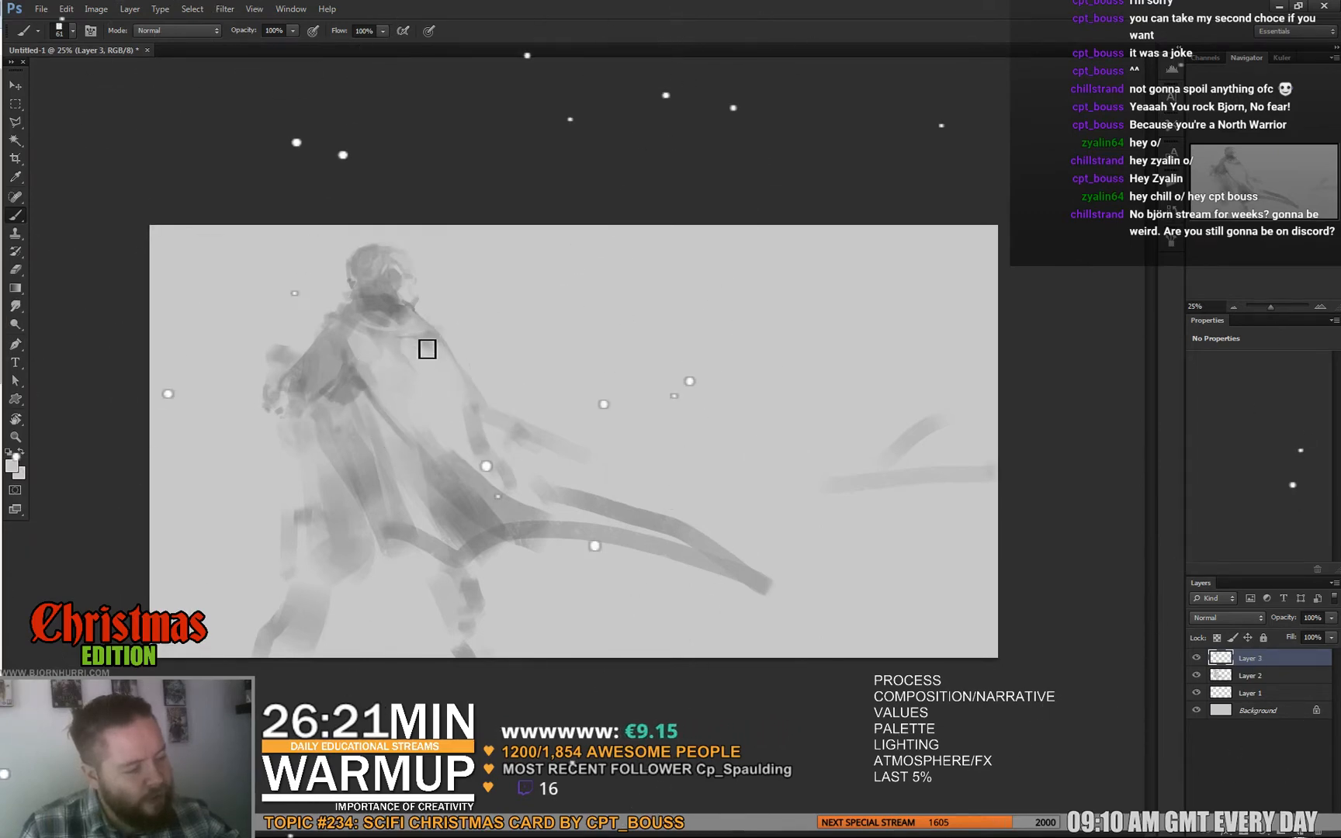
pyautogui.keyDown('alt'); pyautogui.click(425, 341); pyautogui.keyUp('alt')
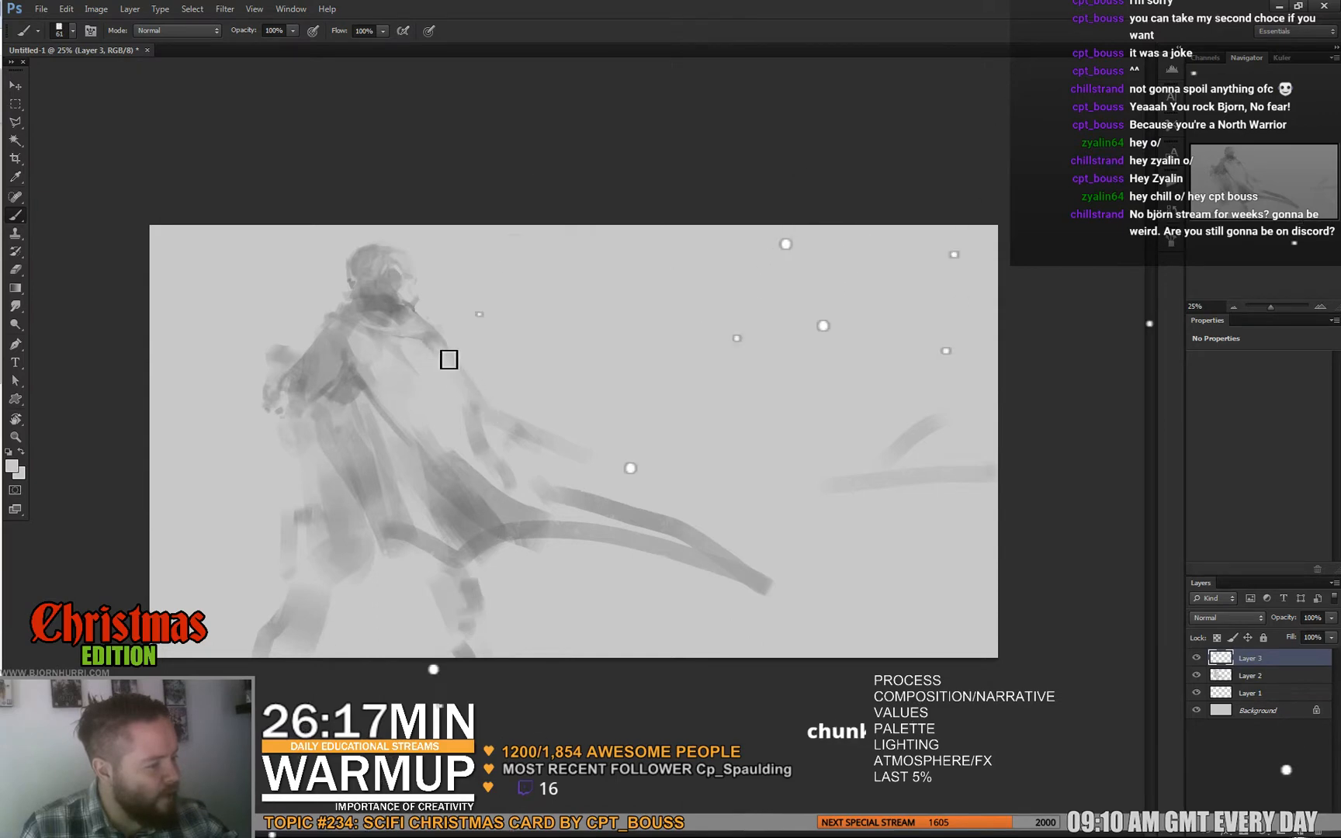
# Enlarge the brush to 139 px and darken the torso from the shoulder down to the waist with sampled greys
pyautogui.rightClick(463, 401)
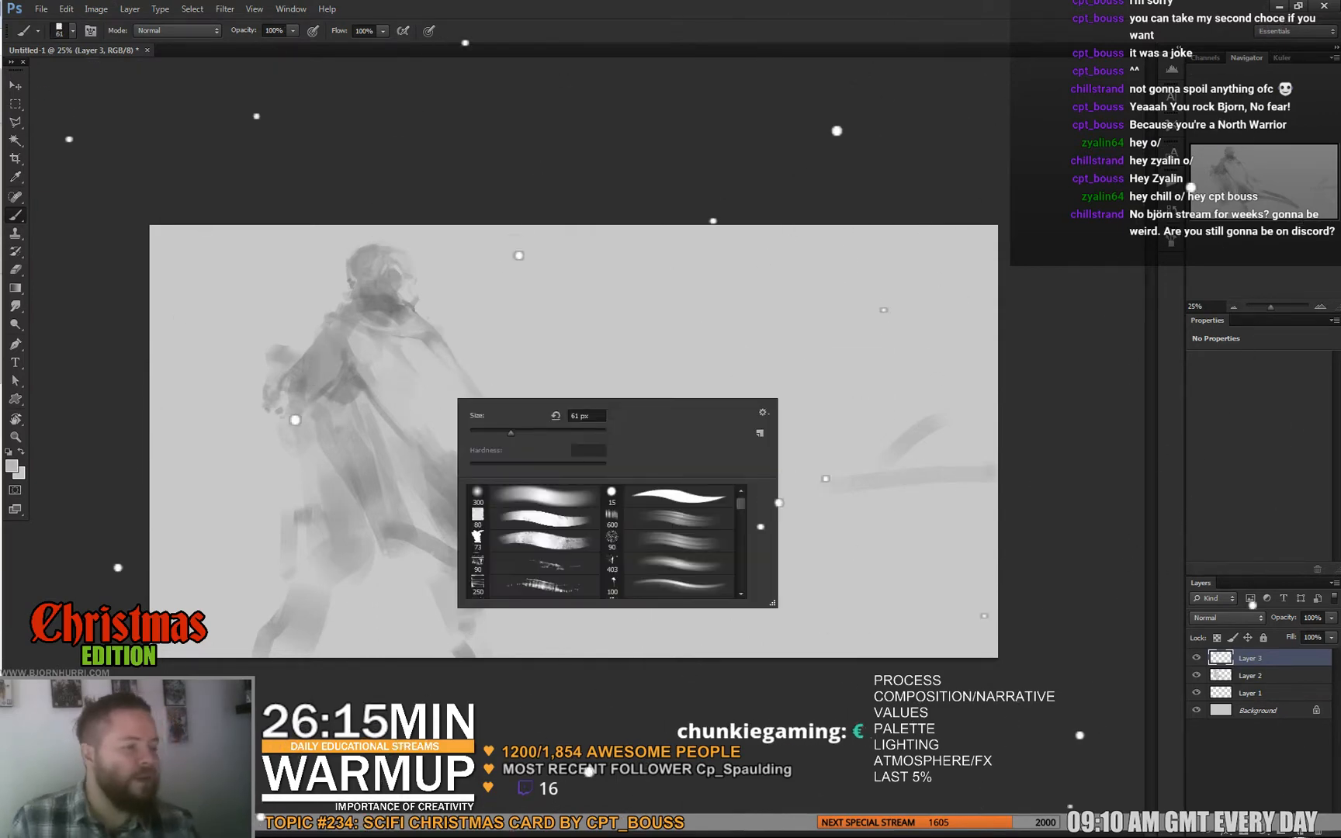
pyautogui.moveTo(510, 433); pyautogui.dragTo(543, 433)
pyautogui.press('Return')
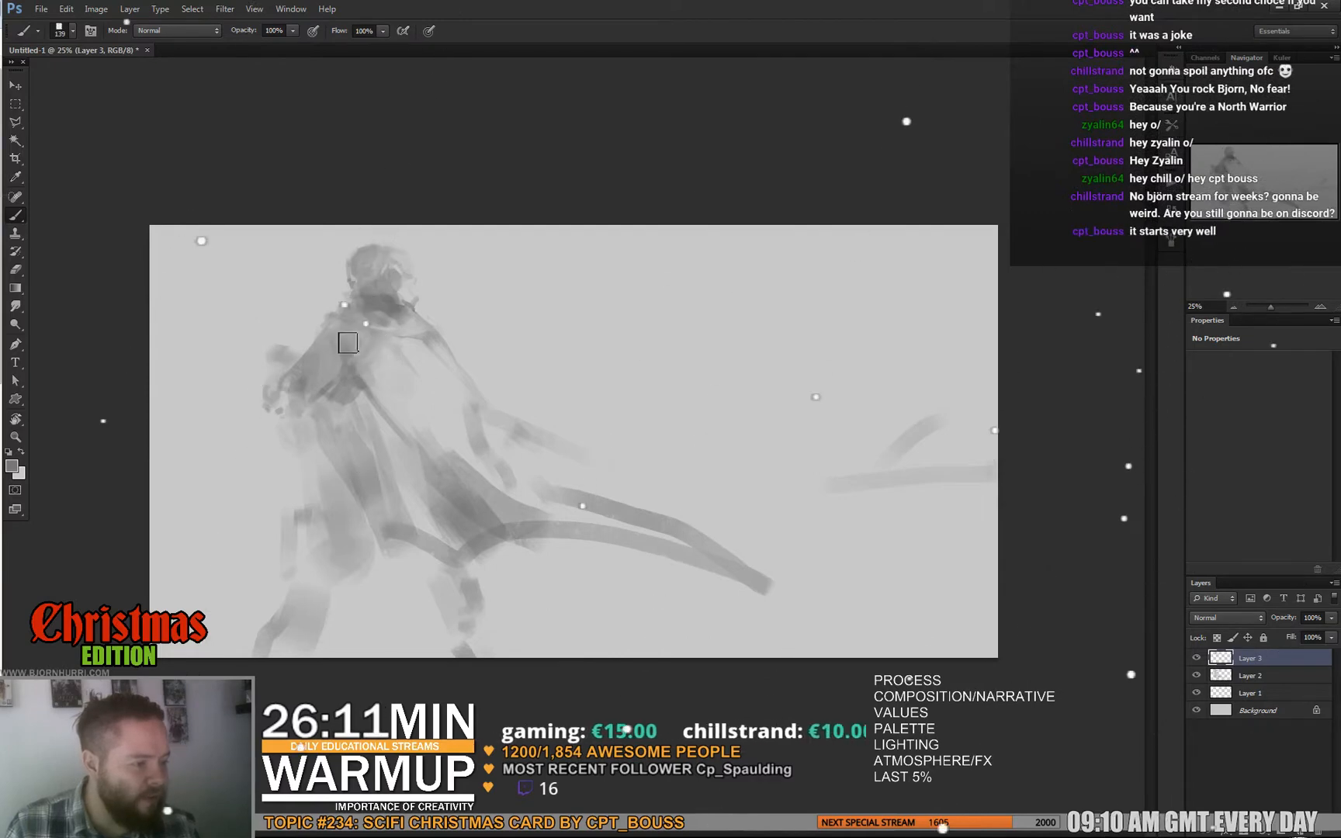
pyautogui.keyDown('alt'); pyautogui.click(397, 370); pyautogui.keyUp('alt')
pyautogui.keyDown('alt'); pyautogui.click(356, 351); pyautogui.keyUp('alt')
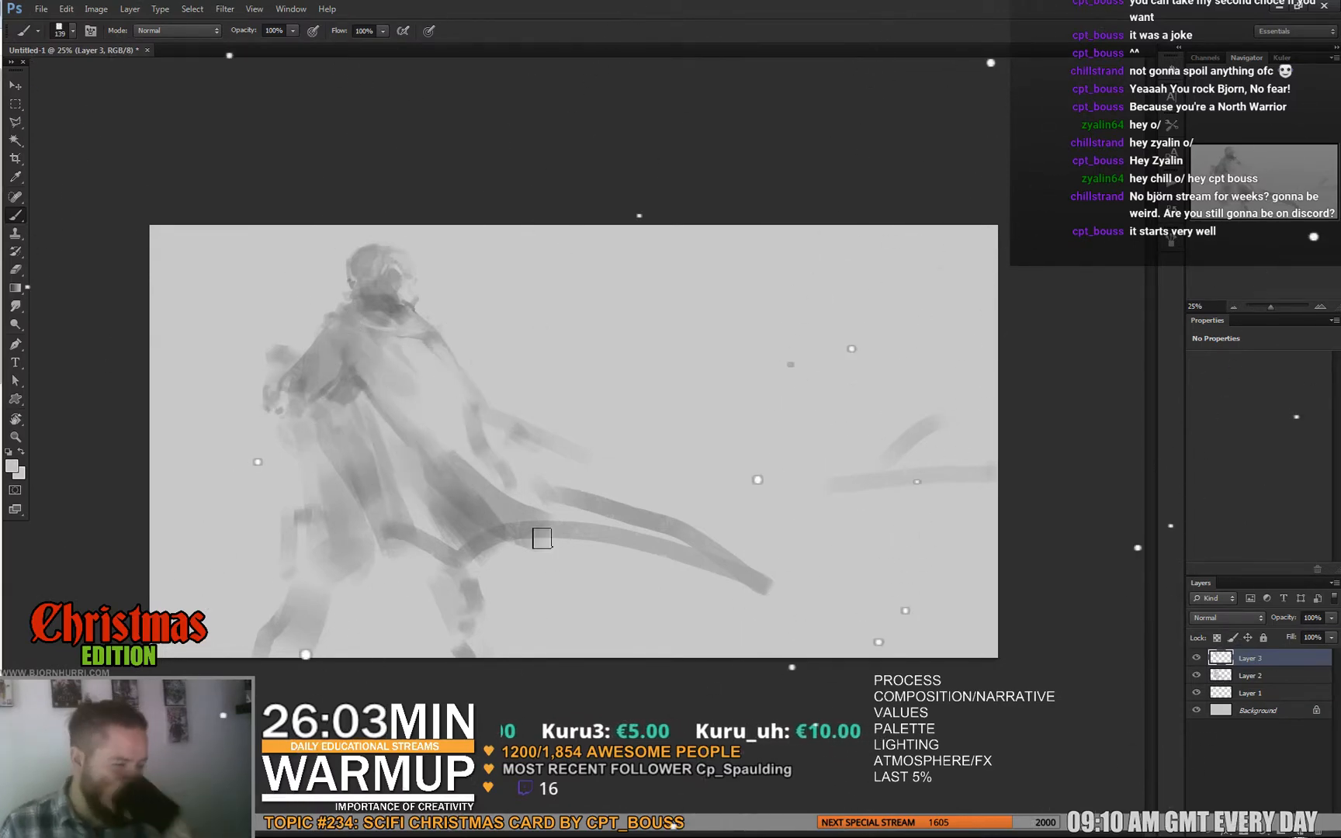
pyautogui.keyDown('alt'); pyautogui.click(458, 467); pyautogui.keyUp('alt')
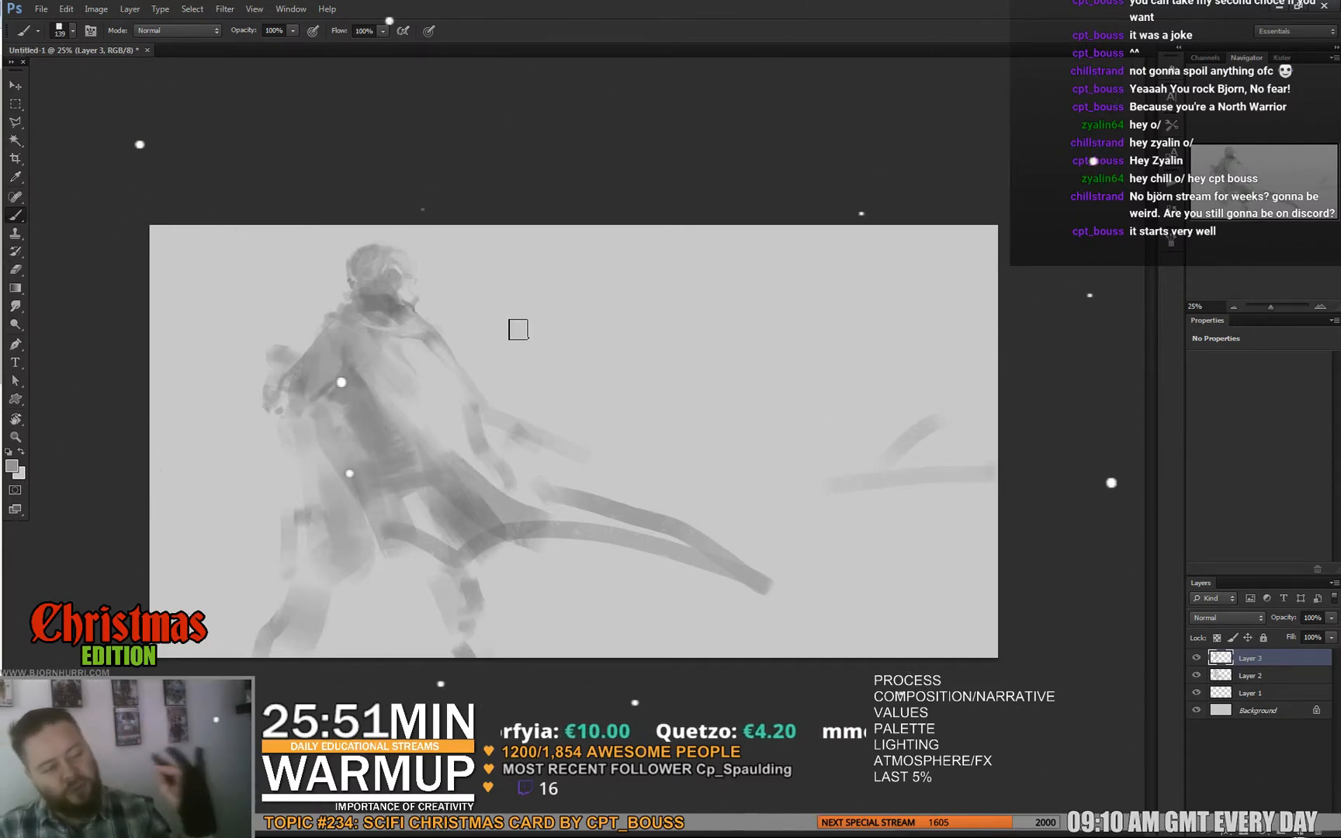
# Set the brush to 49 px, enlarge it slightly after the first strokes, and rework the raised arm and back shoulder
pyautogui.rightClick(347, 347)
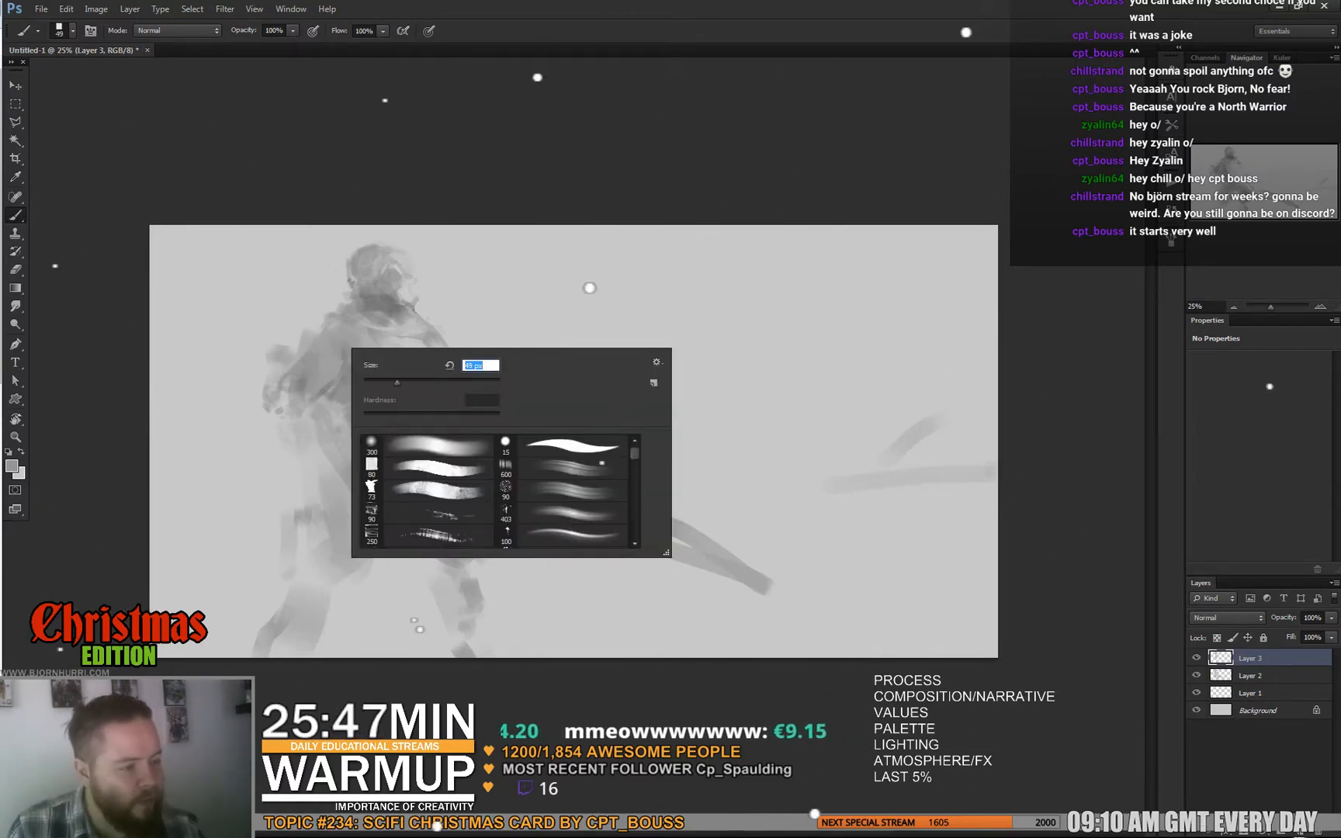
pyautogui.press('Return')
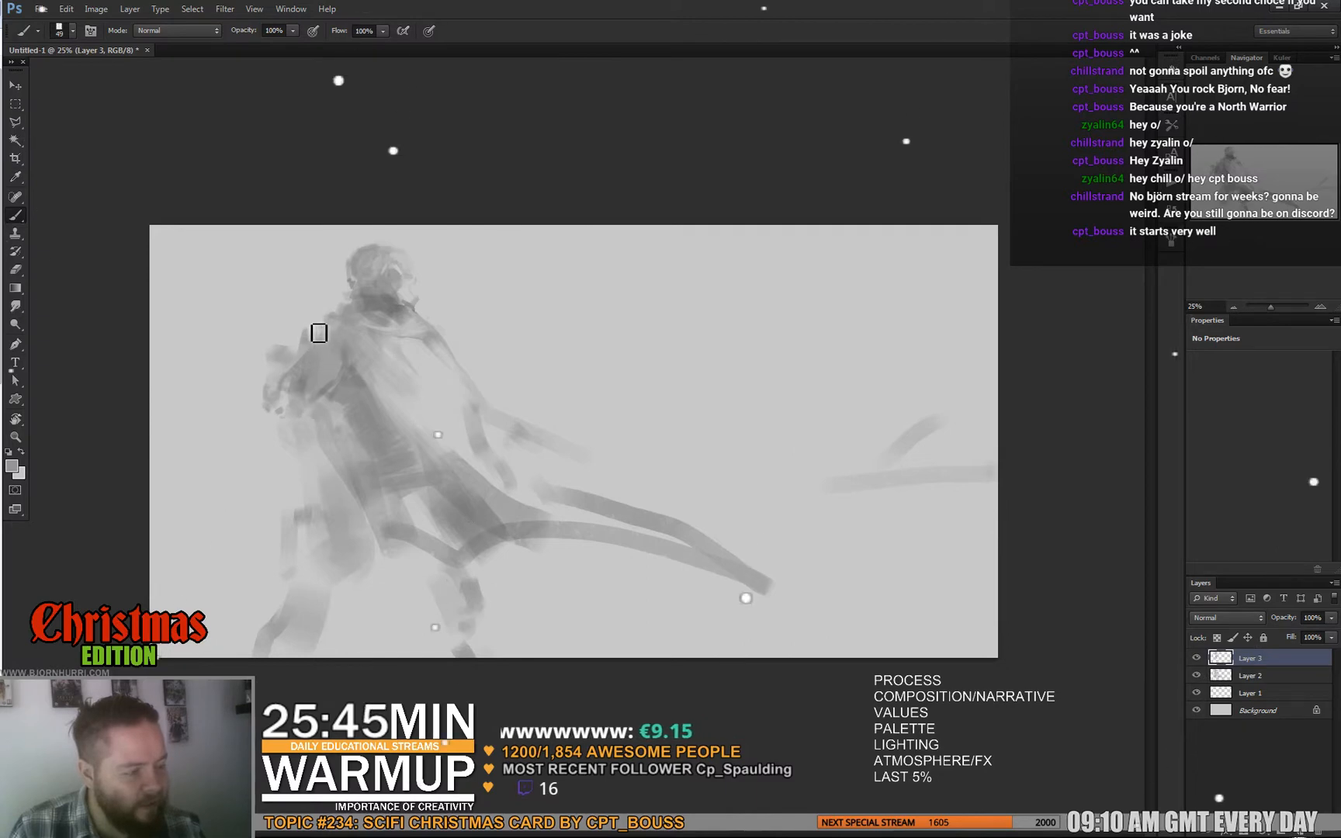
pyautogui.rightClick(319, 334)
pyautogui.press('Return')
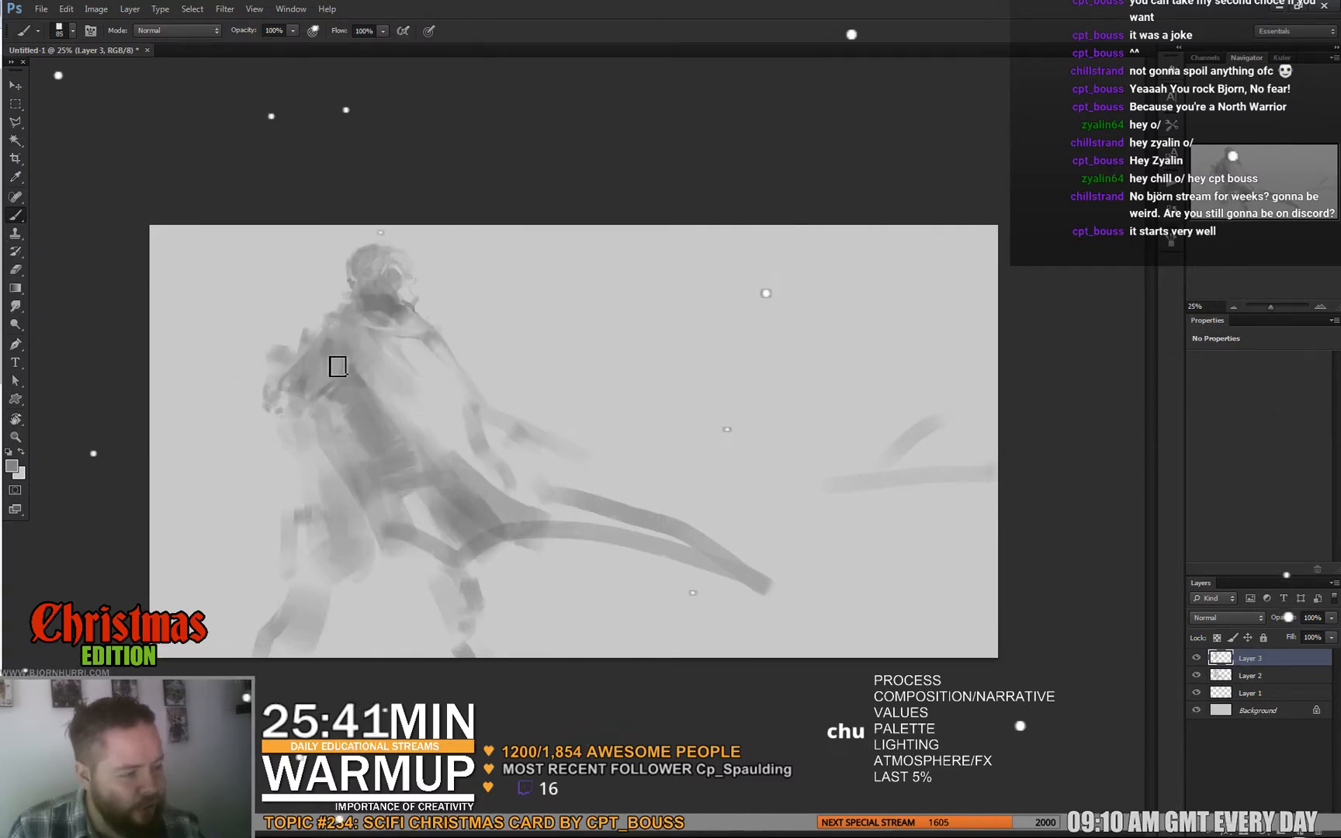
# Reduce the brush to 26 px and add finer dark strokes to the upper arm and shoulder
pyautogui.rightClick(333, 363)
pyautogui.write('26')
pyautogui.press('Return')
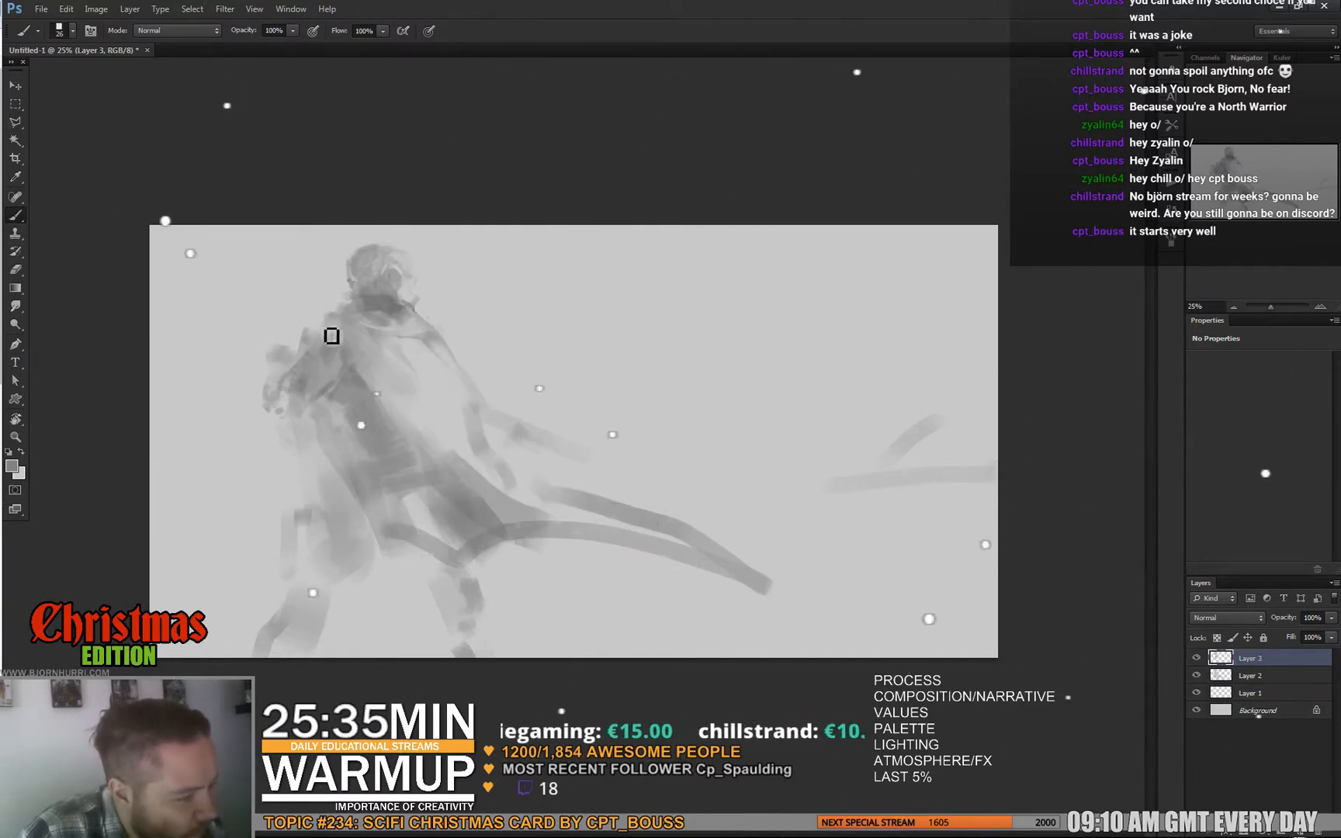
# Reduce the brush to 16 px and add fine strokes along the back shoulder below the neck
pyautogui.rightClick(382, 316)
pyautogui.click(409, 354)
pyautogui.click(343, 332)
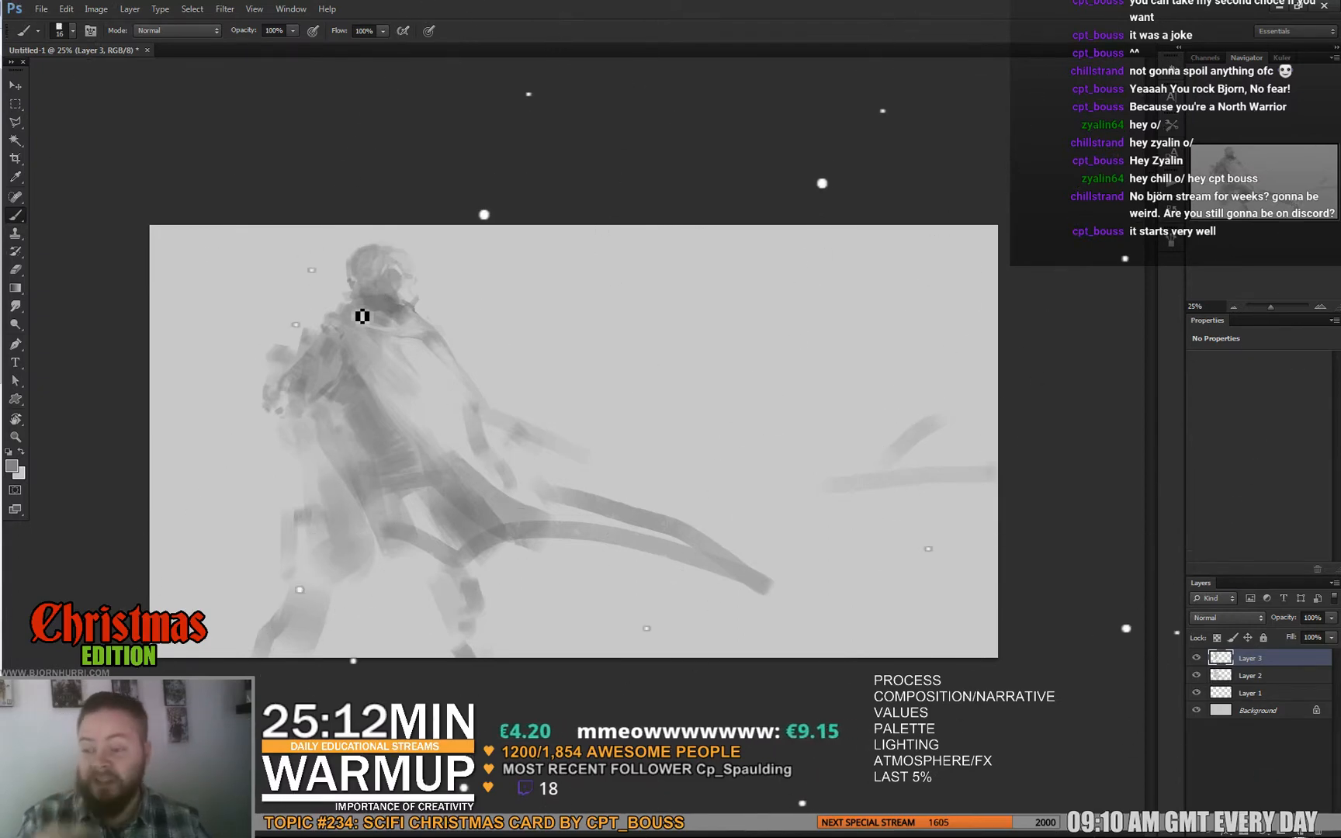
# Set the brush to 44 px and rework the upper chest and torso with greys sampled from the figure
pyautogui.rightClick(419, 411)
pyautogui.keyDown('alt'); pyautogui.click(367, 376); pyautogui.keyUp('alt')
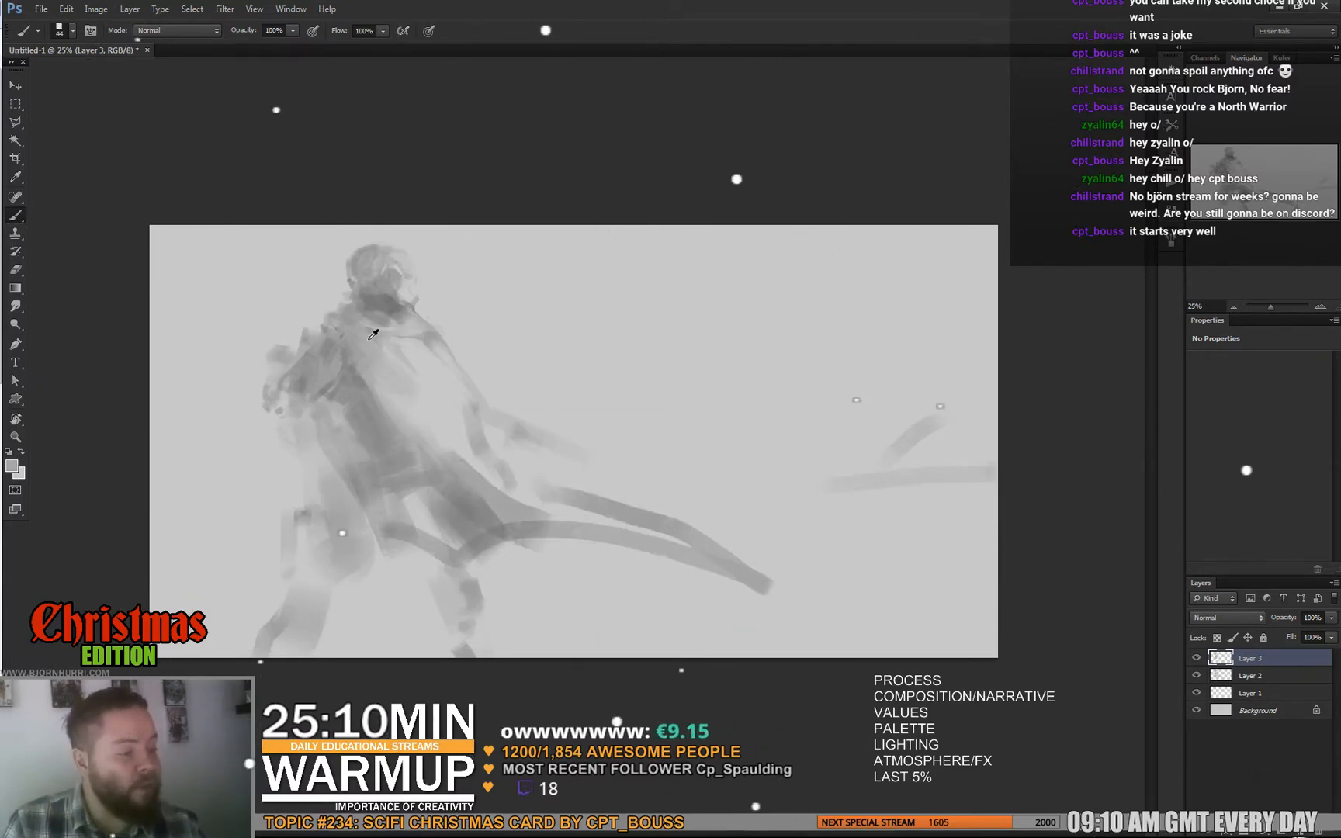
pyautogui.keyDown('alt'); pyautogui.click(378, 301); pyautogui.keyUp('alt')
pyautogui.moveTo(374, 392); pyautogui.dragTo(363, 385)
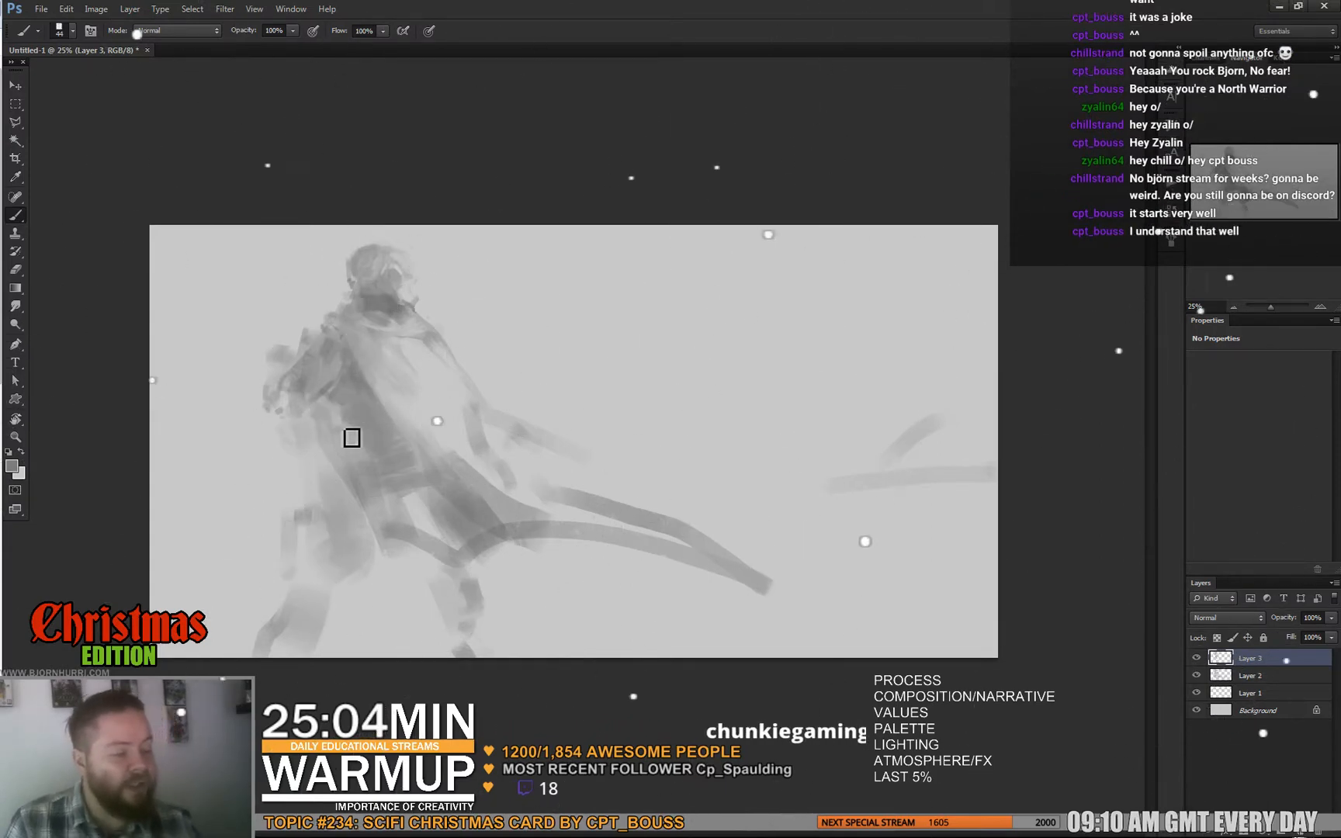
# Enlarge the brush to 114 px, smooth the dark torso, and fill the flowing cape from the shoulder toward its tip with sampled greys
pyautogui.rightClick(398, 440)
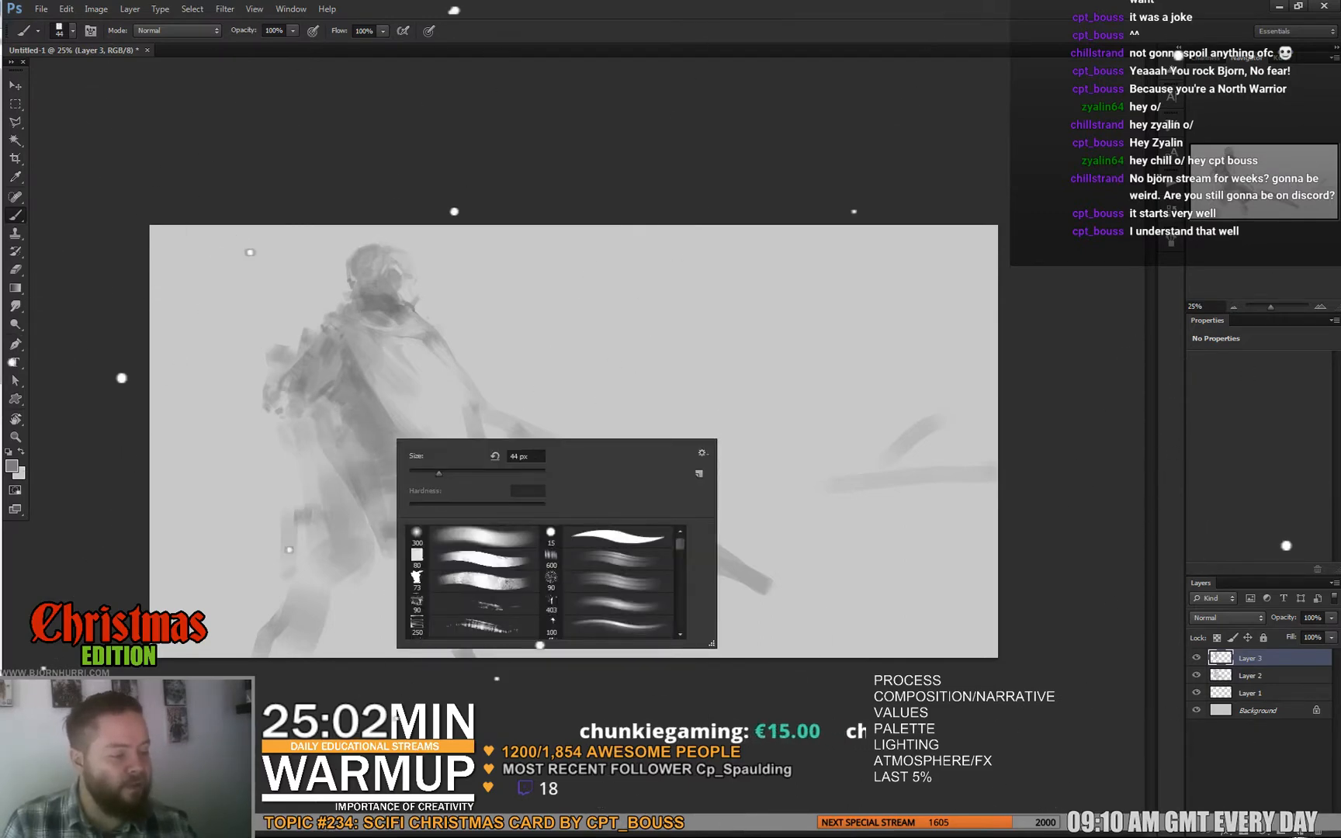
pyautogui.click(359, 469)
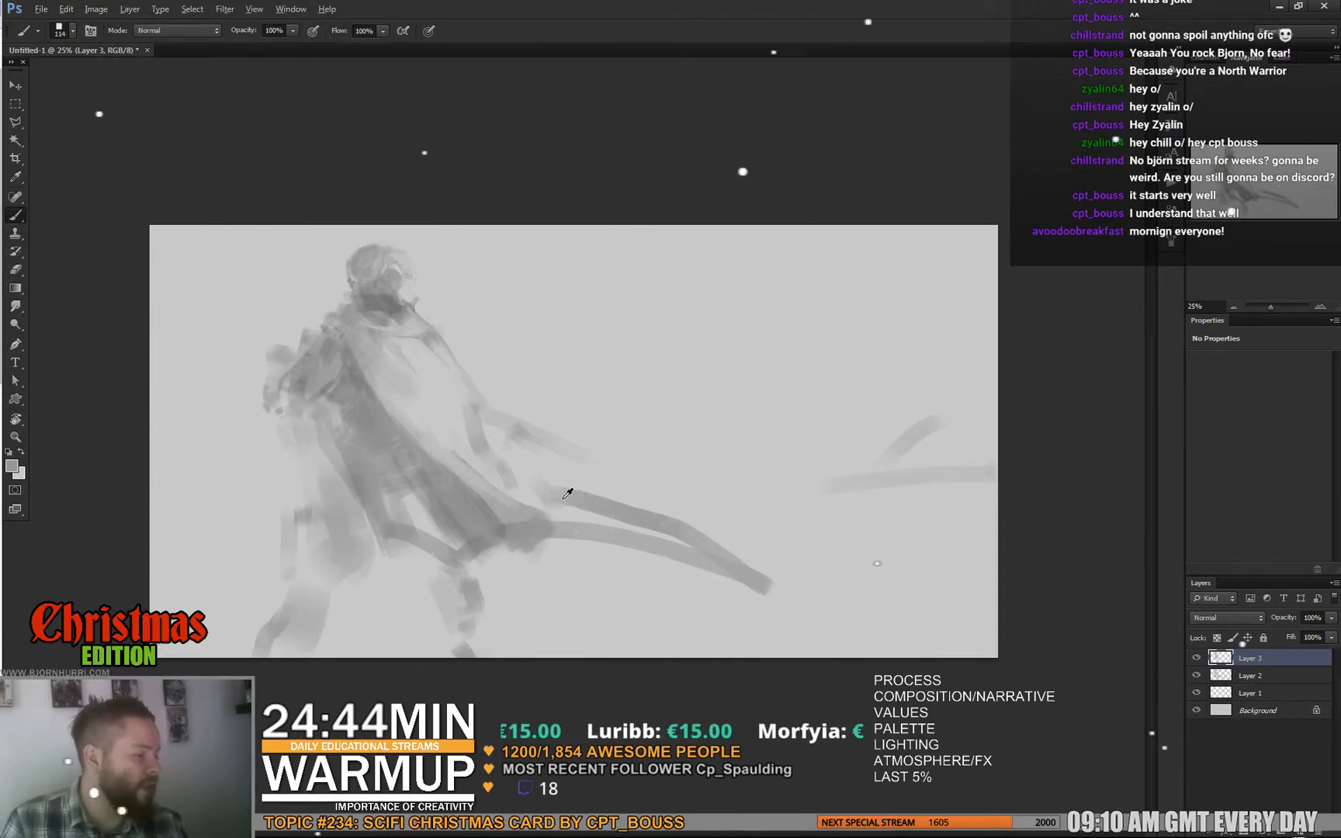
pyautogui.moveTo(548, 496)
pyautogui.mouseDown()
pyautogui.moveTo(673, 524)
pyautogui.moveTo(653, 513)
pyautogui.moveTo(694, 546)
pyautogui.mouseUp()
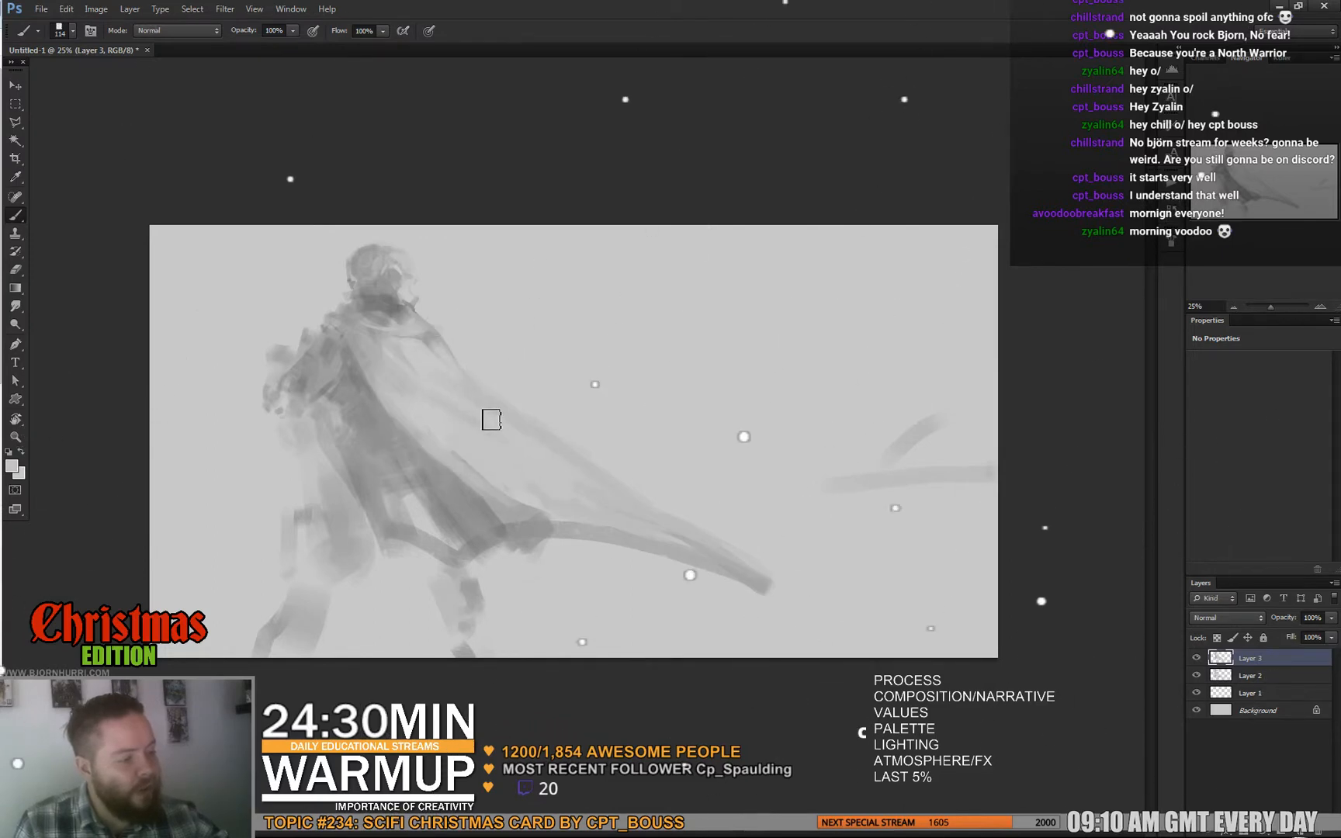
pyautogui.moveTo(435, 353); pyautogui.dragTo(416, 343)
pyautogui.keyDown('alt'); pyautogui.click(433, 337); pyautogui.keyUp('alt')
pyautogui.keyDown('alt'); pyautogui.click(423, 350); pyautogui.keyUp('alt')
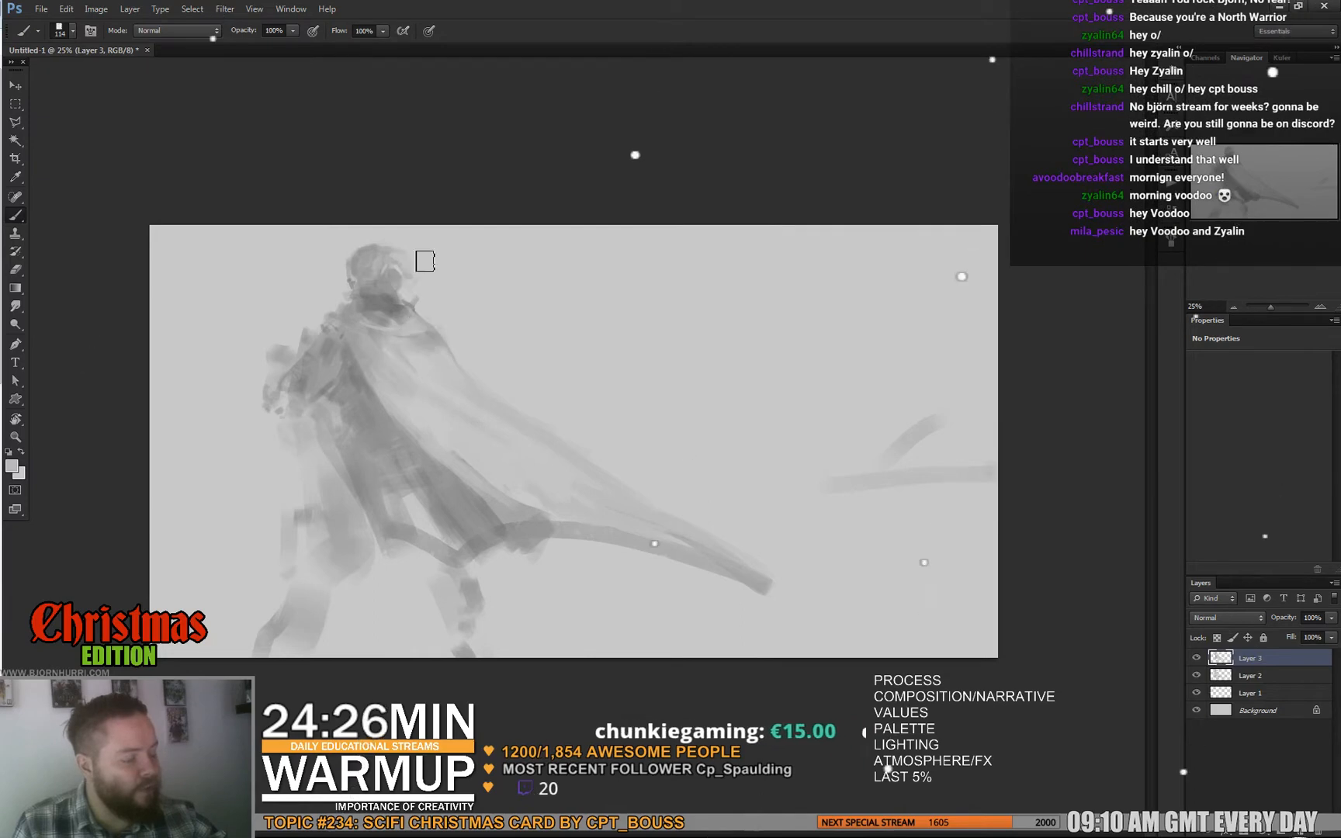
# Set the brush to 41 px and refine the raised forearm and hand with sampled greys
pyautogui.rightClick(477, 411)
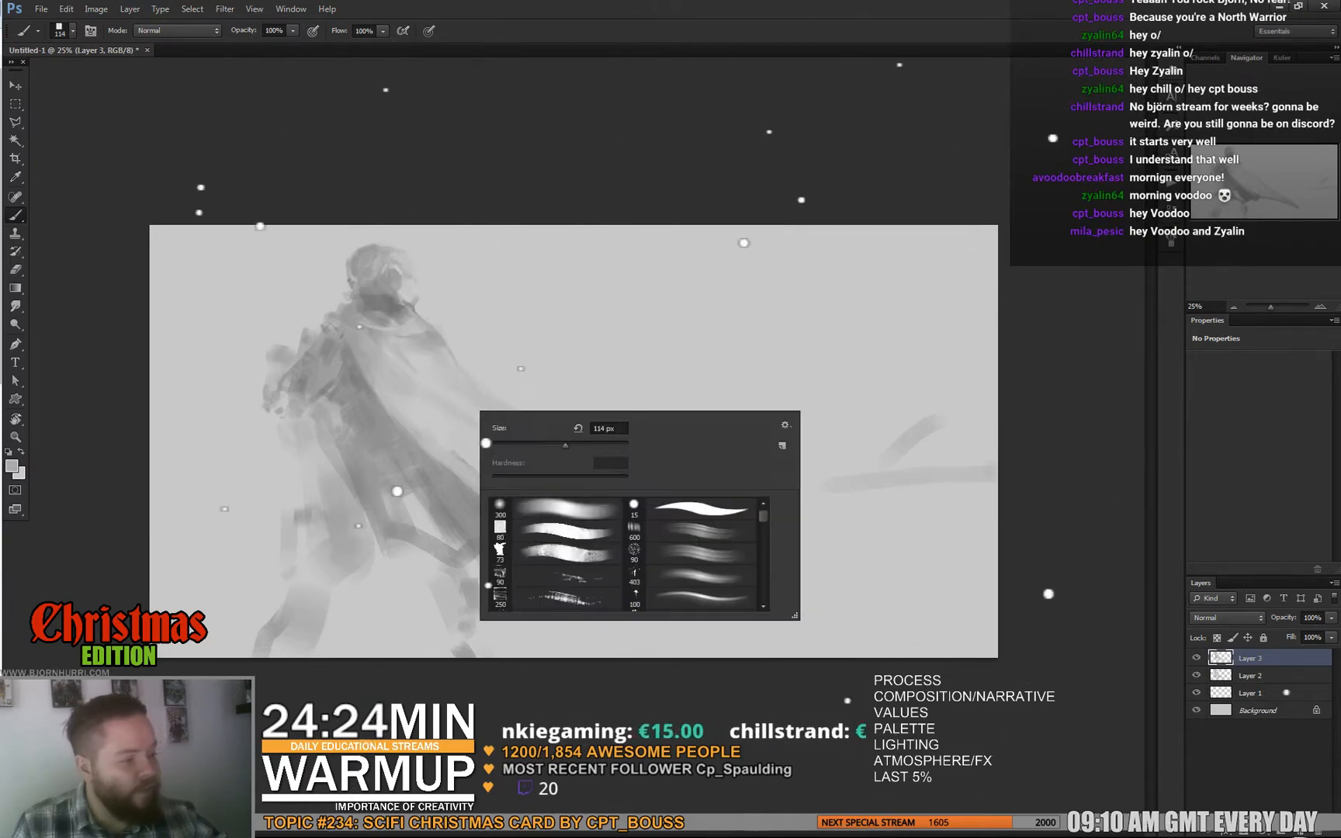
pyautogui.moveTo(488, 444); pyautogui.dragTo(483, 444)
pyautogui.press('Return')
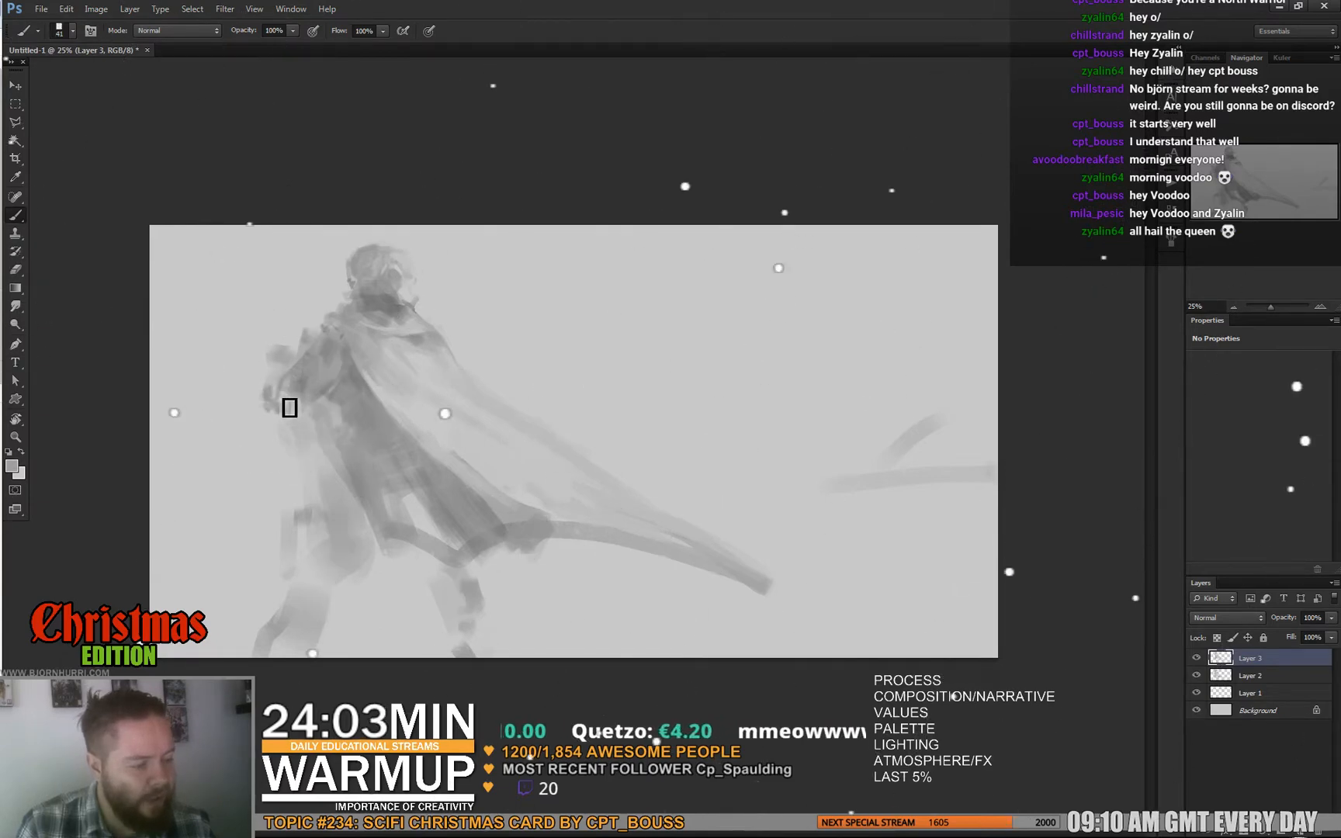
pyautogui.keyDown('alt'); pyautogui.click(286, 399); pyautogui.keyUp('alt')
pyautogui.keyDown('alt'); pyautogui.click(292, 390); pyautogui.keyUp('alt')
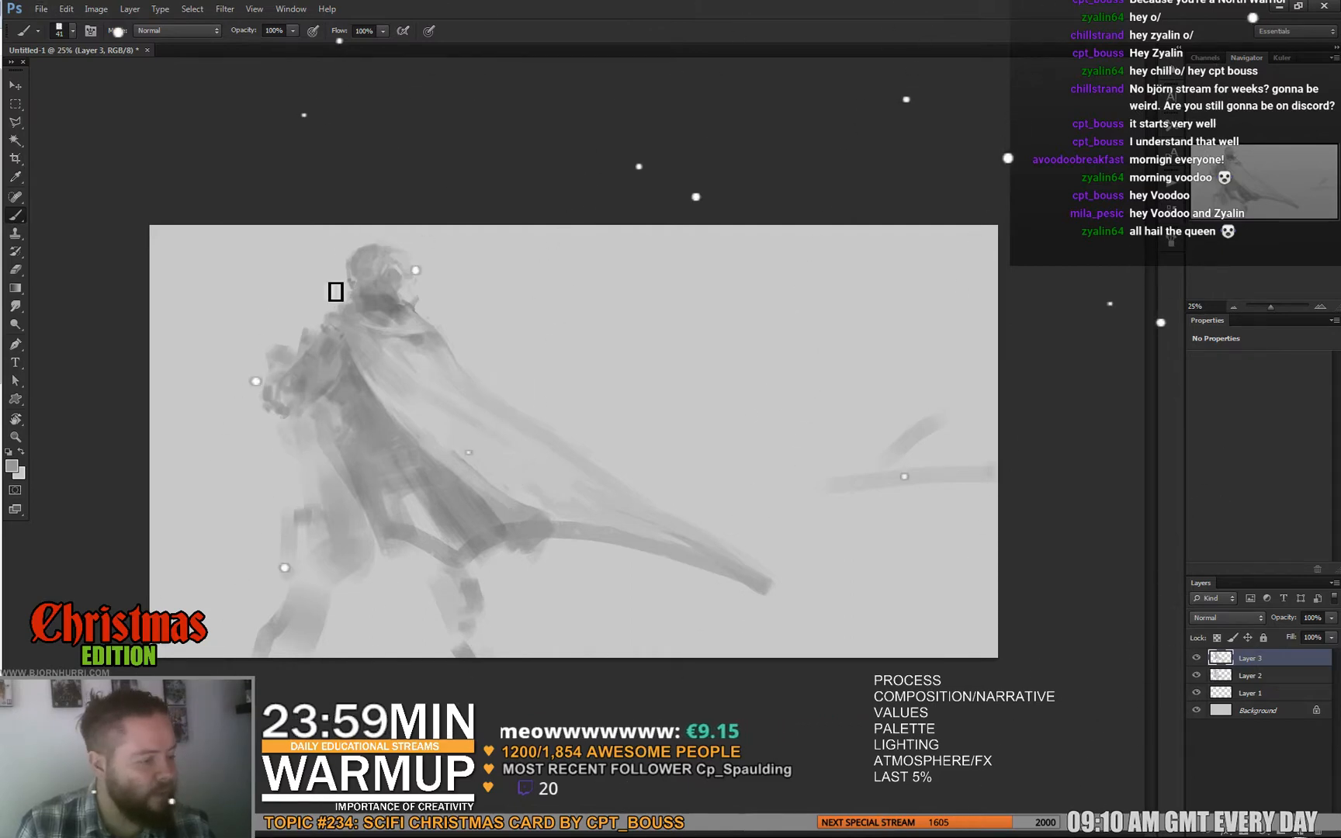
# Set the brush to 70 px and block in an angular weapon shape above the figure's raised hand
pyautogui.rightClick(312, 362)
pyautogui.click(351, 384)
pyautogui.moveTo(257, 320); pyautogui.dragTo(319, 338)
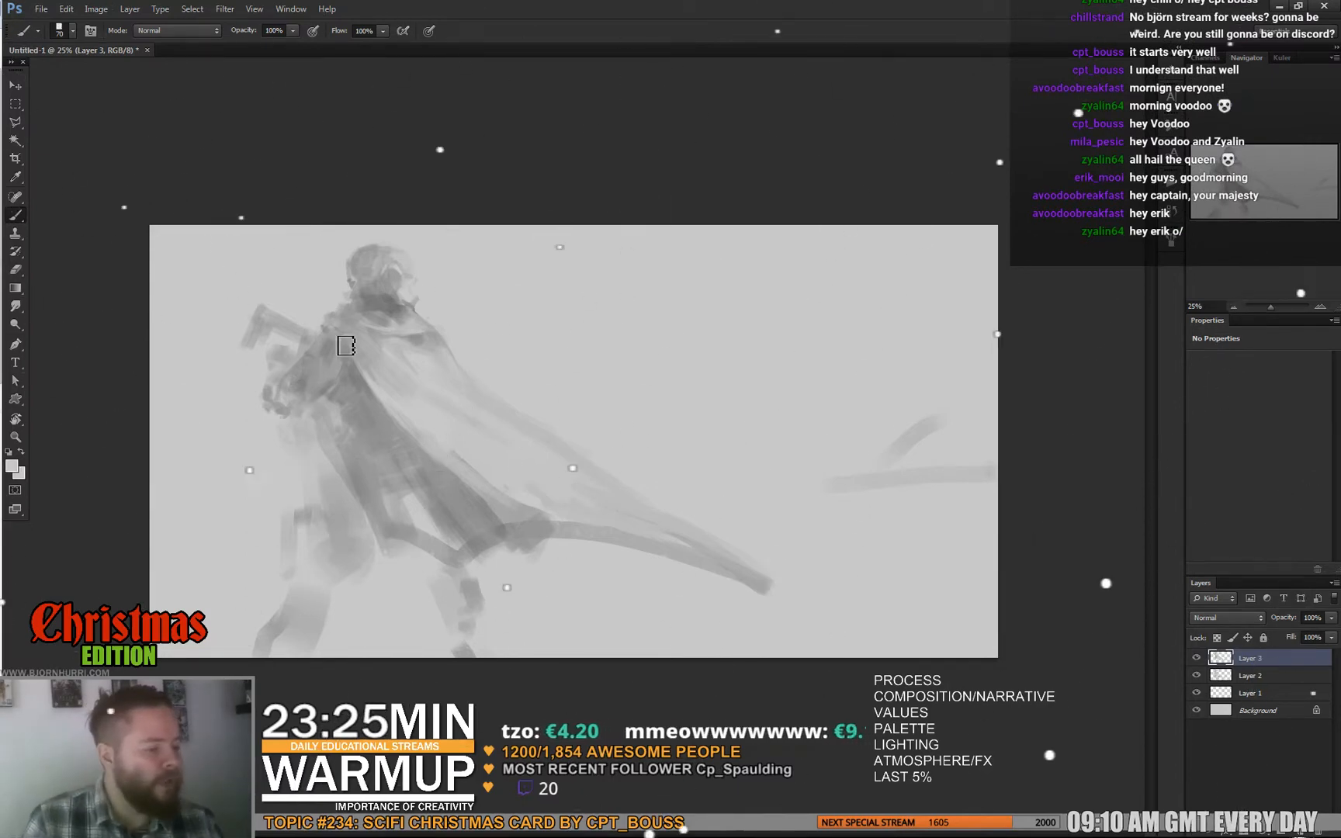
pyautogui.keyDown('alt'); pyautogui.click(319, 348); pyautogui.keyUp('alt')
# Flip the whole canvas horizontally
pyautogui.click(97, 9)
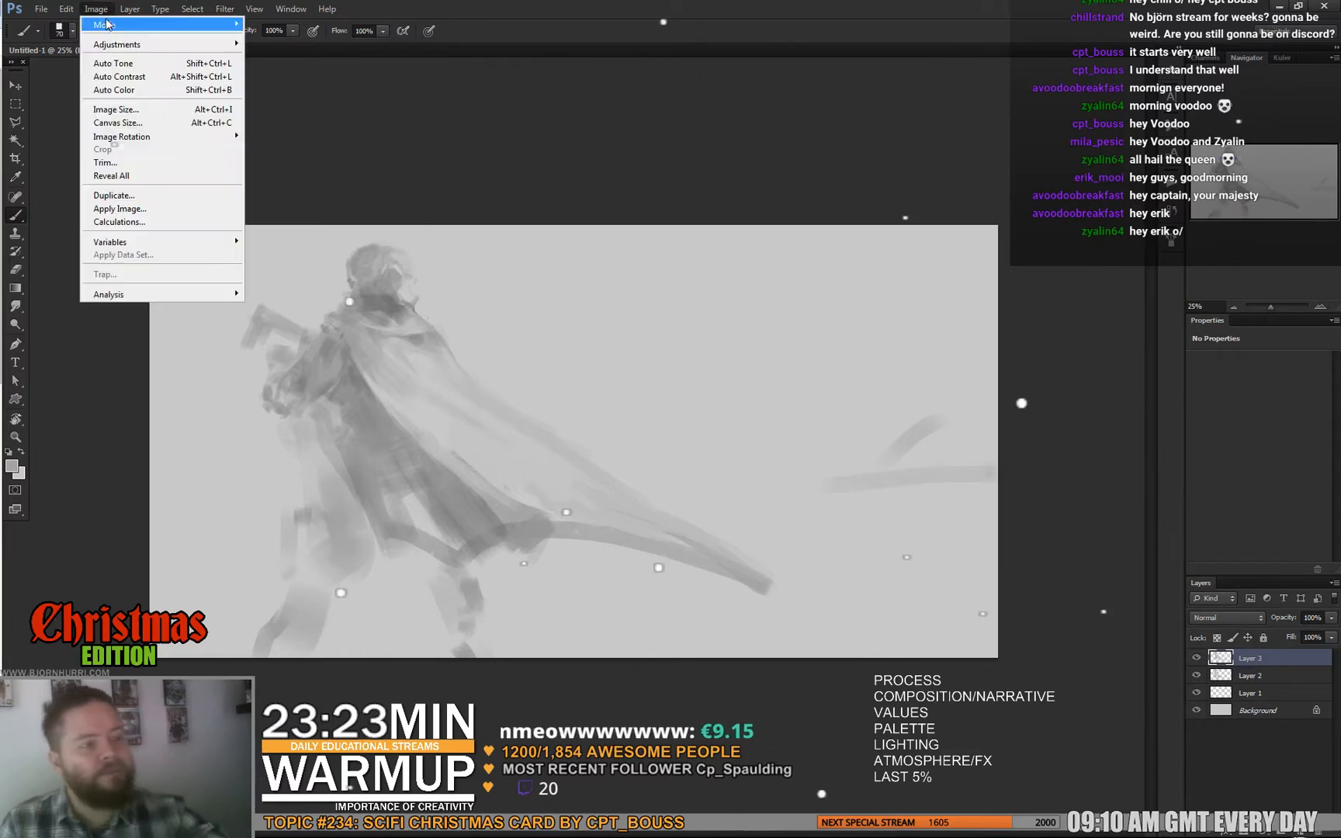
pyautogui.moveTo(113, 135)
pyautogui.click(314, 189)
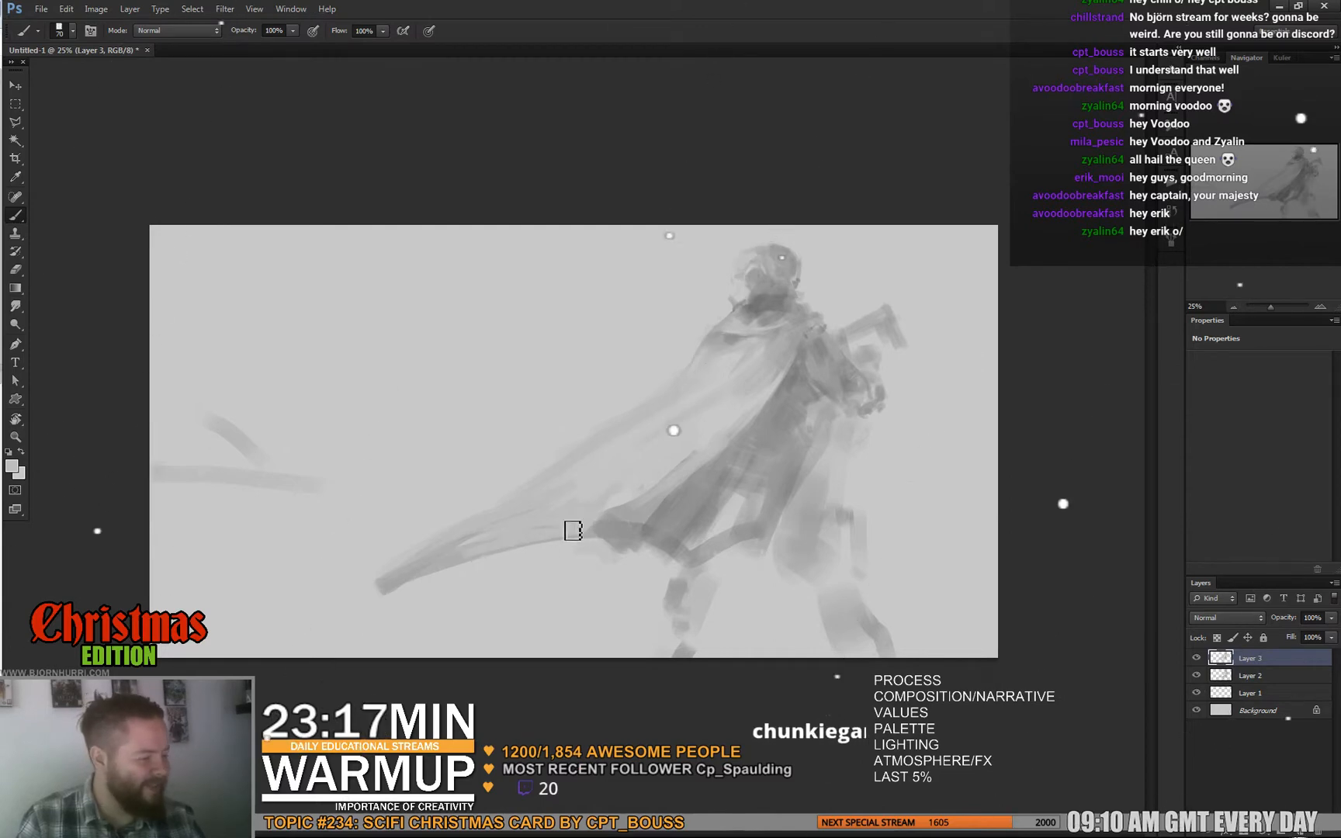
# Reshape the cape's lower edge and trailing tip into a ragged, curling end using sampled greys
pyautogui.keyDown('alt'); pyautogui.click(502, 507); pyautogui.keyUp('alt')
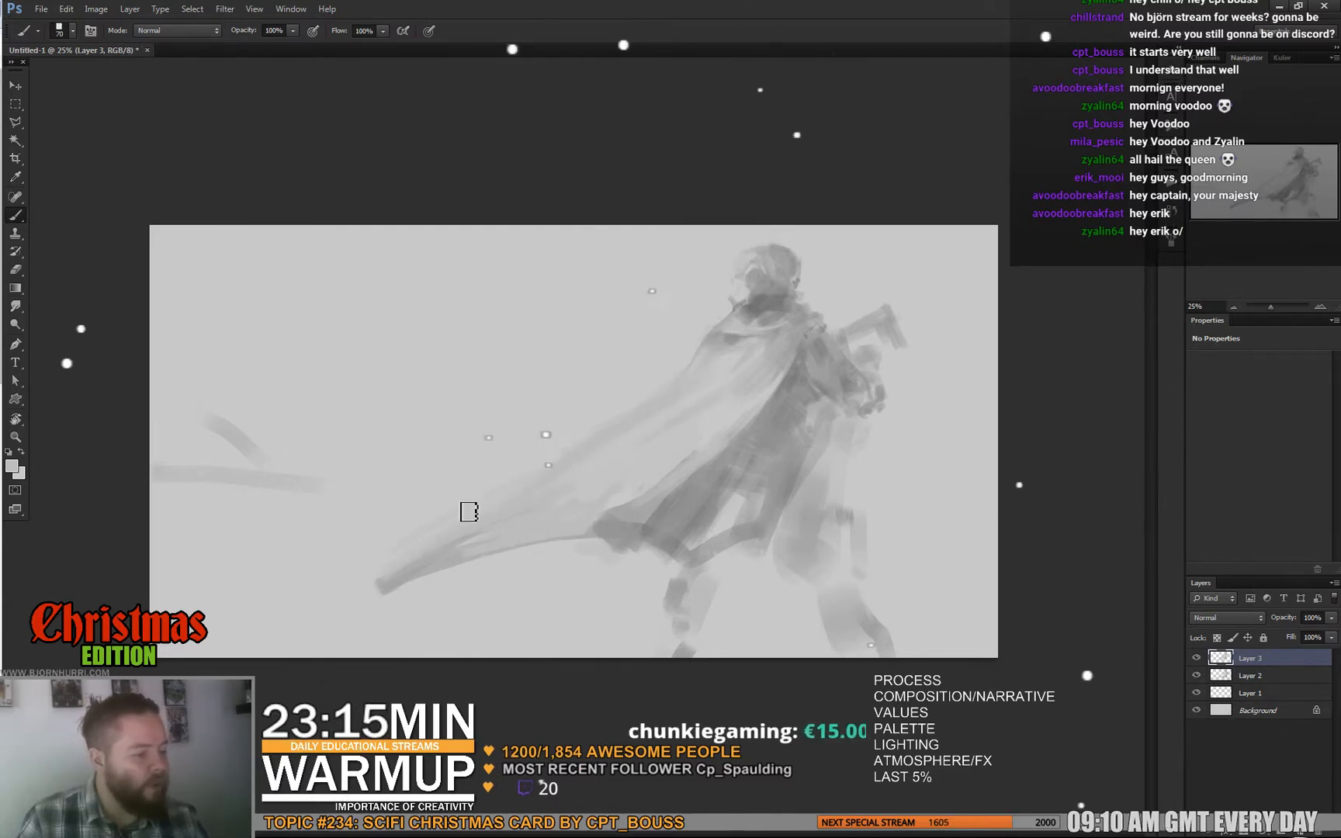
pyautogui.keyDown('alt'); pyautogui.click(393, 582); pyautogui.keyUp('alt')
pyautogui.moveTo(393, 568)
pyautogui.mouseDown()
pyautogui.moveTo(459, 564)
pyautogui.moveTo(393, 561)
pyautogui.moveTo(384, 585)
pyautogui.moveTo(412, 566)
pyautogui.moveTo(364, 600)
pyautogui.moveTo(430, 573)
pyautogui.moveTo(365, 609)
pyautogui.moveTo(431, 583)
pyautogui.mouseUp()
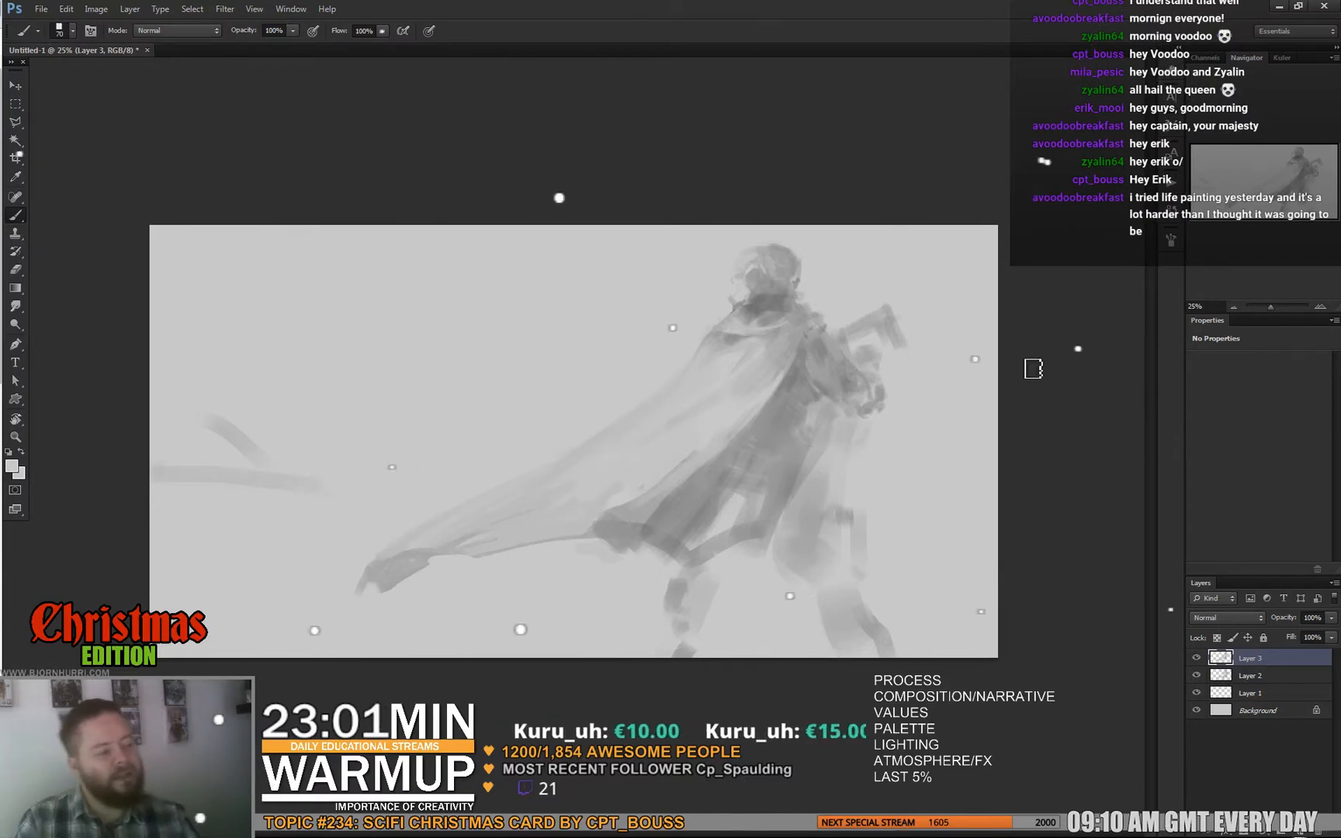
# Set the brush to 21 px and sharpen the cape's collar and shoulder edge with a sampled grey
pyautogui.rightClick(751, 326)
pyautogui.keyDown('alt'); pyautogui.click(692, 350); pyautogui.keyUp('alt')
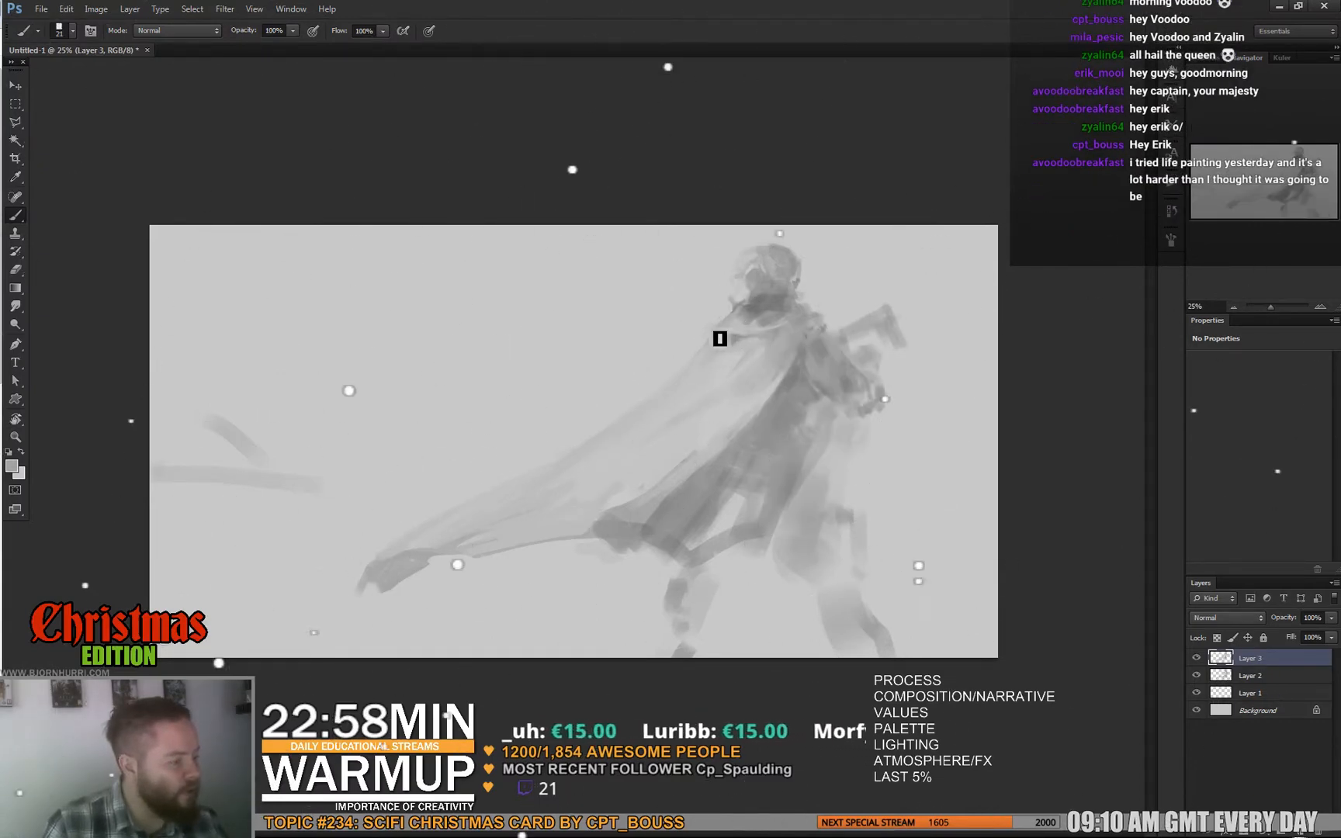
# Set the brush to 42 px, rework the raised weapon with sampled grey, and reduce the brush to 25 px
pyautogui.rightClick(848, 348)
pyautogui.press('Return')
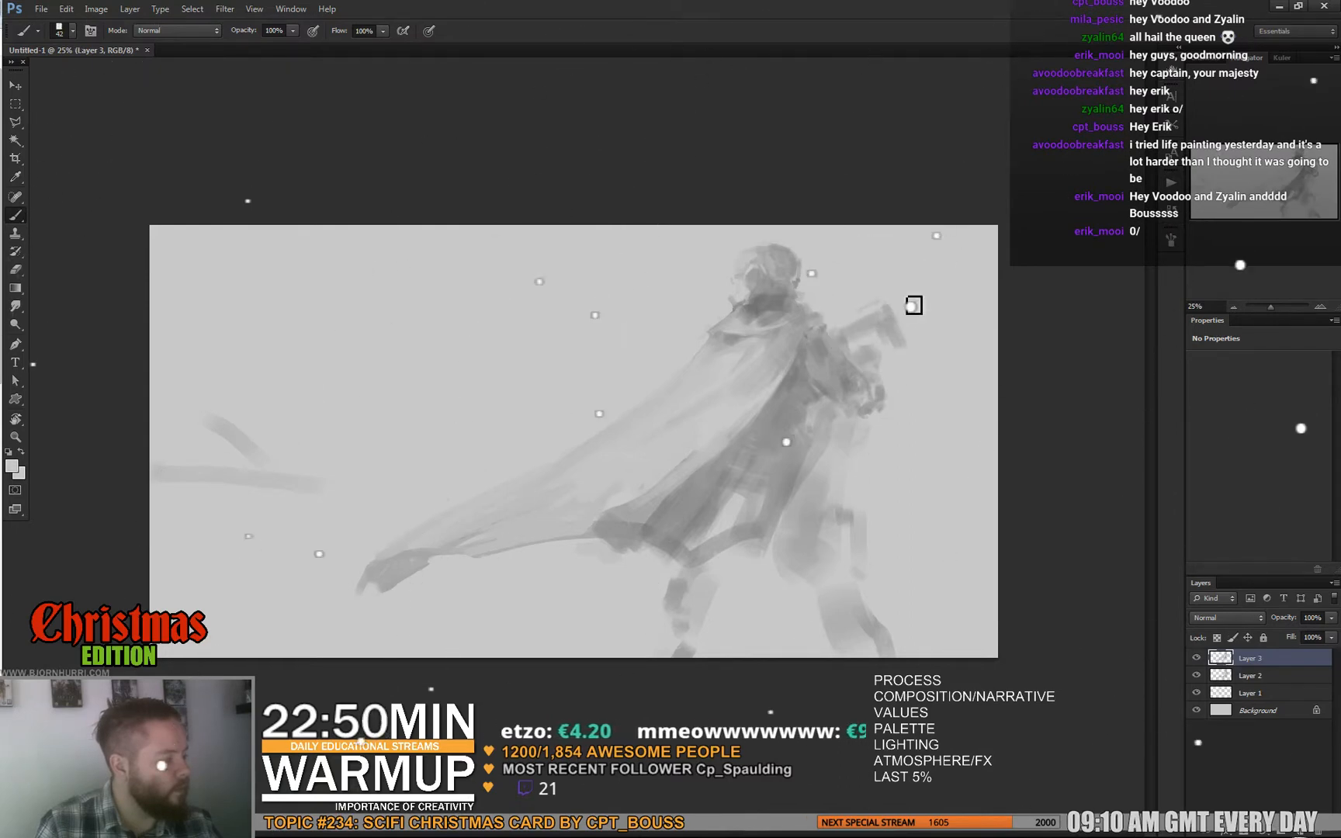
pyautogui.keyDown('alt'); pyautogui.click(829, 365); pyautogui.keyUp('alt')
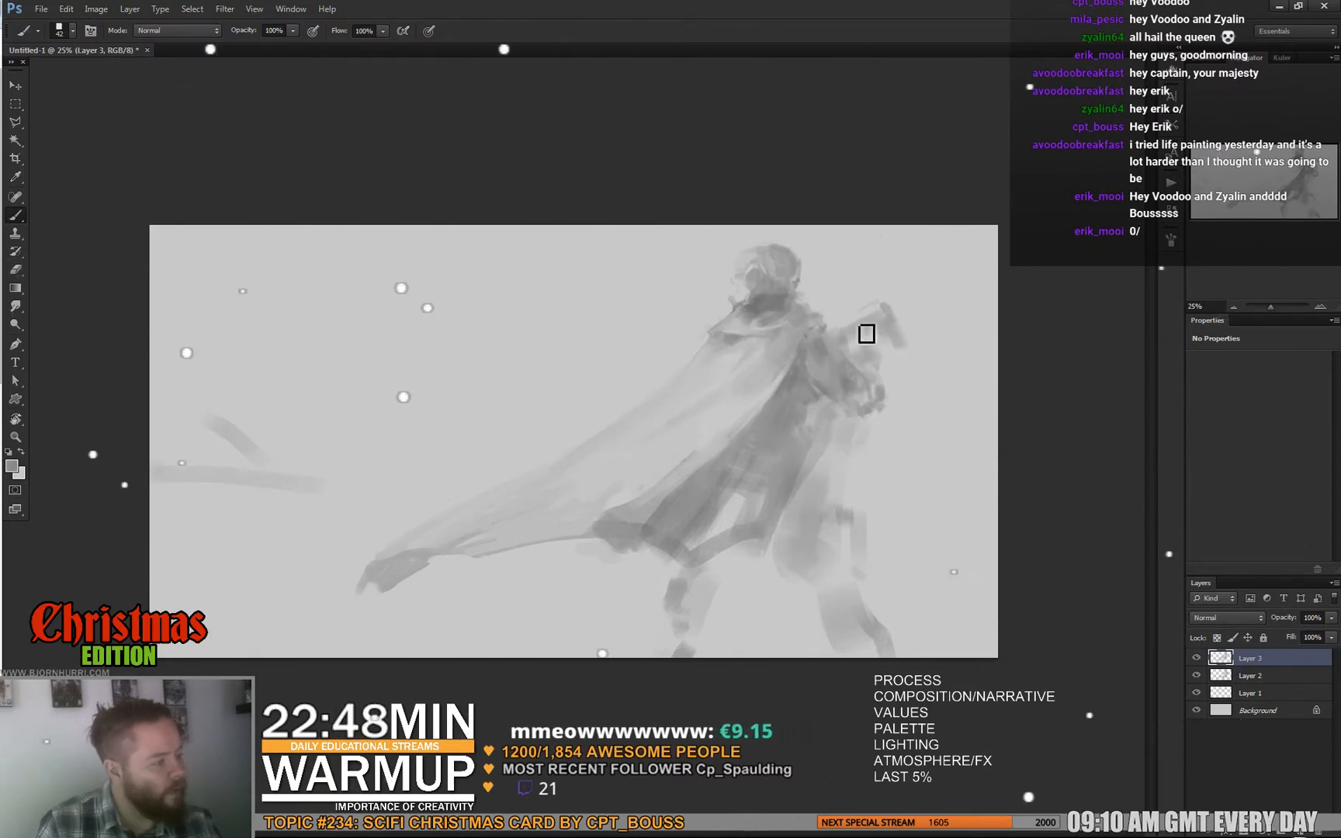
pyautogui.moveTo(884, 307); pyautogui.dragTo(893, 322)
pyautogui.rightClick(837, 362)
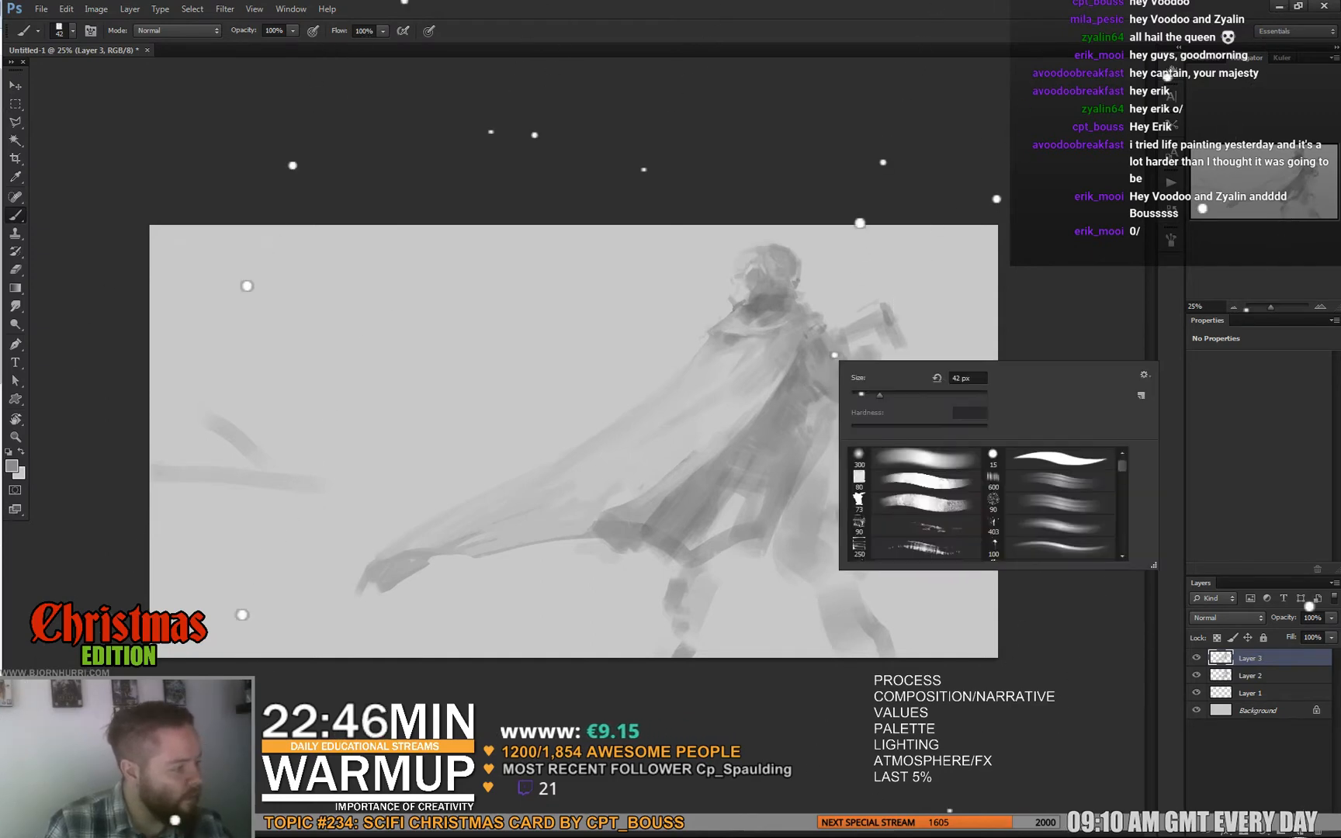
pyautogui.moveTo(863, 395); pyautogui.dragTo(859, 395)
pyautogui.click(816, 380)
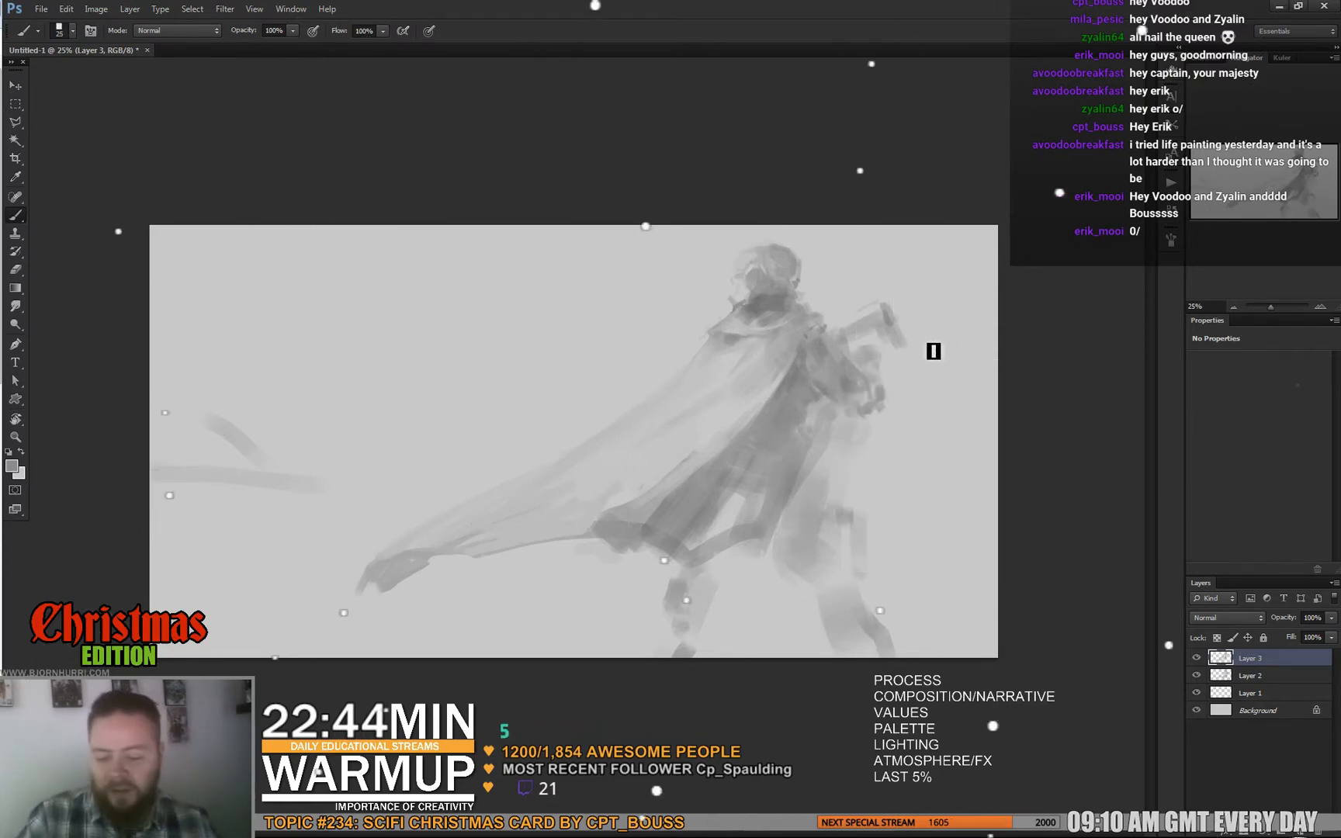
# Make a small elliptical selection over the figure's weapon-side shoulder and rotate the selection slightly
pyautogui.press('m')
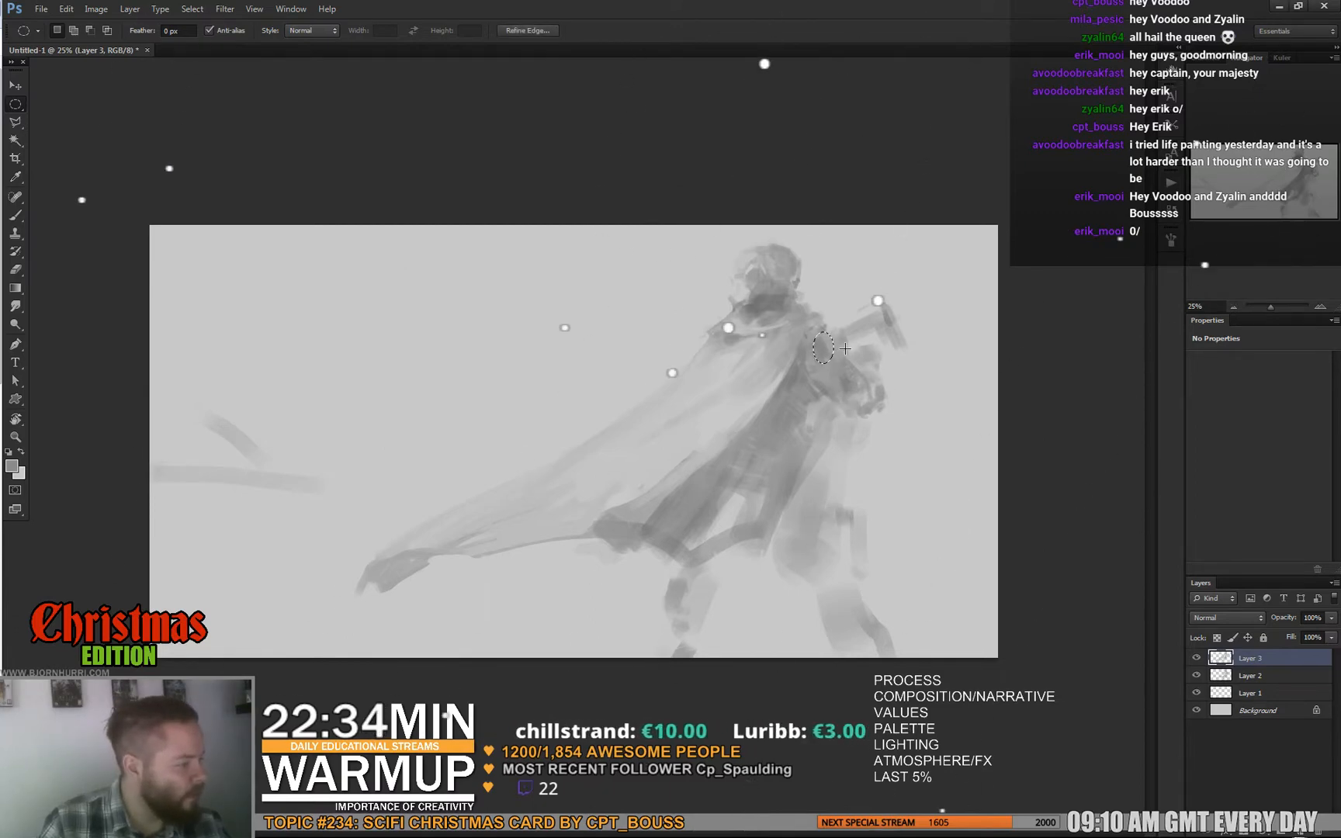
pyautogui.rightClick(831, 343)
pyautogui.rightClick(823, 343)
pyautogui.click(906, 525)
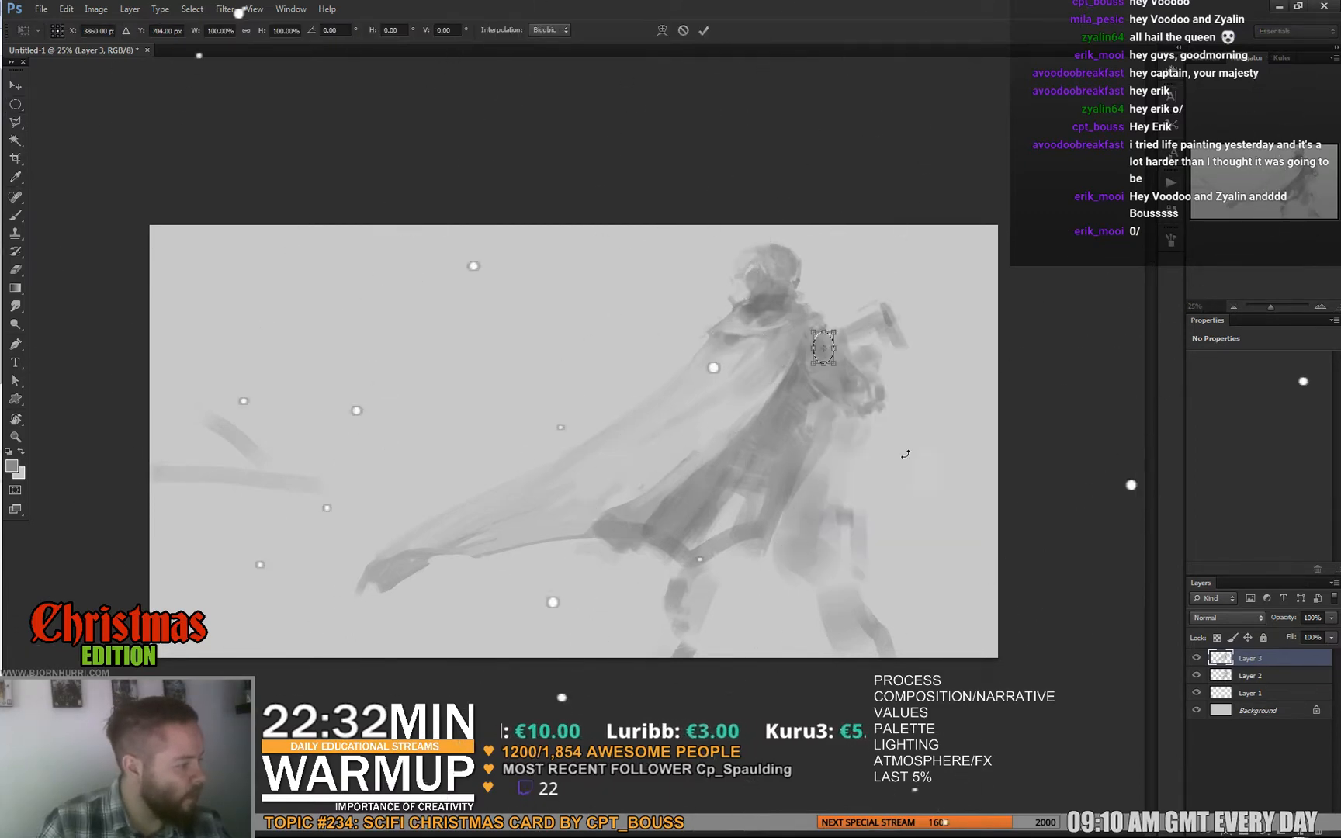
pyautogui.press('Return')
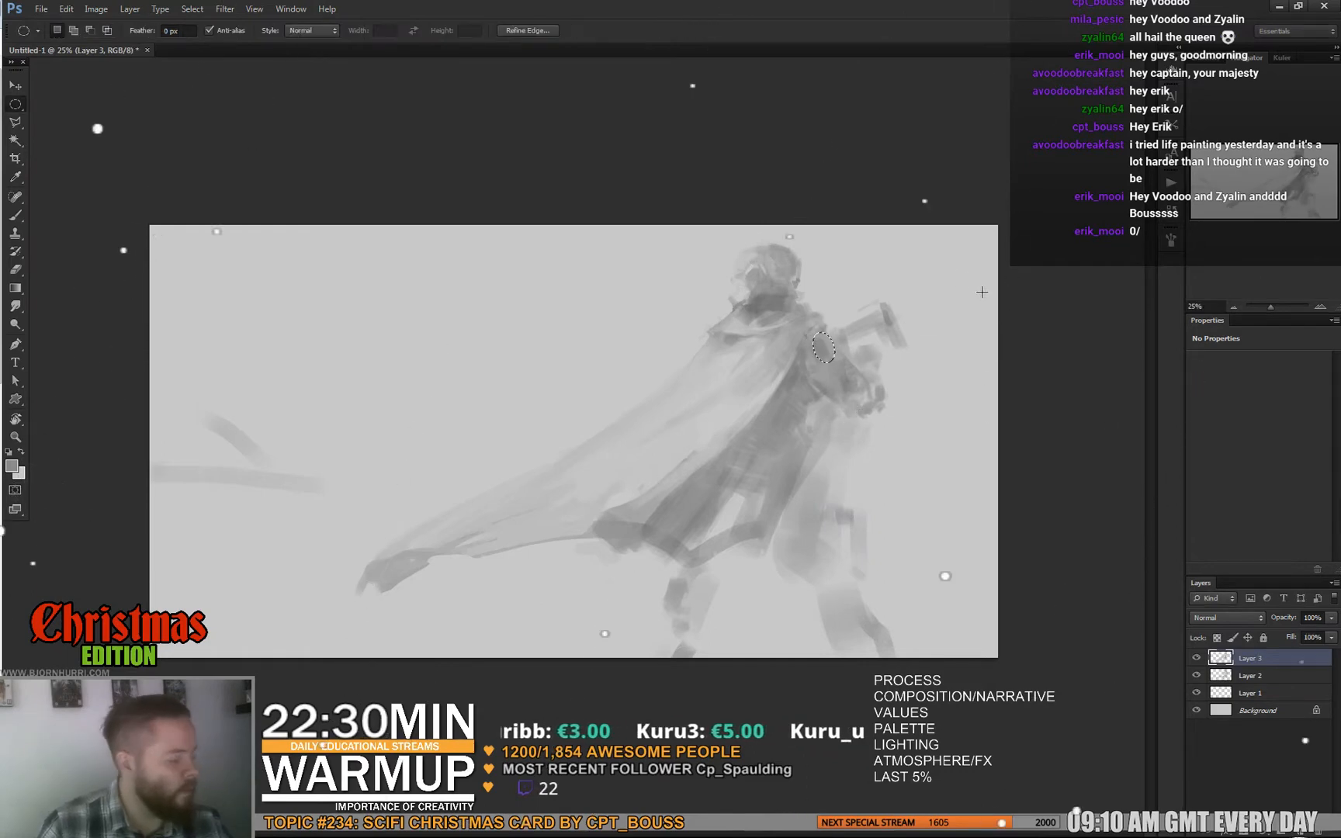
# Set the brush to 104 px and paint a dark oval shoulder pad inside the selection with sampled greys
pyautogui.press('b')
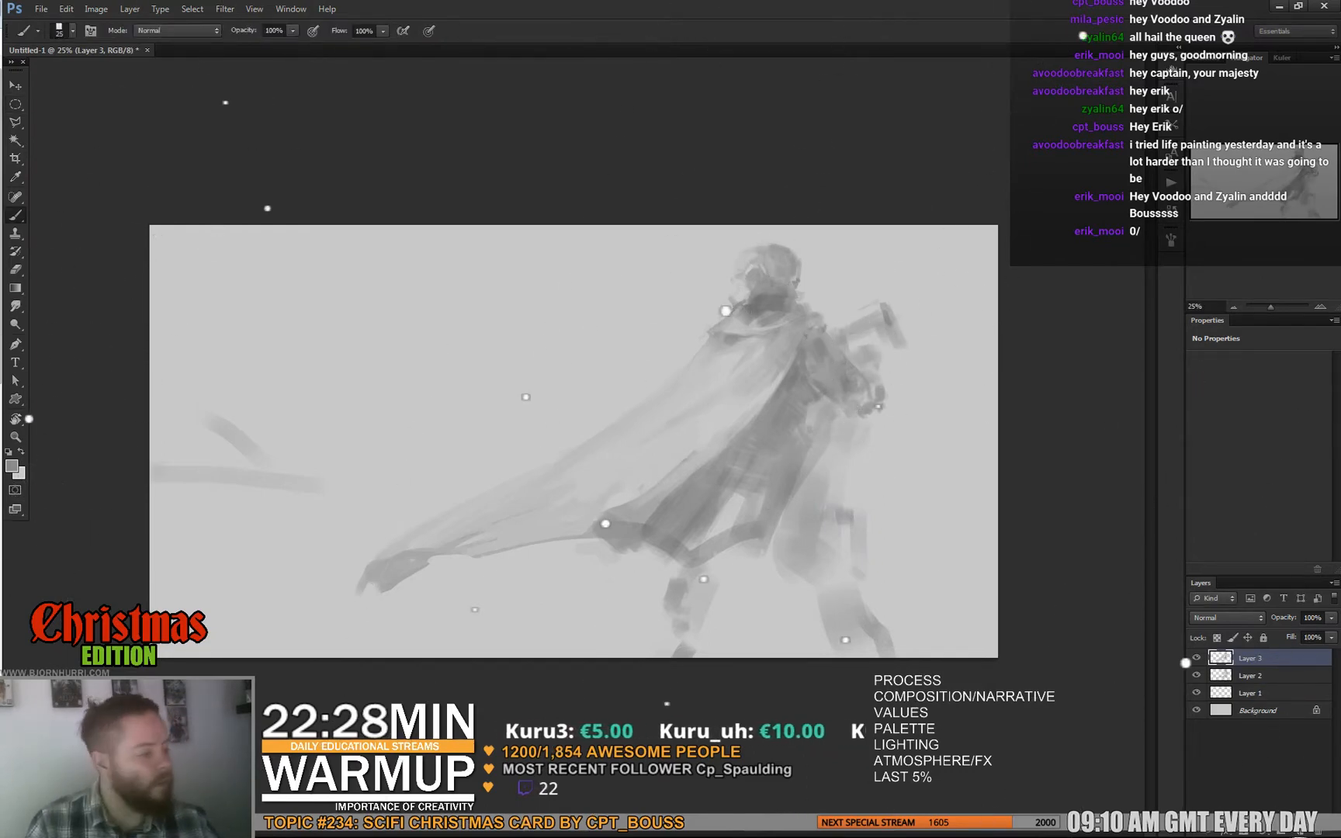
pyautogui.rightClick(839, 352)
pyautogui.moveTo(871, 388); pyautogui.dragTo(887, 388)
pyautogui.keyDown('alt'); pyautogui.click(790, 393); pyautogui.keyUp('alt')
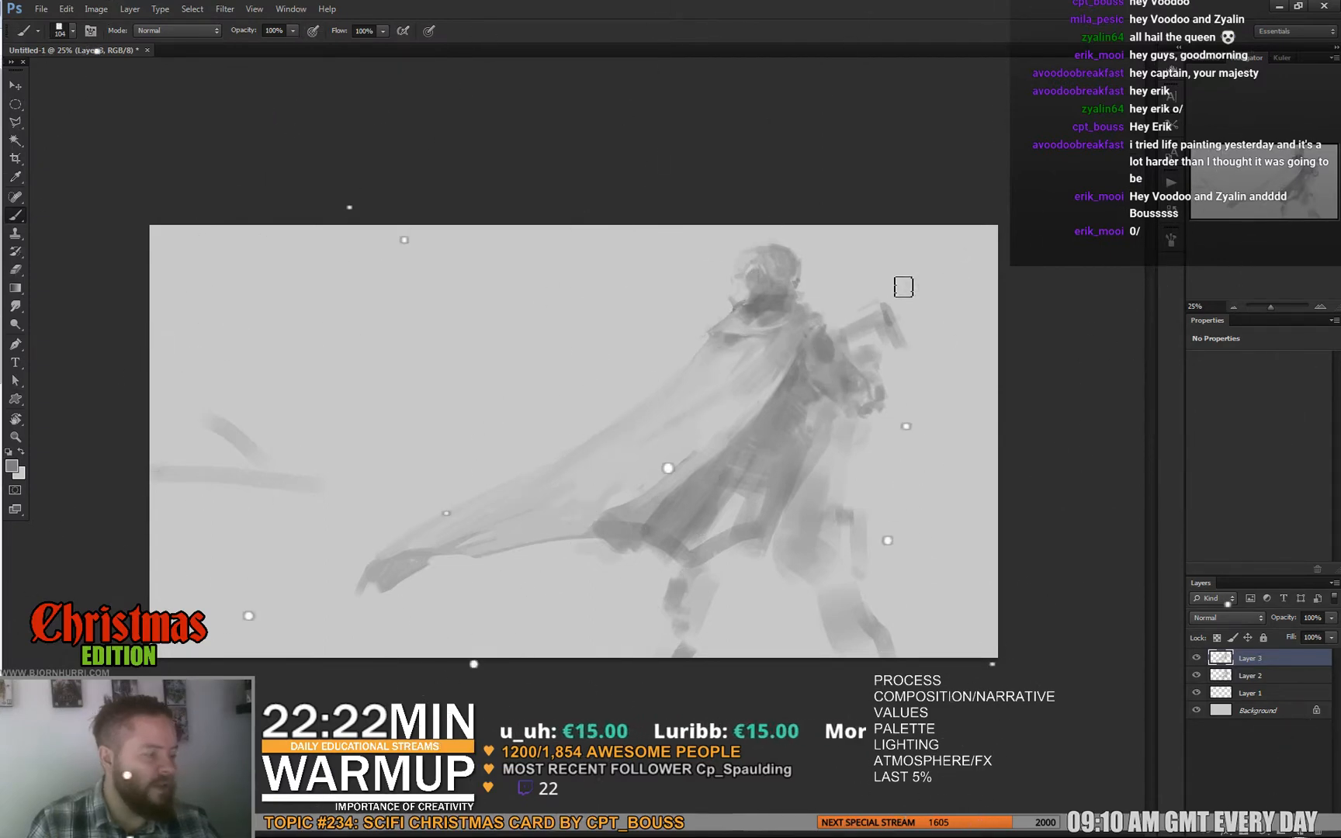
pyautogui.keyDown('alt'); pyautogui.click(830, 349); pyautogui.keyUp('alt')
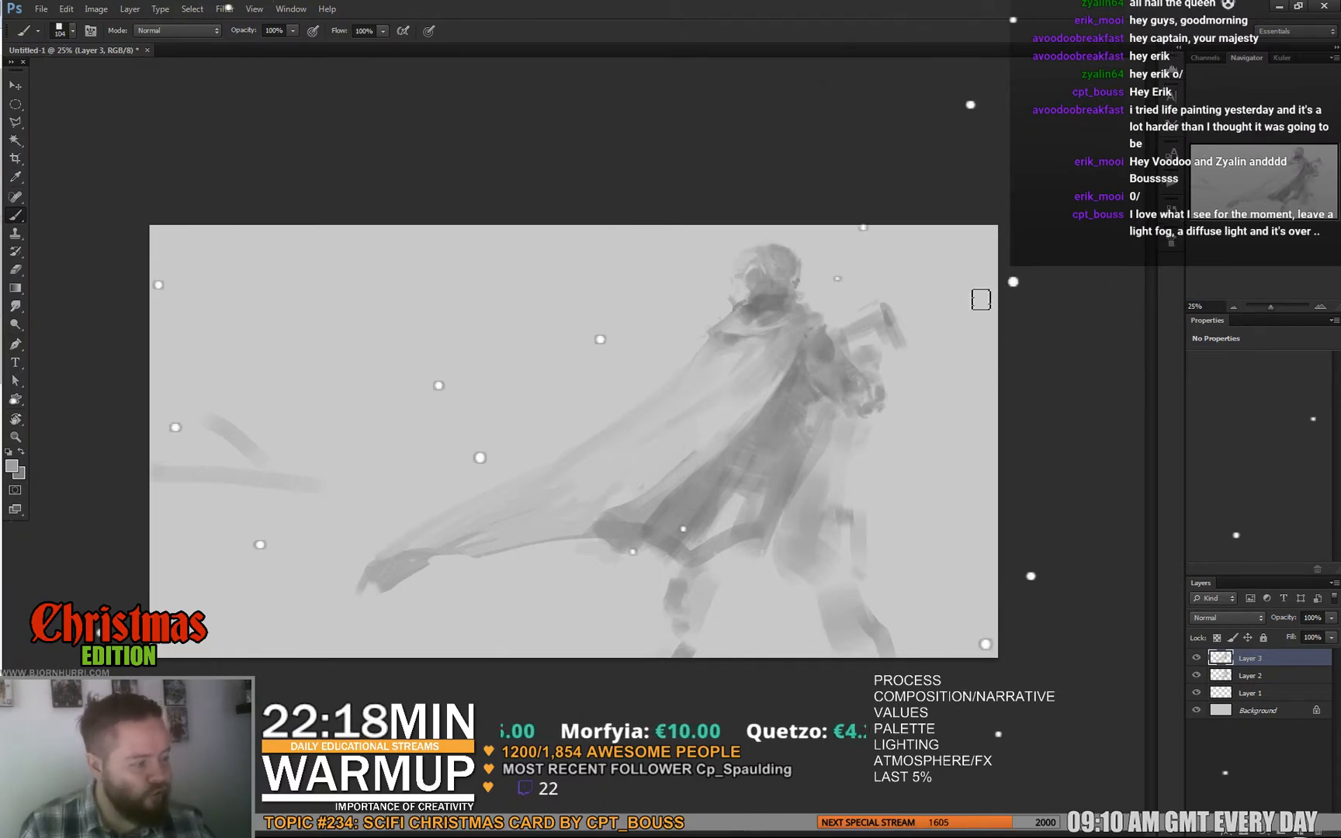
# Draw a larger elliptical selection over the caped shoulder beside the collar and rotate the selection slightly
pyautogui.press('m')
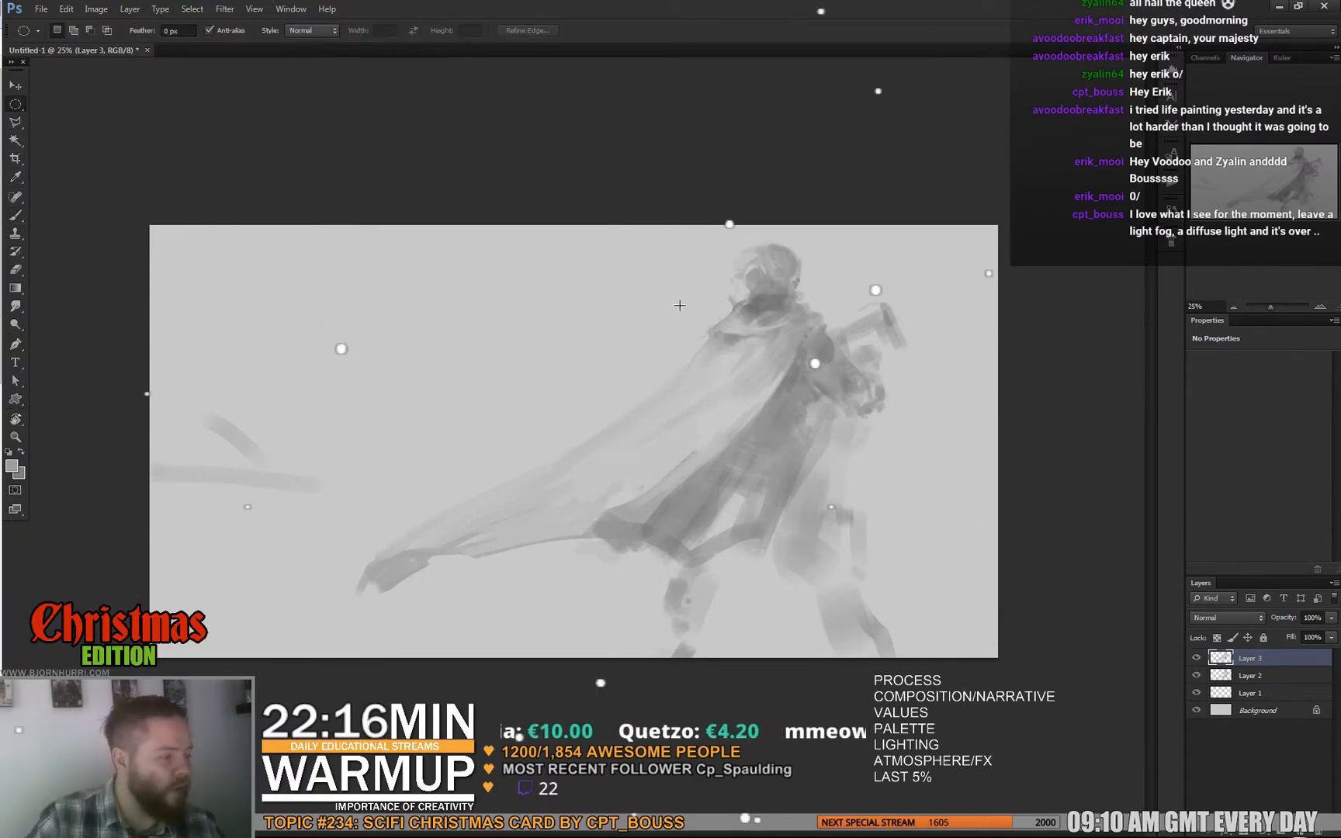
pyautogui.rightClick(719, 325)
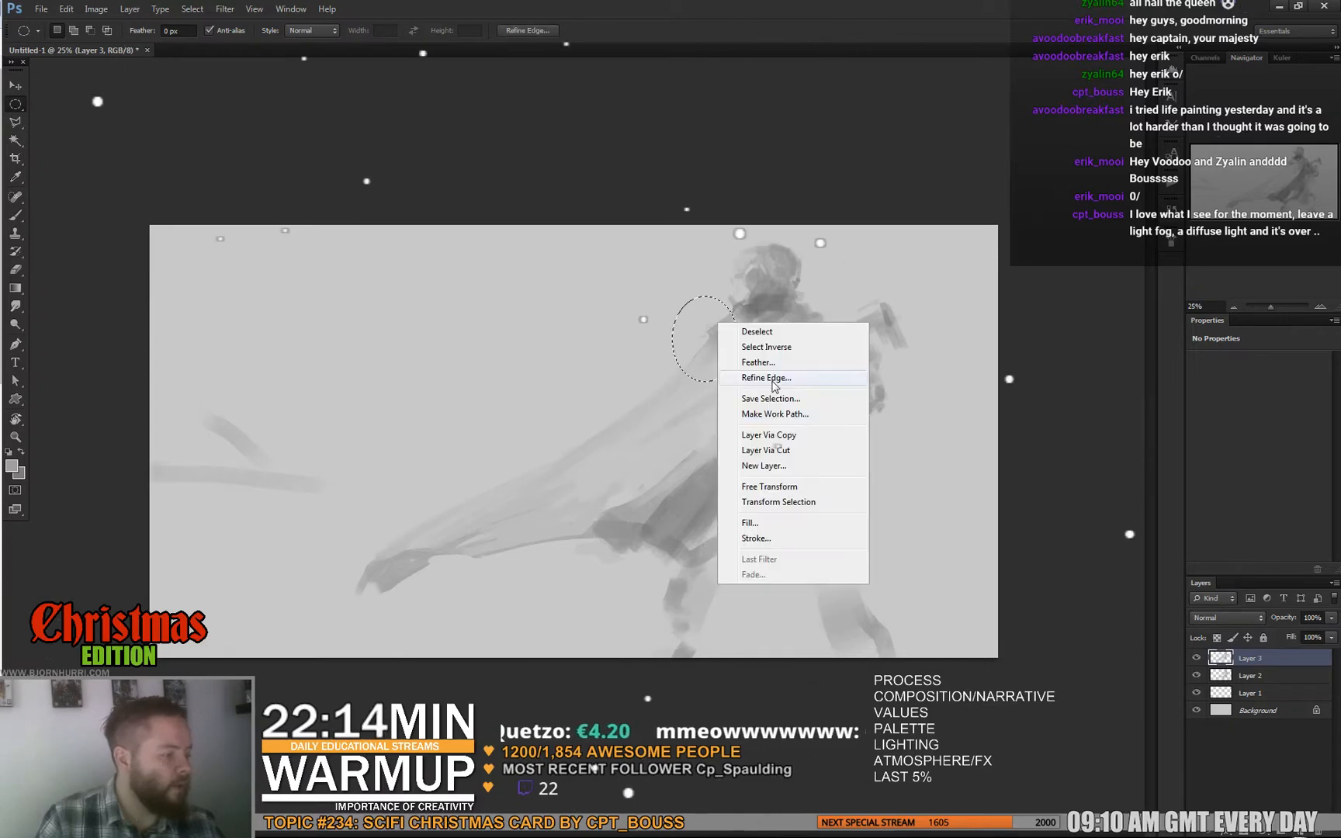
pyautogui.click(803, 505)
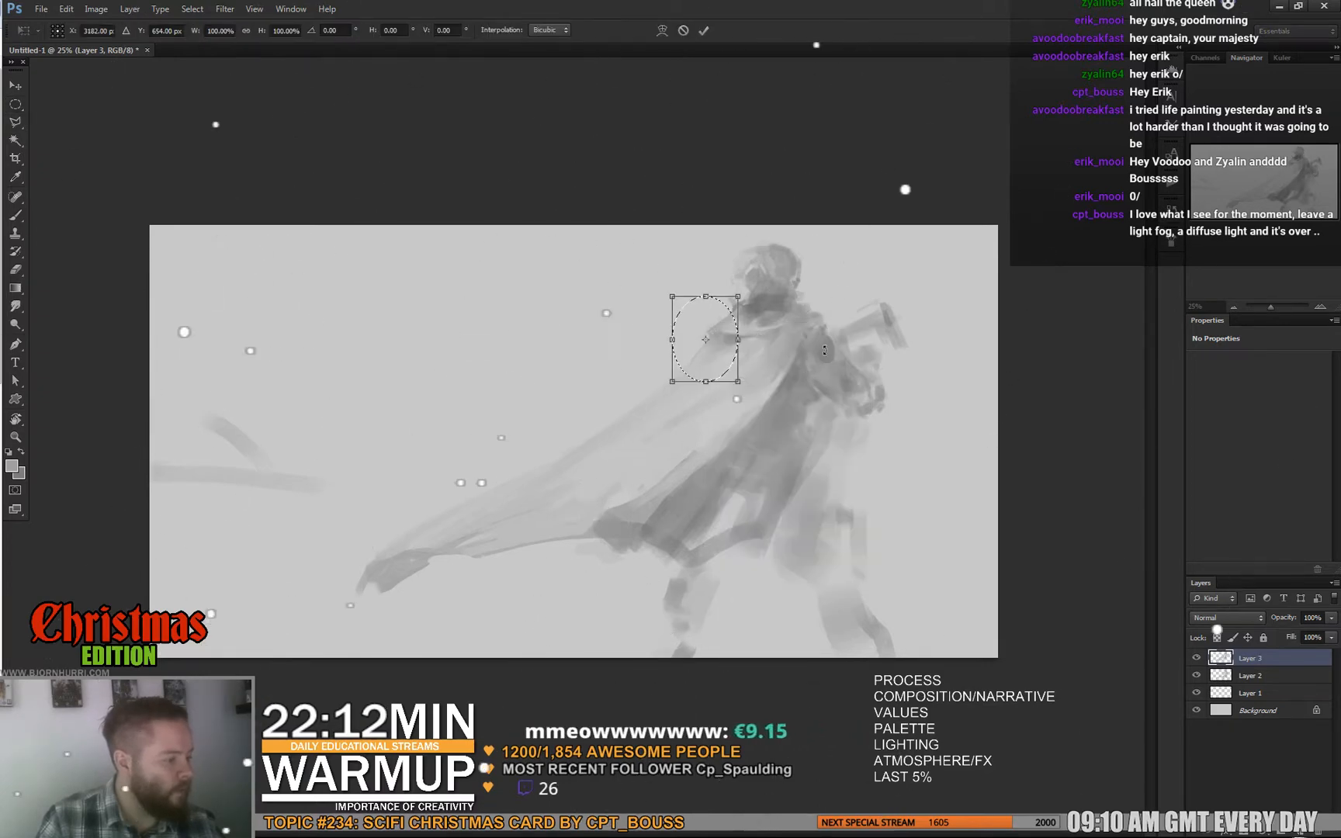
pyautogui.moveTo(941, 152); pyautogui.dragTo(977, 204)
pyautogui.press('Return')
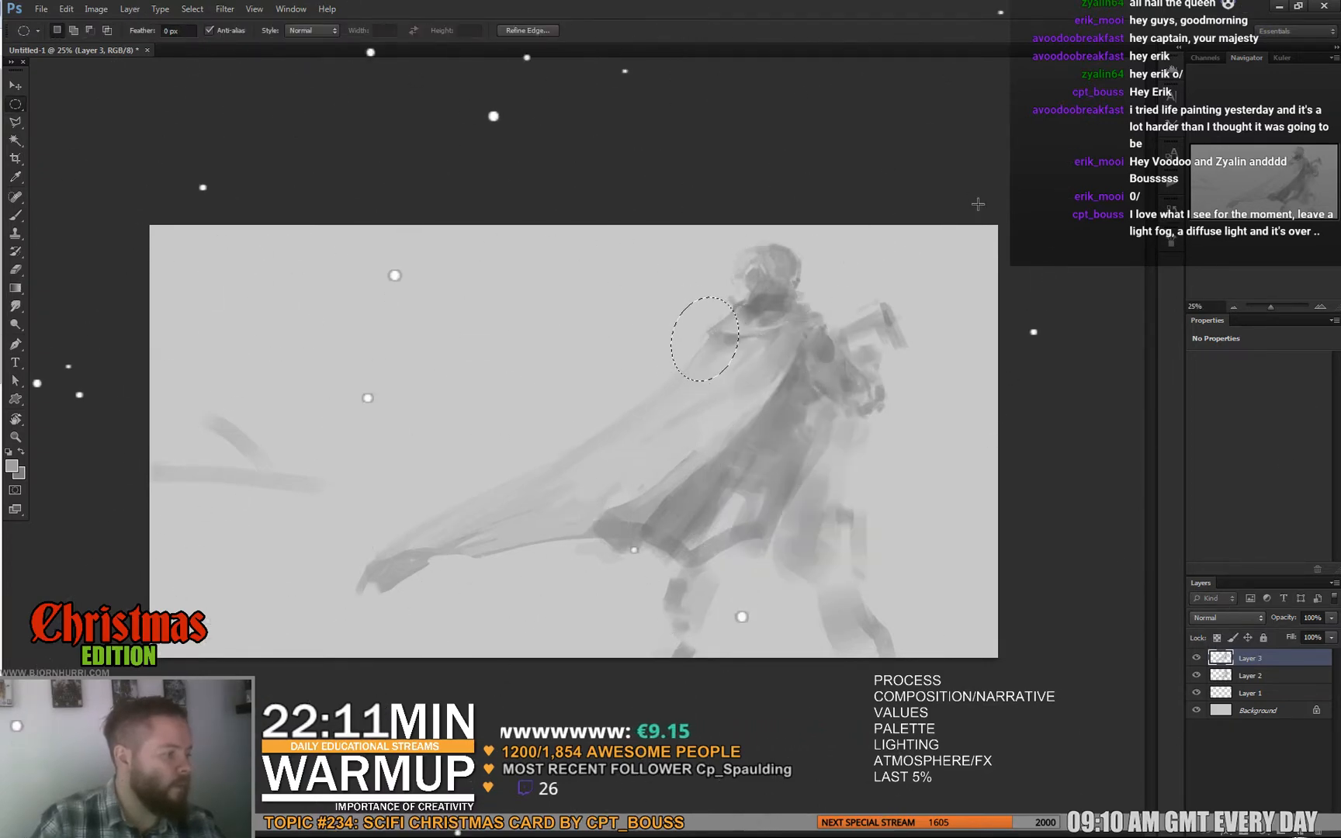
# Set the brush to 160 px, paint a curved grey edge inside the elliptical selection, and deselect
pyautogui.press('b')
pyautogui.rightClick(732, 319)
pyautogui.press('Return')
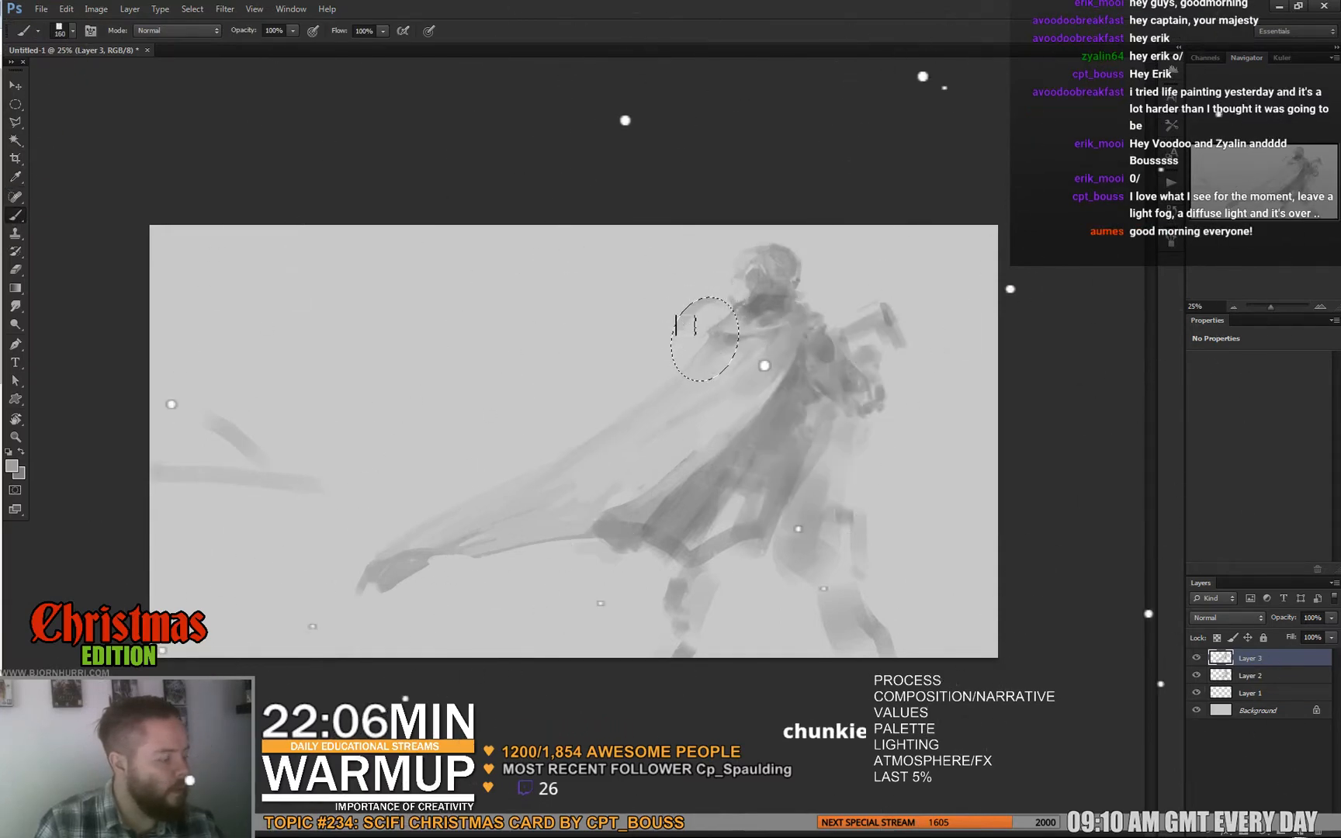
pyautogui.hotkey('ctrl', 'd')
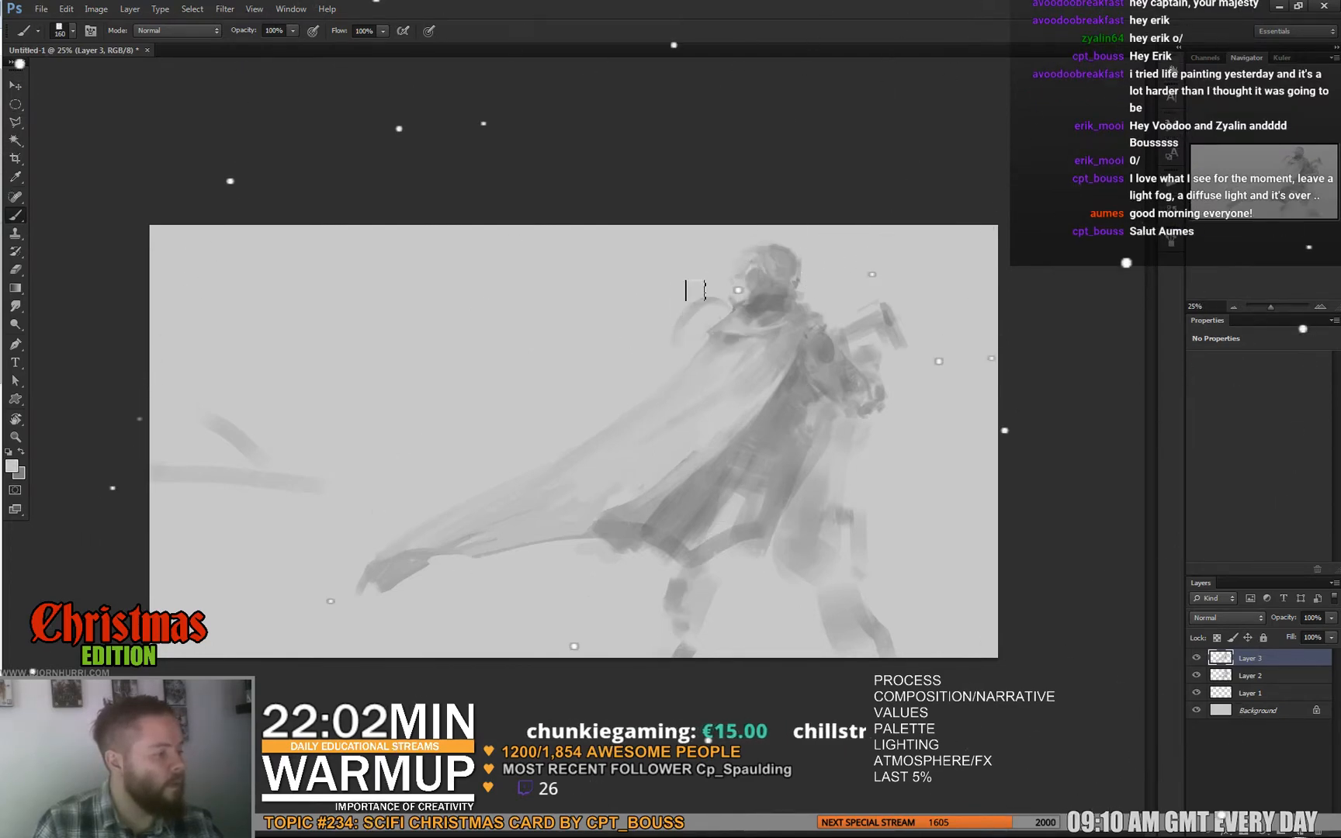
# Reduce the brush to 32 px and then 21 px, and refine the curved shape beside the collar with a sampled dark grey
pyautogui.rightClick(811, 319)
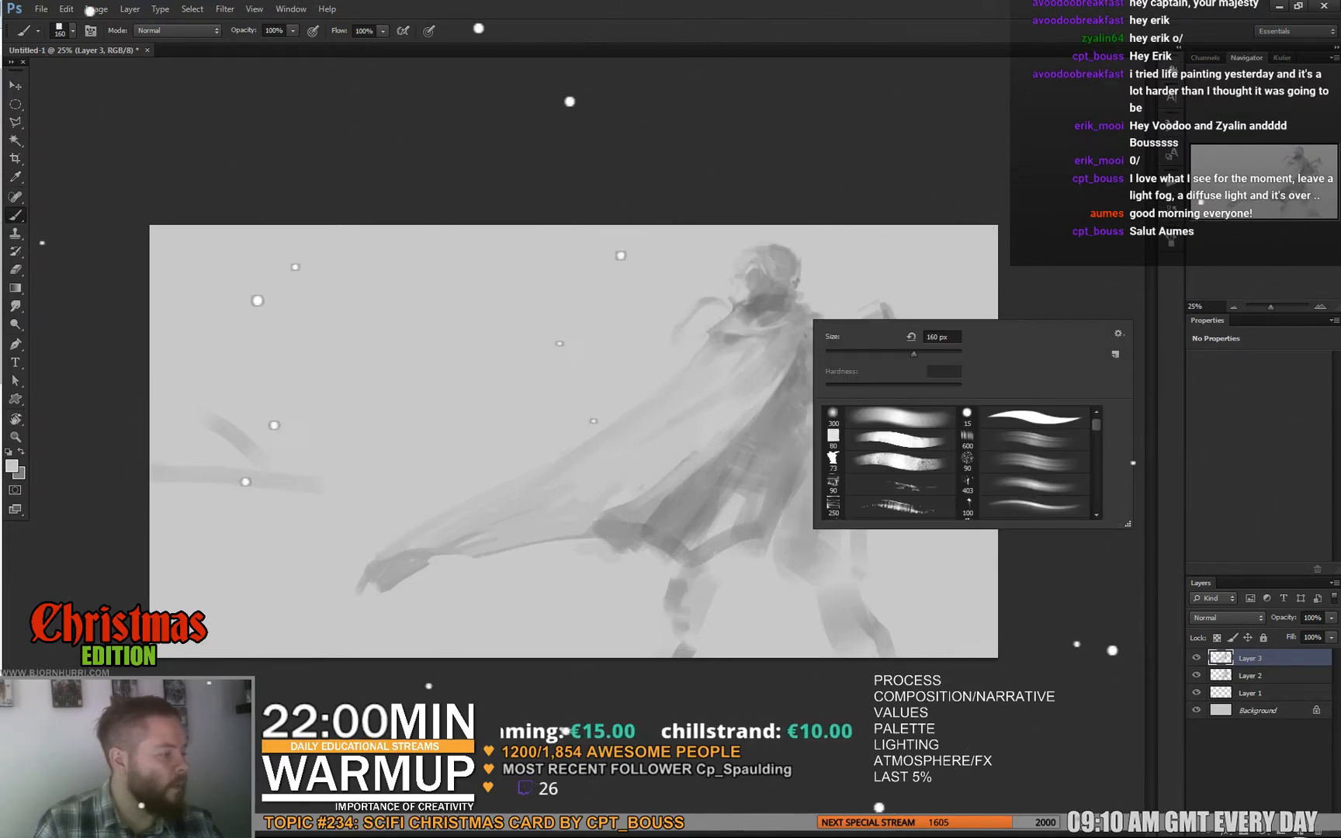
pyautogui.click(843, 354)
pyautogui.keyDown('alt'); pyautogui.click(765, 307); pyautogui.keyUp('alt')
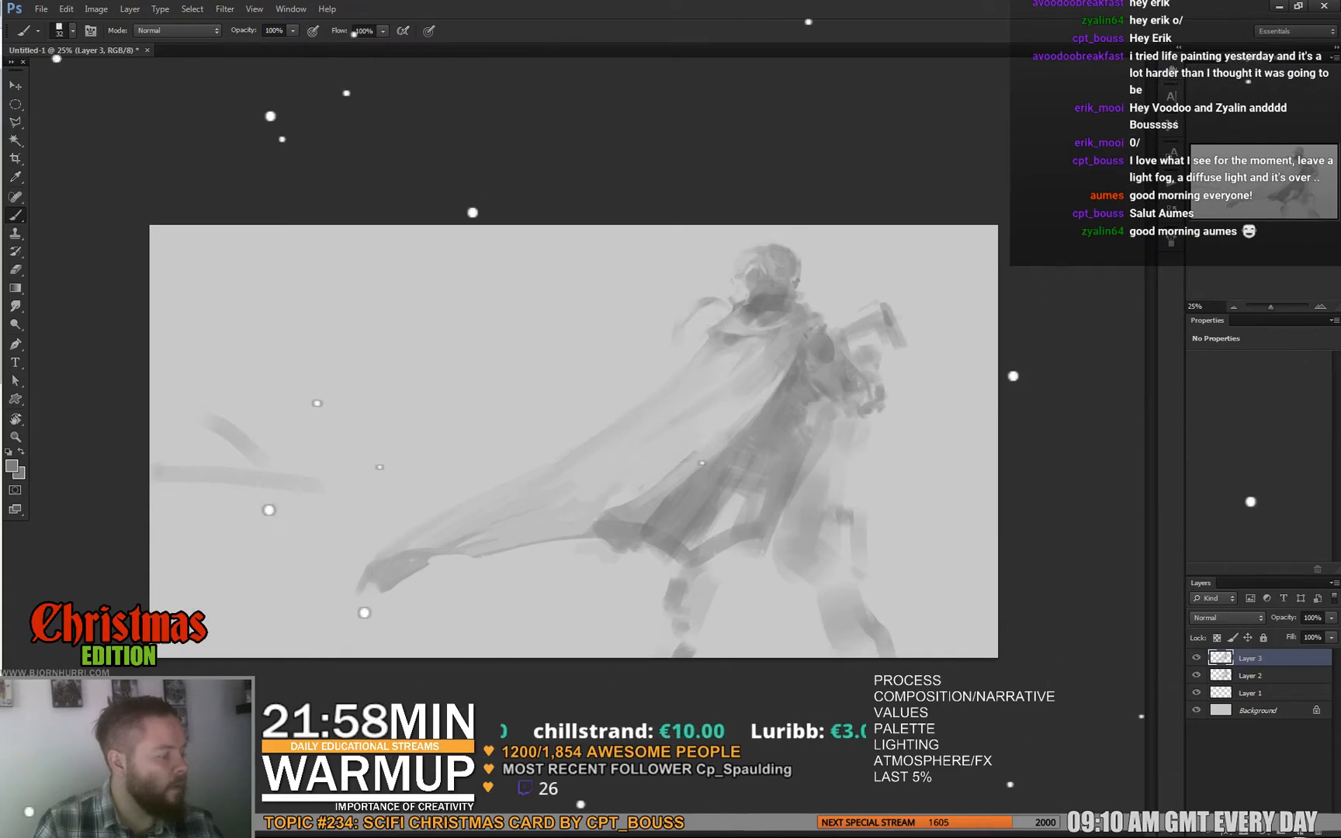
pyautogui.rightClick(755, 303)
pyautogui.click(784, 338)
pyautogui.click(705, 319)
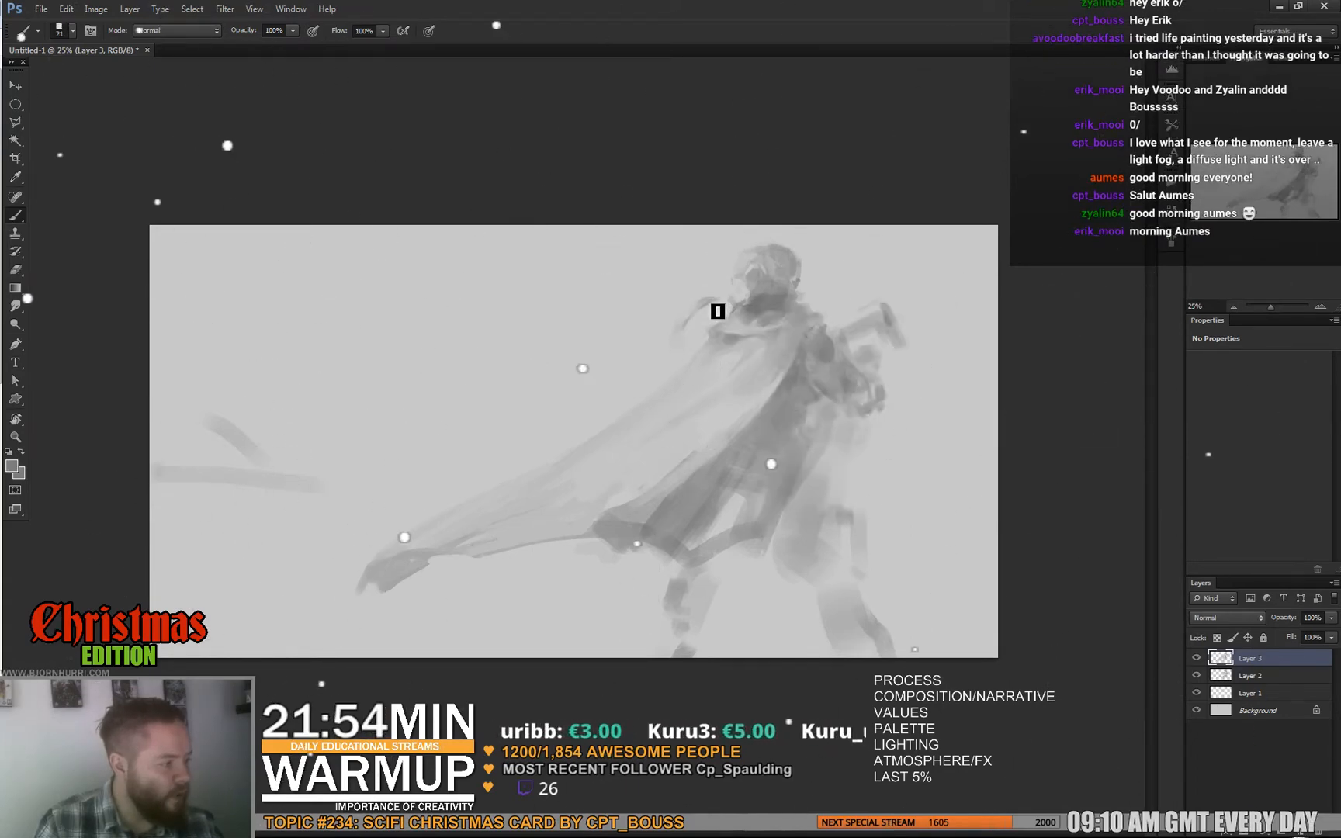
# Refine the curved shape beside the figure's collar, working with brush sizes of 57, 27 and 11 px
pyautogui.rightClick(771, 319)
pyautogui.click(824, 354)
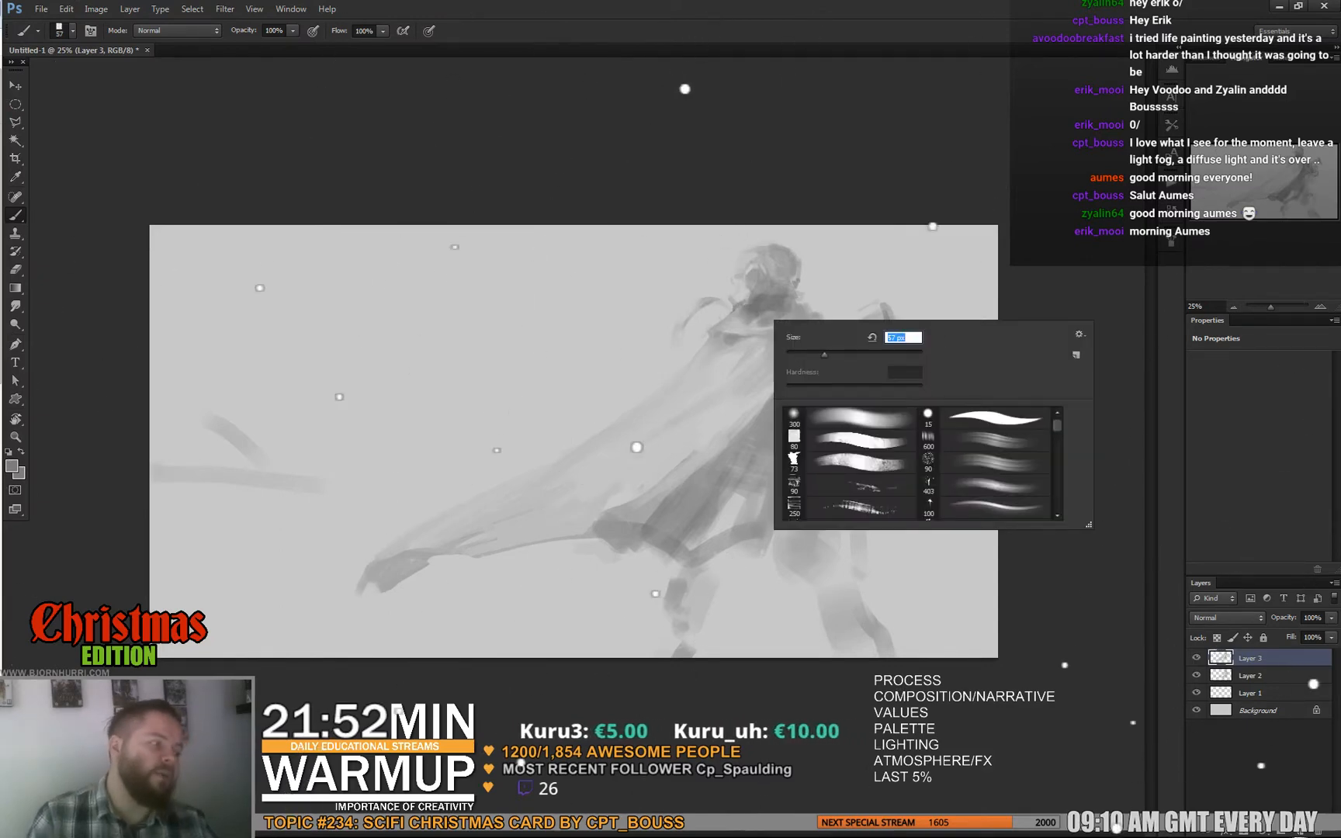
pyautogui.press('Return')
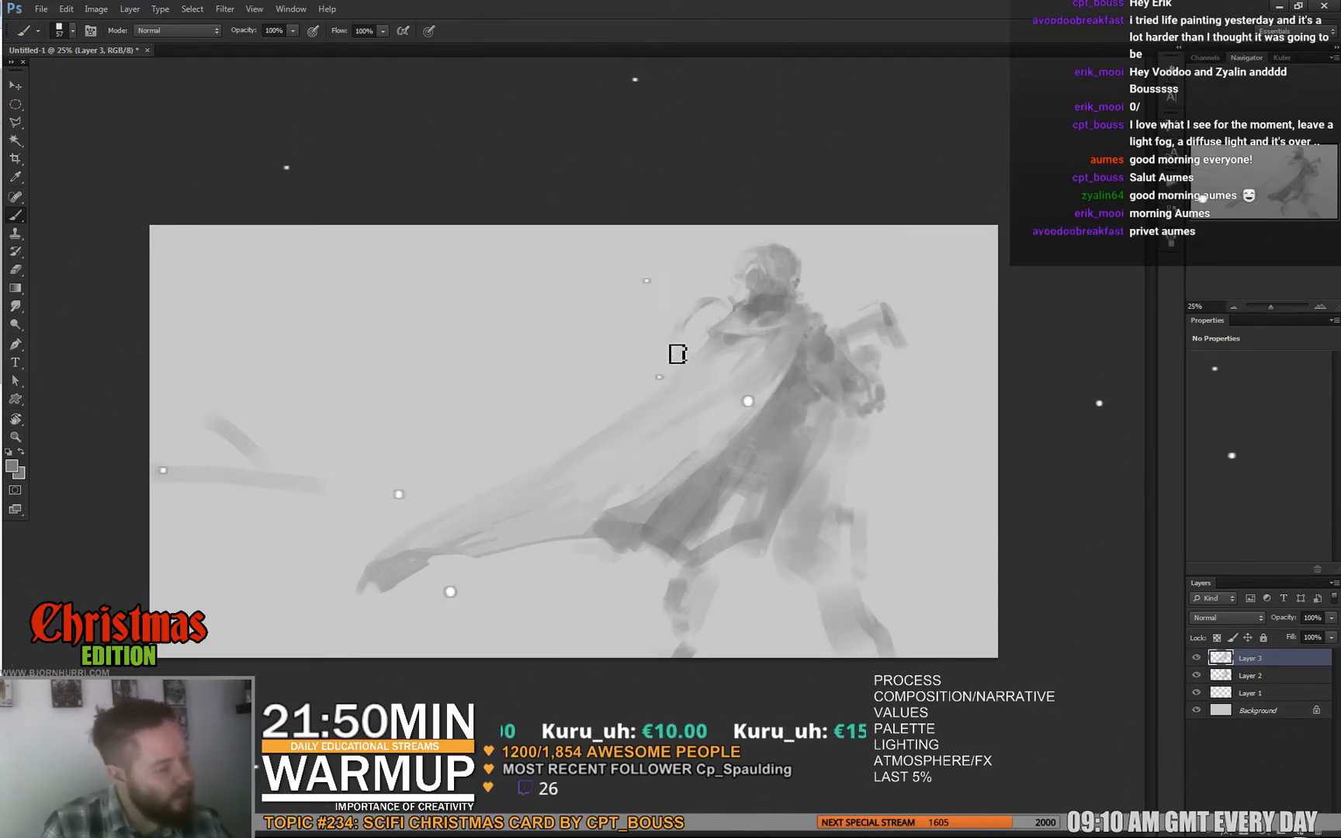
pyautogui.rightClick(715, 319)
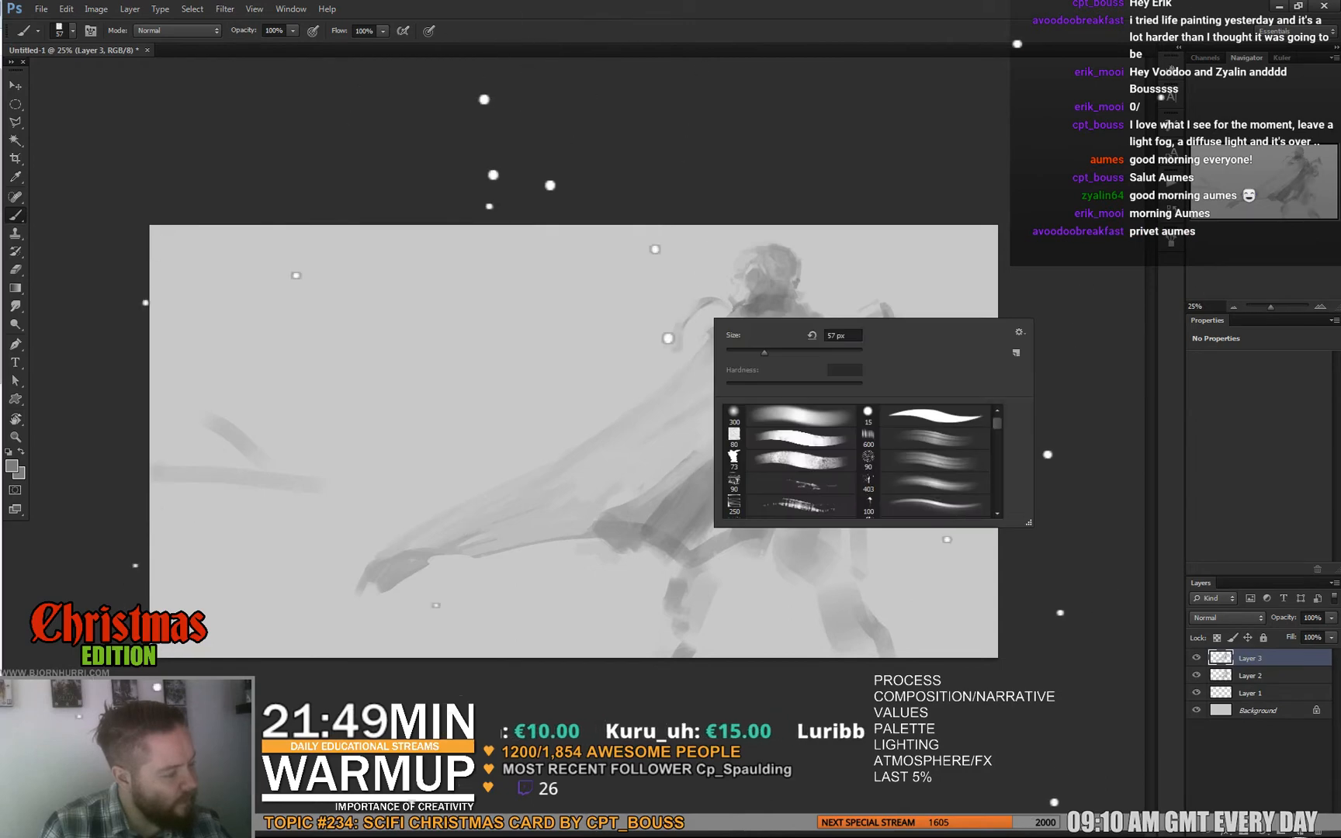
pyautogui.click(744, 353)
pyautogui.press('Return')
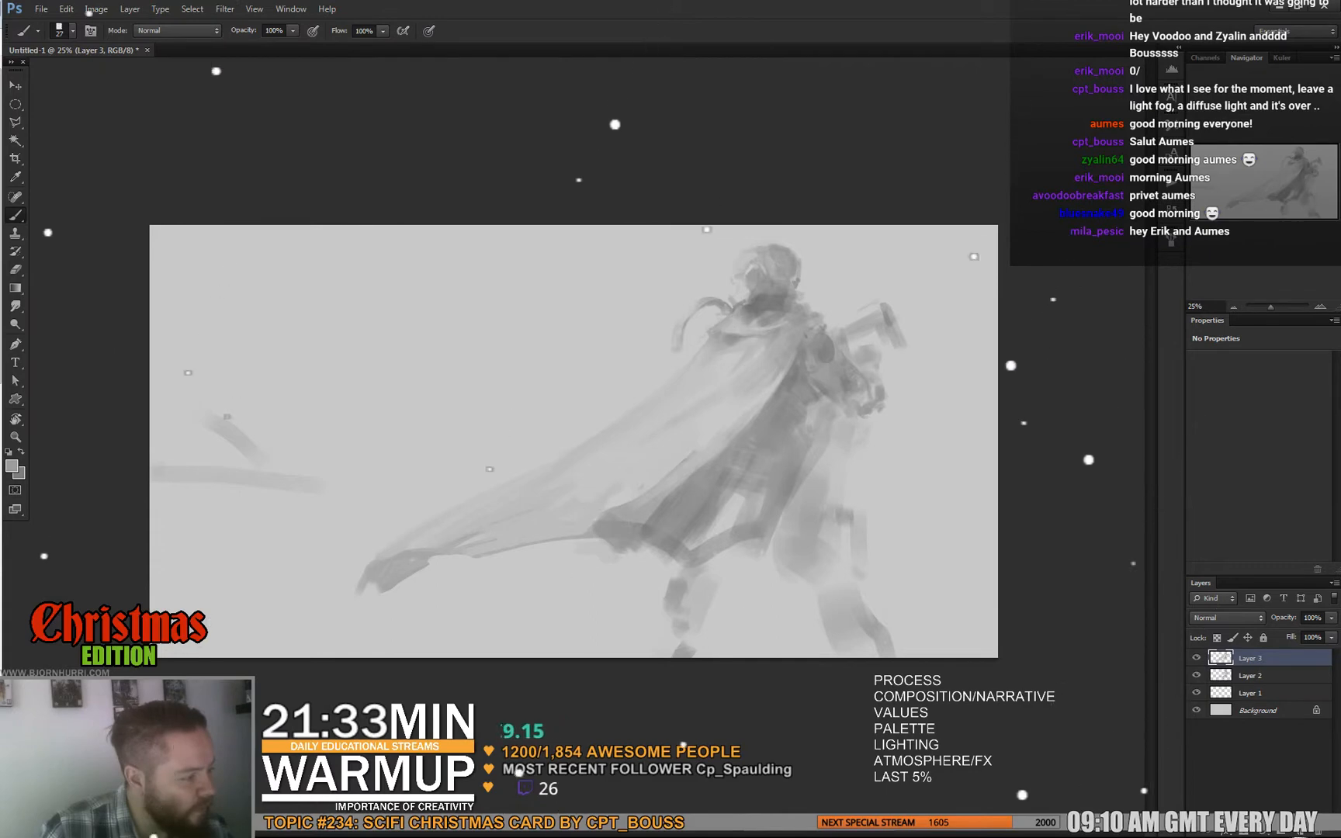
pyautogui.rightClick(730, 322)
pyautogui.press('Return')
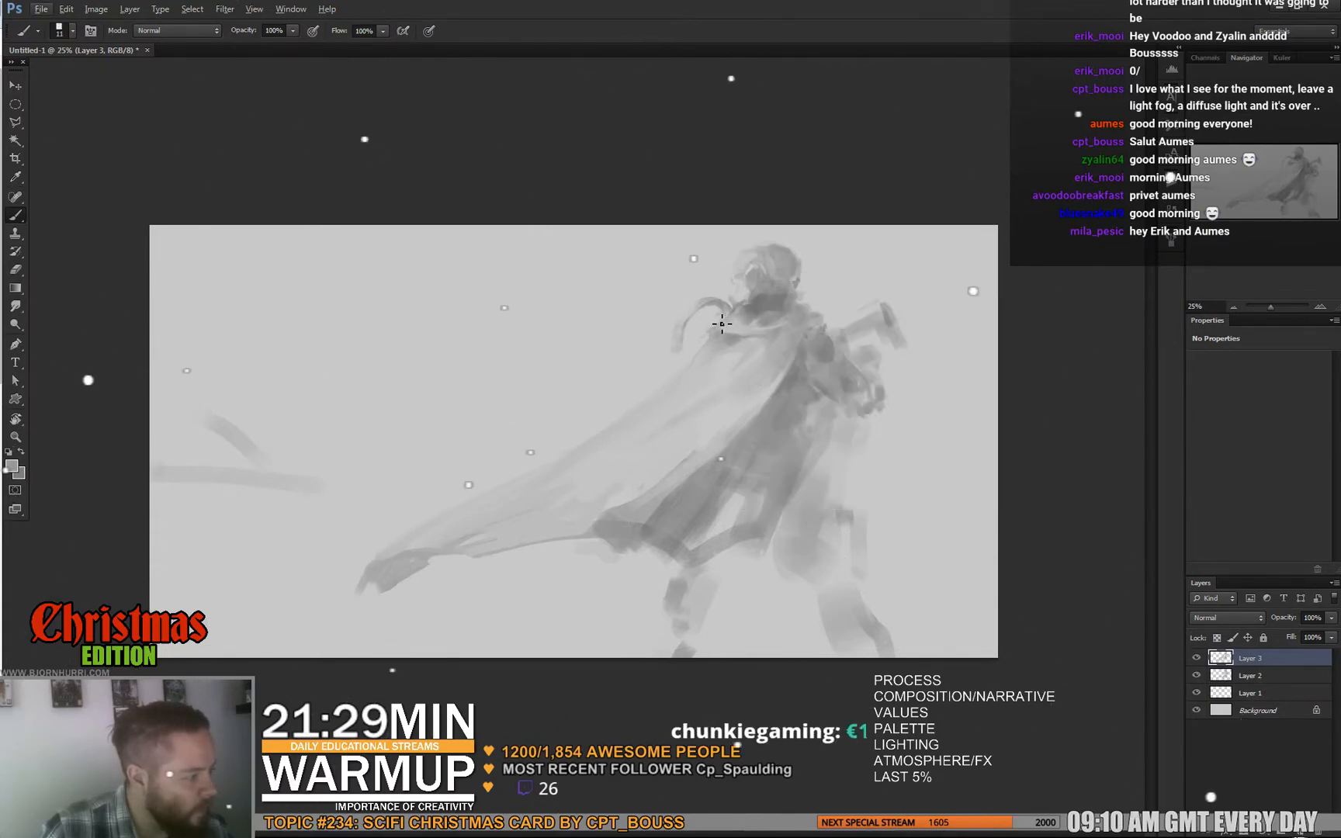
# Set the brush to 21 px and refine the shading on the figure's head with sampled greys
pyautogui.rightClick(1027, 296)
pyautogui.moveTo(798, 284); pyautogui.dragTo(801, 284)
pyautogui.click(753, 264)
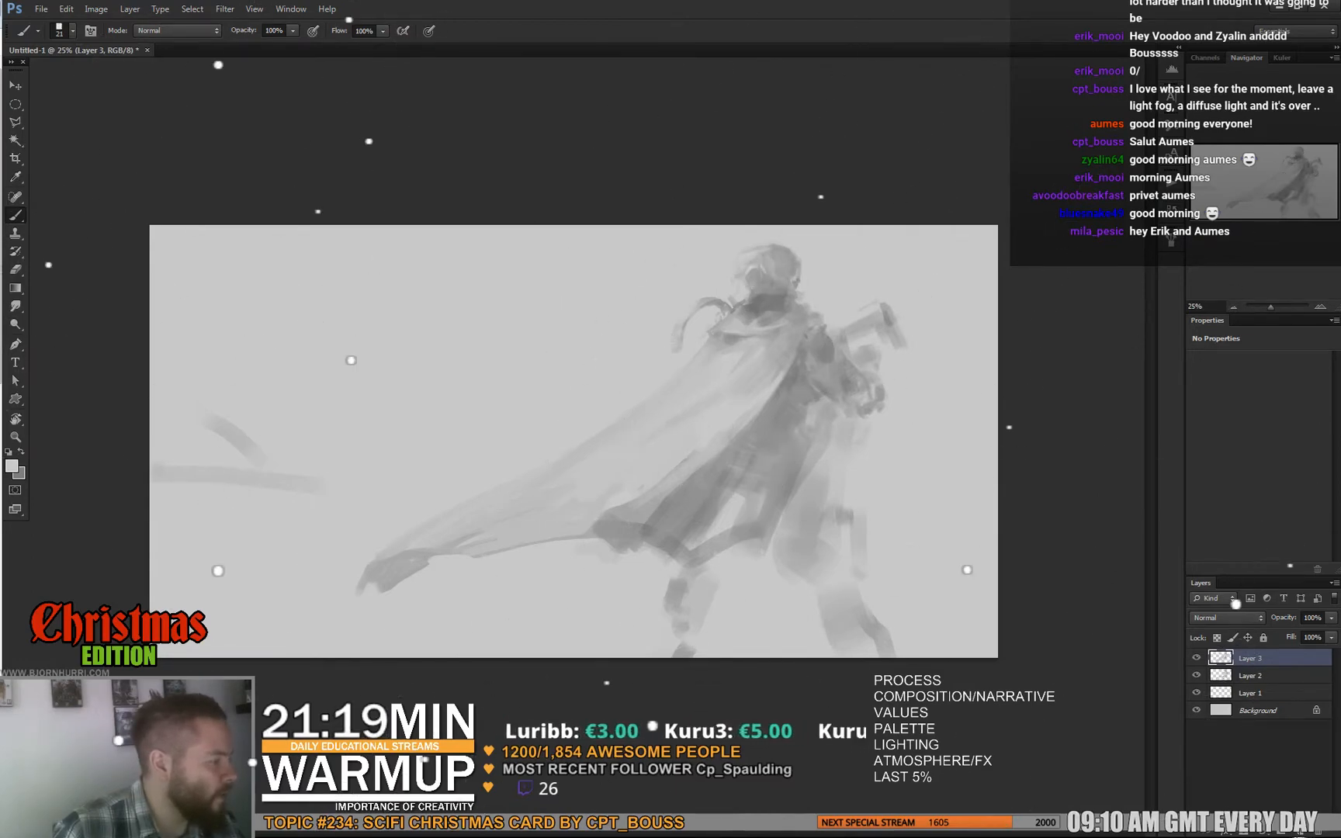
pyautogui.keyDown('alt'); pyautogui.click(754, 270); pyautogui.keyUp('alt')
pyautogui.moveTo(756, 285)
pyautogui.mouseDown()
pyautogui.moveTo(766, 275)
pyautogui.moveTo(756, 292)
pyautogui.mouseUp()
pyautogui.keyDown('alt'); pyautogui.click(773, 228); pyautogui.keyUp('alt')
pyautogui.keyDown('alt'); pyautogui.click(758, 270); pyautogui.keyUp('alt')
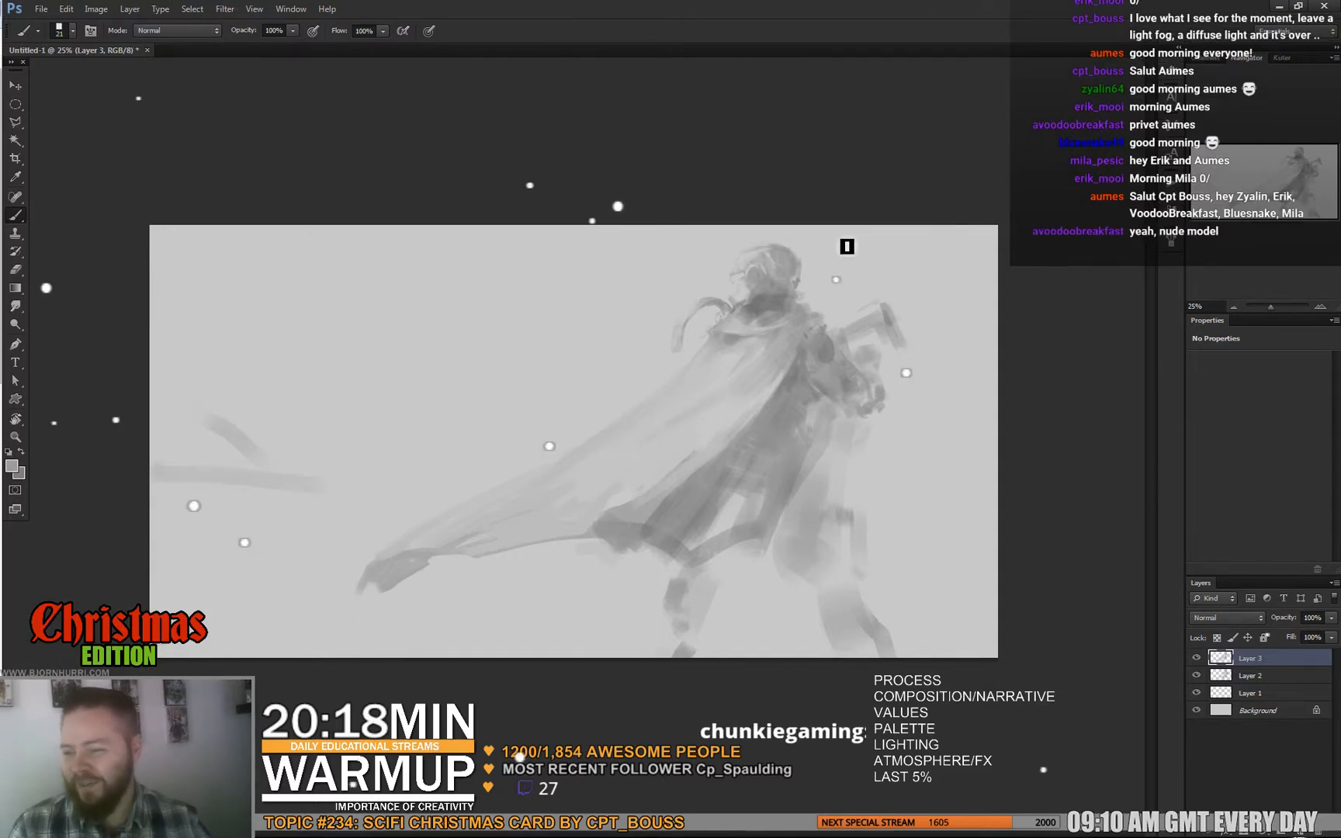
# Enlarge the brush to 70 px and sample a light grey from the upper edge of the cape
pyautogui.rightClick(659, 438)
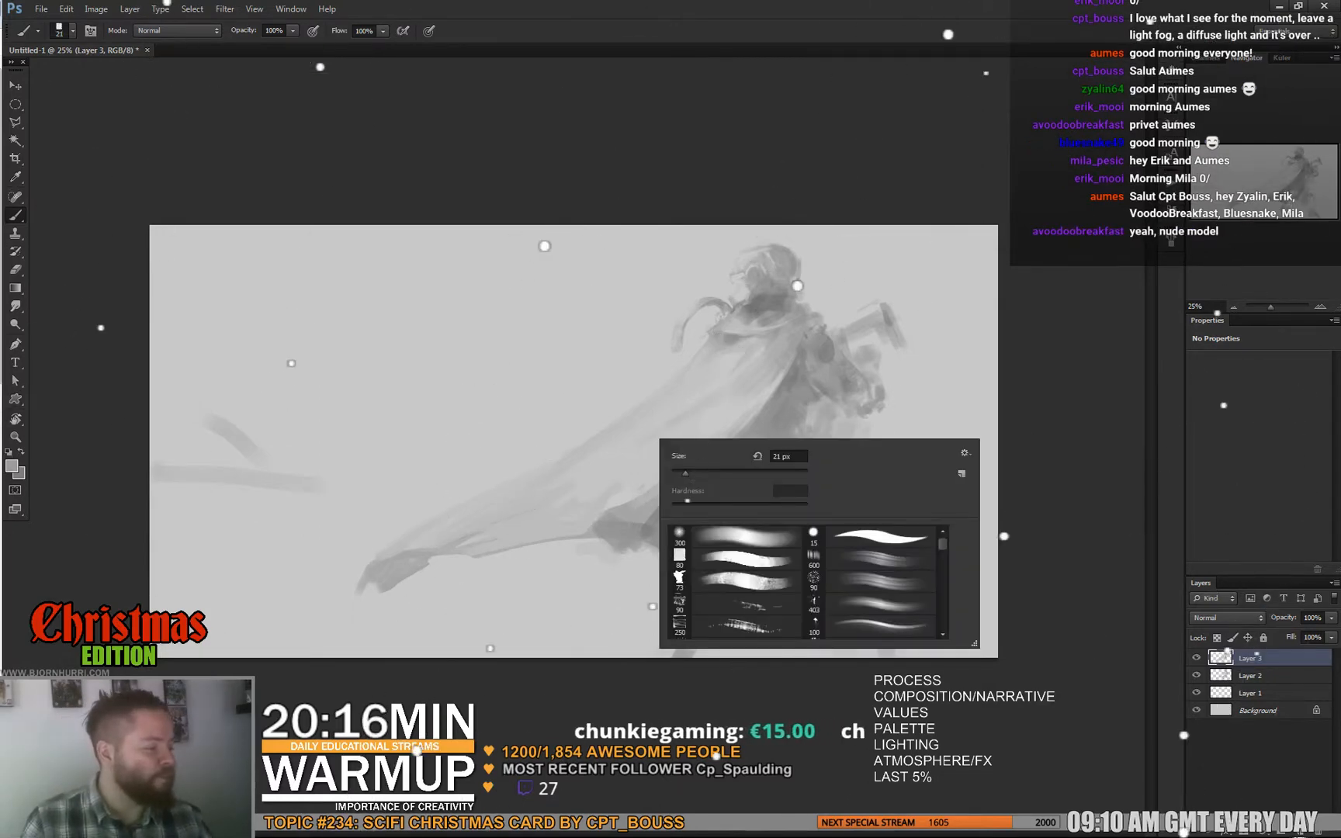
pyautogui.click(719, 470)
pyautogui.keyDown('alt'); pyautogui.click(665, 419); pyautogui.keyUp('alt')
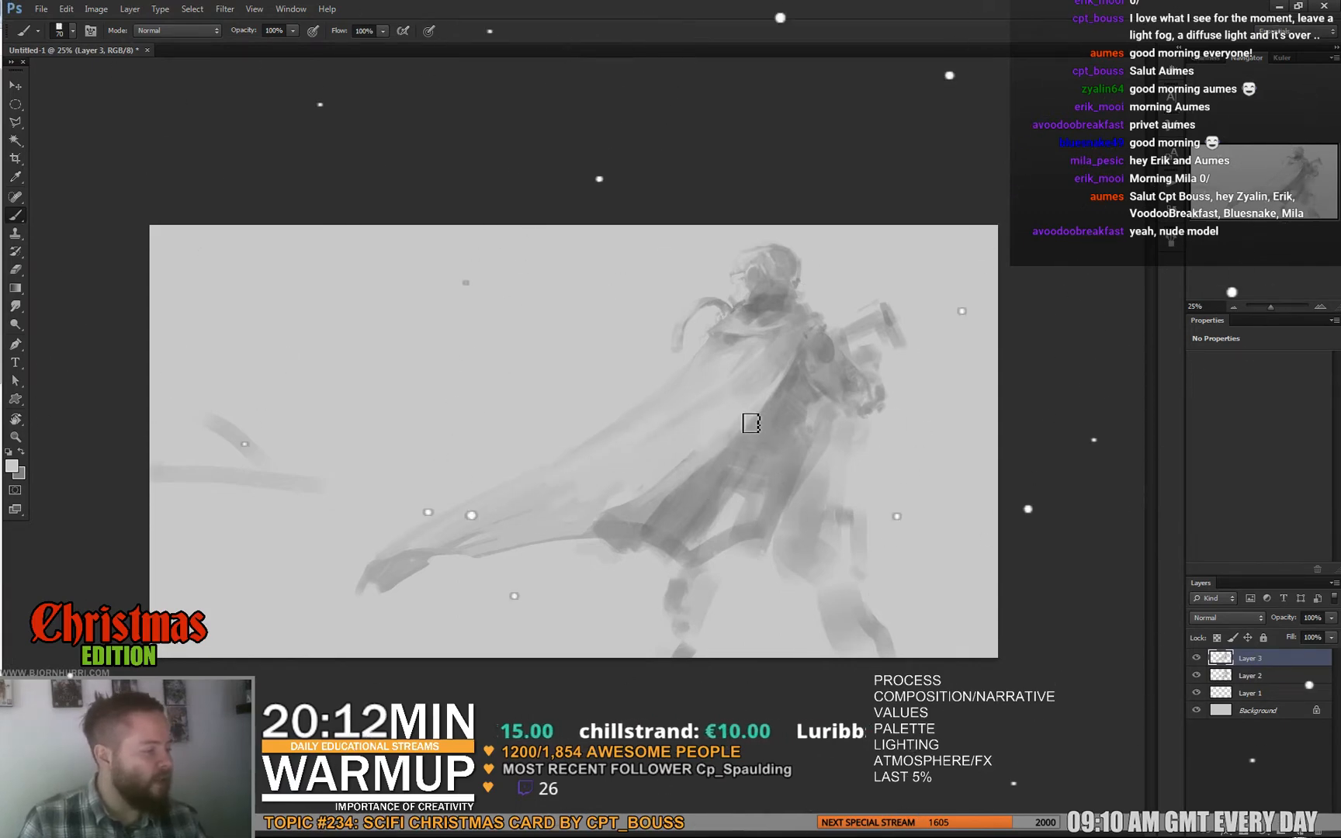
# Set the brush to 189 px and paint broad, soft grey bands over the dark strokes in the background left of the cape
pyautogui.rightClick(733, 464)
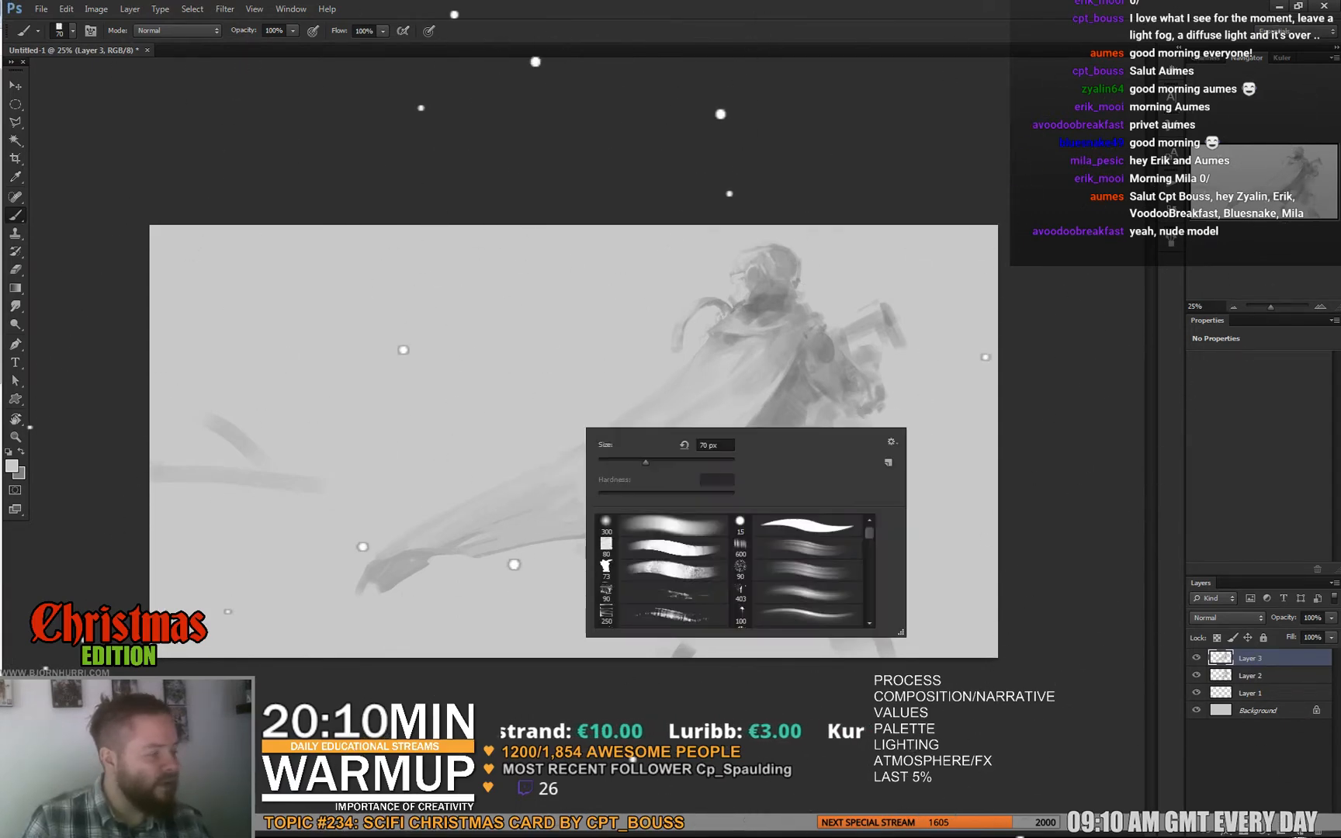
pyautogui.keyDown('alt'); pyautogui.click(236, 479); pyautogui.keyUp('alt')
pyautogui.moveTo(163, 461)
pyautogui.mouseDown()
pyautogui.moveTo(305, 468)
pyautogui.moveTo(112, 430)
pyautogui.moveTo(230, 448)
pyautogui.mouseUp()
pyautogui.moveTo(167, 488)
pyautogui.mouseDown()
pyautogui.moveTo(344, 503)
pyautogui.moveTo(377, 482)
pyautogui.moveTo(224, 509)
pyautogui.moveTo(397, 523)
pyautogui.mouseUp()
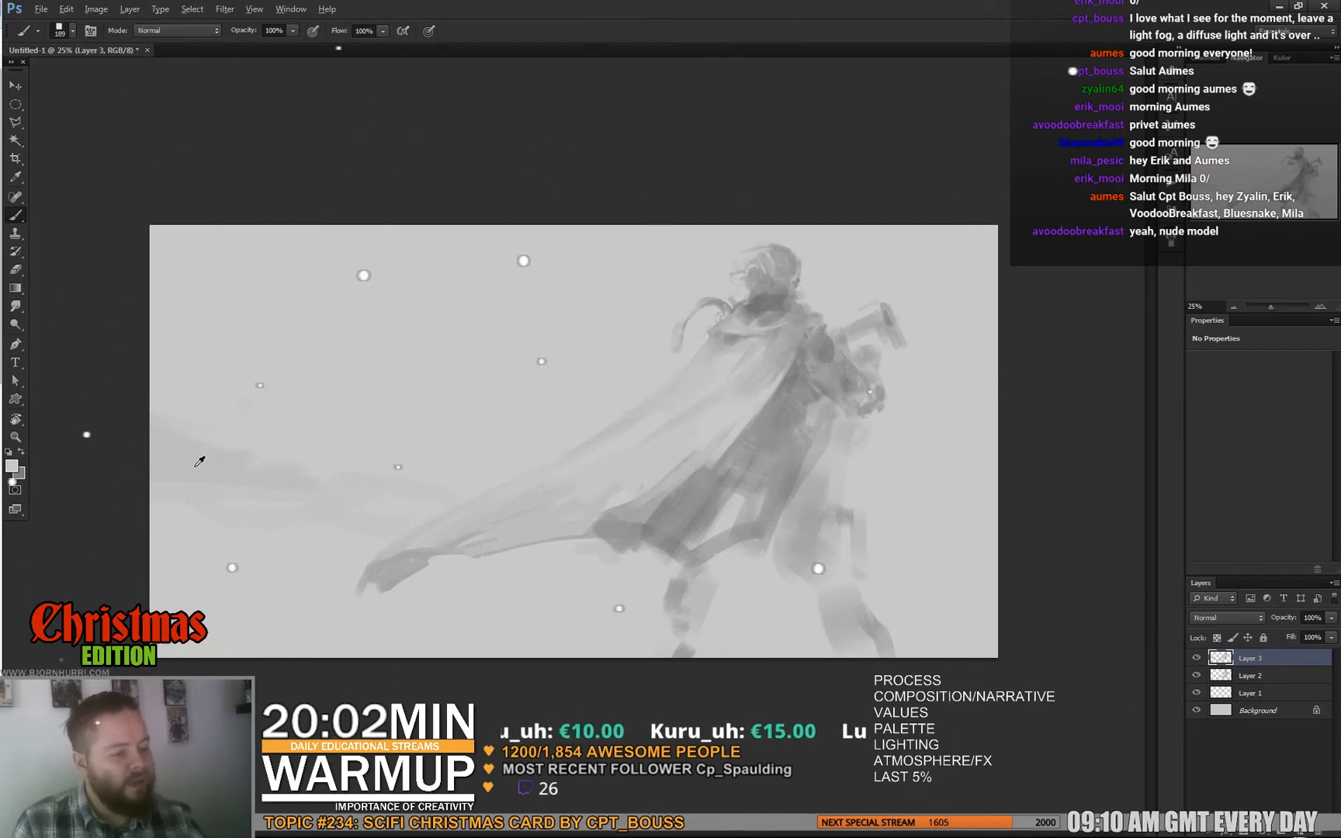
# Select the 600 px textured brush, paint diagonal streaks at the upper-left edge of the canvas, and blend them with a sampled grey
pyautogui.rightClick(277, 222)
pyautogui.click(493, 345)
pyautogui.press('Return')
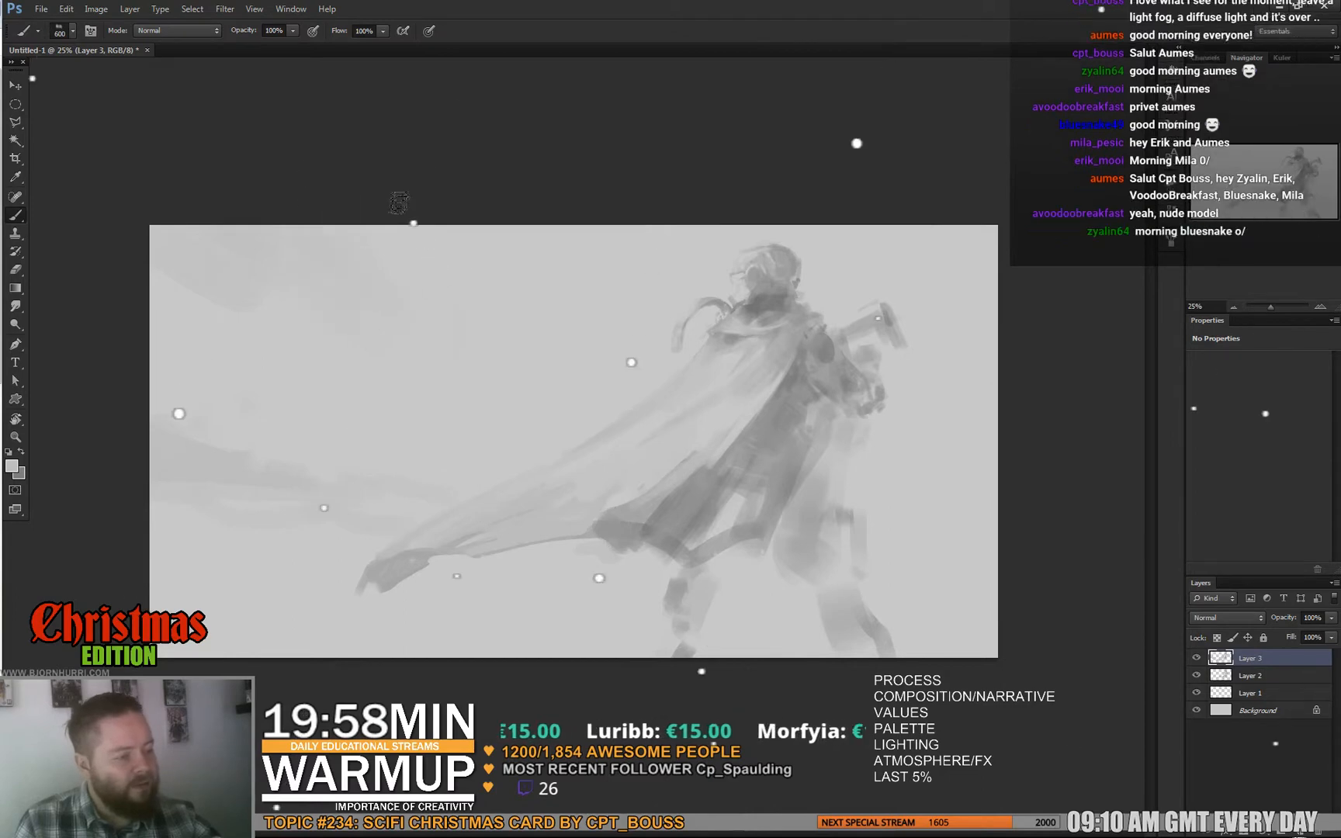
pyautogui.moveTo(301, 221); pyautogui.dragTo(346, 250)
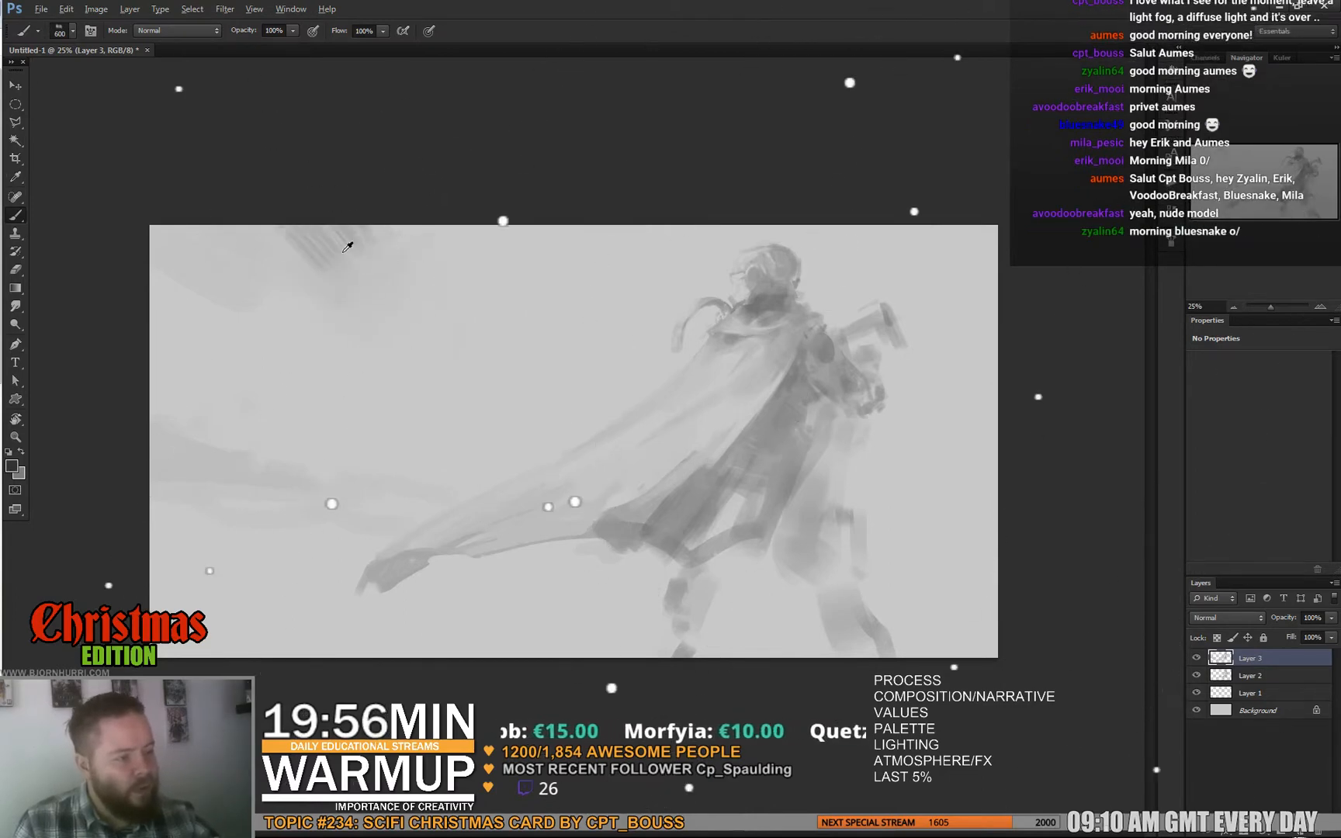
pyautogui.keyDown('alt'); pyautogui.click(351, 247); pyautogui.keyUp('alt')
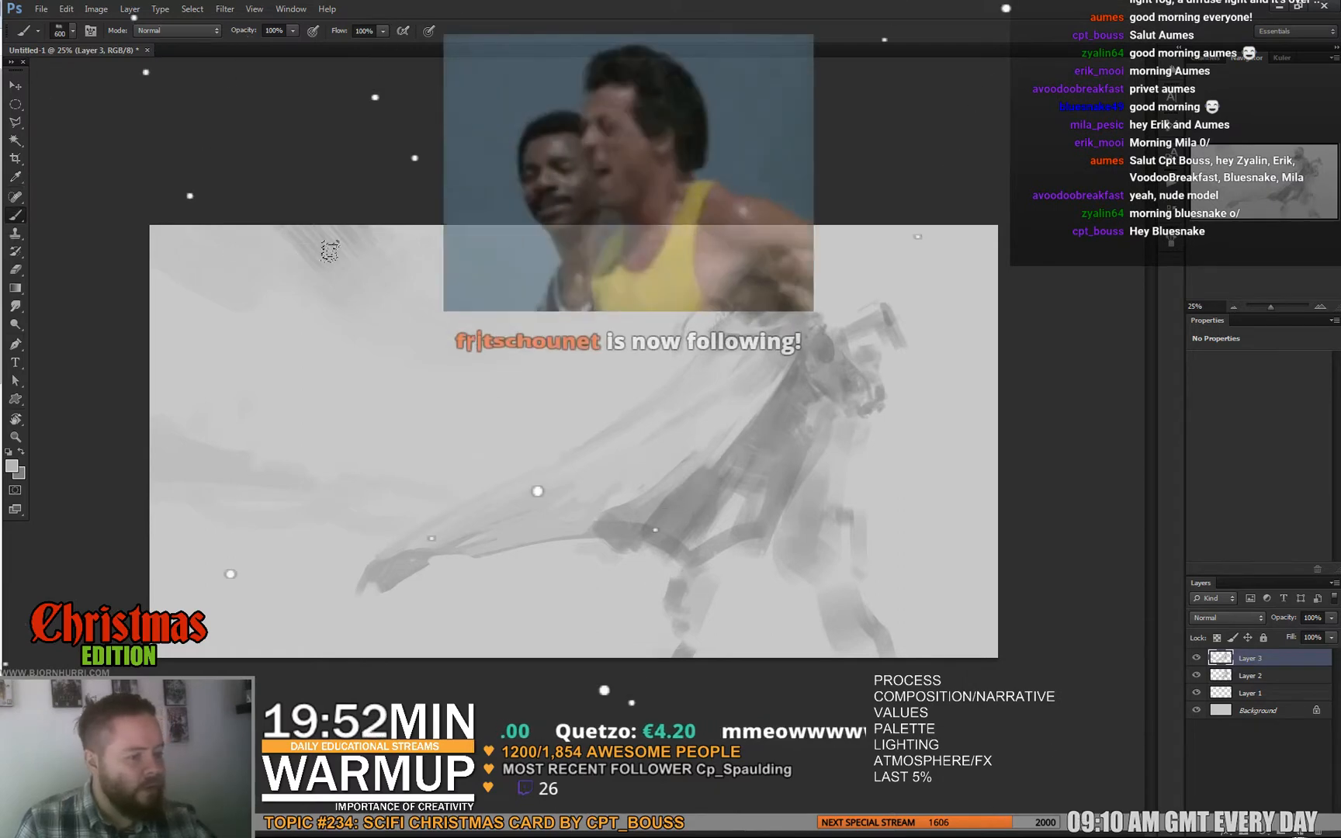
pyautogui.rightClick(463, 406)
pyautogui.press('Escape')
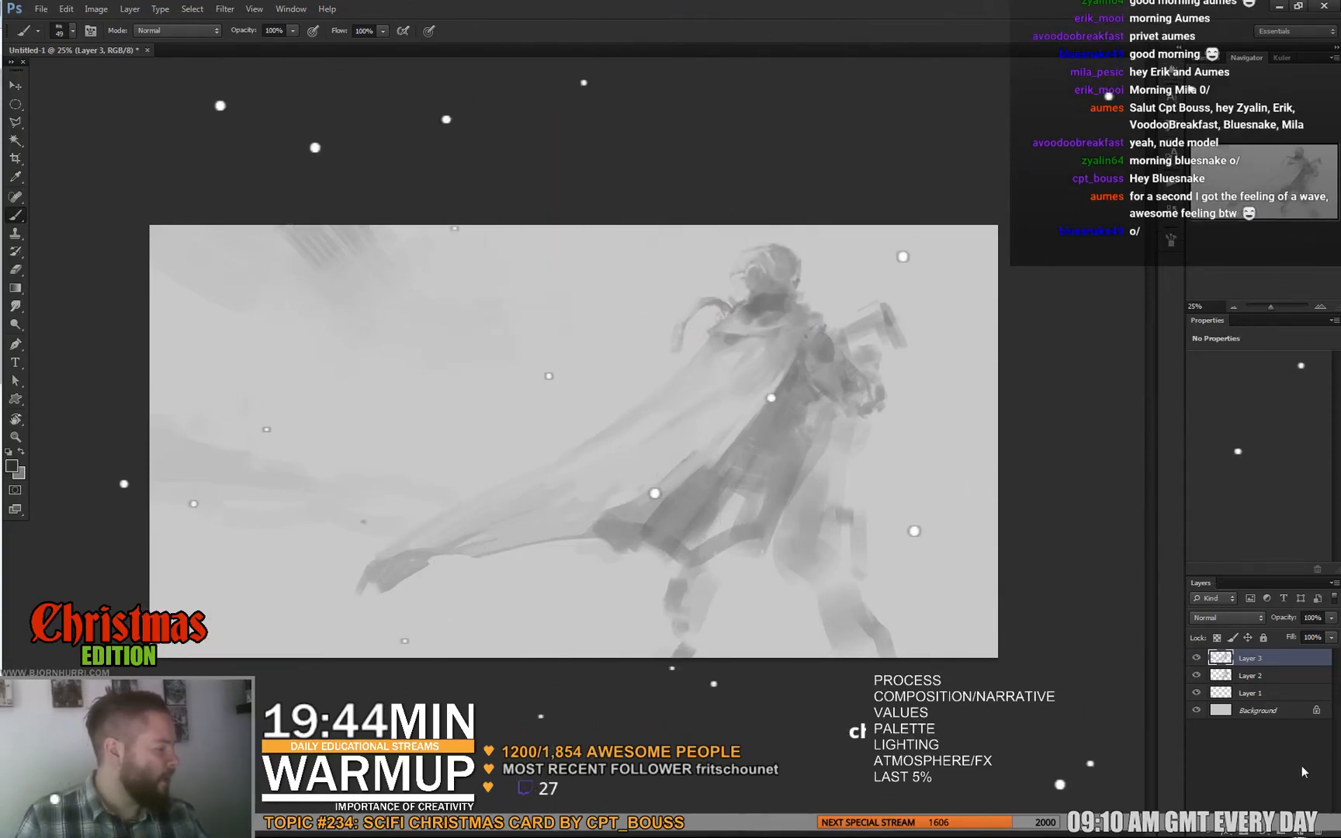
# Create a new layer and paint a dark vertical bar in the left background with the square brush at 139 px
pyautogui.hotkey('ctrl', 'shift', 'alt', 'n')
pyautogui.rightClick(363, 349)
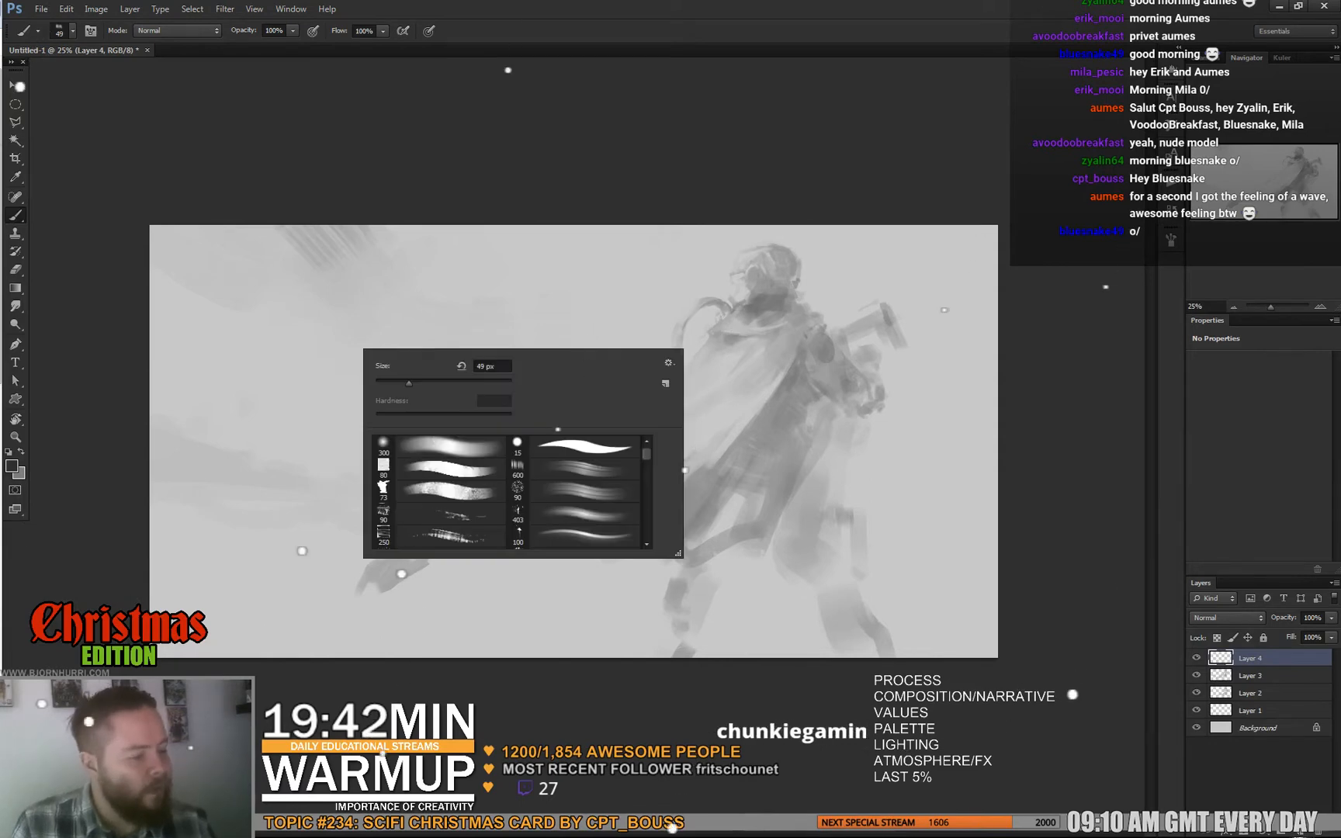
pyautogui.click(440, 469)
pyautogui.moveTo(433, 383); pyautogui.dragTo(450, 383)
pyautogui.press('Return')
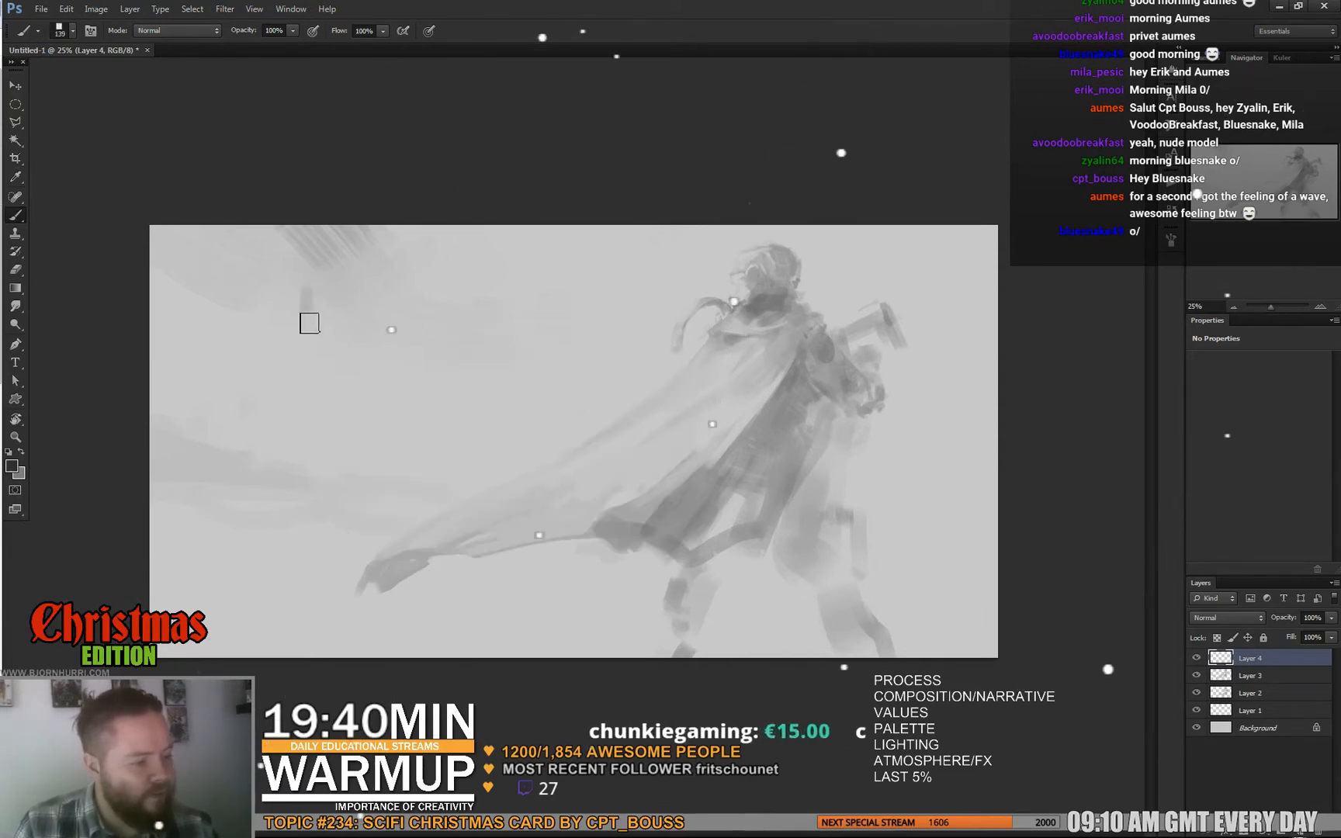
pyautogui.moveTo(309, 376); pyautogui.dragTo(306, 421)
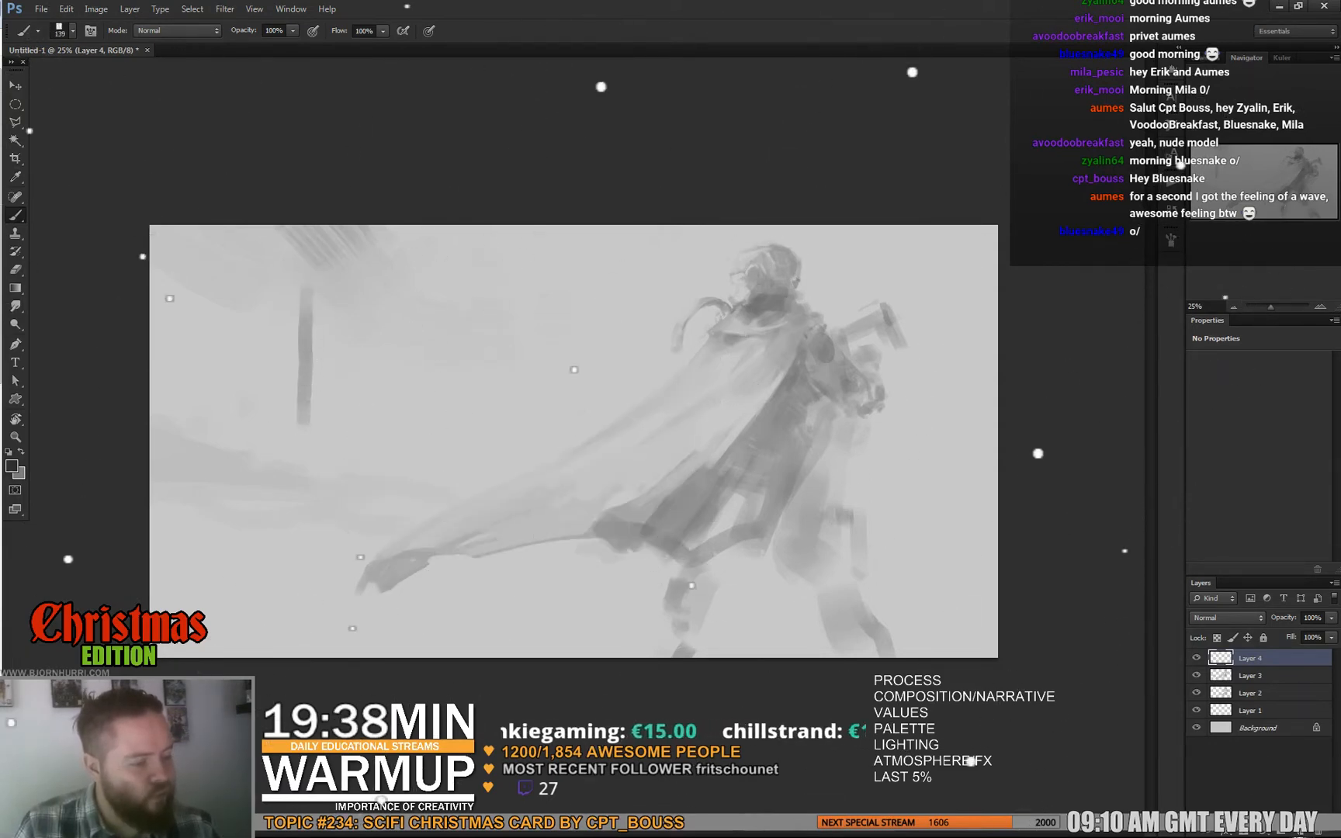
# Reduce the brush to 46 px, add short dark strokes beside and over the vertical bar, and sample its grey
pyautogui.rightClick(323, 344)
pyautogui.moveTo(417, 378); pyautogui.dragTo(299, 374)
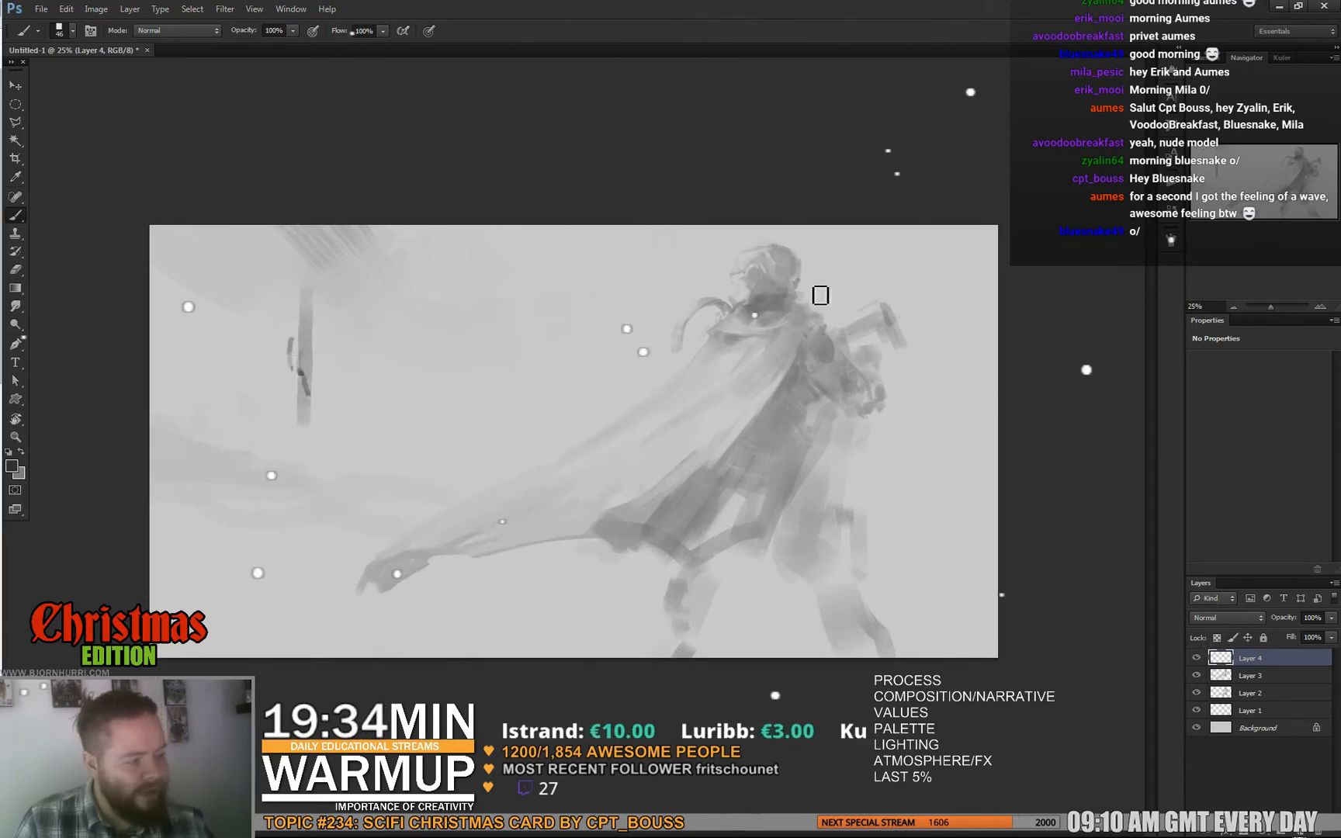
pyautogui.keyDown('alt'); pyautogui.click(308, 330); pyautogui.keyUp('alt')
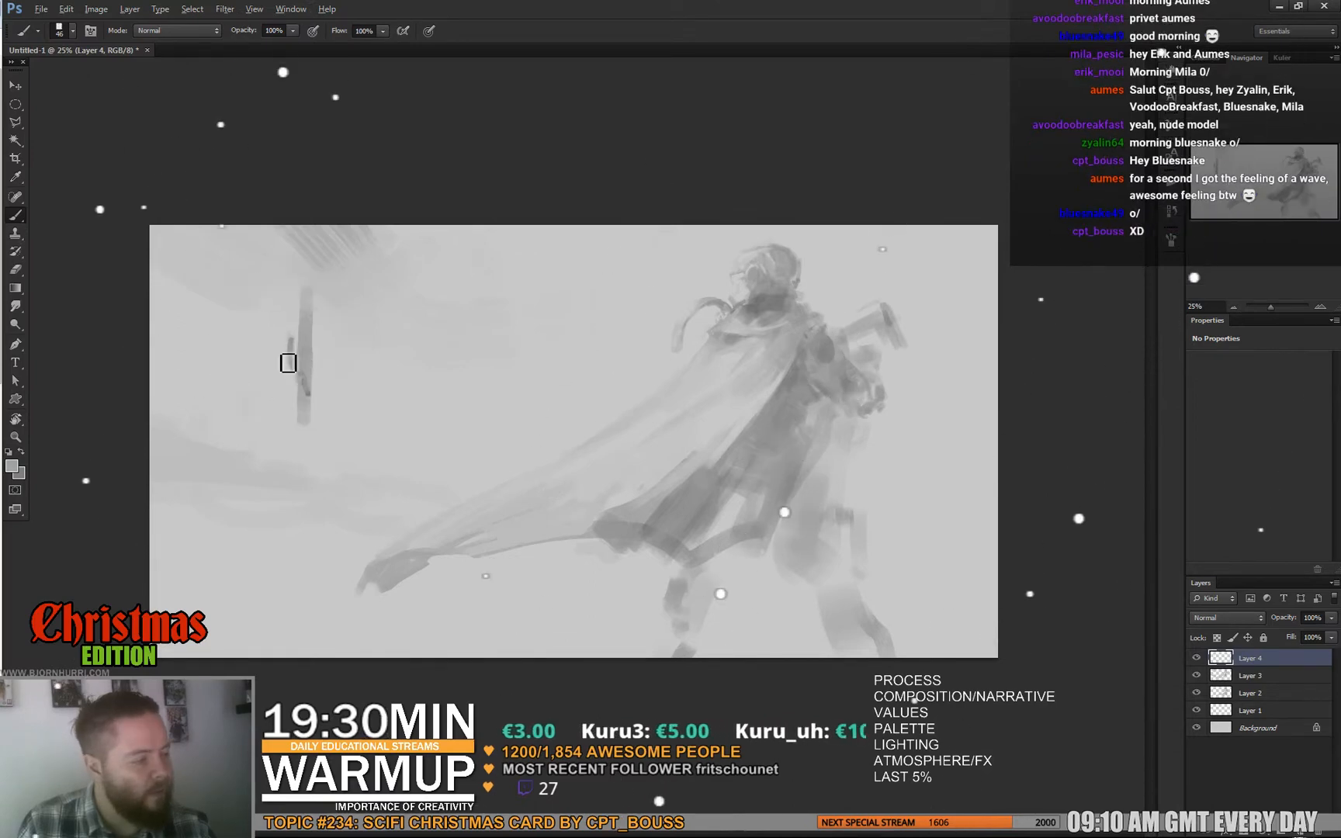
# Draw a tall elliptical selection just right of the vertical bar and transform the selection to make it narrower
pyautogui.press('m')
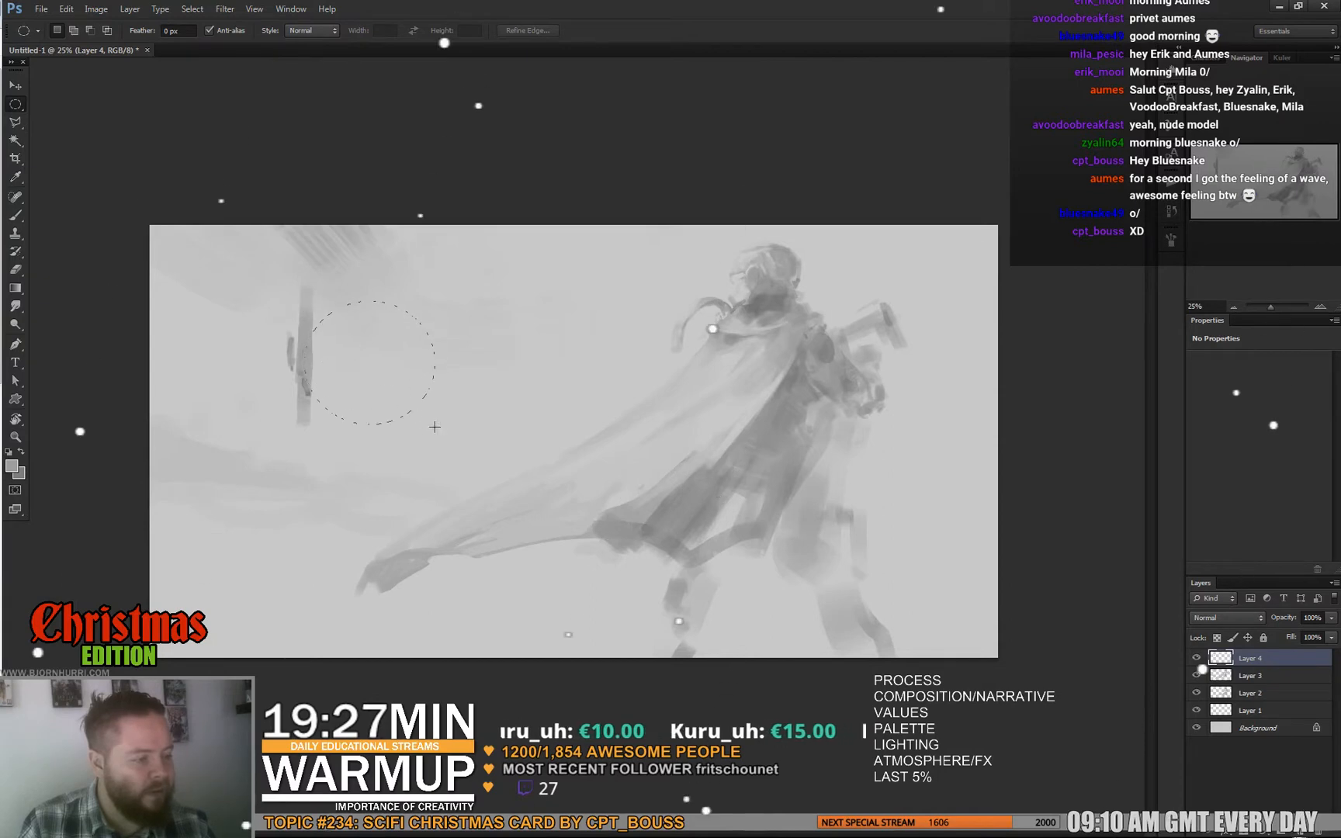
pyautogui.moveTo(434, 427); pyautogui.dragTo(404, 473)
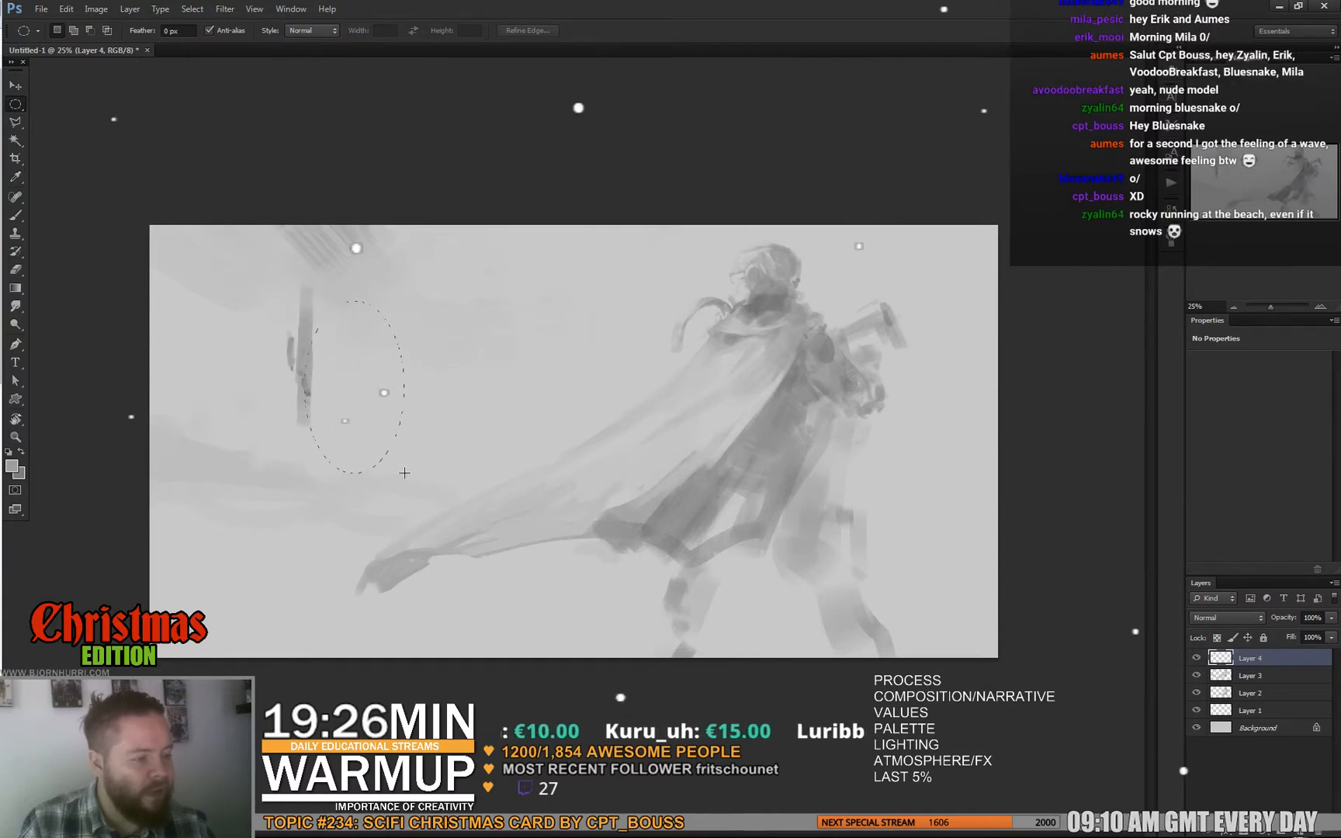
pyautogui.rightClick(382, 345)
pyautogui.click(446, 524)
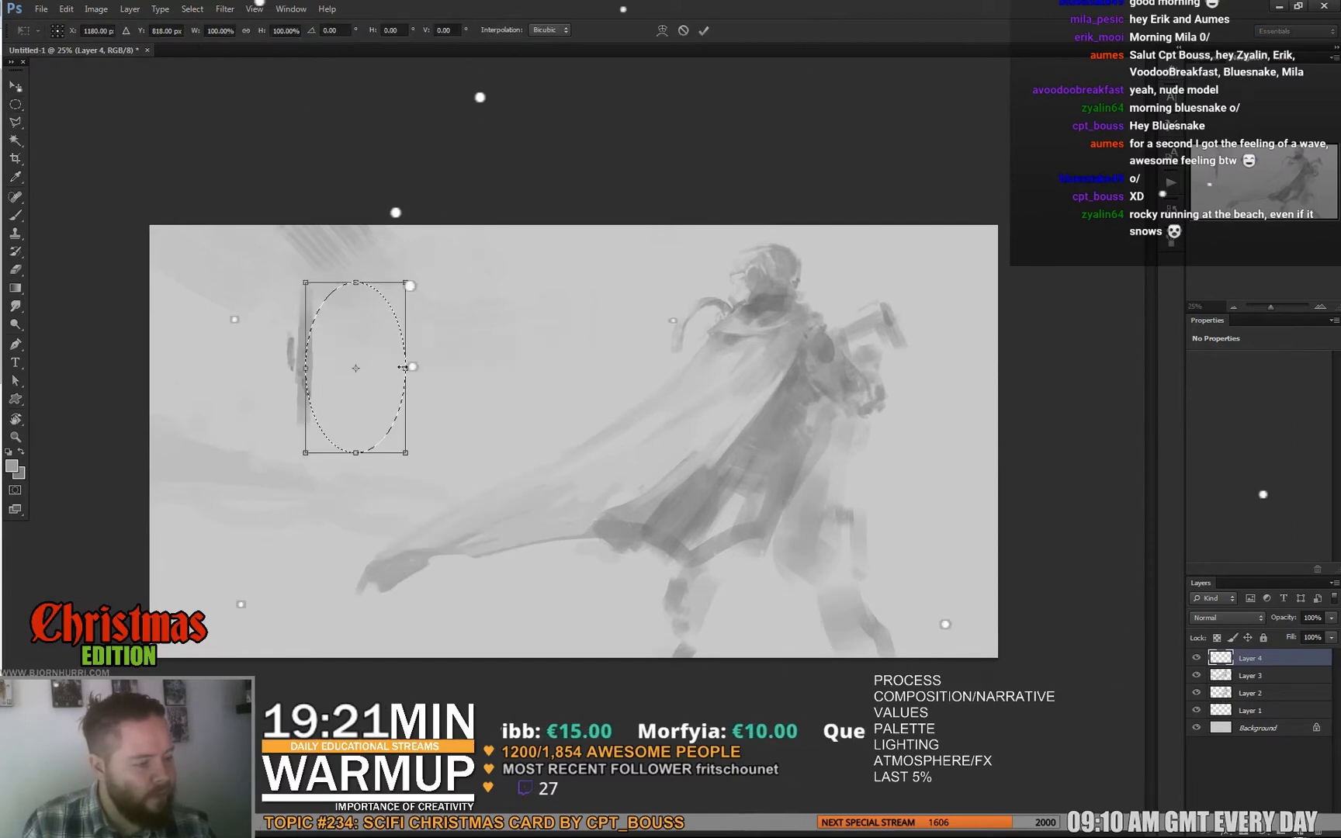
pyautogui.moveTo(419, 299)
pyautogui.mouseDown()
pyautogui.moveTo(408, 295)
pyautogui.moveTo(405, 318)
pyautogui.mouseUp()
pyautogui.press('Return')
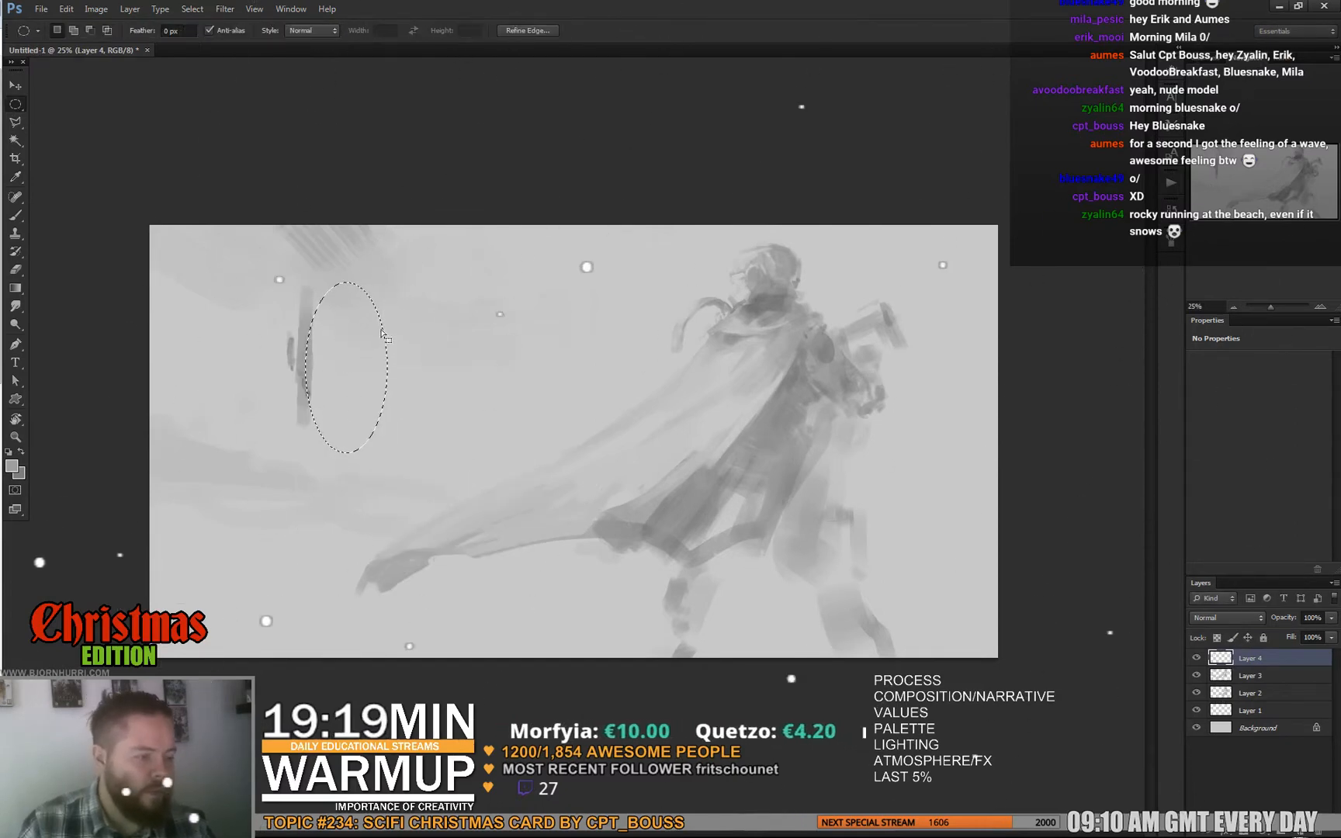
# Set the brush to 168 px and paint a soft grey curved edge along the ellipse beside the vertical bar
pyautogui.press('b')
pyautogui.hotkey('ctrl', 'd')
pyautogui.rightClick(420, 329)
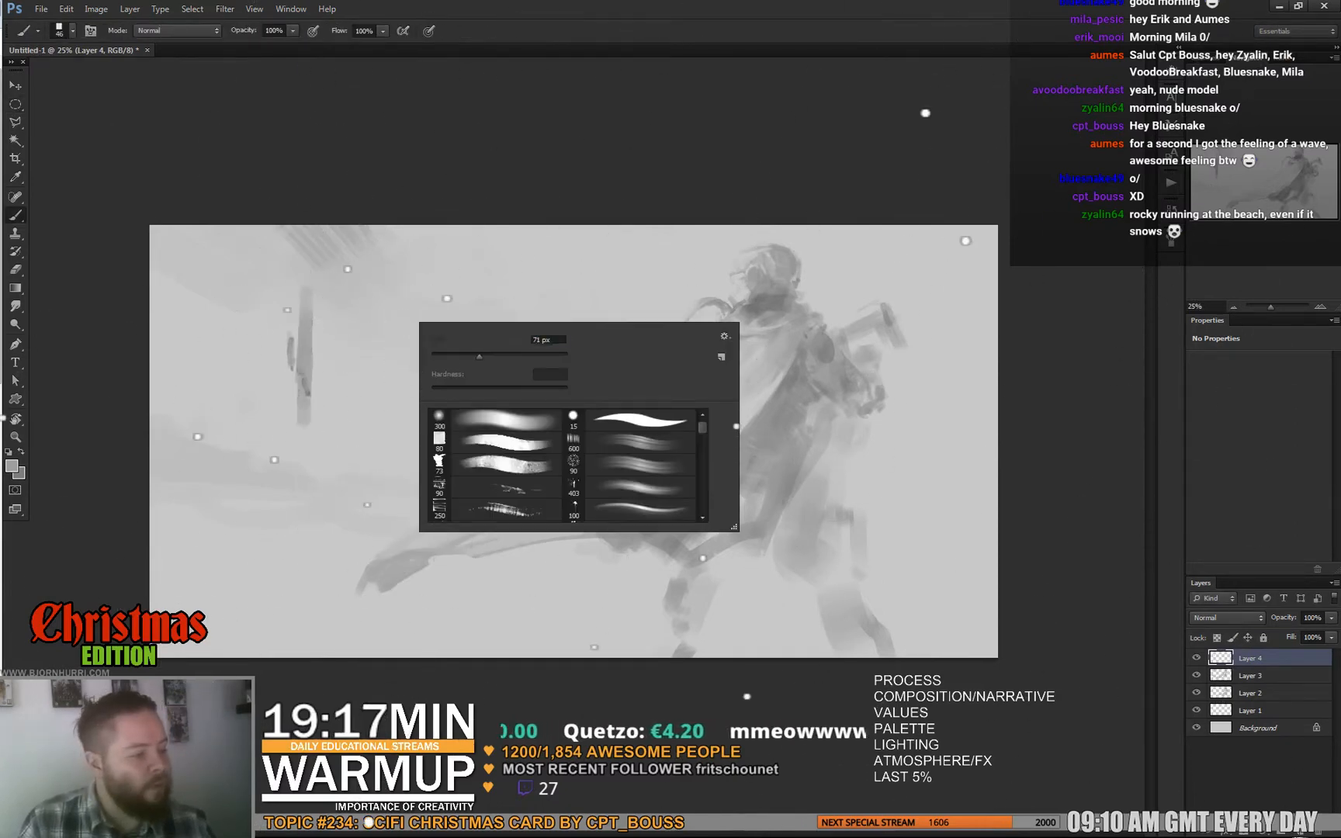
pyautogui.moveTo(479, 357); pyautogui.dragTo(557, 357)
pyautogui.moveTo(361, 290); pyautogui.dragTo(320, 308)
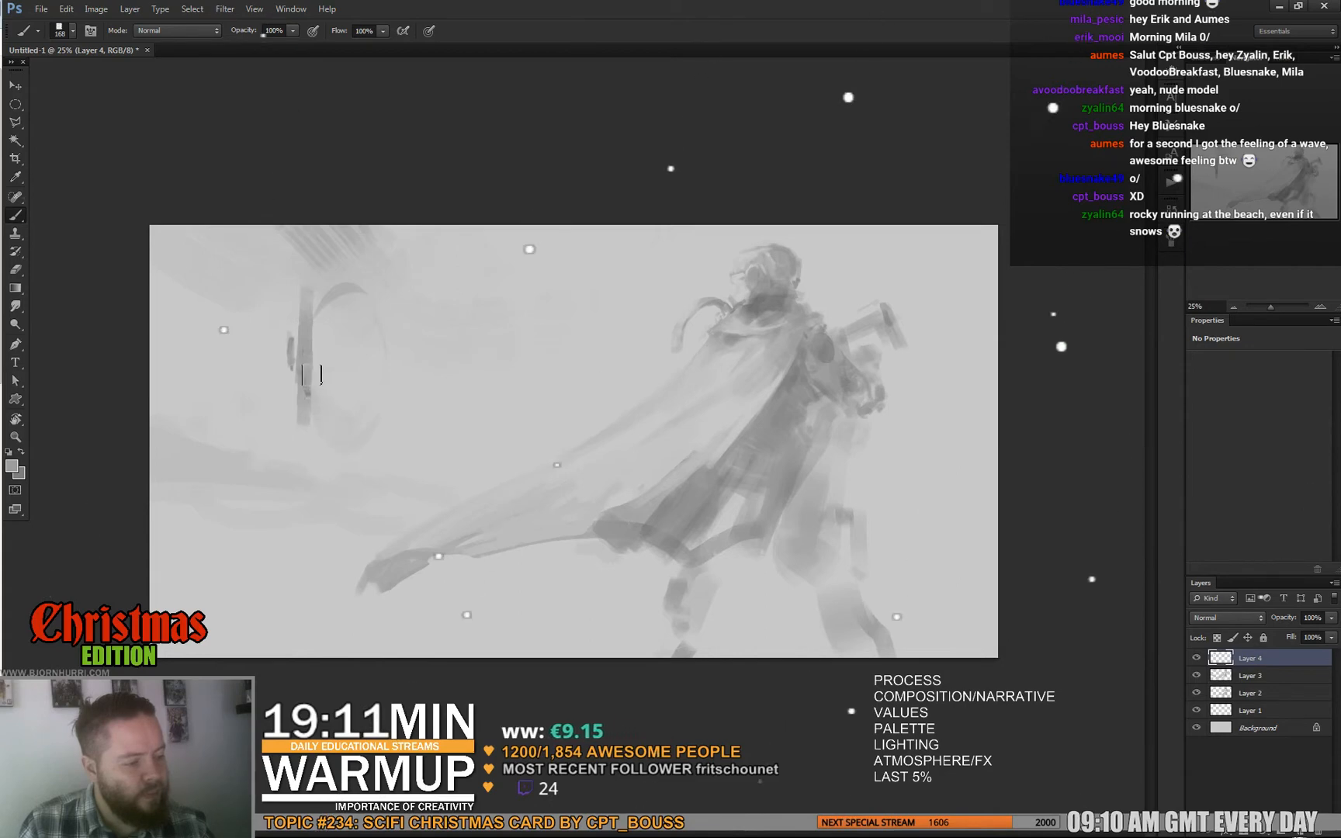
# Set the brush to 41 px, darken the top and bottom ends of the elliptical ring, and clean its inner edge with the eraser
pyautogui.rightClick(416, 371)
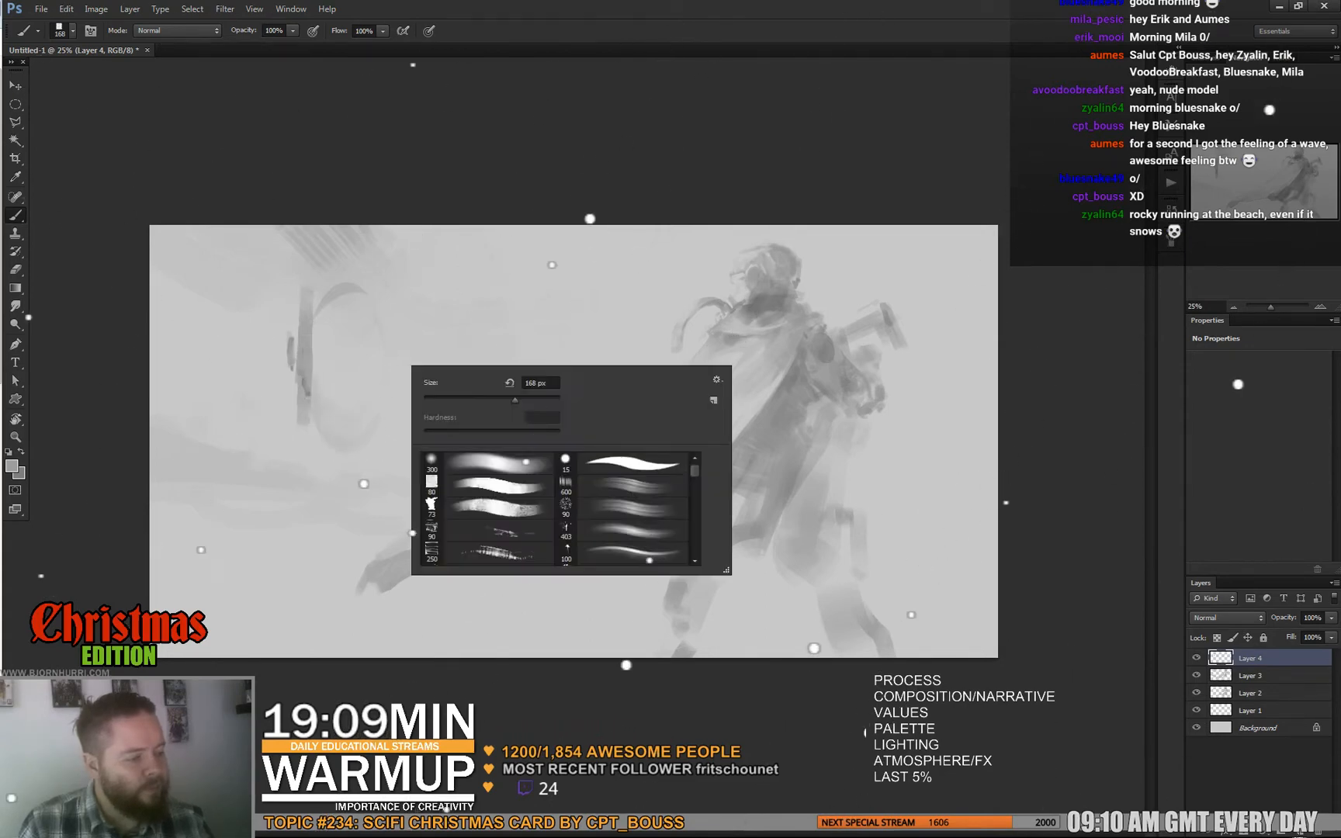
pyautogui.write('41')
pyautogui.press('Return')
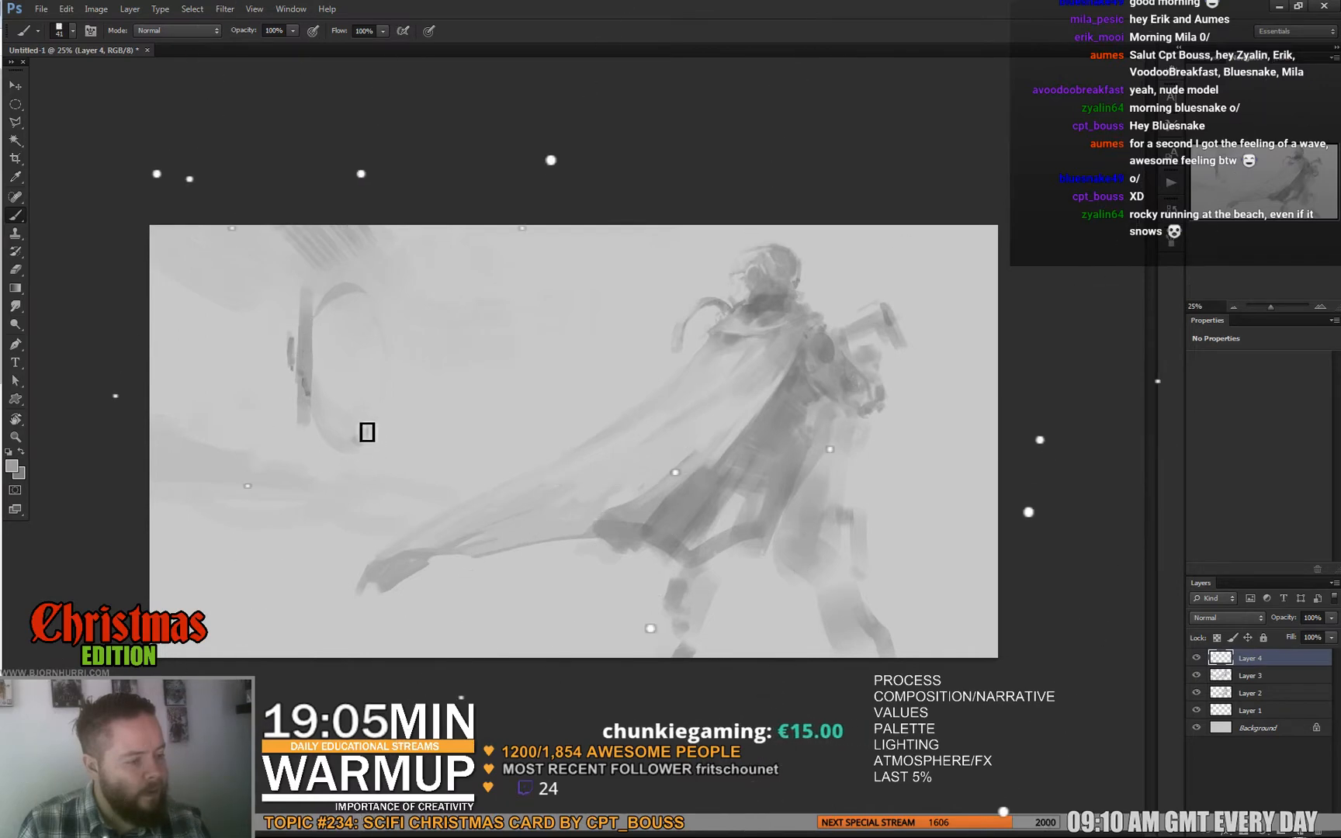
pyautogui.press('e')
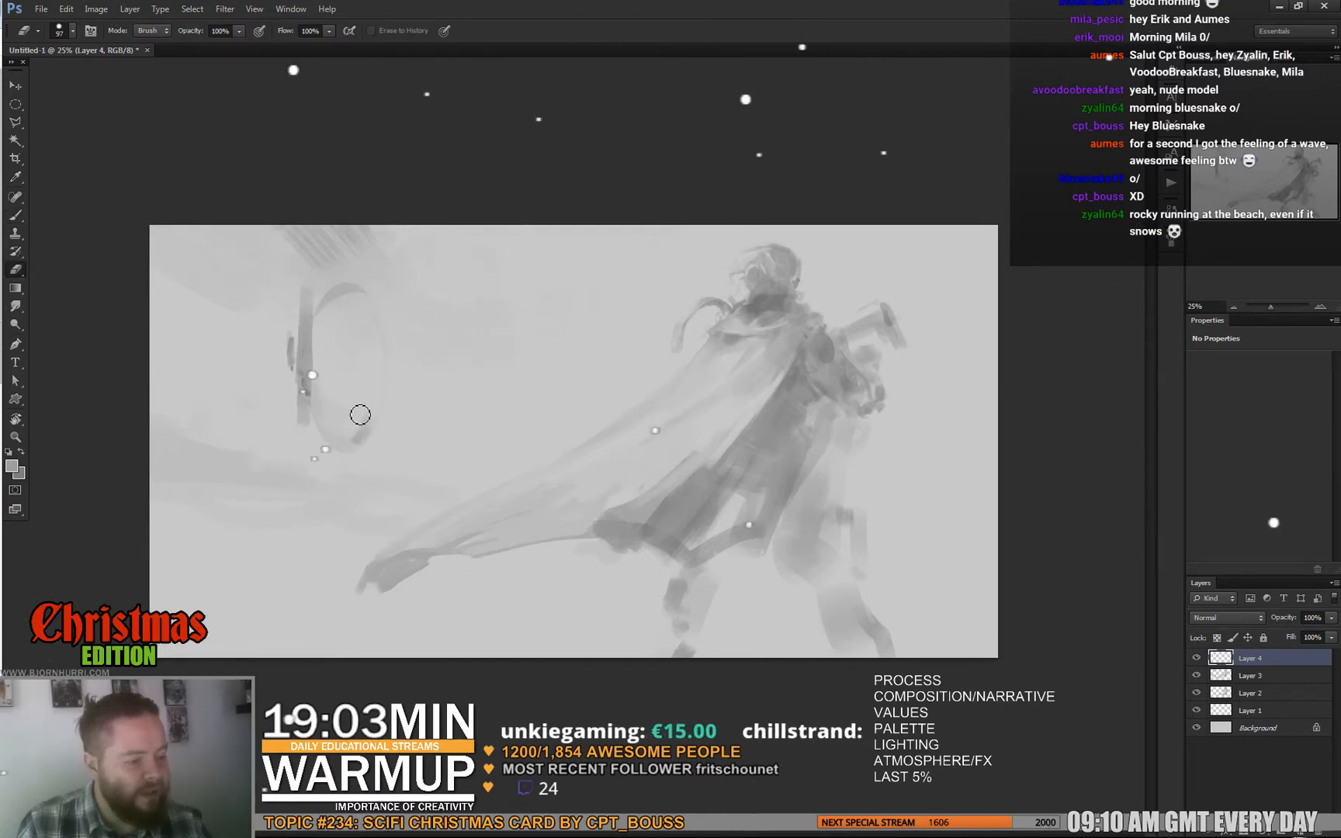
pyautogui.press('b')
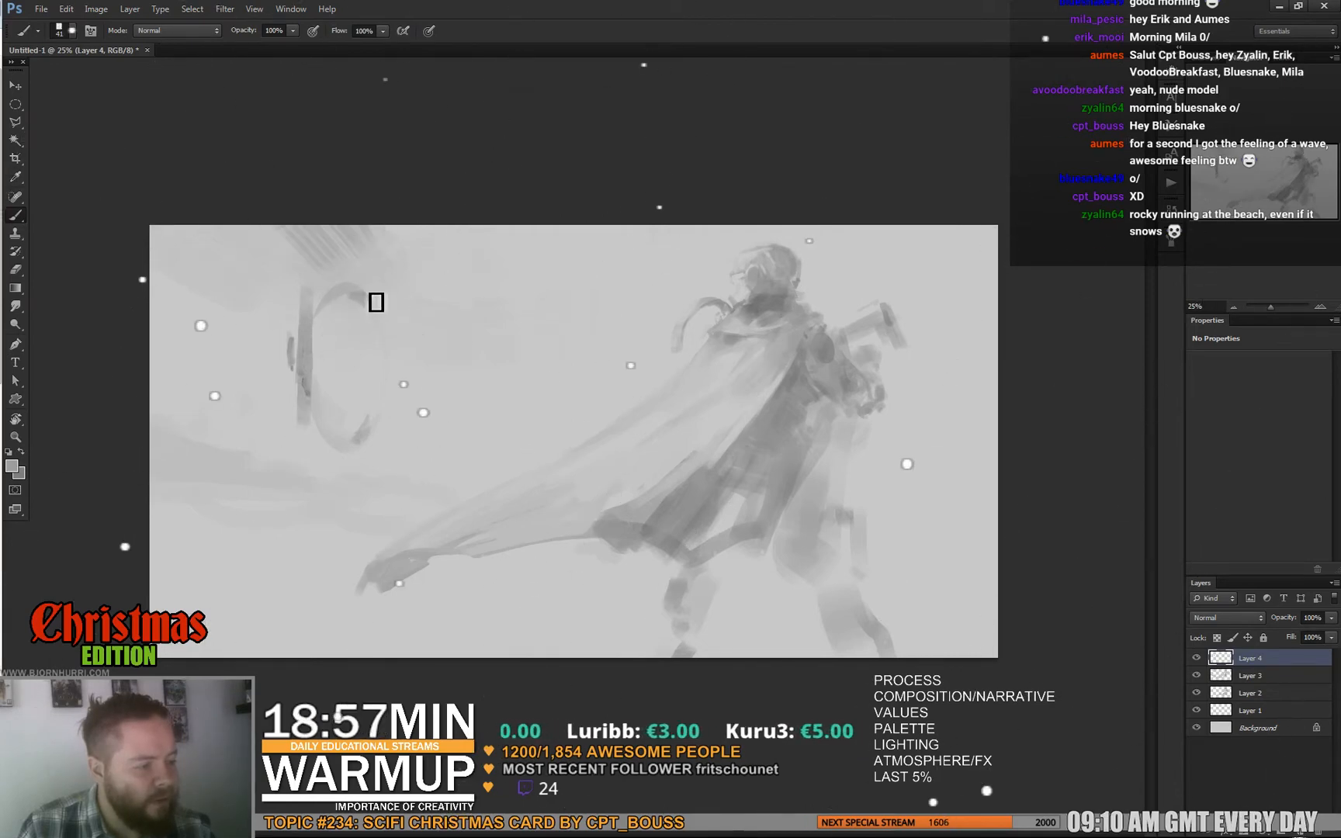
pyautogui.press('e')
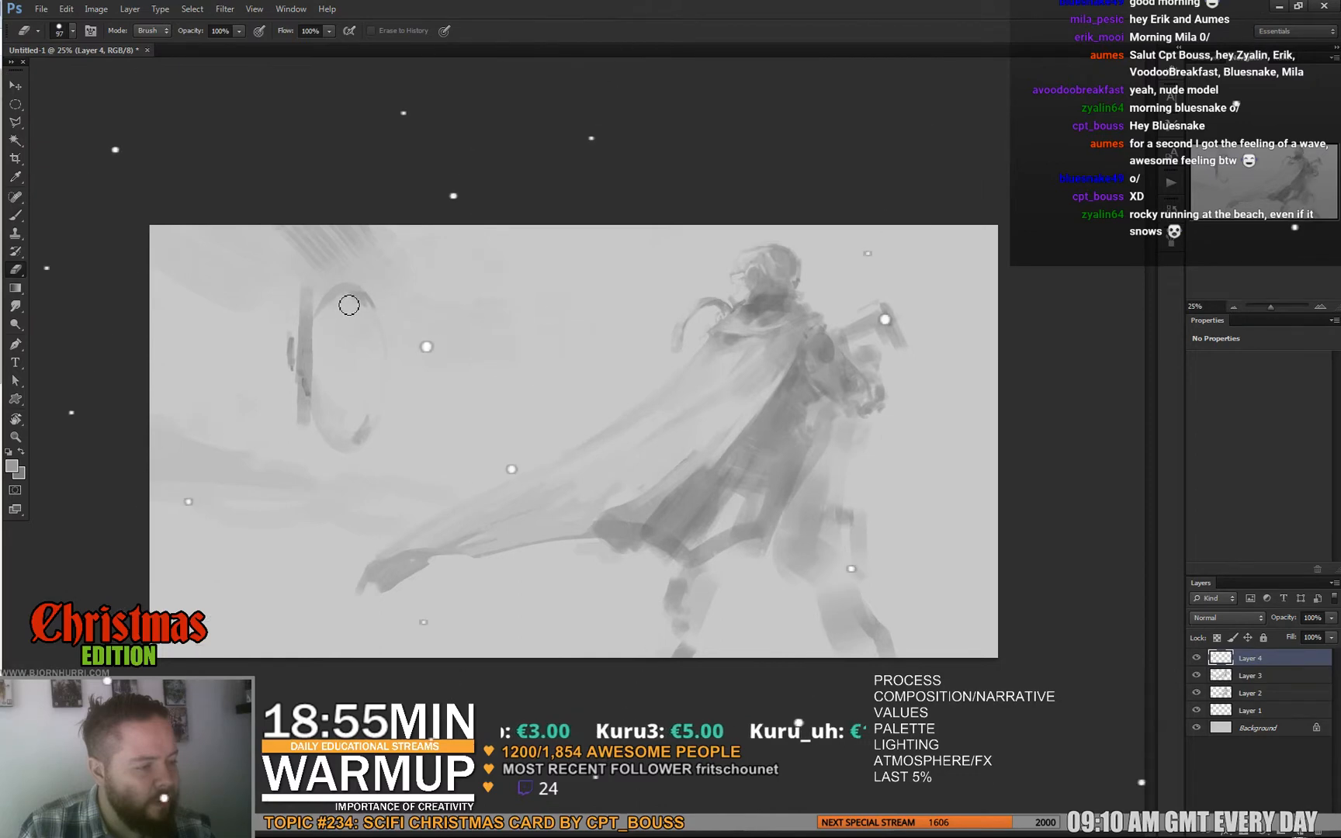
# Set the brush to 55 px, build up the ring's outline including its right side, and trim it with the eraser
pyautogui.press('b')
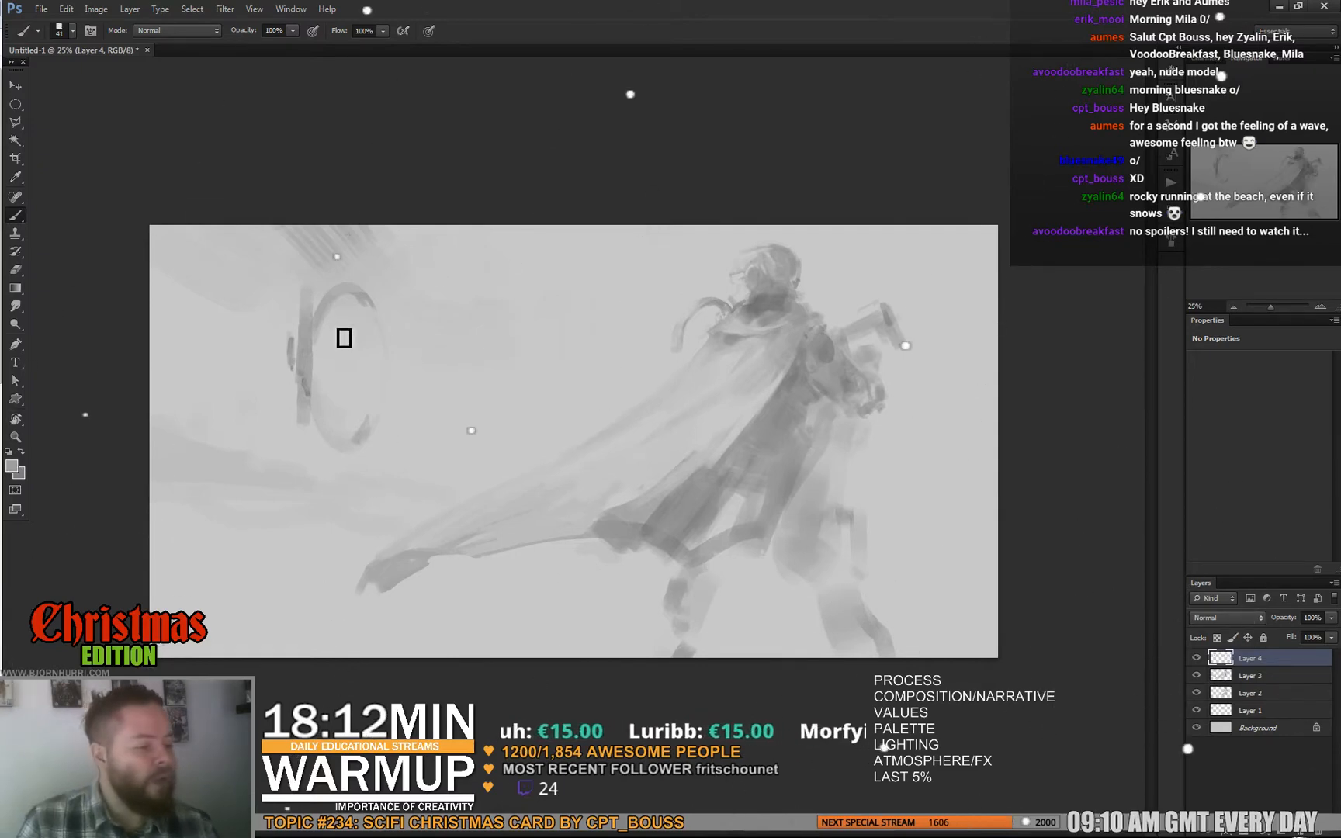
pyautogui.rightClick(355, 329)
pyautogui.moveTo(398, 364); pyautogui.dragTo(406, 364)
pyautogui.press('Return')
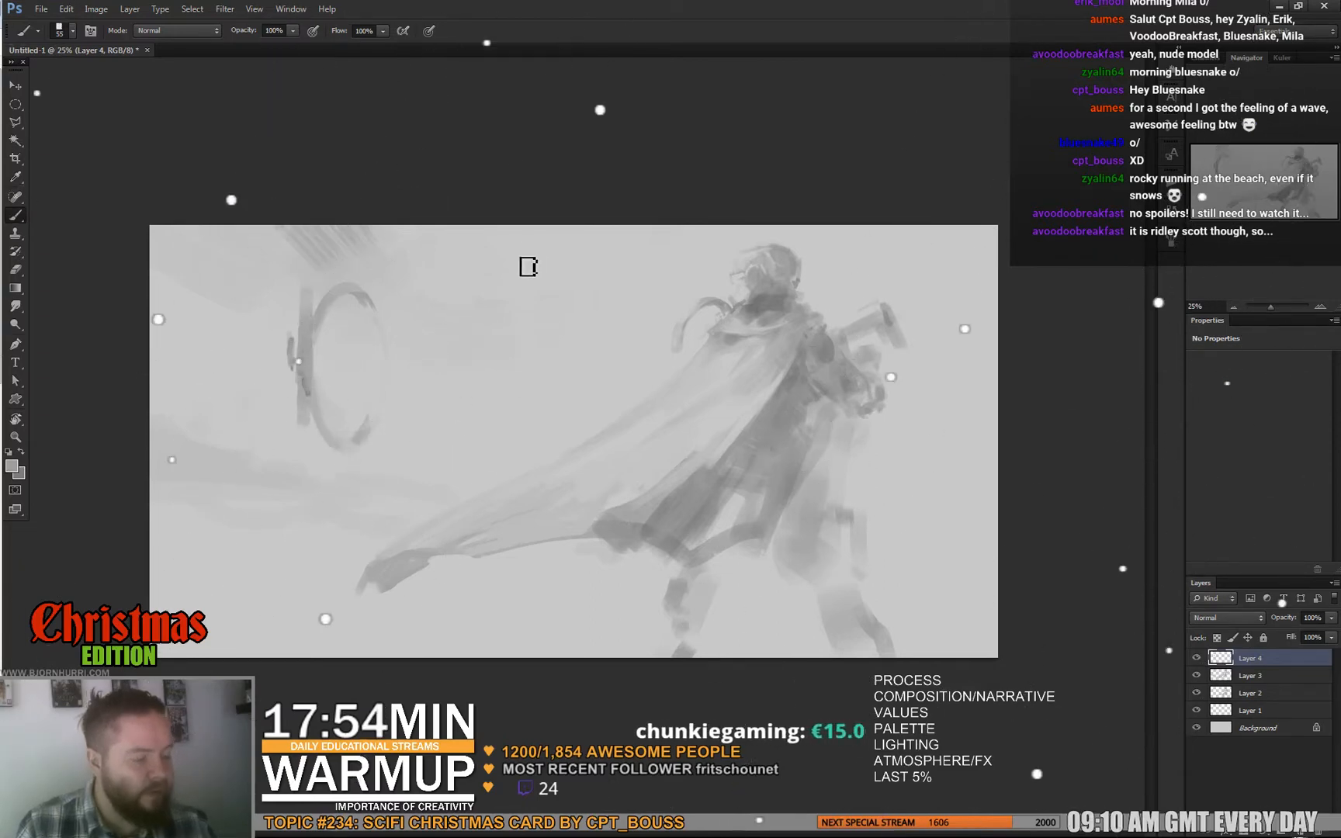
pyautogui.press('e')
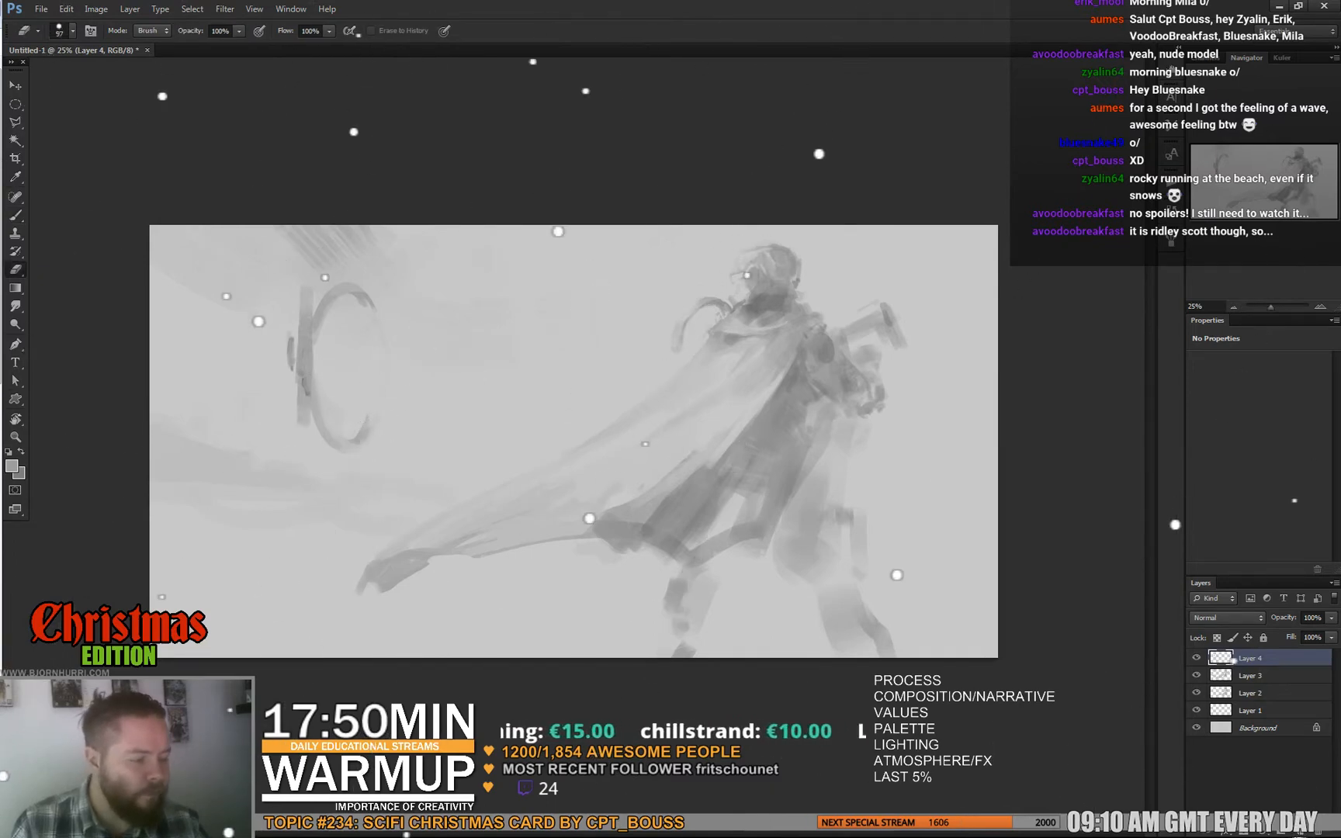
pyautogui.press('b')
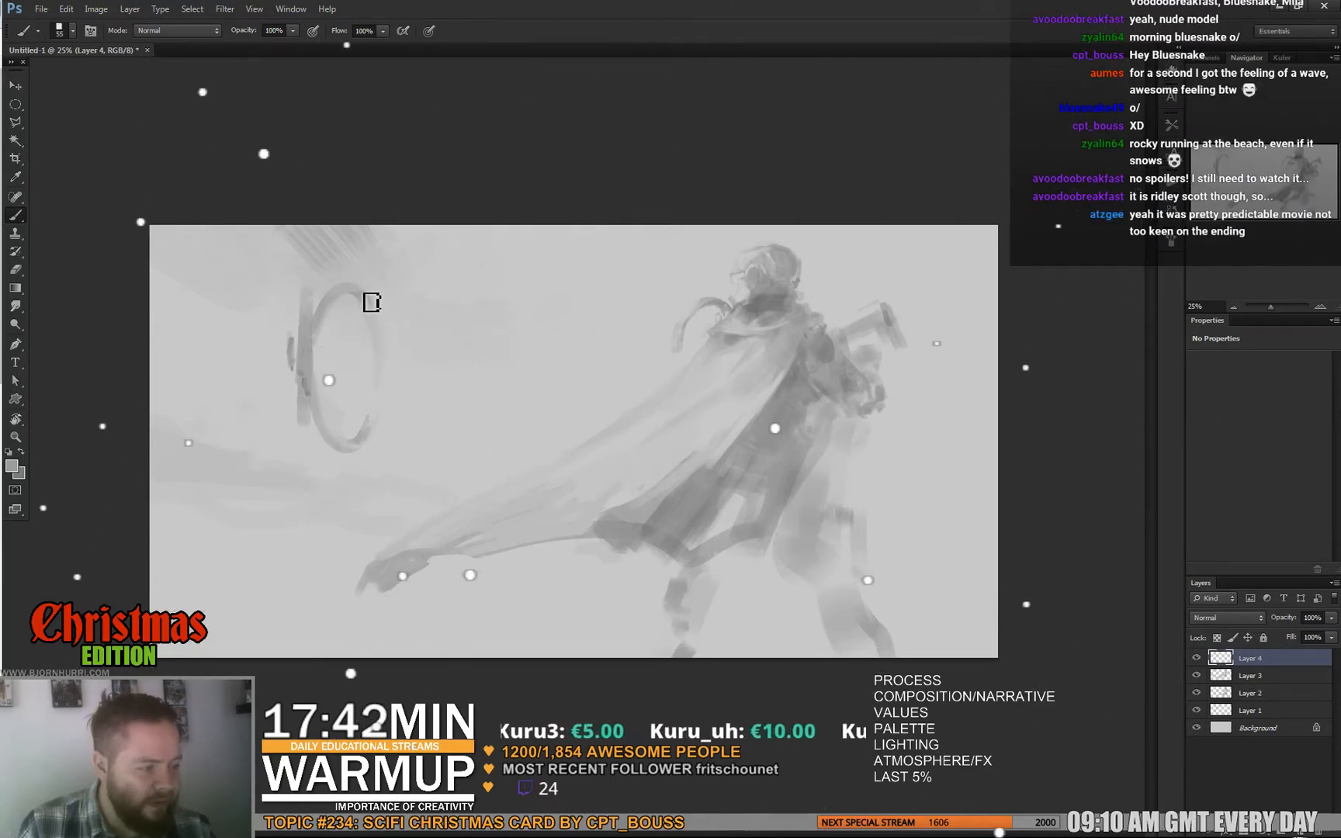
pyautogui.press('e')
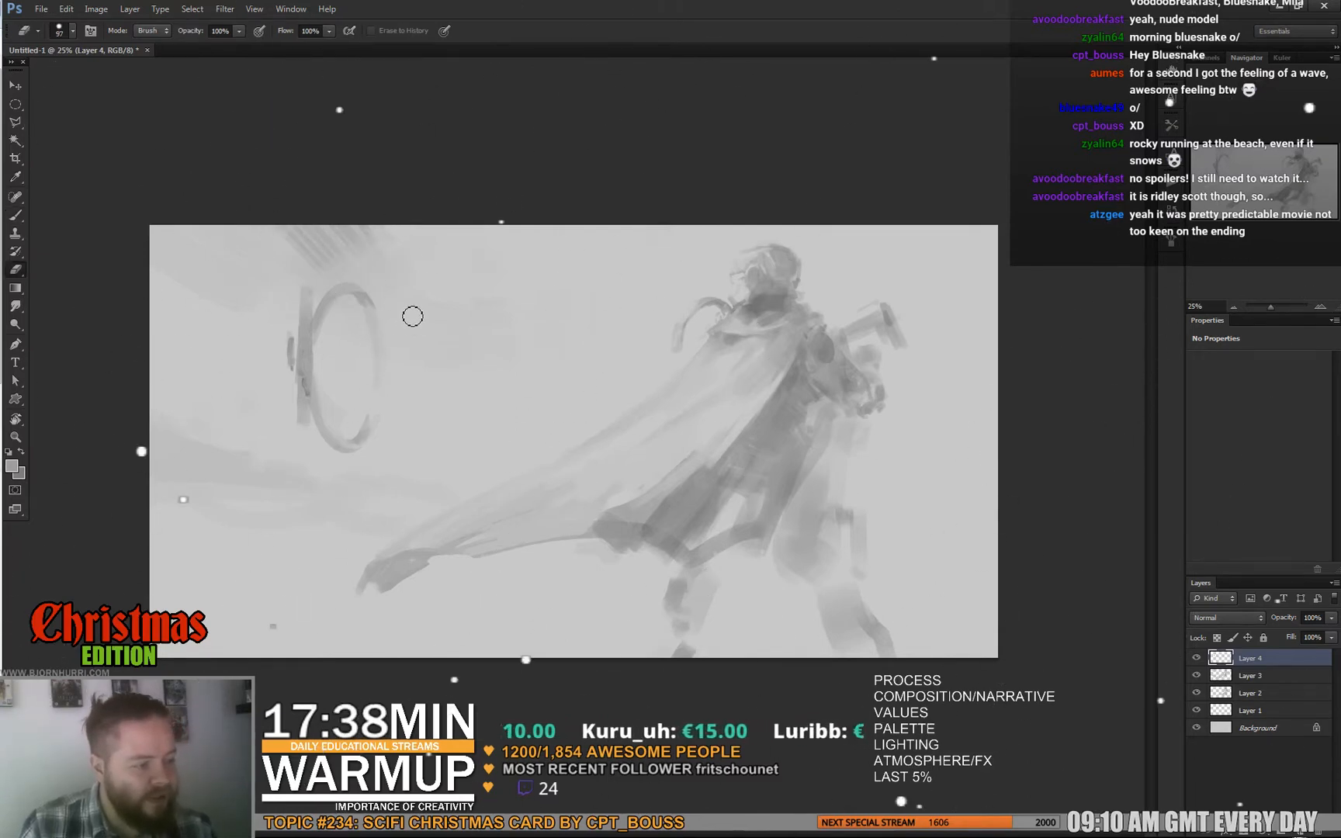
pyautogui.keyDown('alt'); pyautogui.click(442, 313); pyautogui.keyUp('alt')
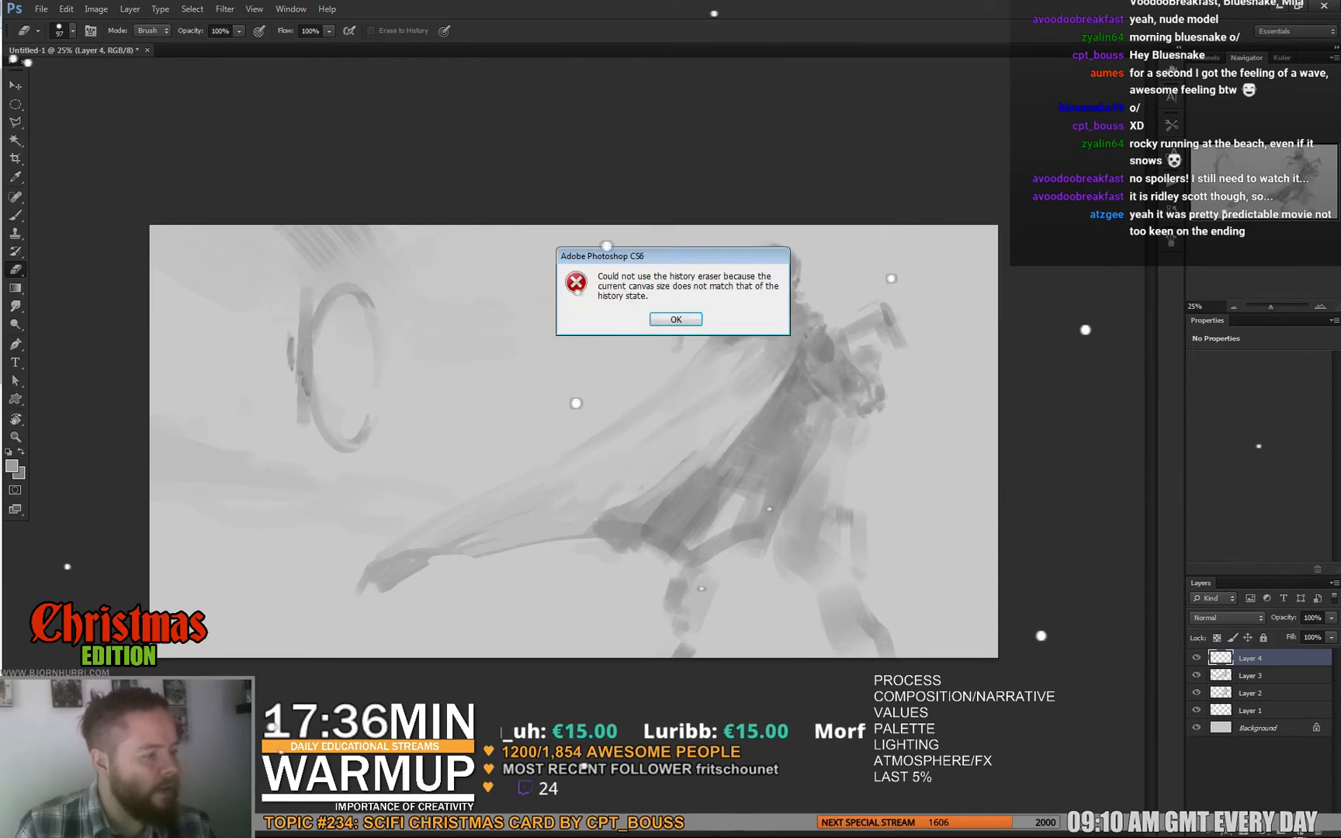
pyautogui.click(687, 320)
# Sample the light background grey, set the brush to 23 px, and refine the upper part of the elliptical ring
pyautogui.press('b')
pyautogui.keyDown('alt'); pyautogui.click(448, 388); pyautogui.keyUp('alt')
pyautogui.rightClick(452, 349)
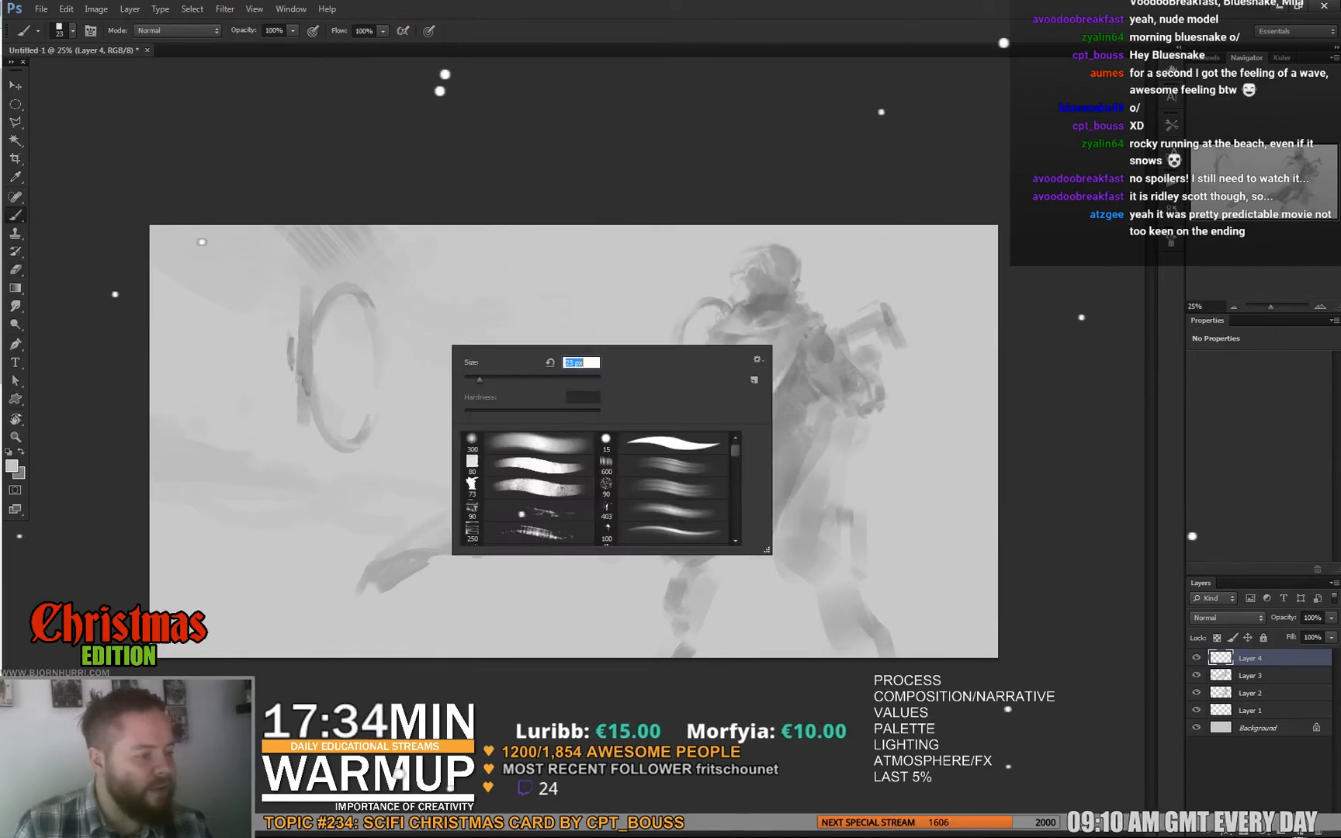
pyautogui.click(345, 301)
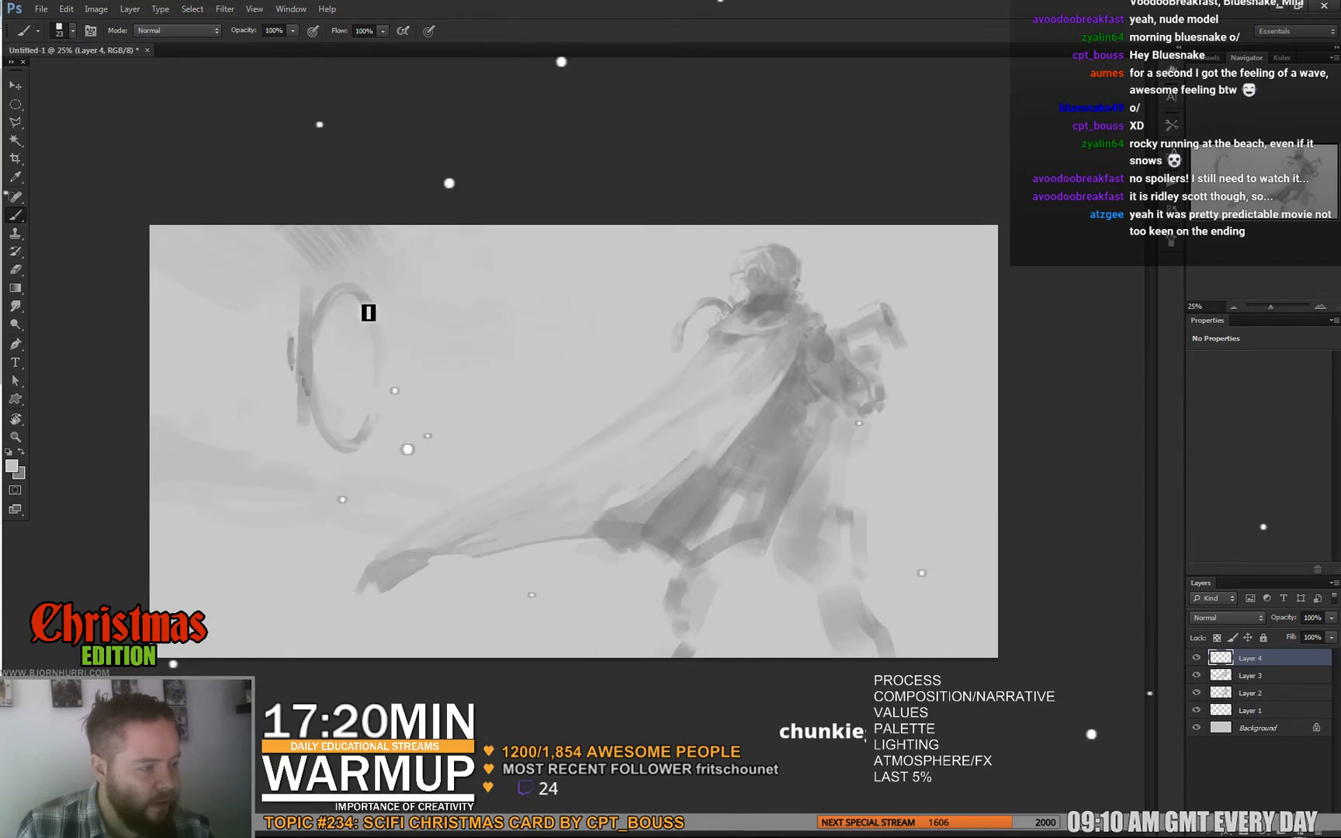
# Set the brush to 71 px and reinforce the upper part of the vertical bar beside the ring
pyautogui.rightClick(384, 380)
pyautogui.moveTo(386, 385); pyautogui.dragTo(419, 385)
pyautogui.click(306, 333)
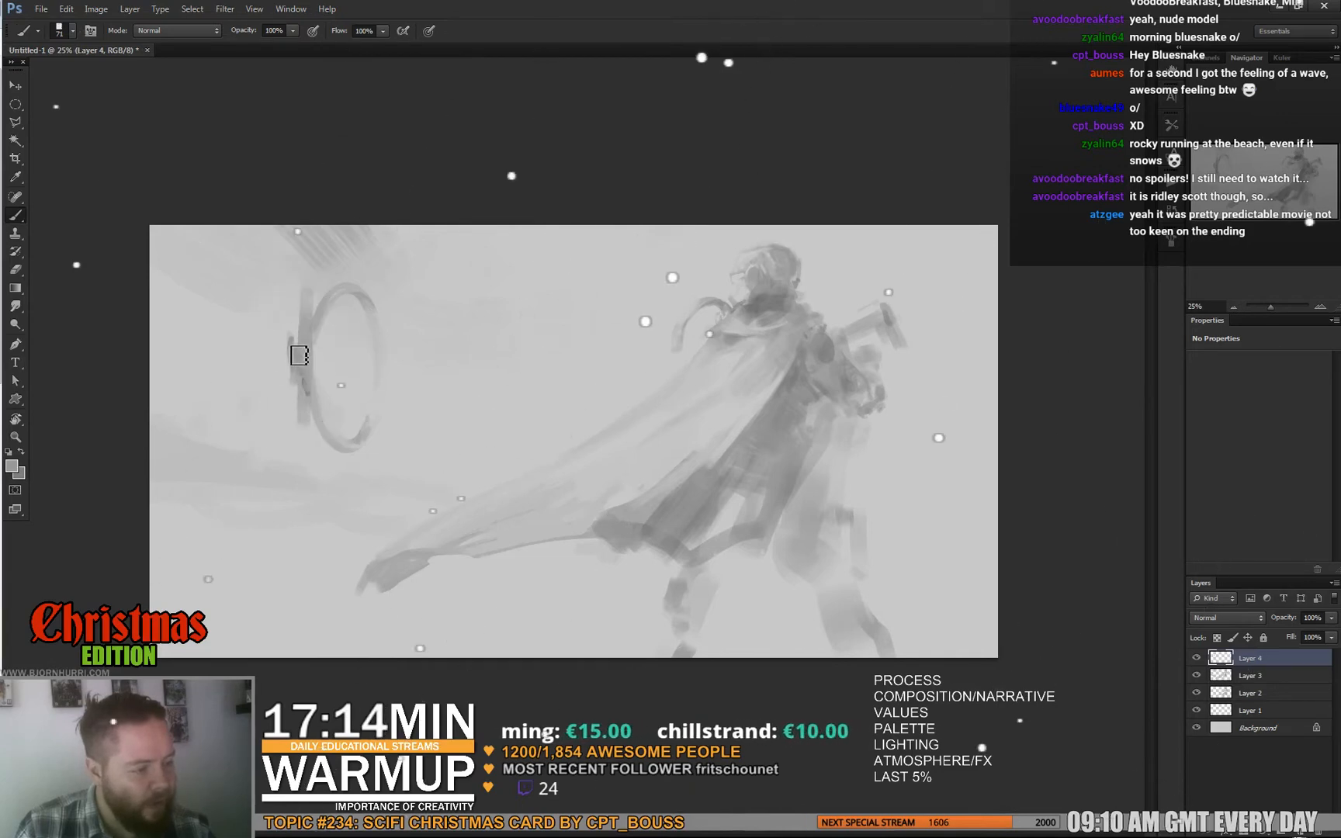
# Set the brush to 31 px, extend the vertical bar's lower end, and define its edge along the ring with sampled grey
pyautogui.rightClick(309, 420)
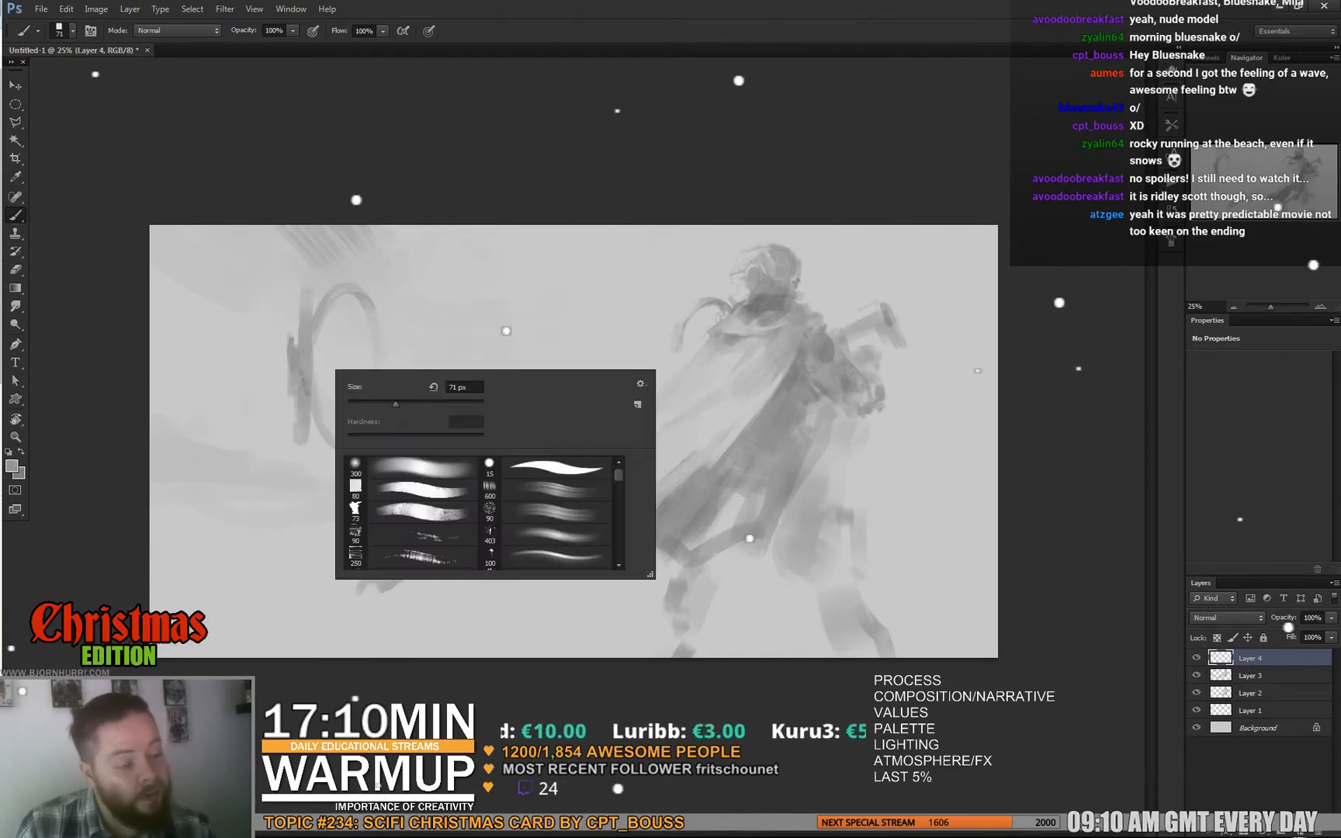
pyautogui.click(307, 414)
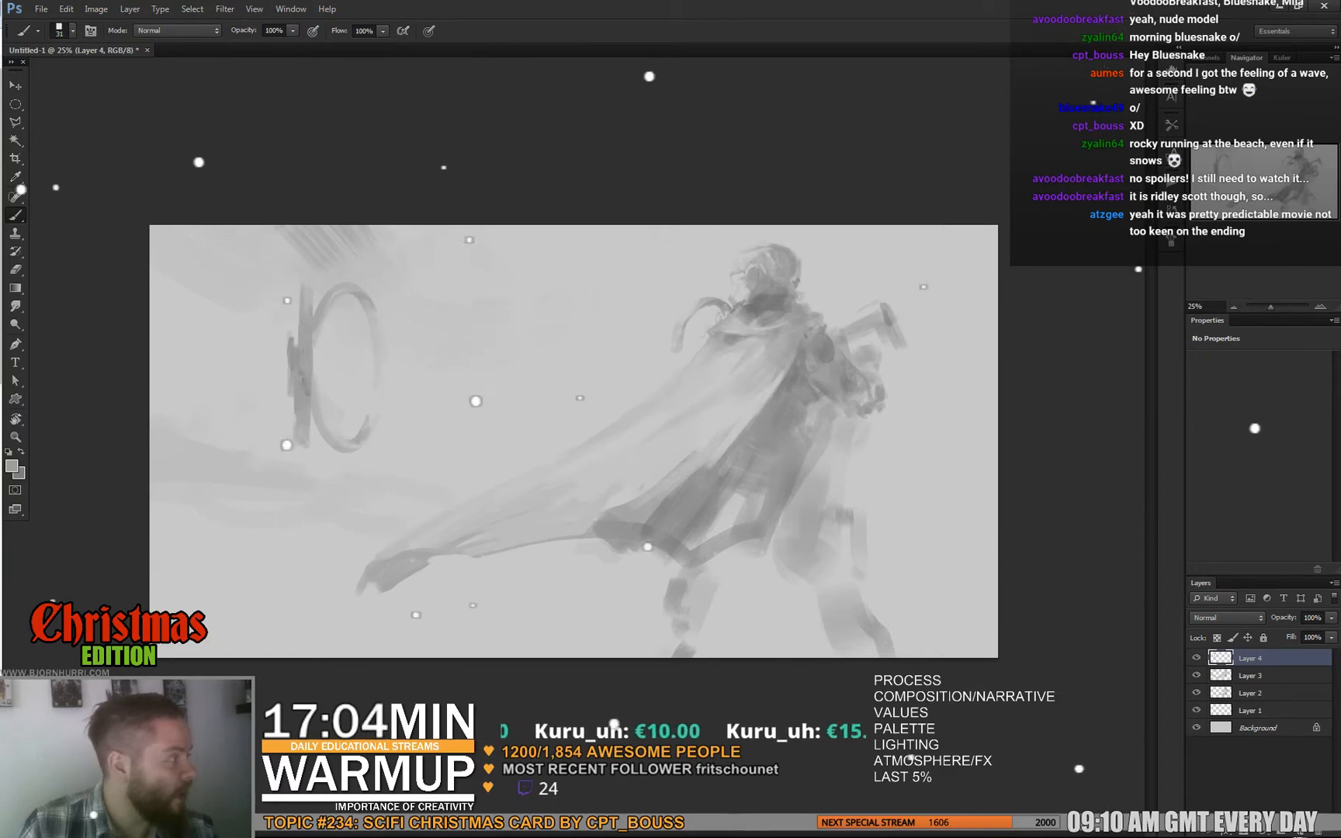
pyautogui.keyDown('alt'); pyautogui.click(316, 332); pyautogui.keyUp('alt')
pyautogui.moveTo(322, 303)
pyautogui.mouseDown()
pyautogui.moveTo(317, 387)
pyautogui.moveTo(320, 373)
pyautogui.mouseUp()
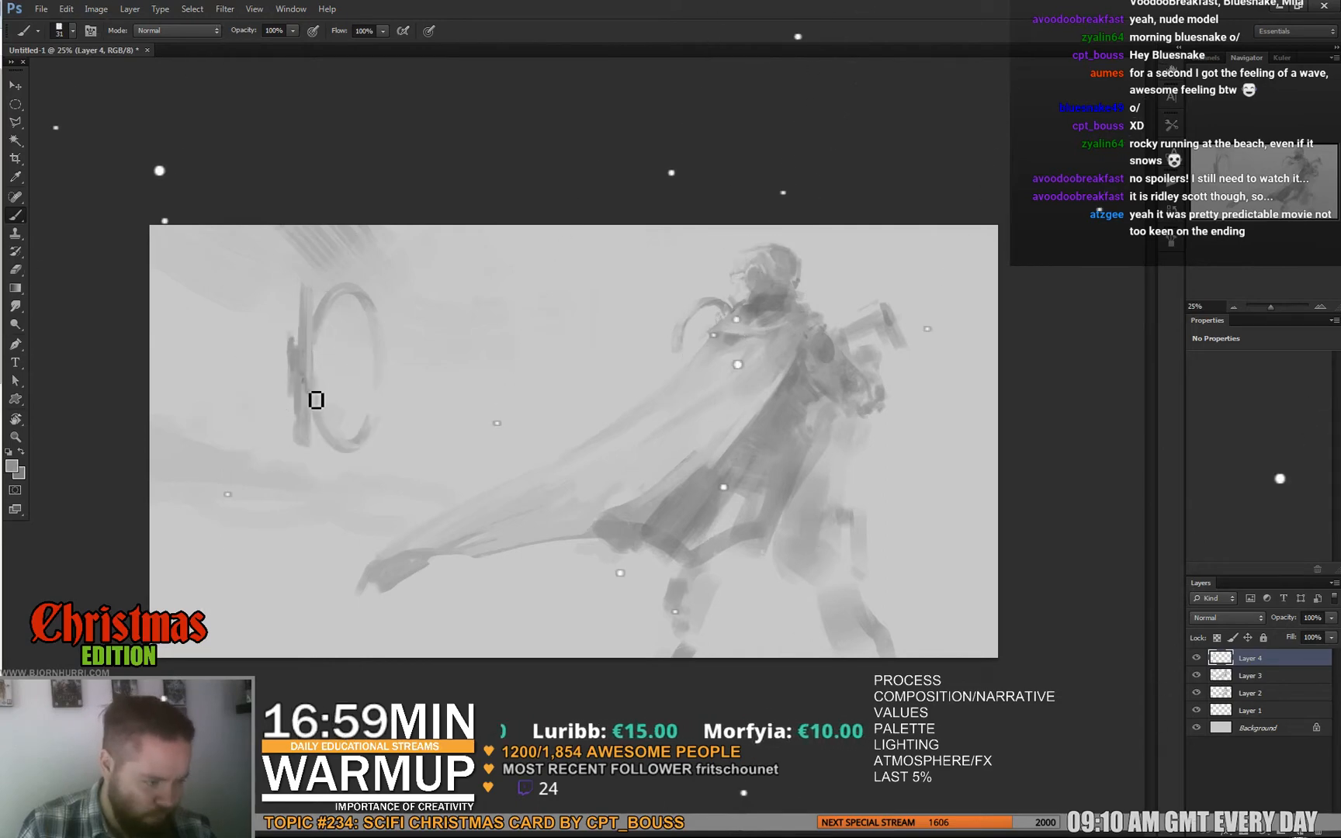
pyautogui.moveTo(315, 399); pyautogui.dragTo(309, 448)
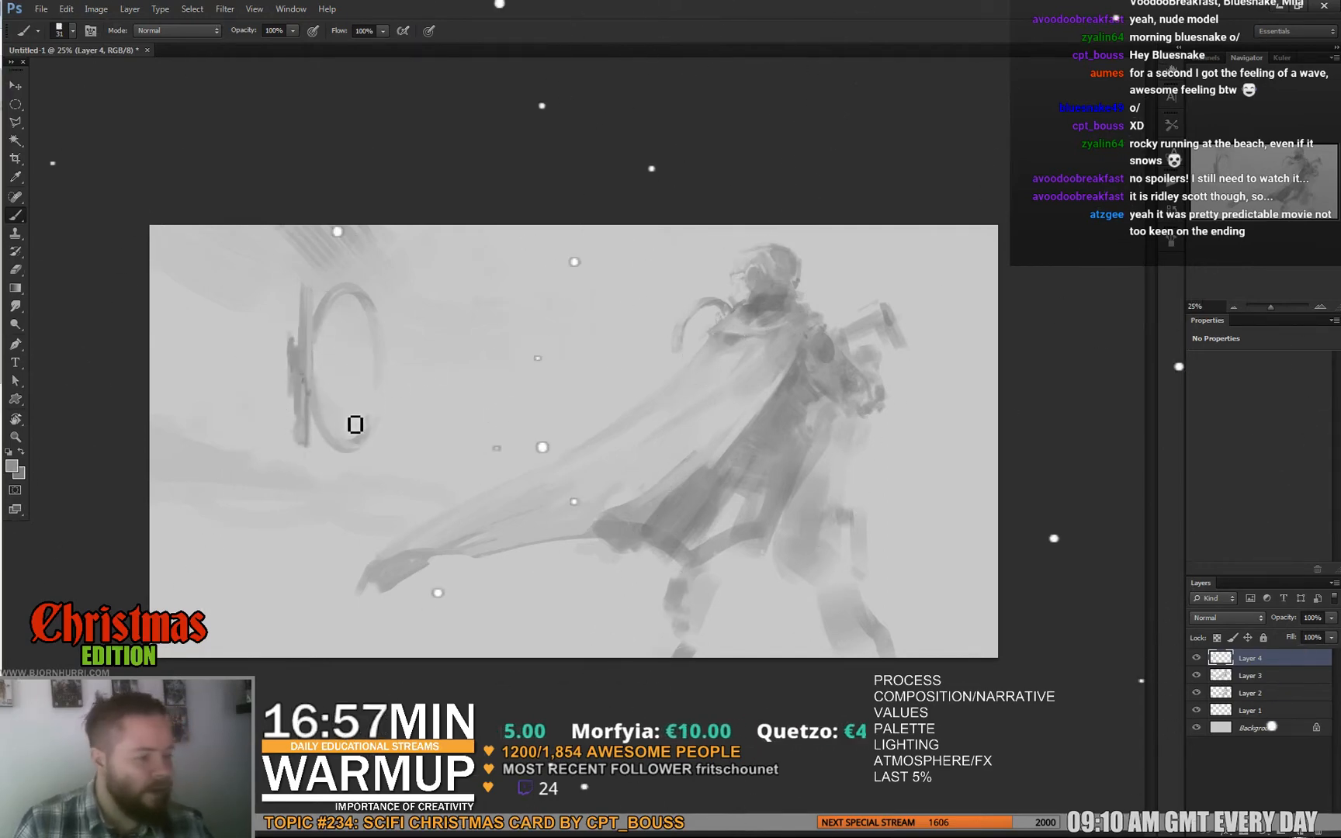
# Set the brush to 93 px, paint a soft shadow on the ground below the bar, and thicken the bar's upper section
pyautogui.rightClick(368, 499)
pyautogui.click(423, 534)
pyautogui.click(305, 523)
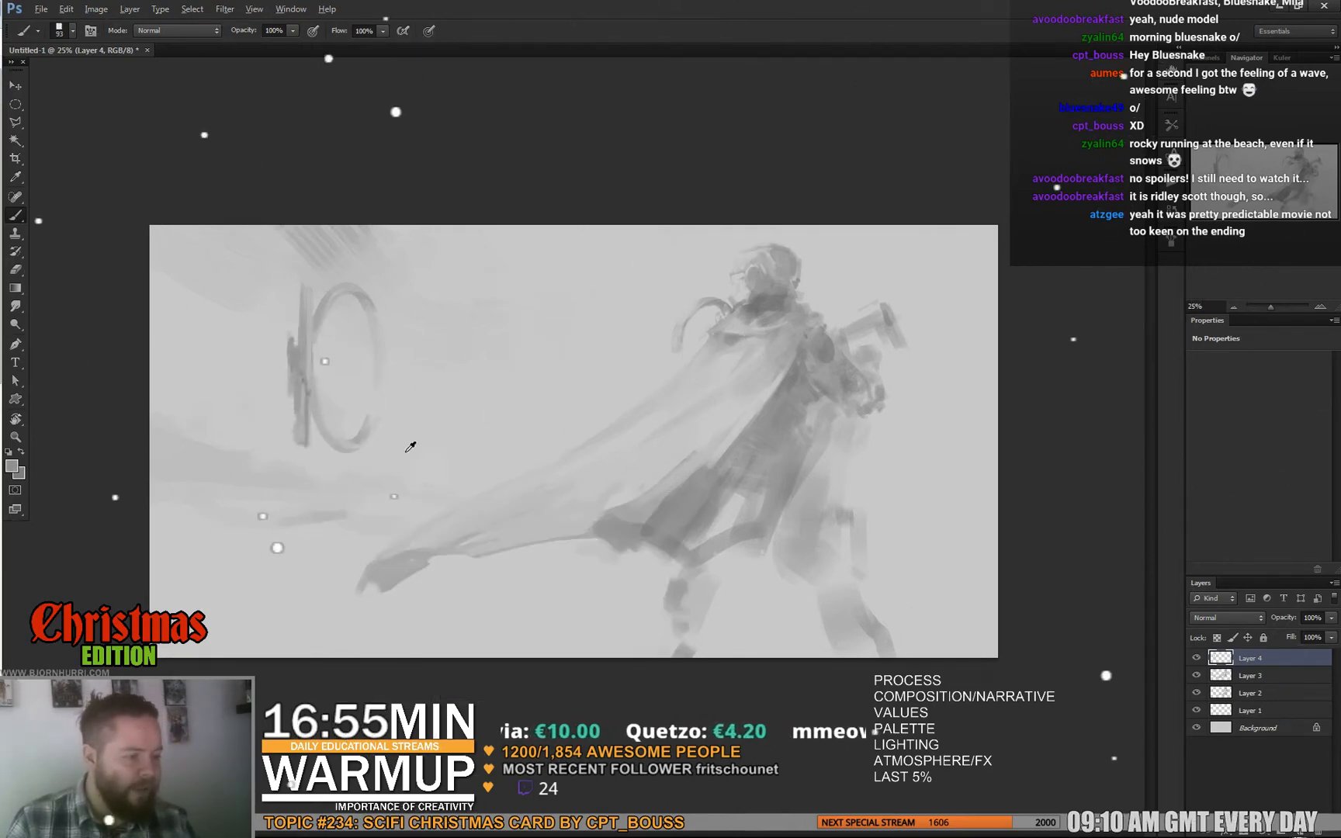
pyautogui.keyDown('alt'); pyautogui.click(296, 361); pyautogui.keyUp('alt')
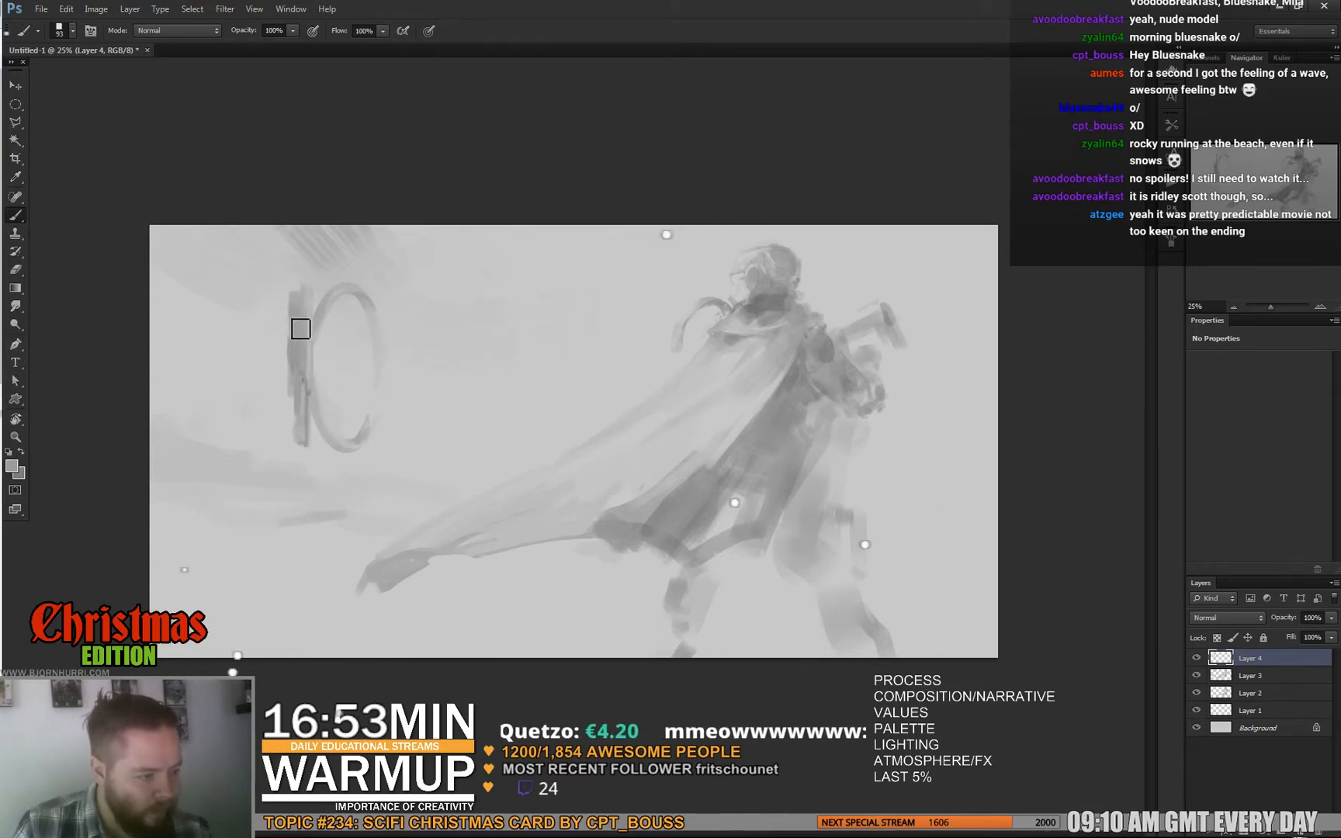
pyautogui.keyDown('alt'); pyautogui.click(285, 341); pyautogui.keyUp('alt')
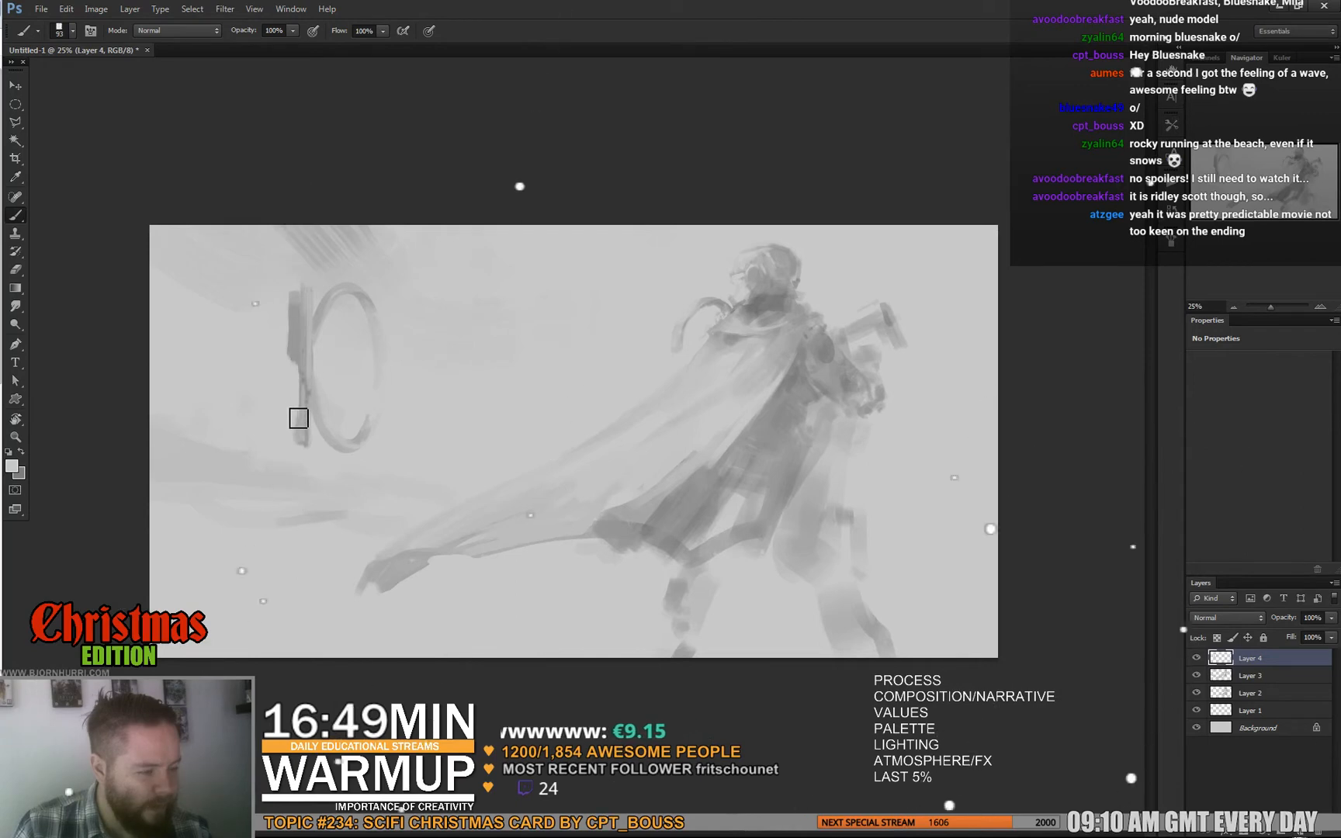
# Set the brush to 28 px and shape the lower end and upper block of the vertical bar
pyautogui.rightClick(350, 386)
pyautogui.write('28')
pyautogui.press('Return')
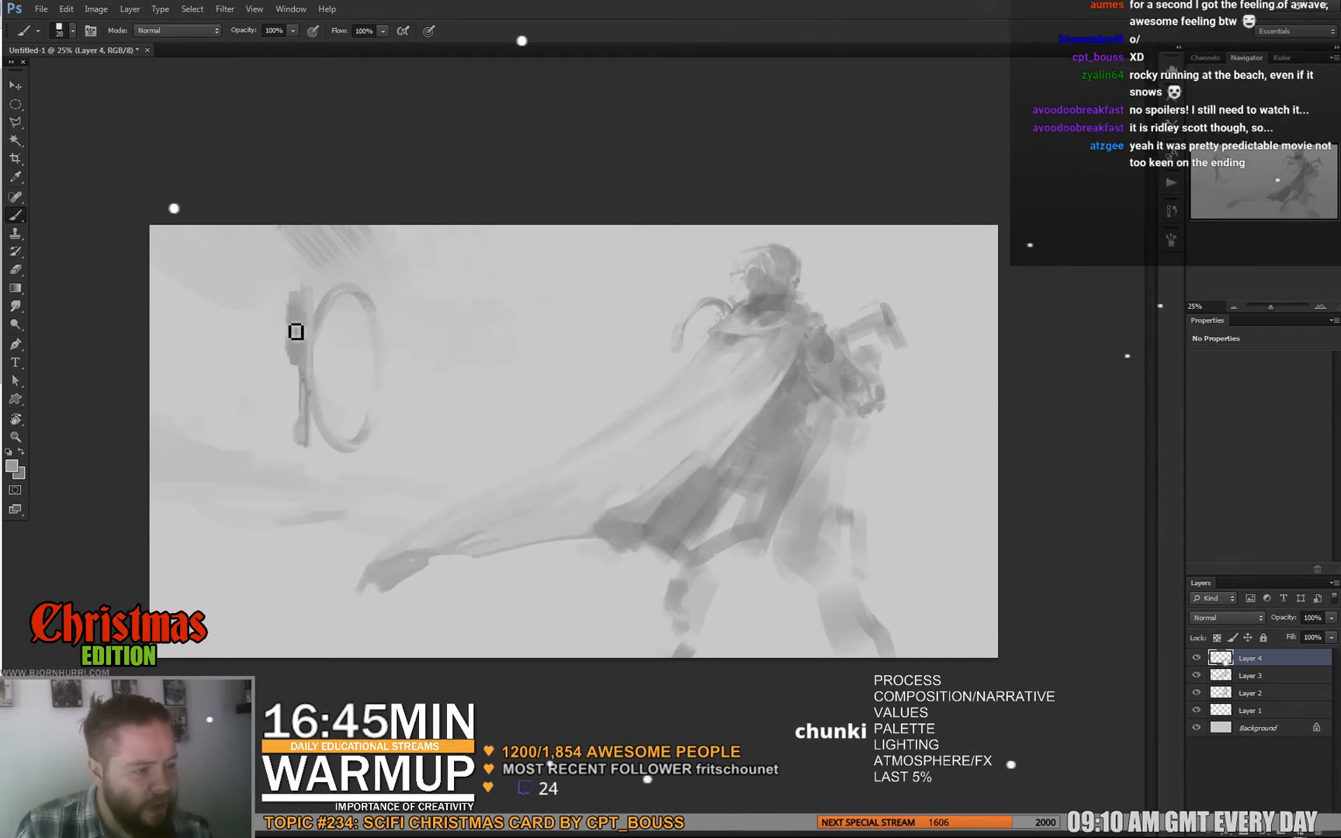
# Enlarge the brush and carve the bar into a slimmer post with a block near its top, using sampled greys
pyautogui.rightClick(347, 289)
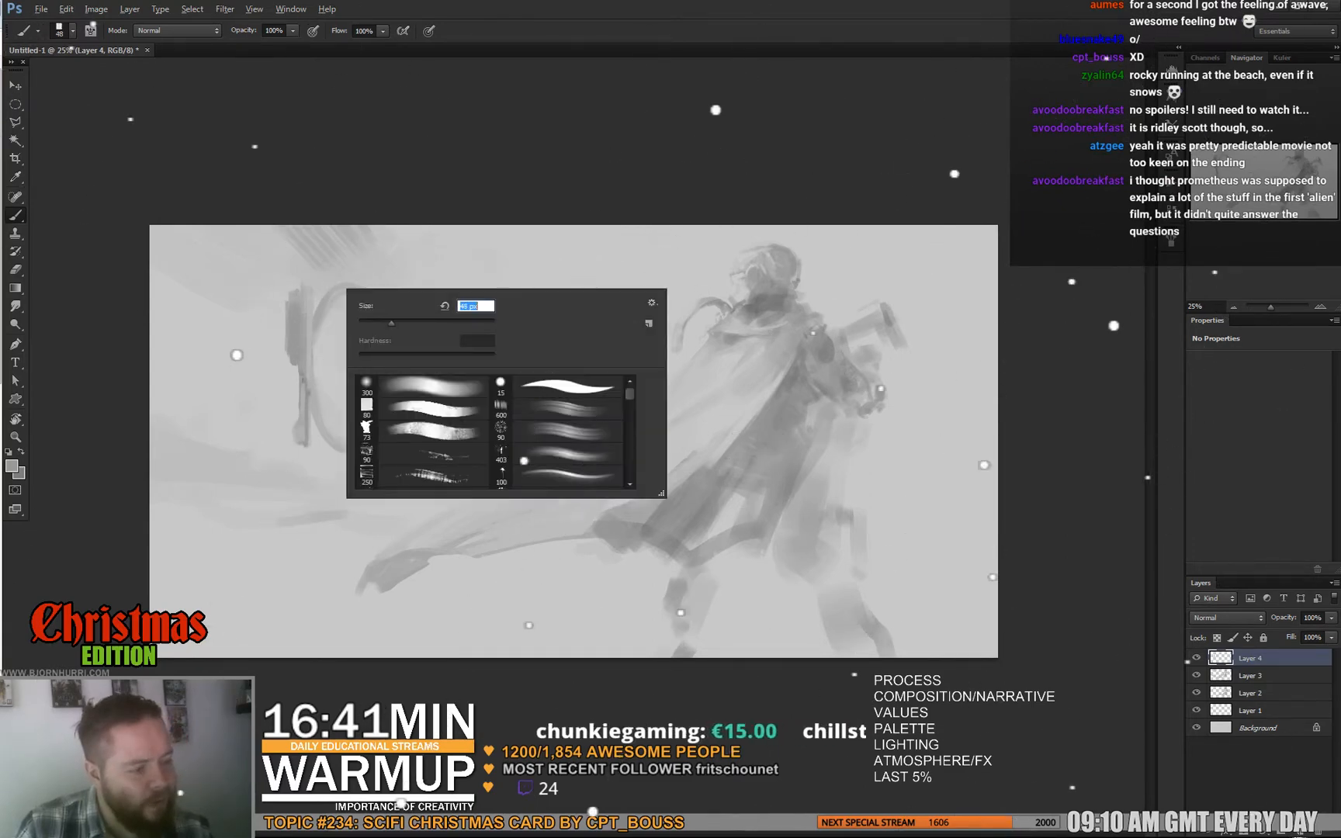
pyautogui.press('Escape')
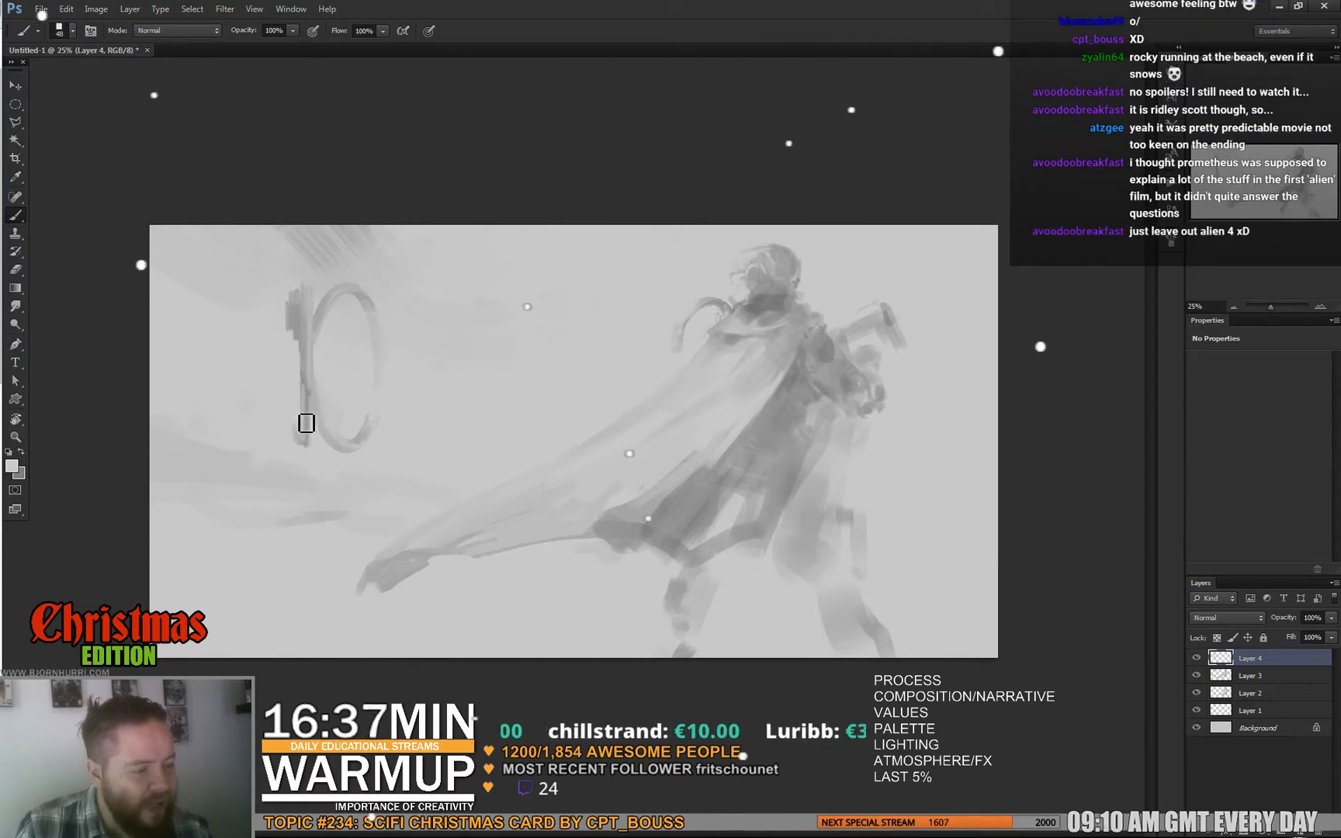
pyautogui.keyDown('alt'); pyautogui.click(308, 380); pyautogui.keyUp('alt')
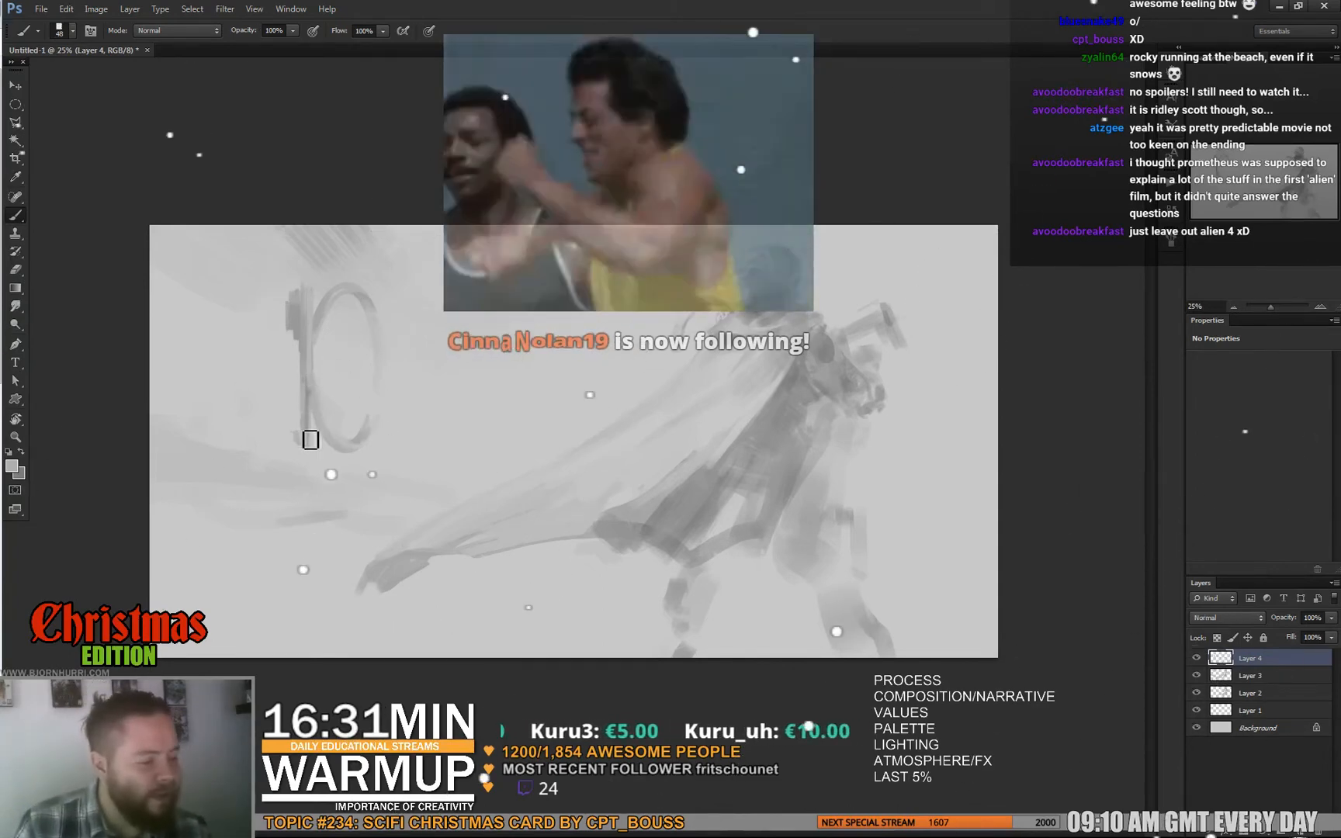
# Set the brush to 32 px, repaint the bar's upper section as a plain strip, and erase its top end
pyautogui.rightClick(361, 311)
pyautogui.press('Return')
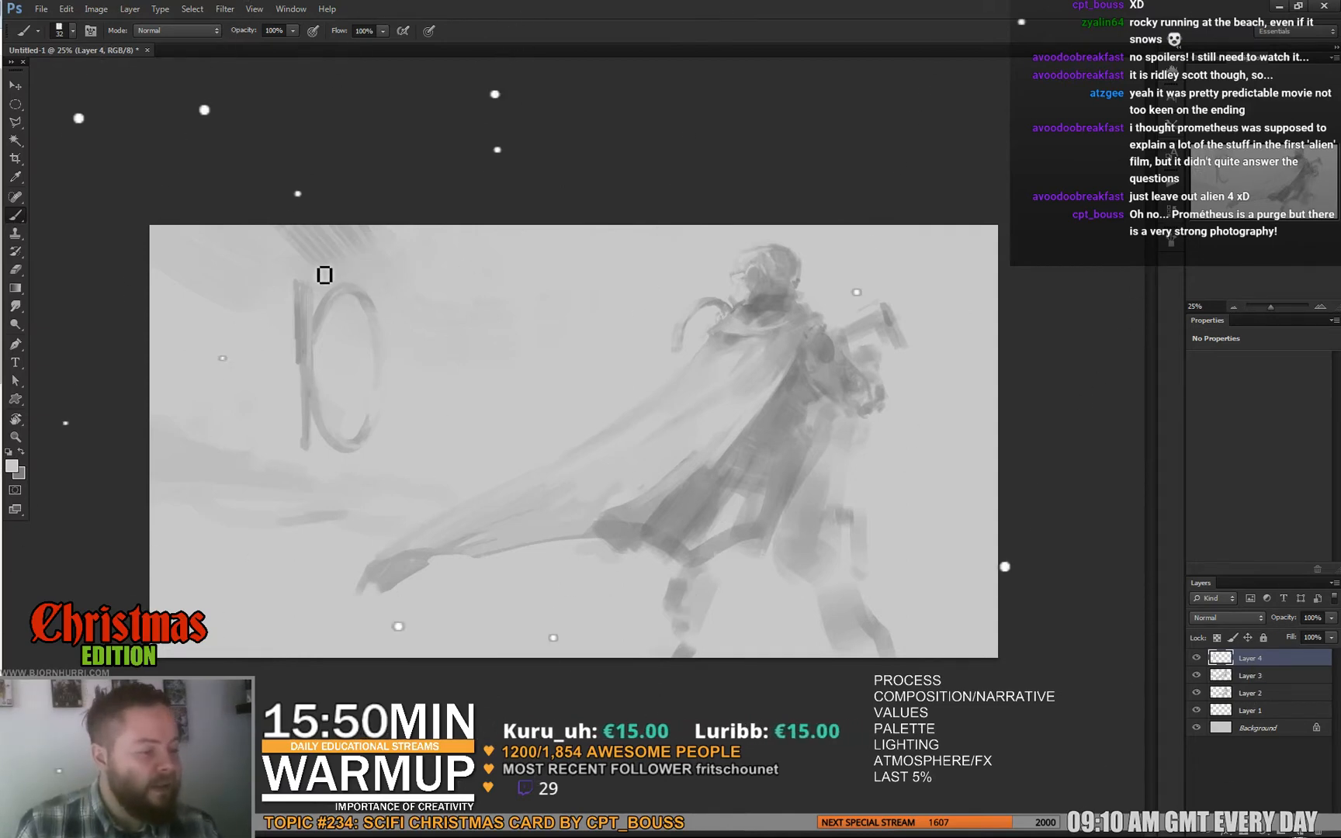
pyautogui.press('e')
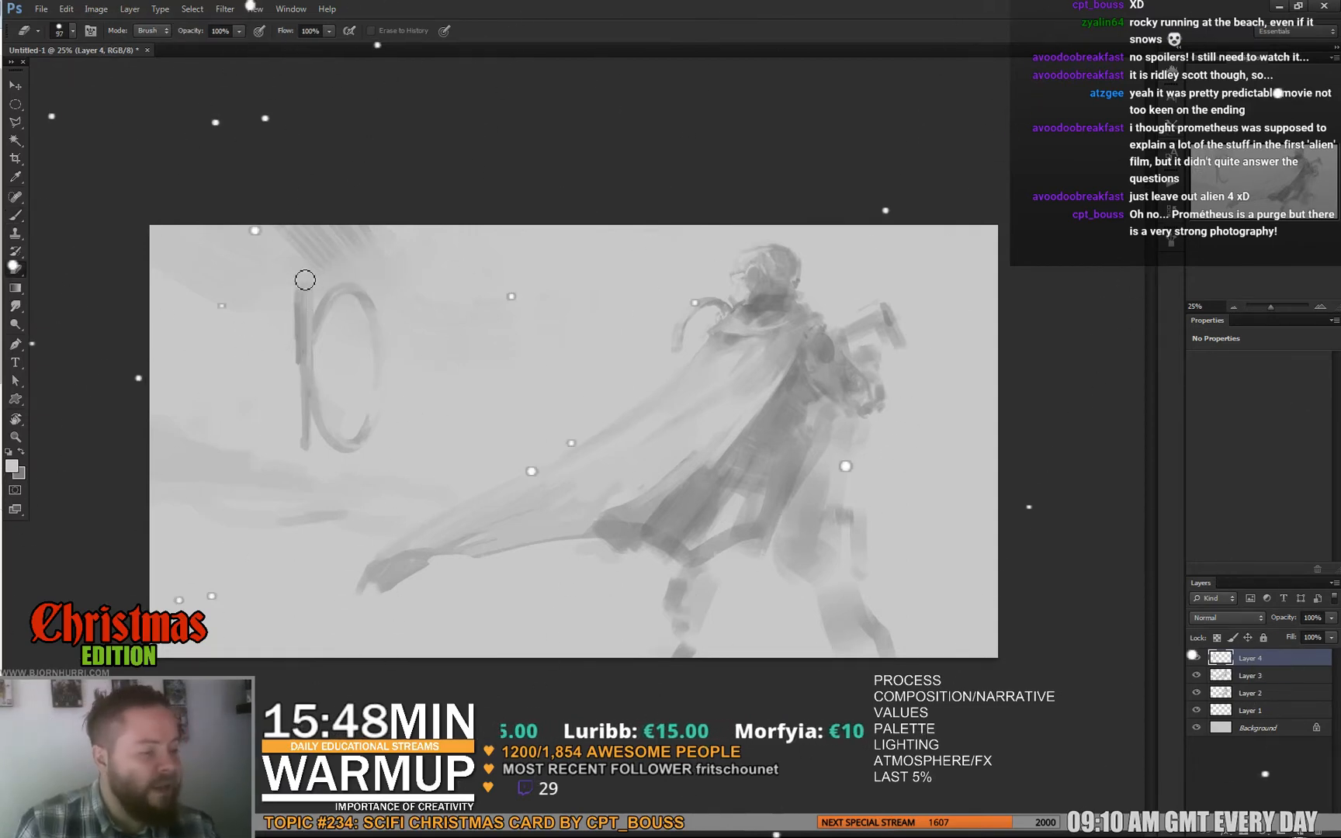
pyautogui.moveTo(303, 278); pyautogui.dragTo(296, 307)
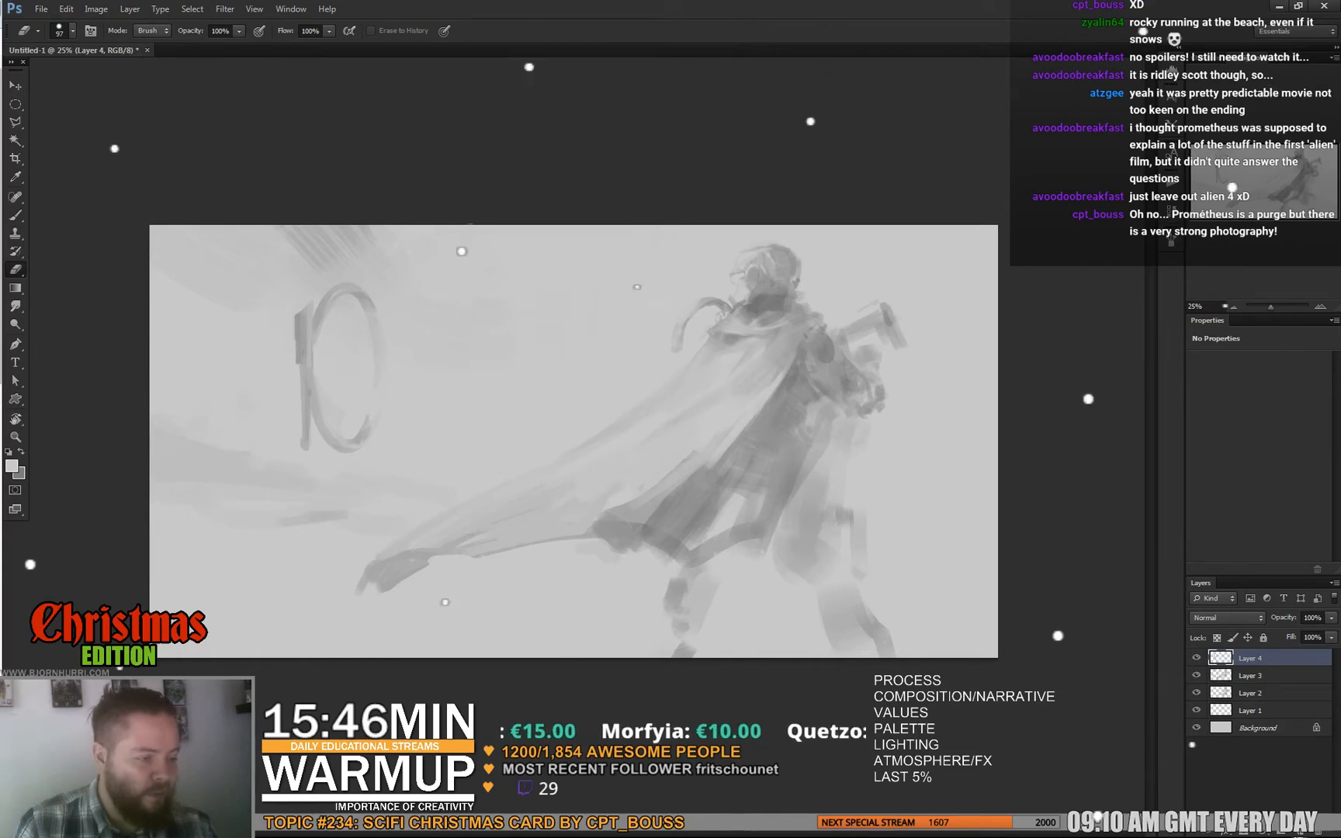
# Lengthen the post down to the ground and add small details around its middle with 19 px and 43 px brushes
pyautogui.press('b')
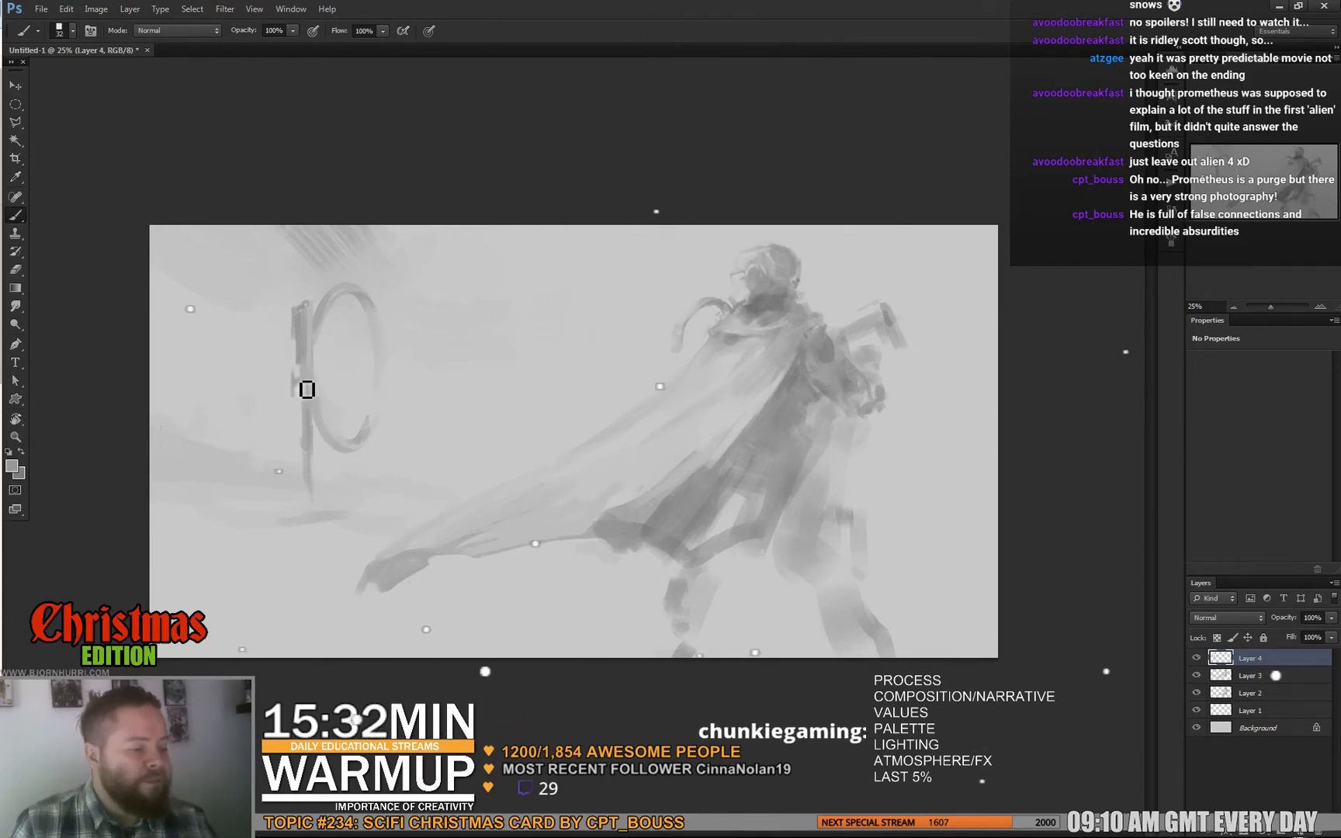
pyautogui.rightClick(357, 344)
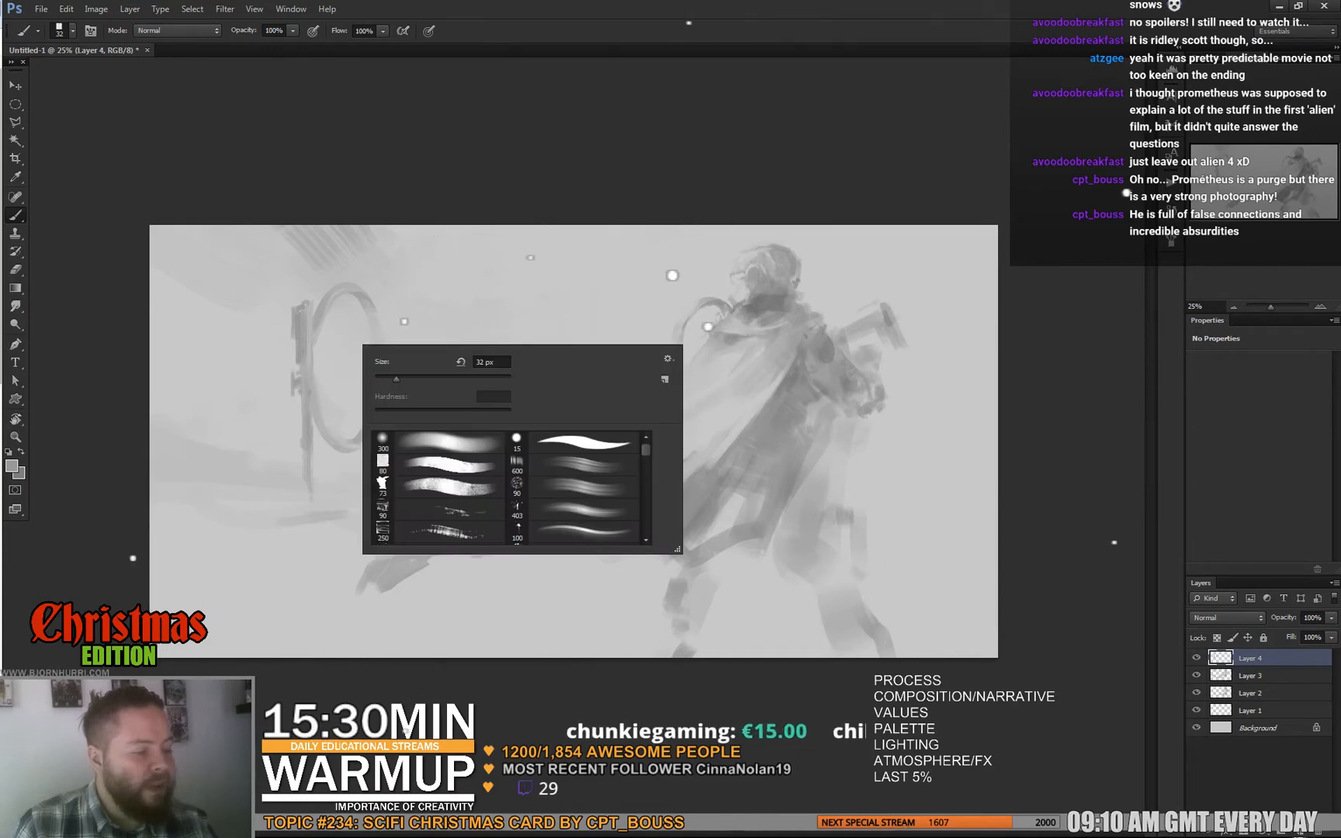
pyautogui.click(388, 375)
pyautogui.click(321, 365)
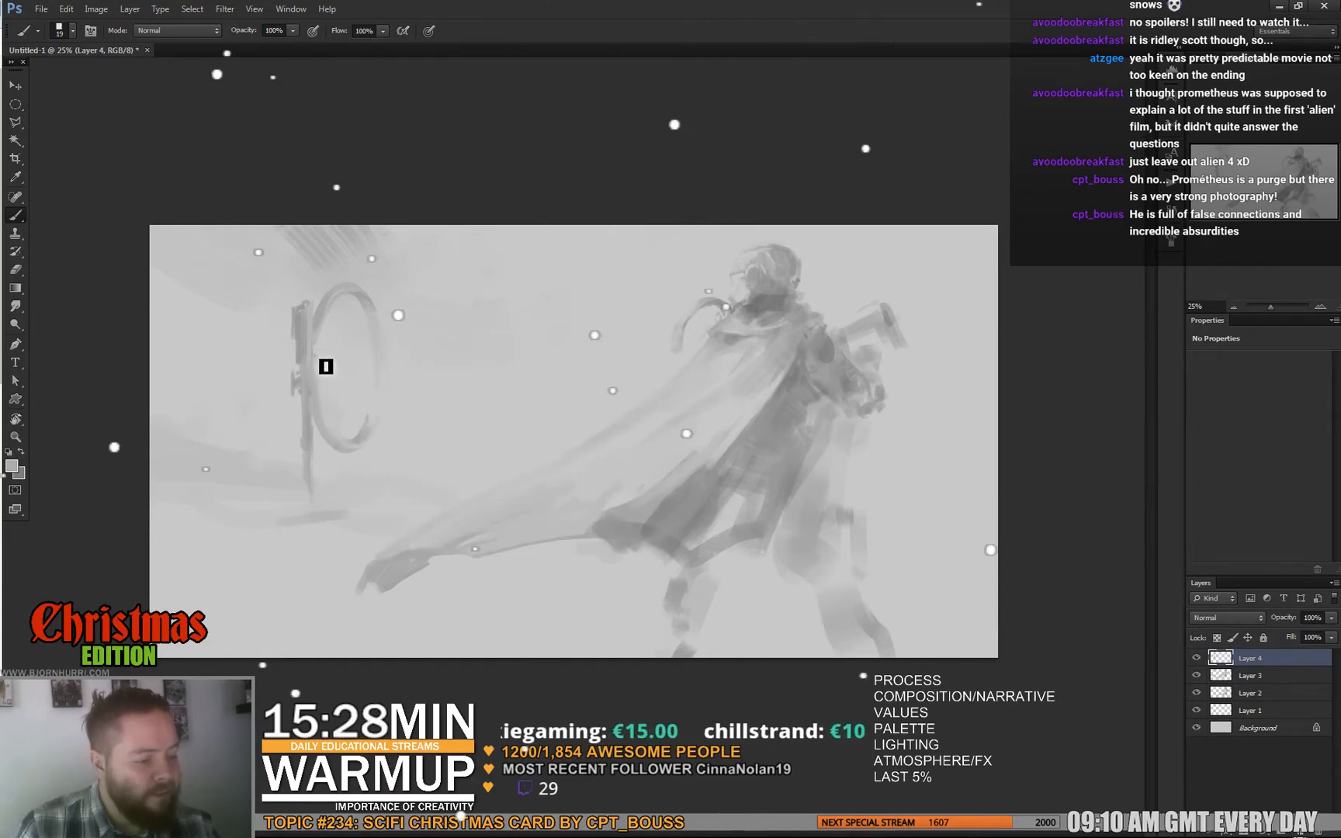
pyautogui.rightClick(464, 445)
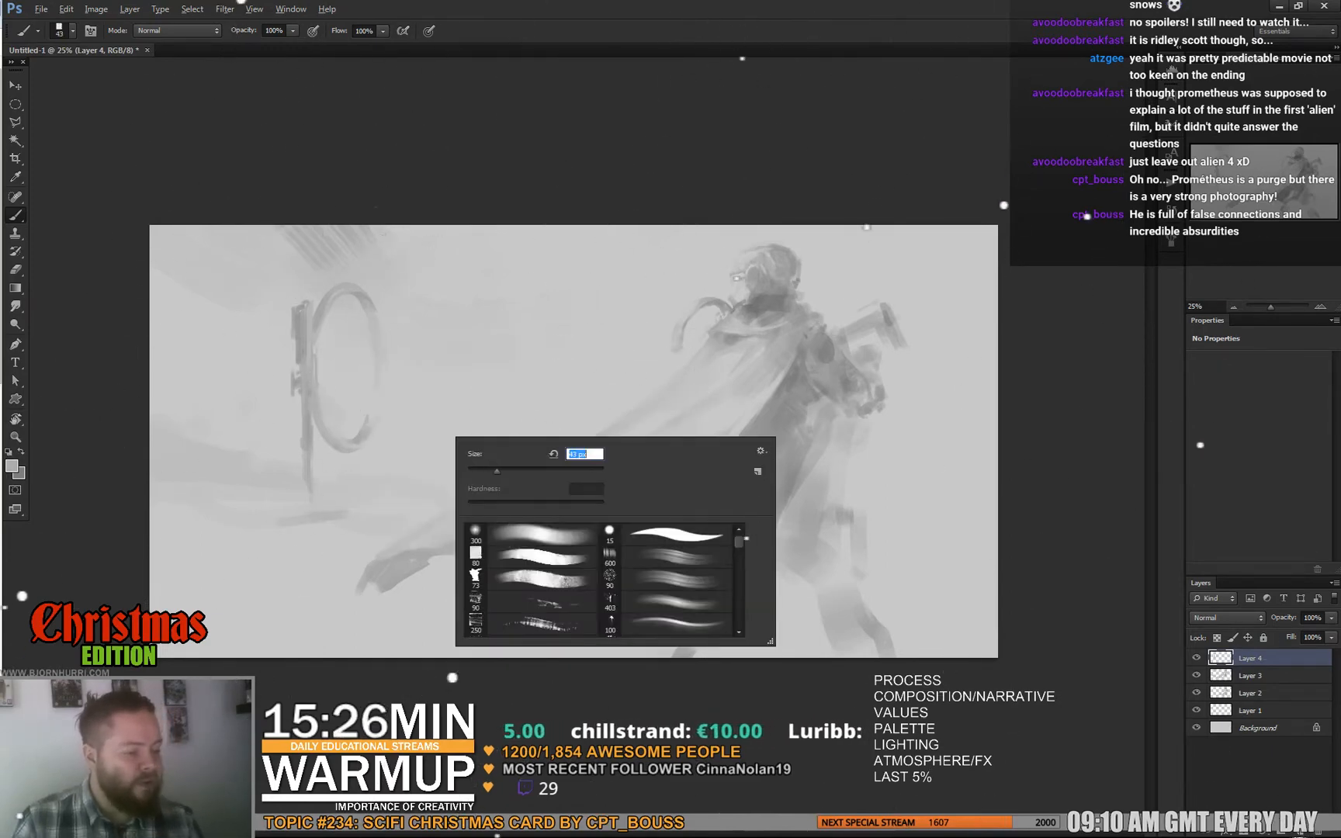
pyautogui.click(311, 440)
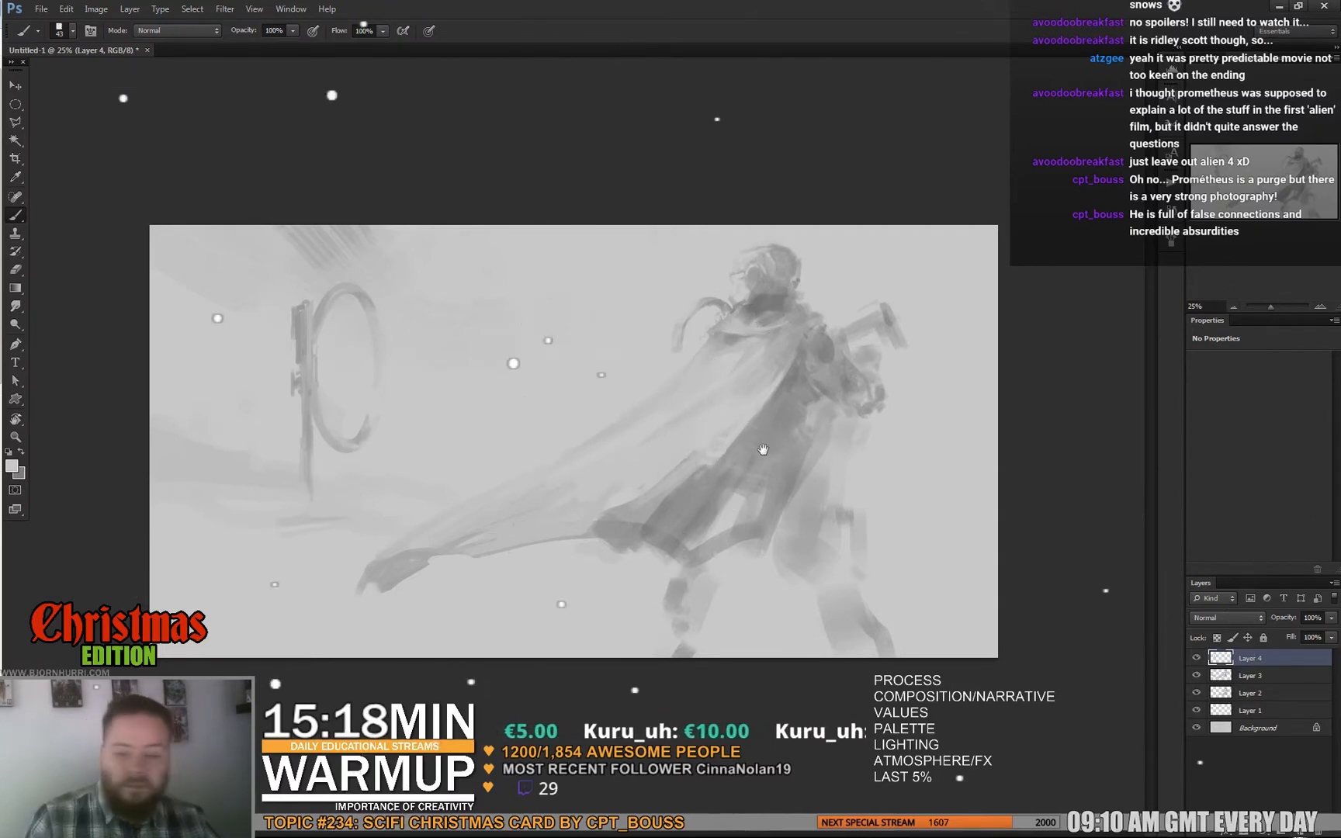
# Add a new layer and paint darker grey streaks at the canvas's upper left with a 185 px brush
pyautogui.rightClick(482, 417)
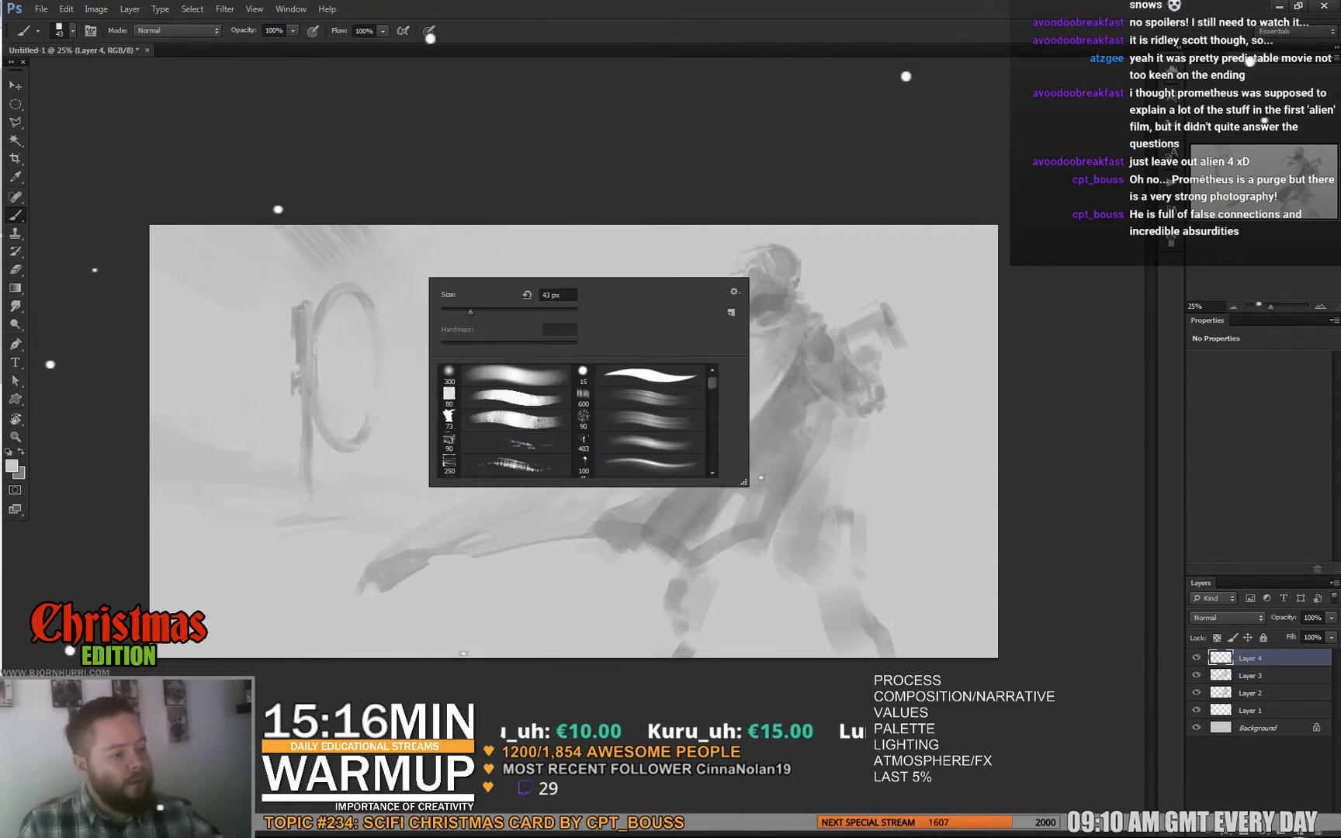
pyautogui.doubleClick(497, 423)
pyautogui.keyDown('alt'); pyautogui.click(258, 210); pyautogui.keyUp('alt')
pyautogui.hotkey('ctrl', 'shift', 'alt', 'n')
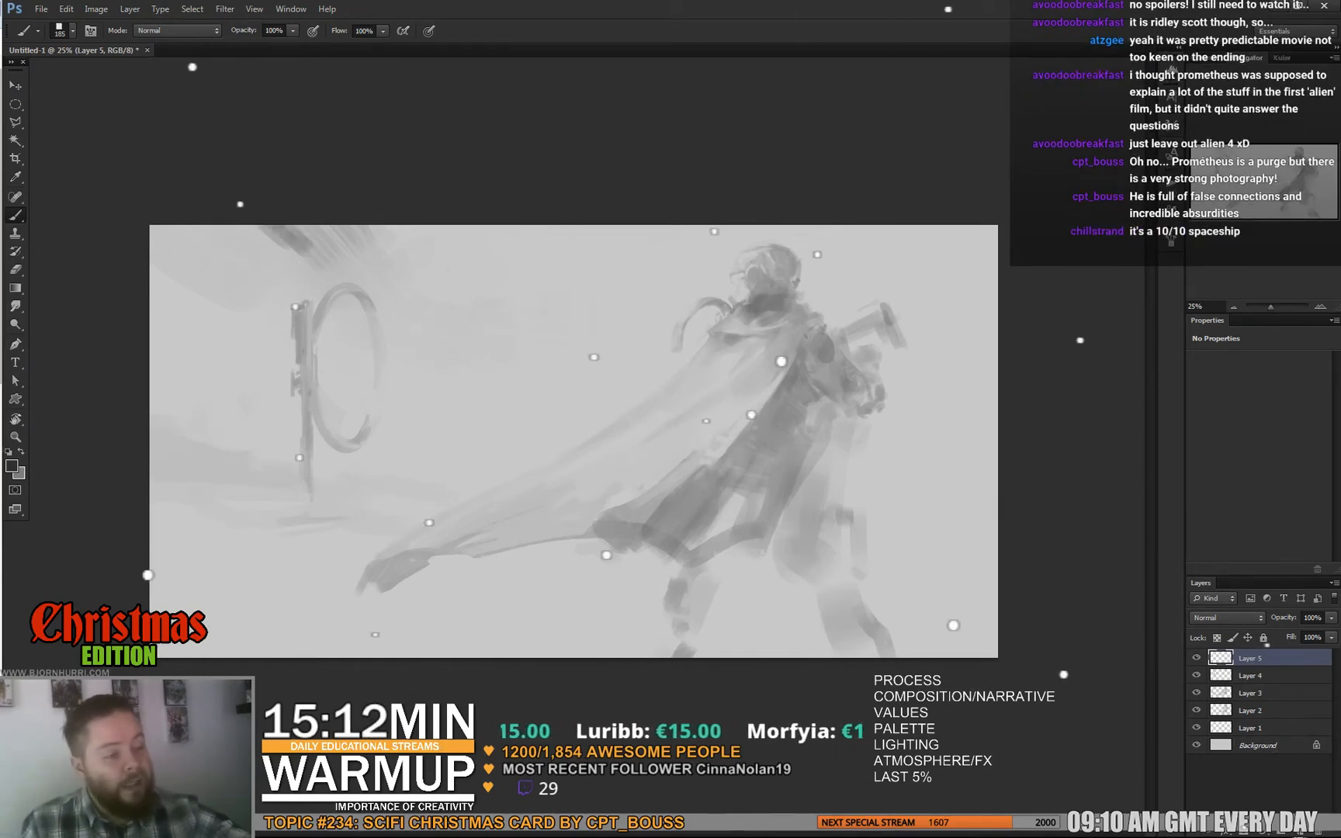
# Set the brush to 236 px and build up the dark diagonal streaks above the ring
pyautogui.rightClick(320, 234)
pyautogui.press('Return')
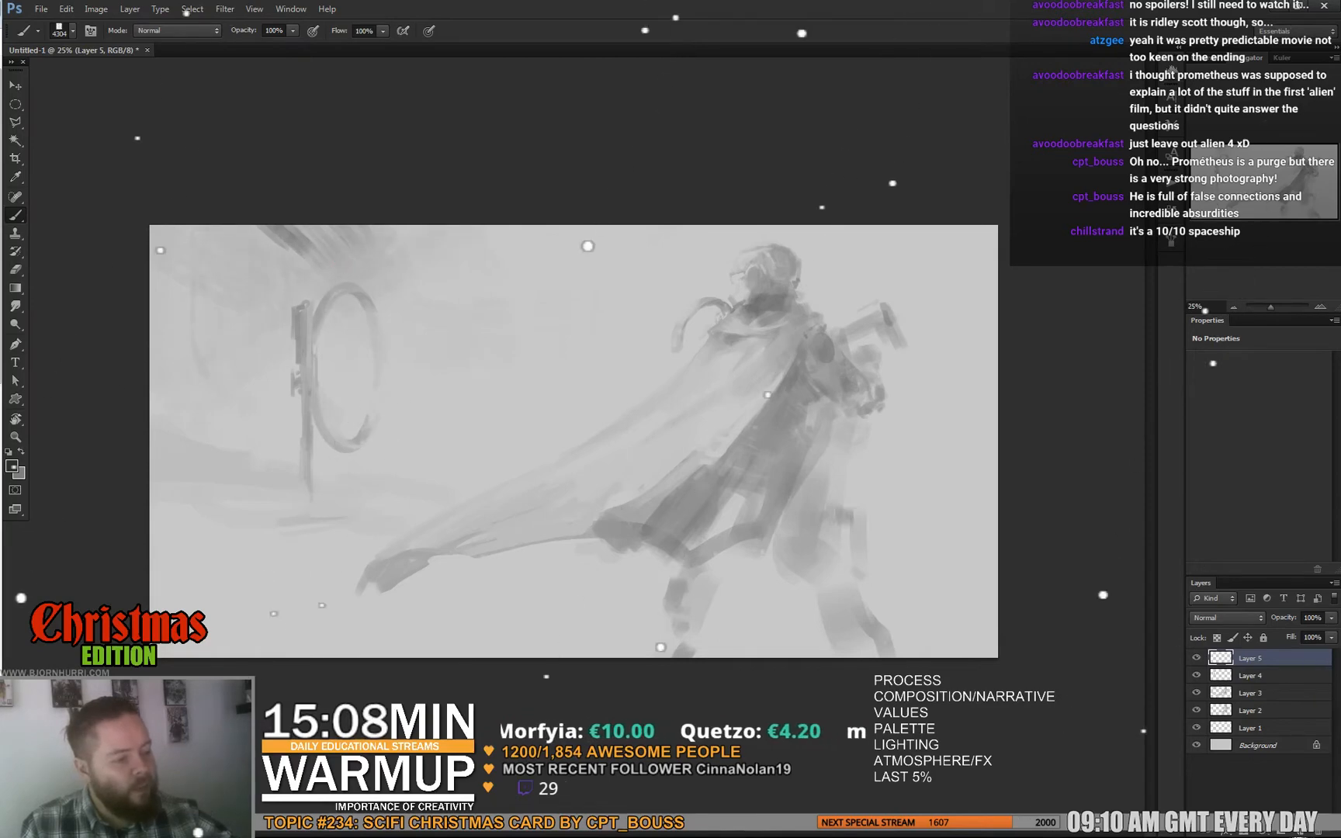
pyautogui.rightClick(339, 247)
pyautogui.press('Return')
pyautogui.rightClick(357, 243)
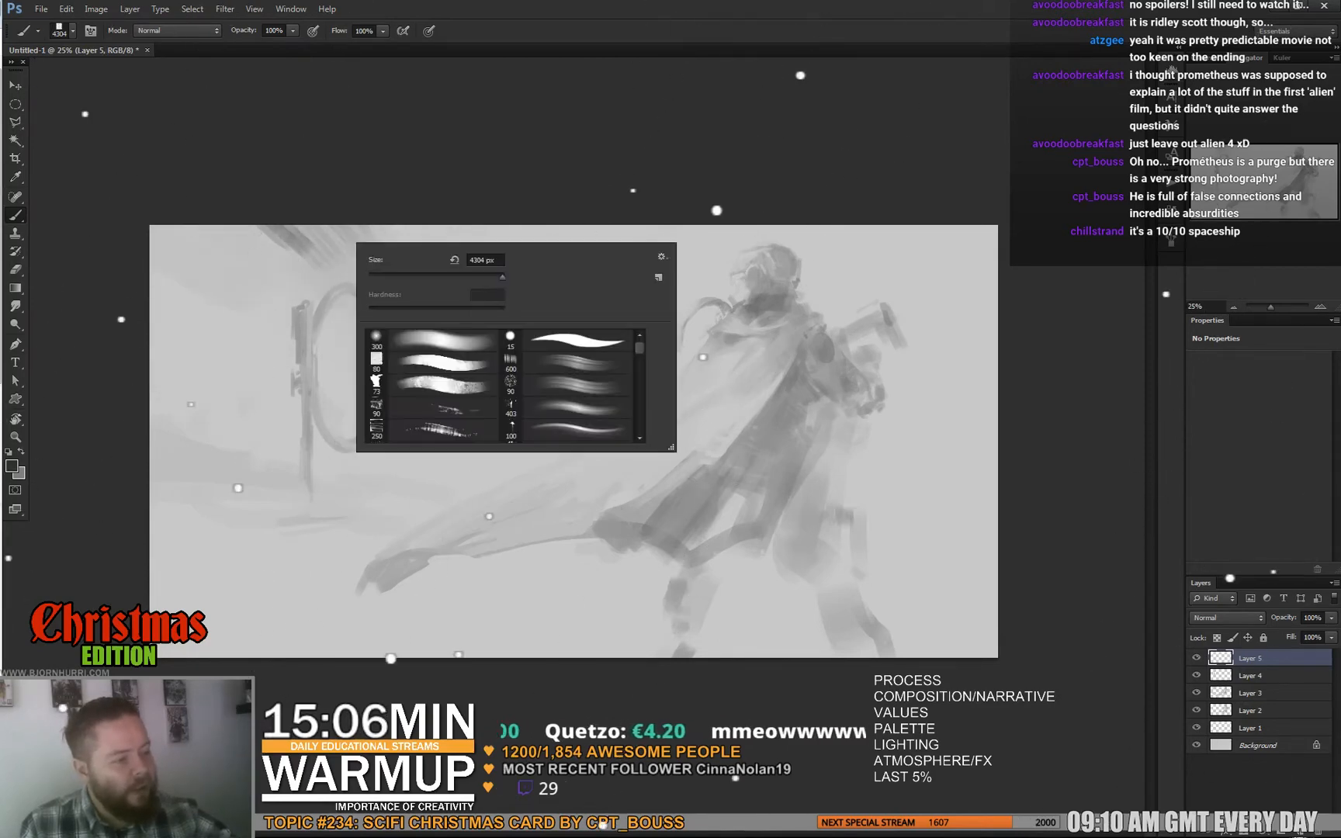
pyautogui.click(492, 276)
pyautogui.press('Return')
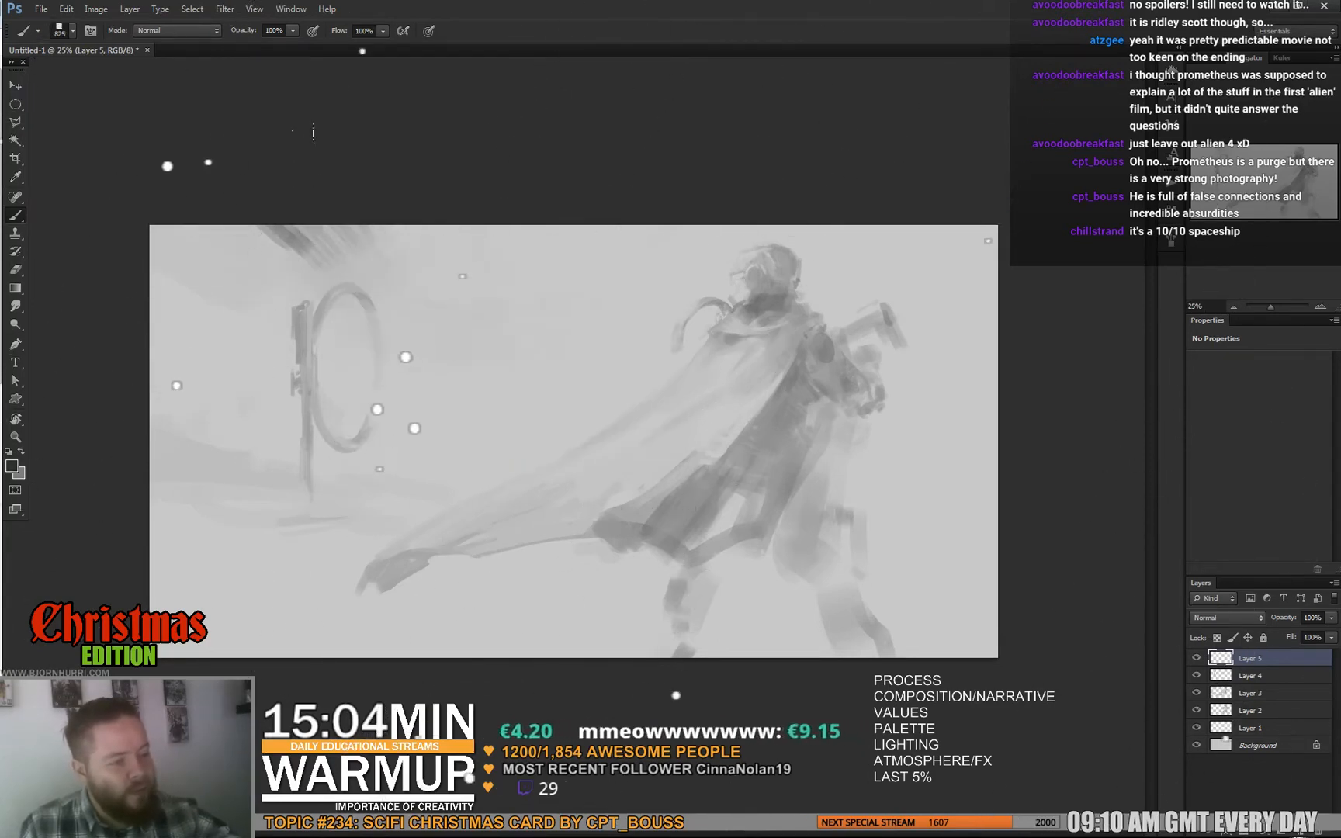
pyautogui.rightClick(359, 229)
pyautogui.rightClick(339, 244)
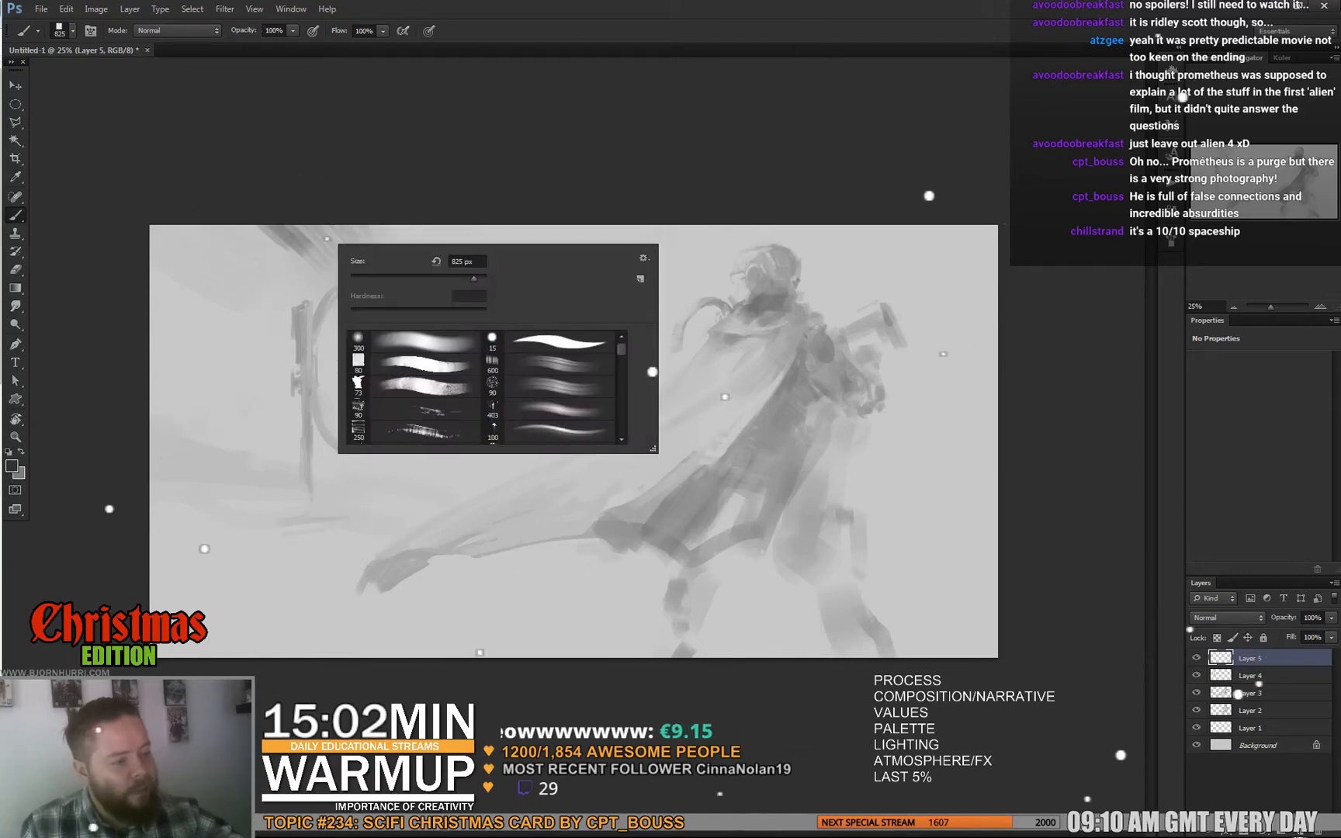
pyautogui.click(444, 277)
pyautogui.press('Return')
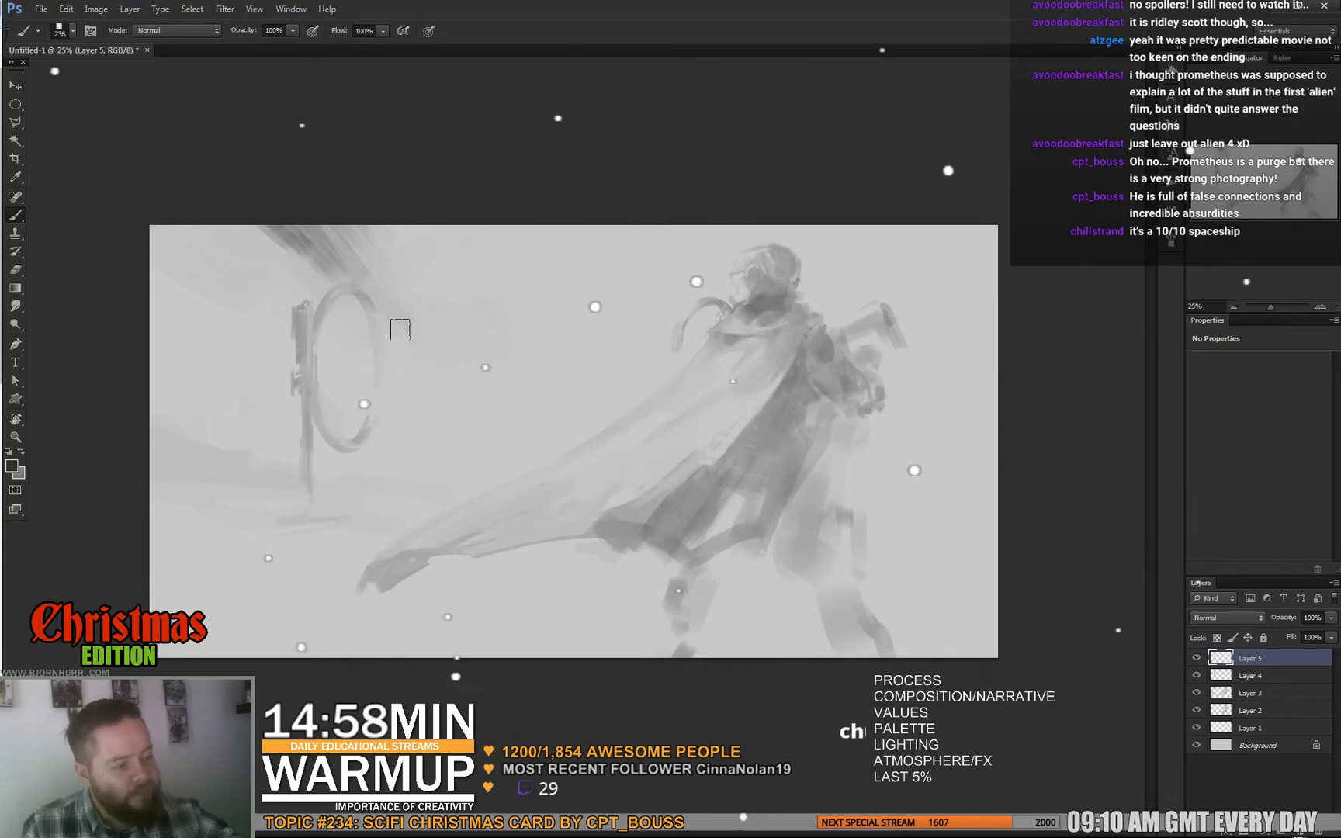
# Sample a mid grey near the ring and soften the dark streaks above it
pyautogui.press('e')
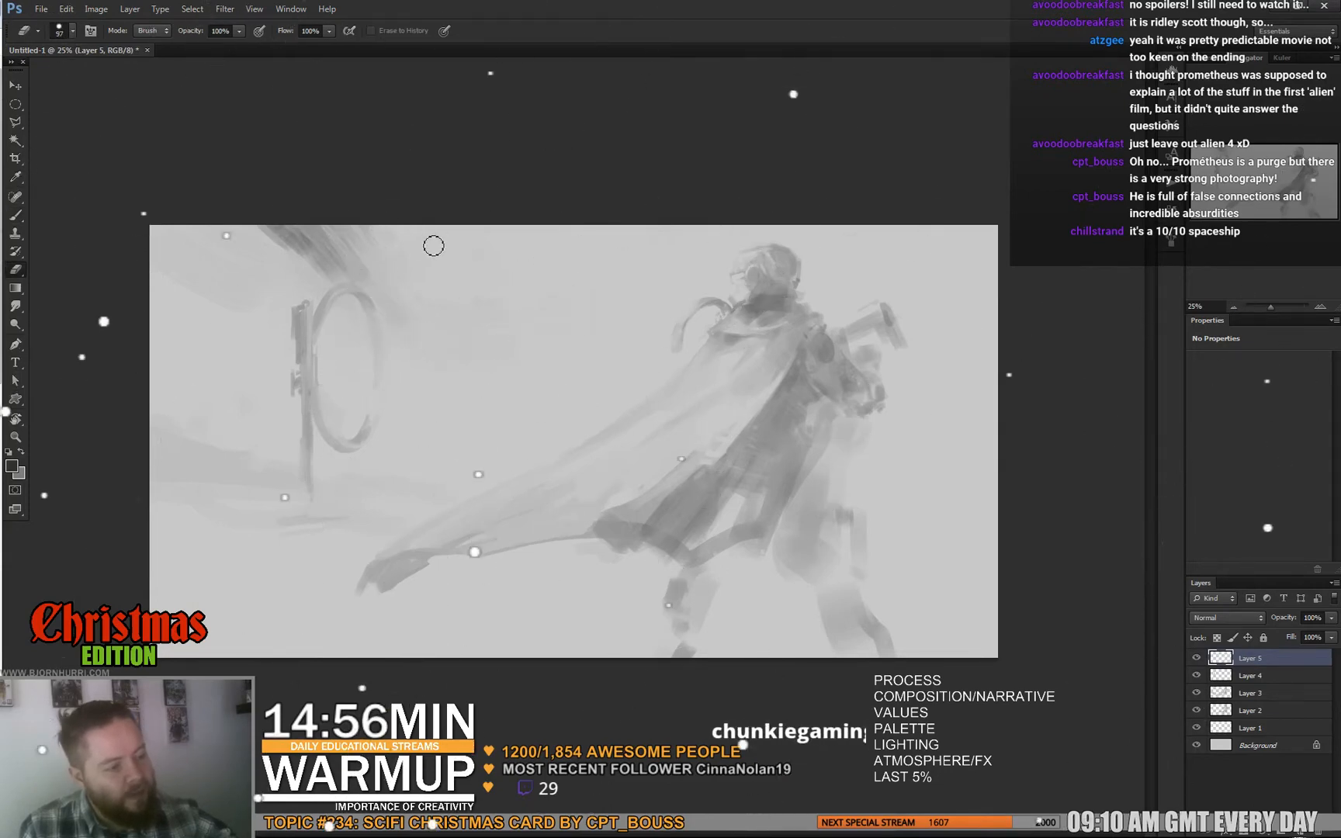
pyautogui.press('b')
pyautogui.keyDown('alt'); pyautogui.click(401, 285); pyautogui.keyUp('alt')
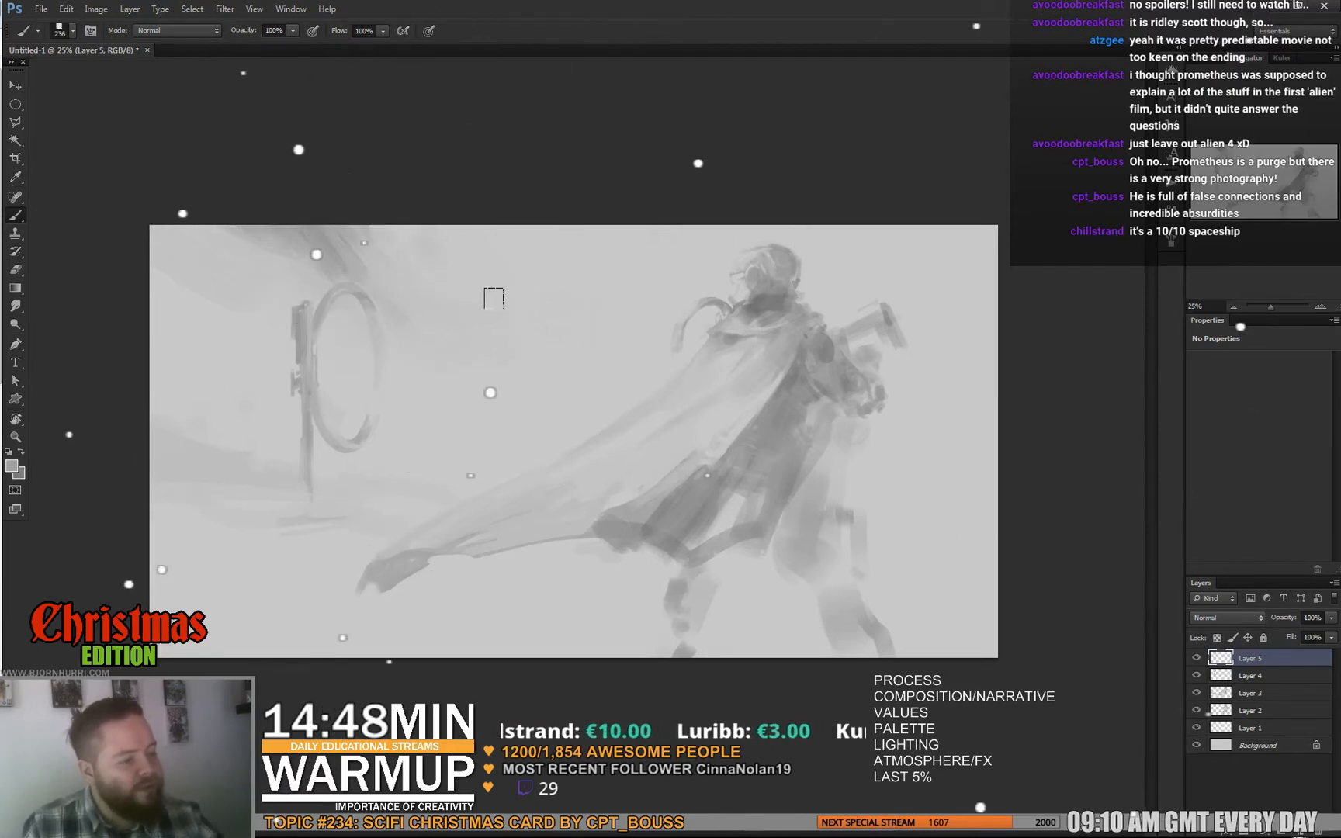
# Set the brush to 370 px and paint broad, soft grey cloud strokes across the upper sky between the ring and the figure
pyautogui.rightClick(493, 299)
pyautogui.click(518, 452)
pyautogui.click(584, 239)
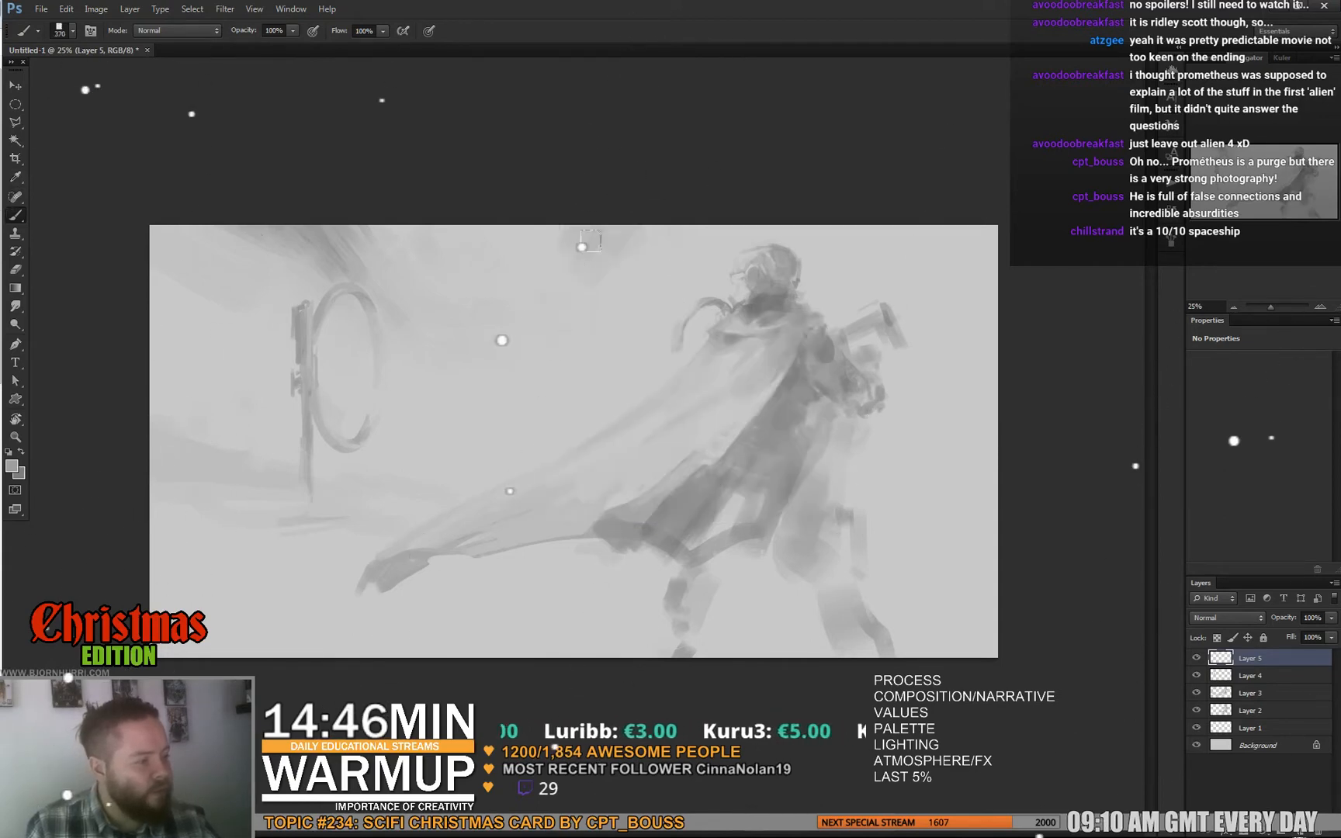
pyautogui.keyDown('alt'); pyautogui.click(604, 256); pyautogui.keyUp('alt')
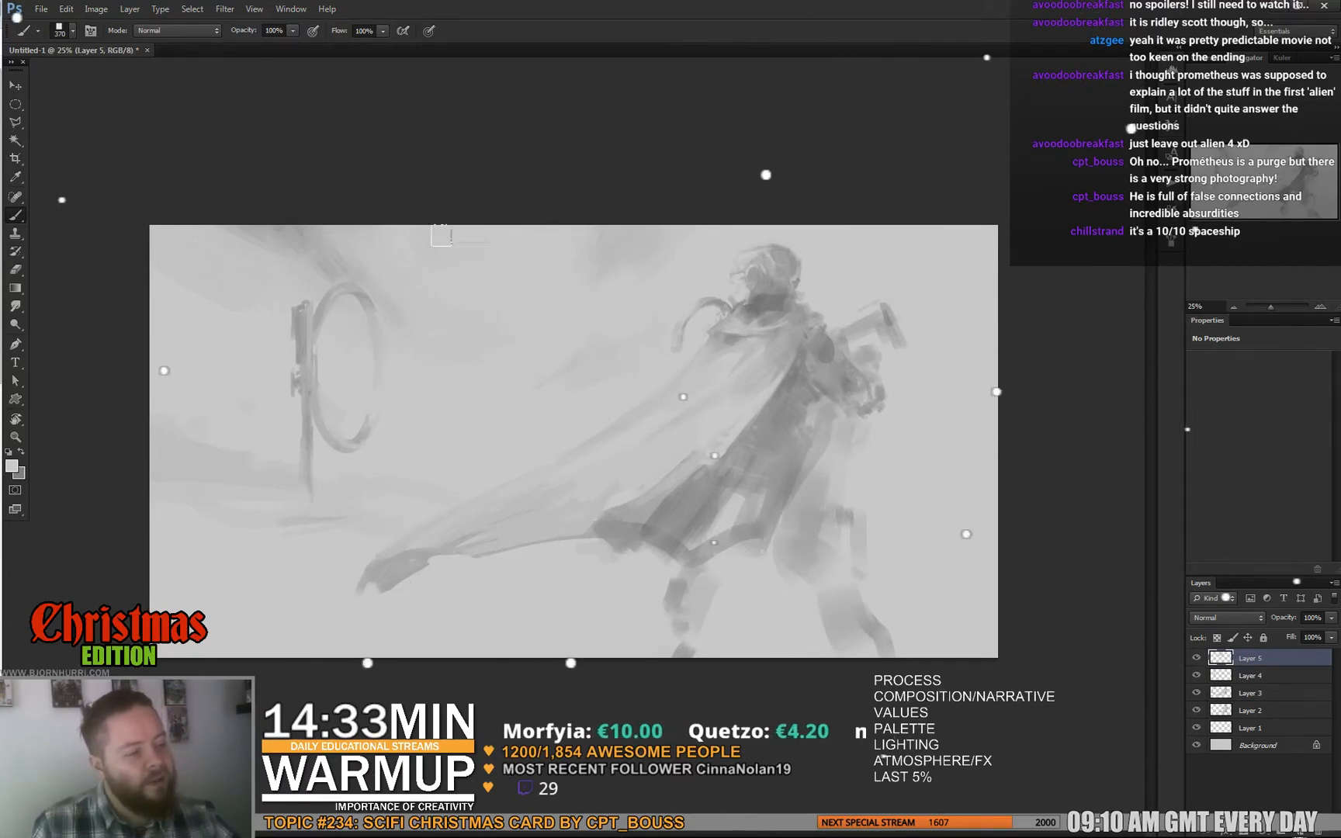
# Reduce the brush to 127 px and then 38 px to paint thin diagonal streaks around the ring's upper right side
pyautogui.rightClick(439, 224)
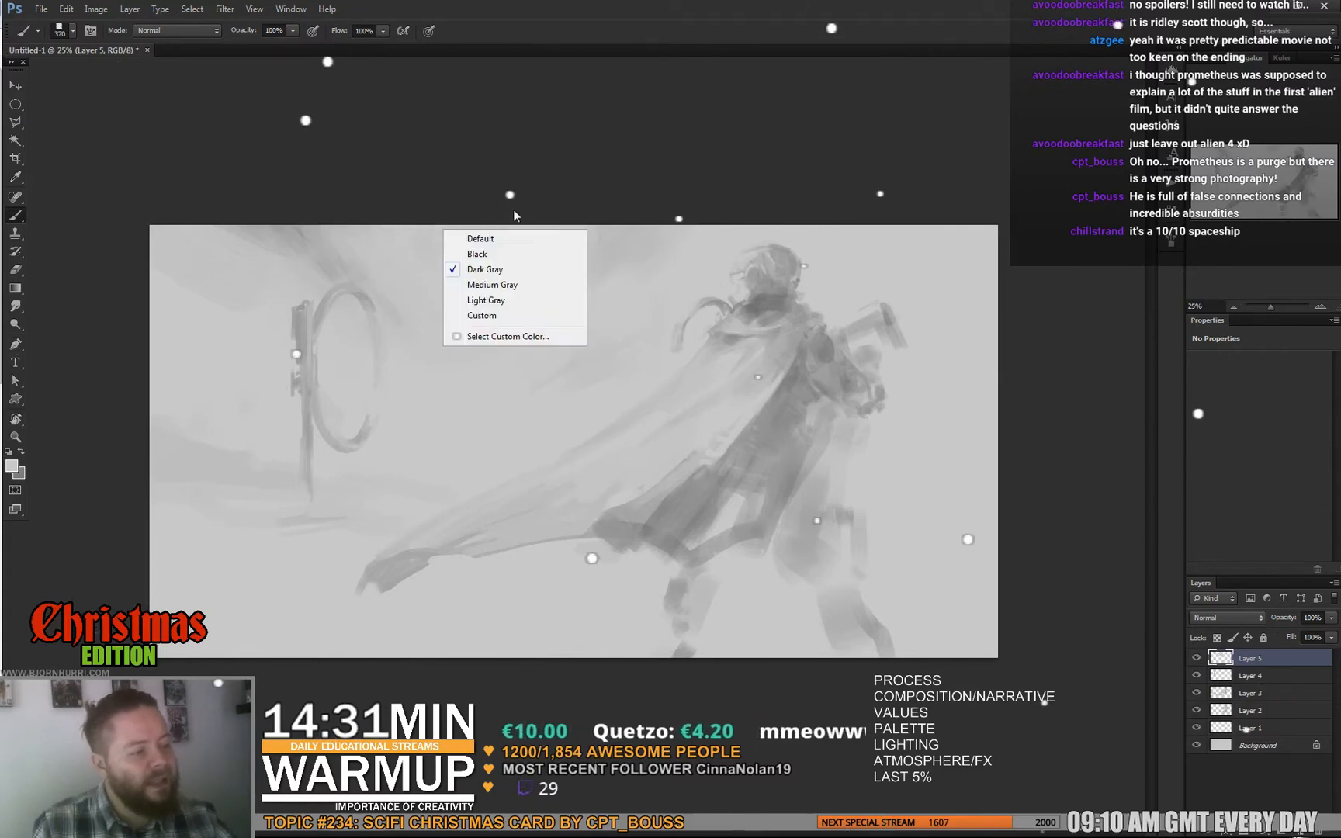
pyautogui.rightClick(426, 266)
pyautogui.click(417, 257)
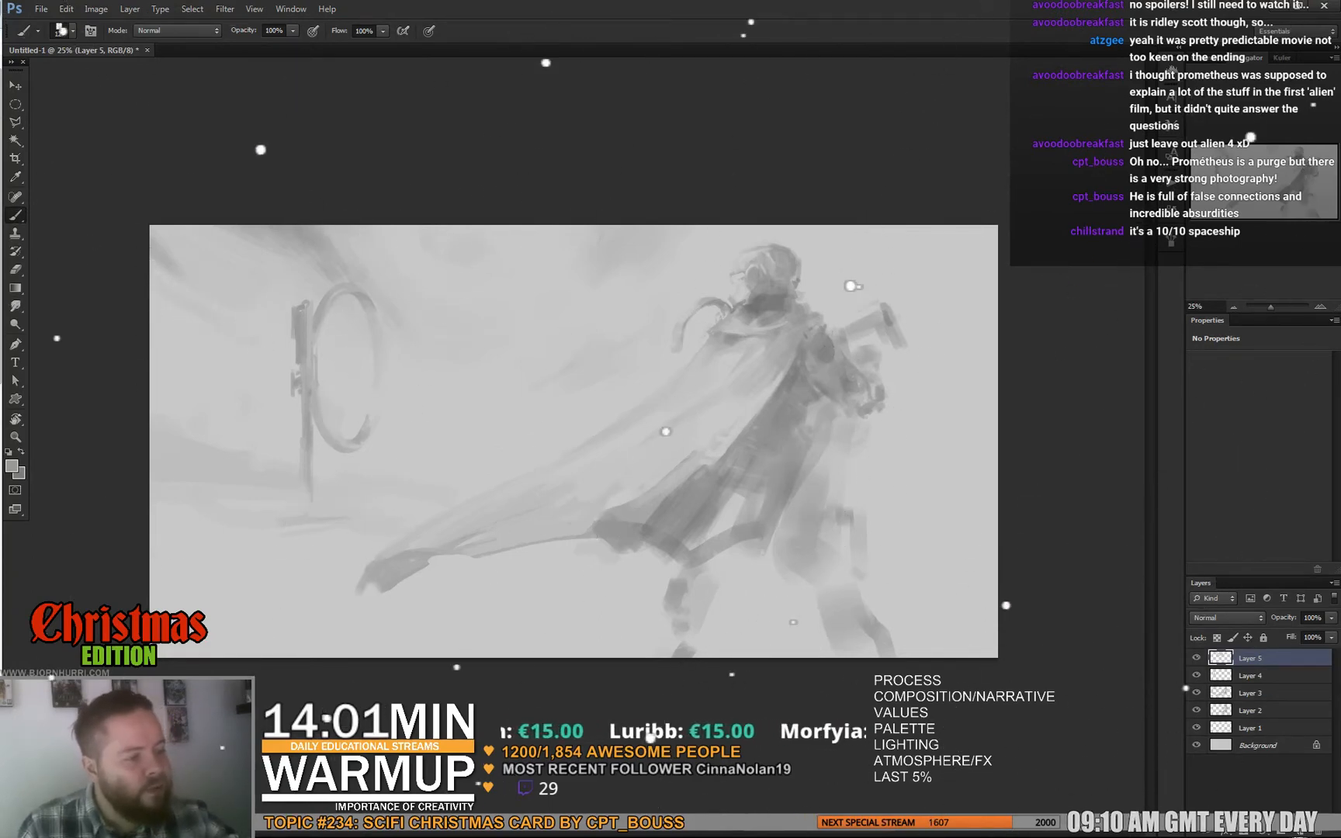
pyautogui.rightClick(402, 275)
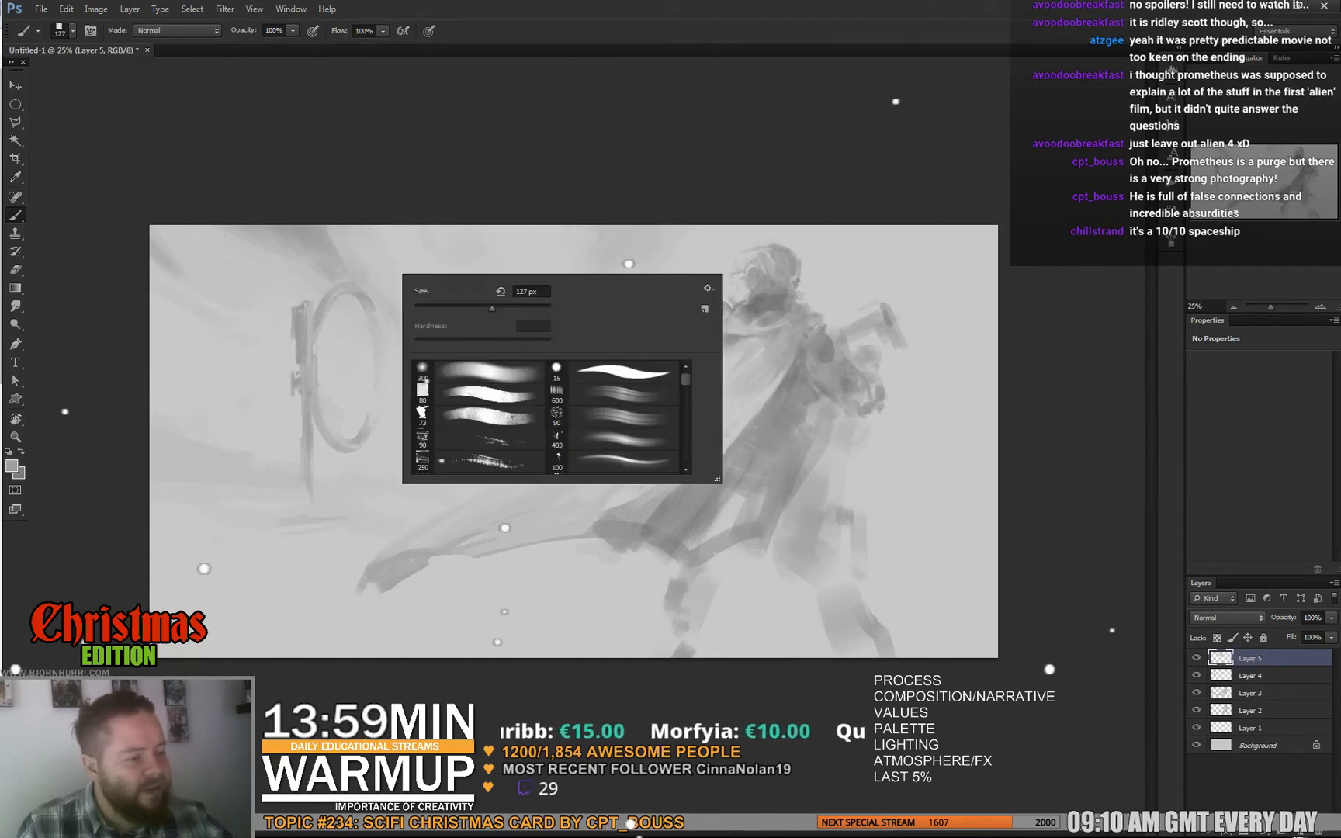
pyautogui.press('Return')
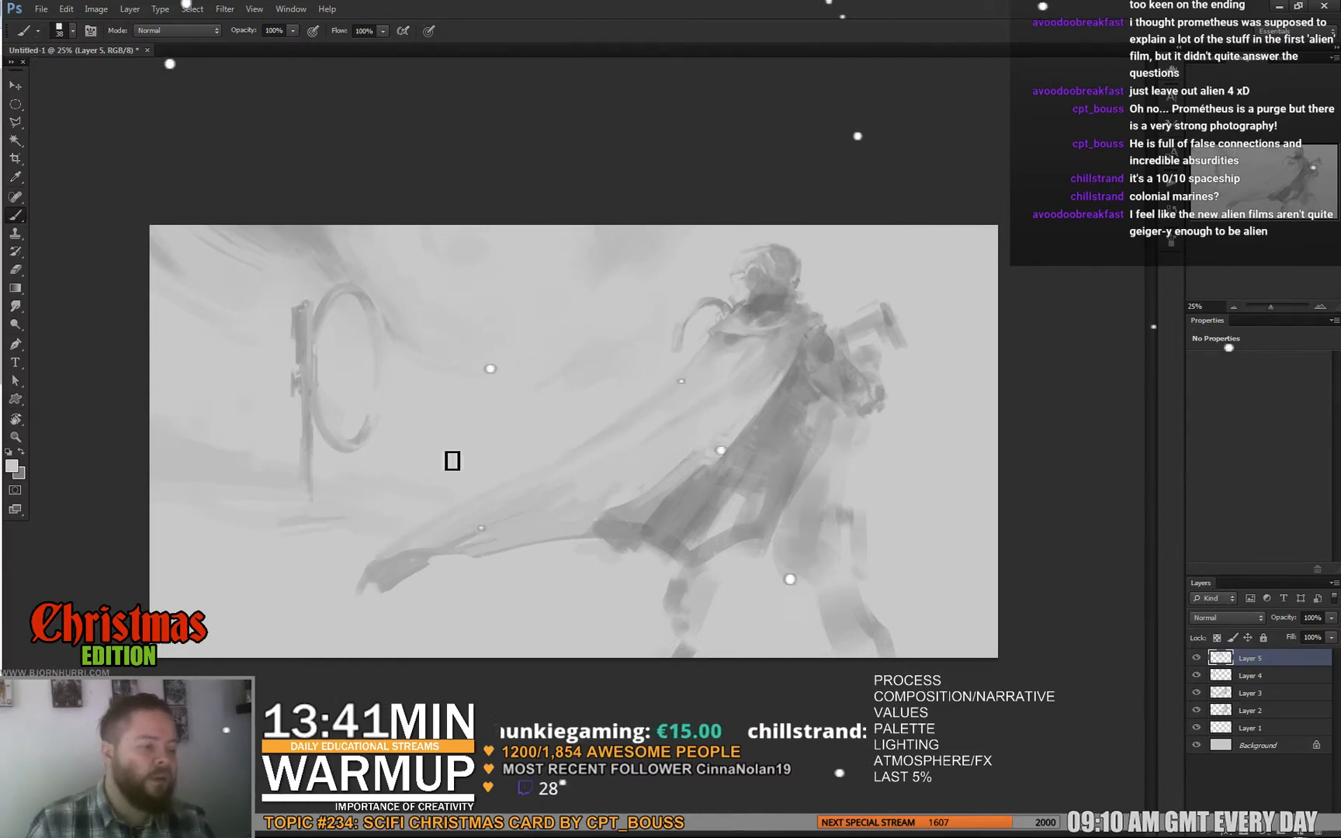
# Set the brush to 143 px and soften the sky between the ring and the cloak with sampled light greys
pyautogui.rightClick(580, 425)
pyautogui.press('Return')
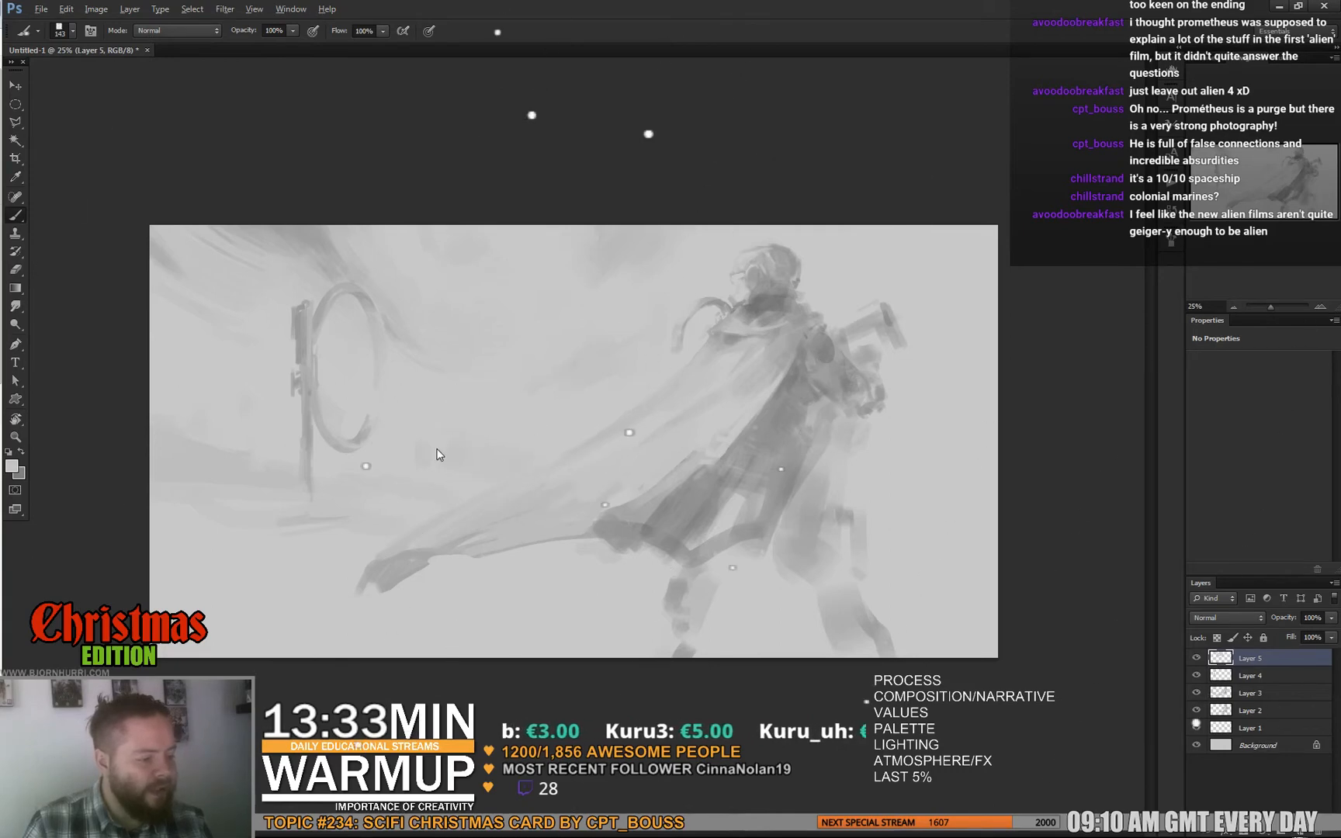
pyautogui.keyDown('alt'); pyautogui.click(456, 477); pyautogui.keyUp('alt')
pyautogui.keyDown('alt'); pyautogui.click(456, 464); pyautogui.keyUp('alt')
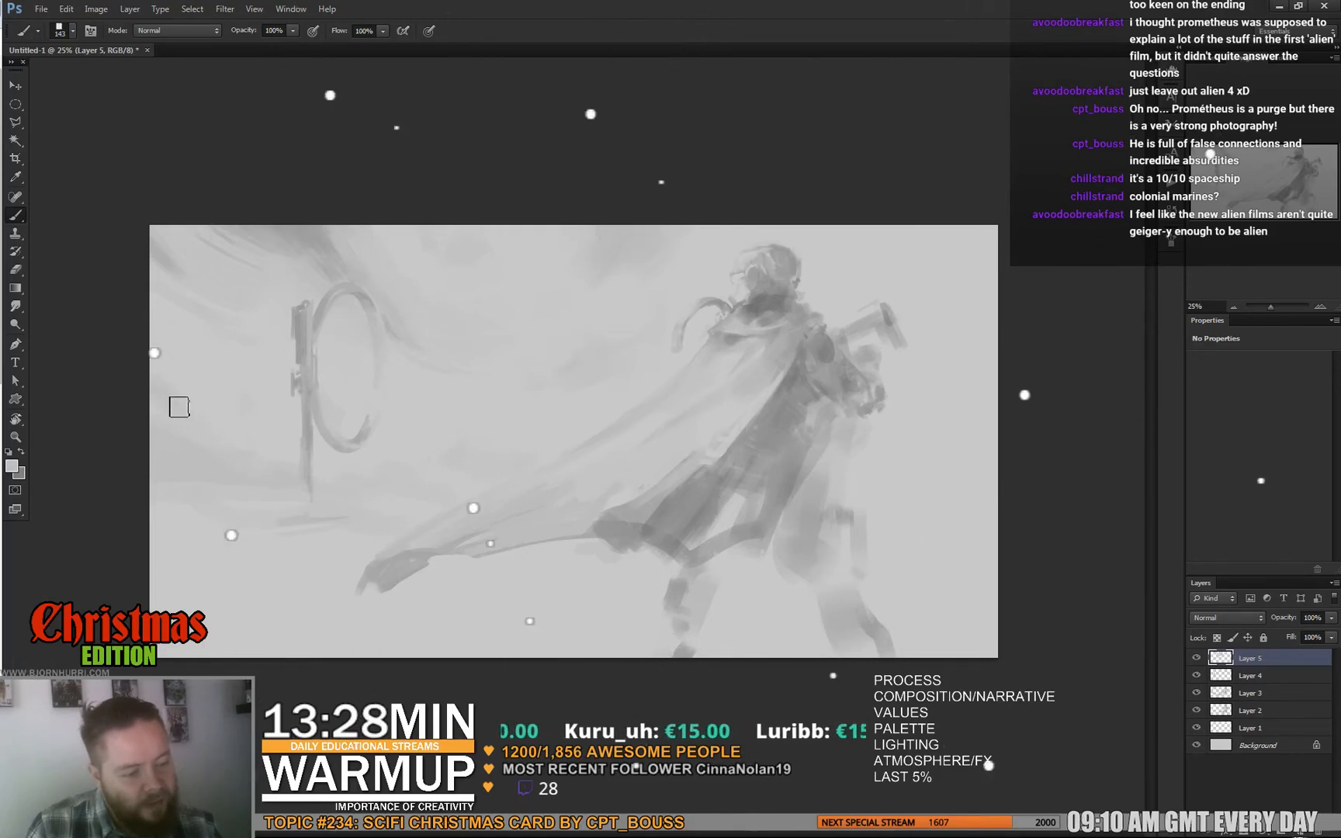
# Set the brush to 43 px and refine the dark streaks above the ring with greys sampled there
pyautogui.rightClick(432, 380)
pyautogui.click(189, 454)
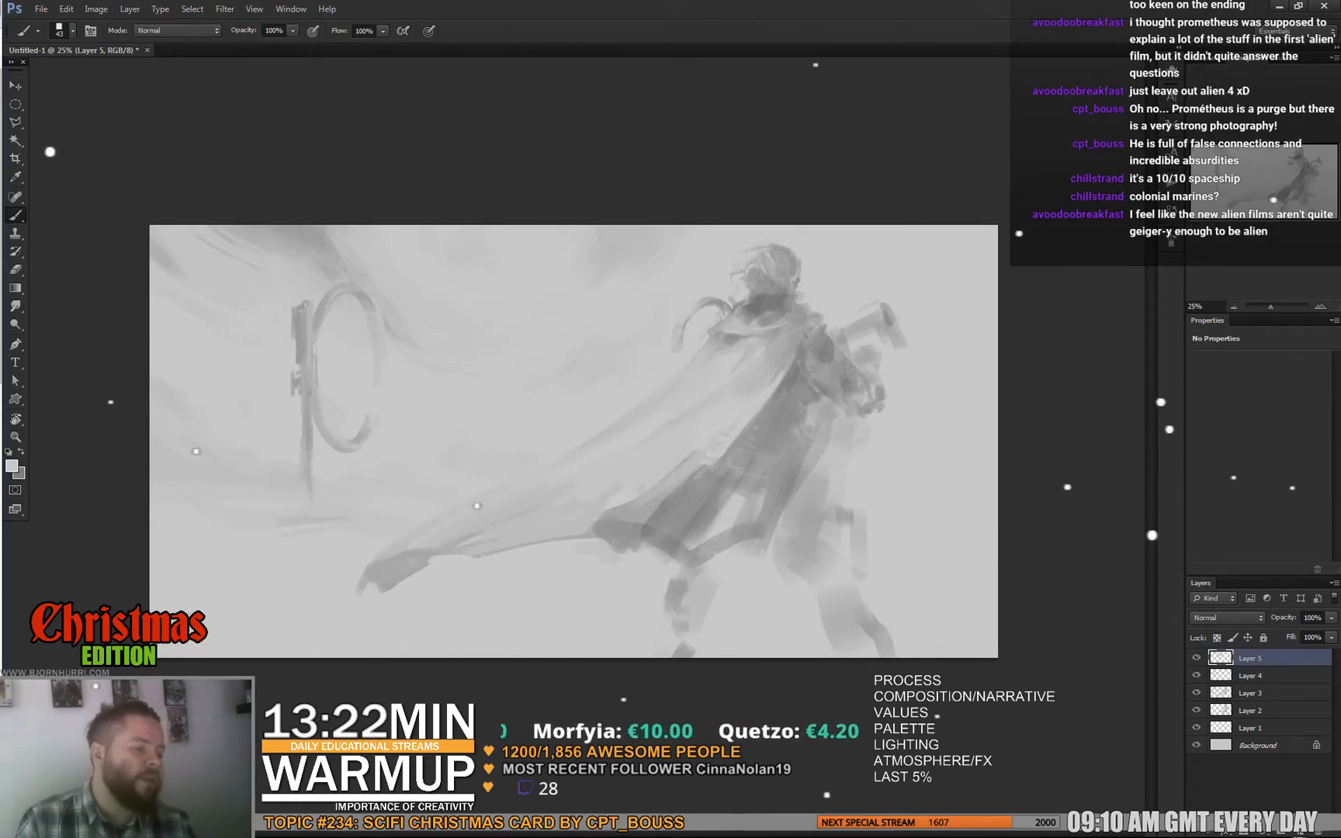
pyautogui.rightClick(355, 463)
pyautogui.press('Escape')
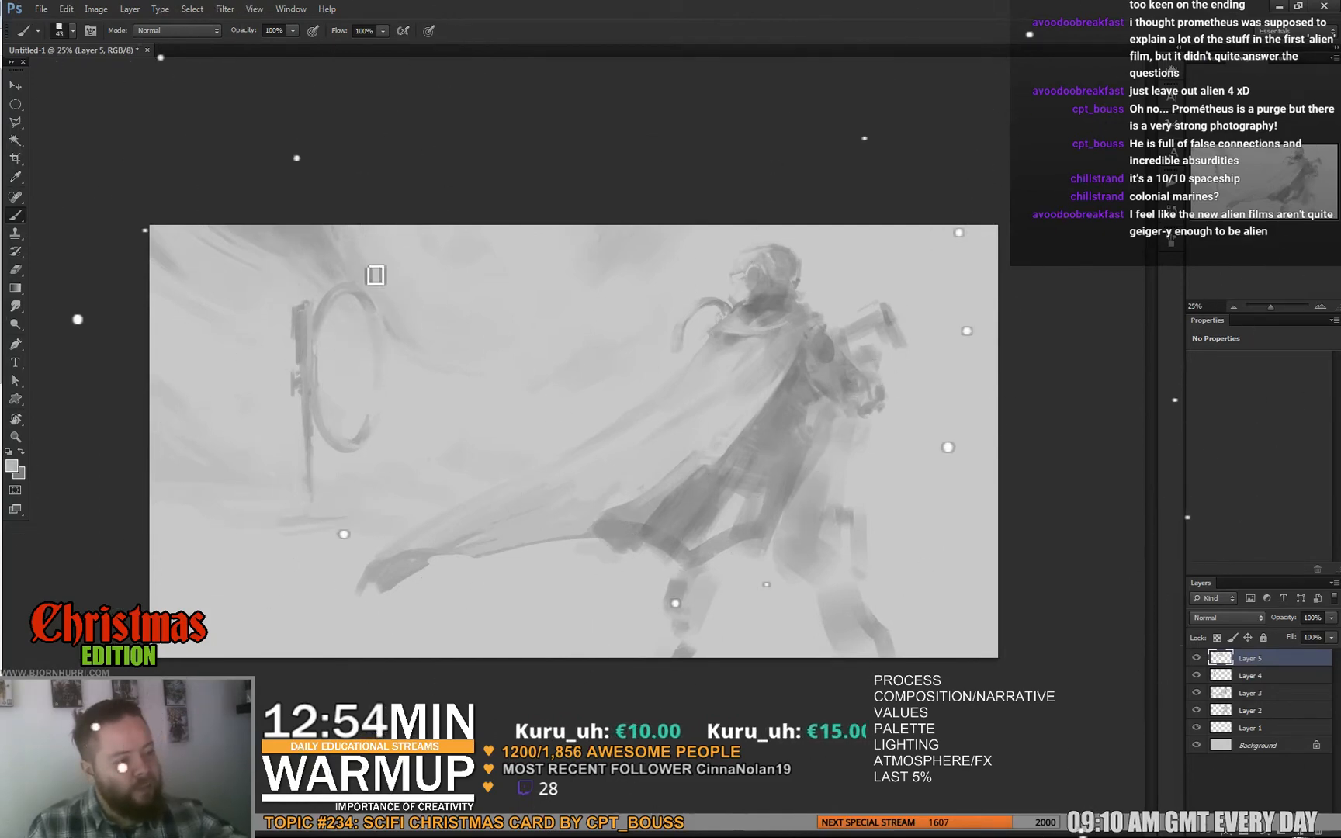
pyautogui.keyDown('alt'); pyautogui.click(356, 227); pyautogui.keyUp('alt')
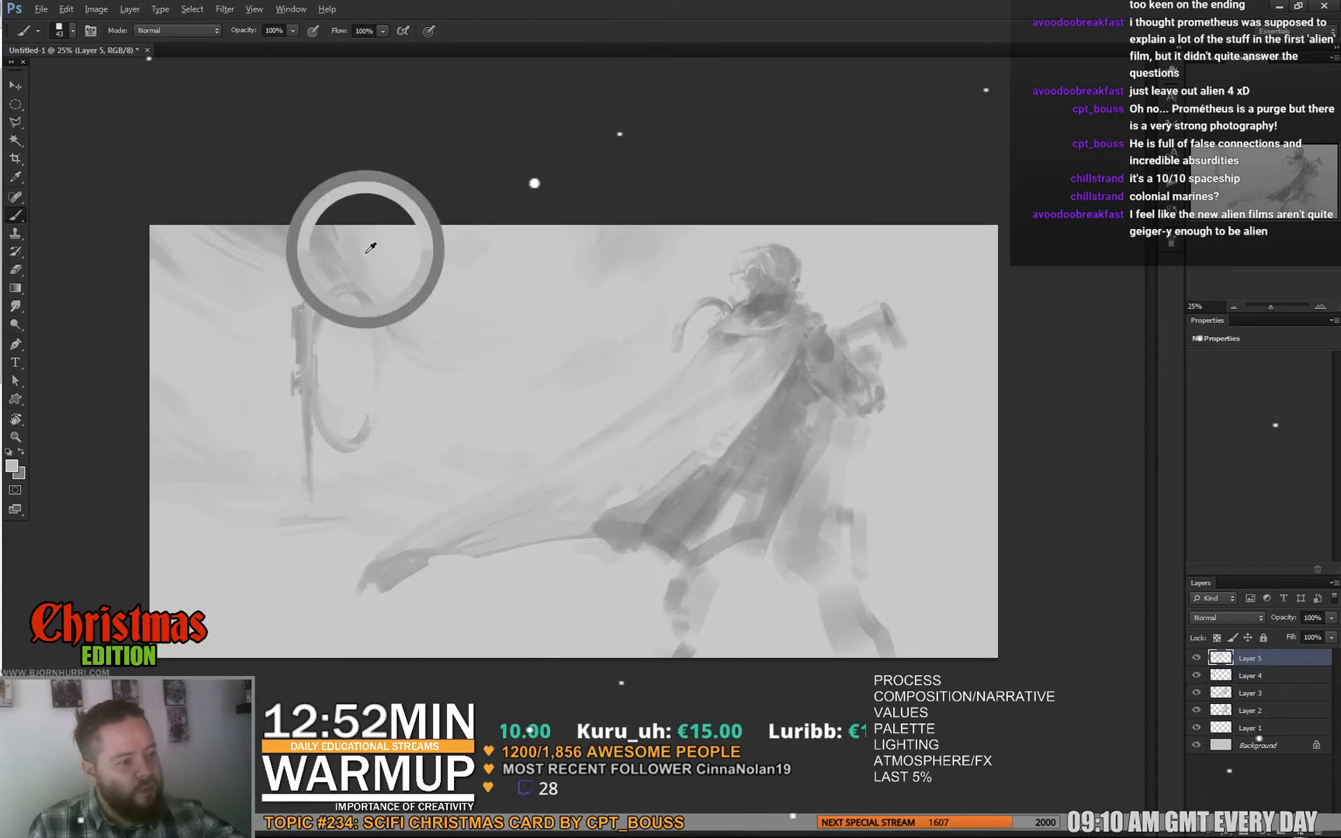
pyautogui.keyDown('alt'); pyautogui.click(318, 236); pyautogui.keyUp('alt')
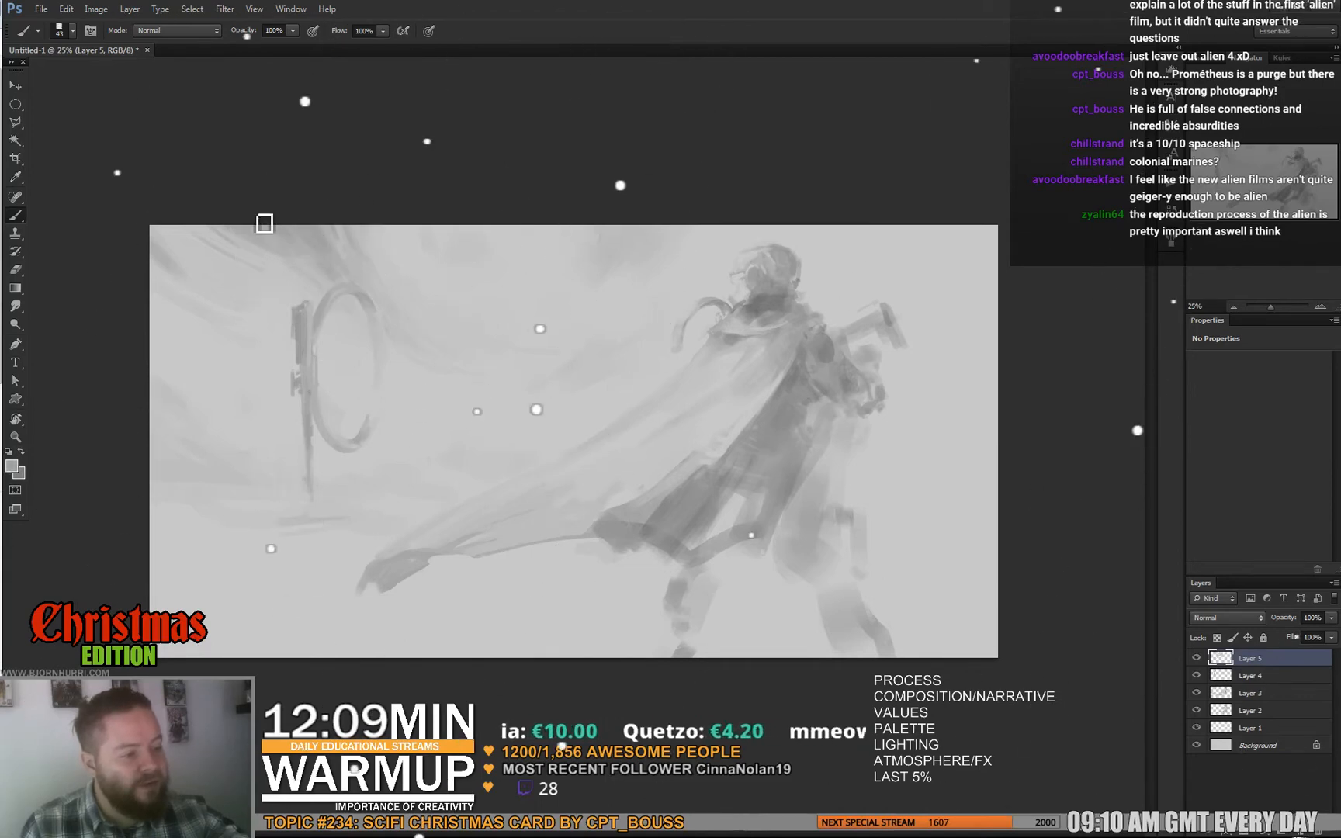
# Choose the 600 px textured brush and add a new layer above the others
pyautogui.rightClick(560, 383)
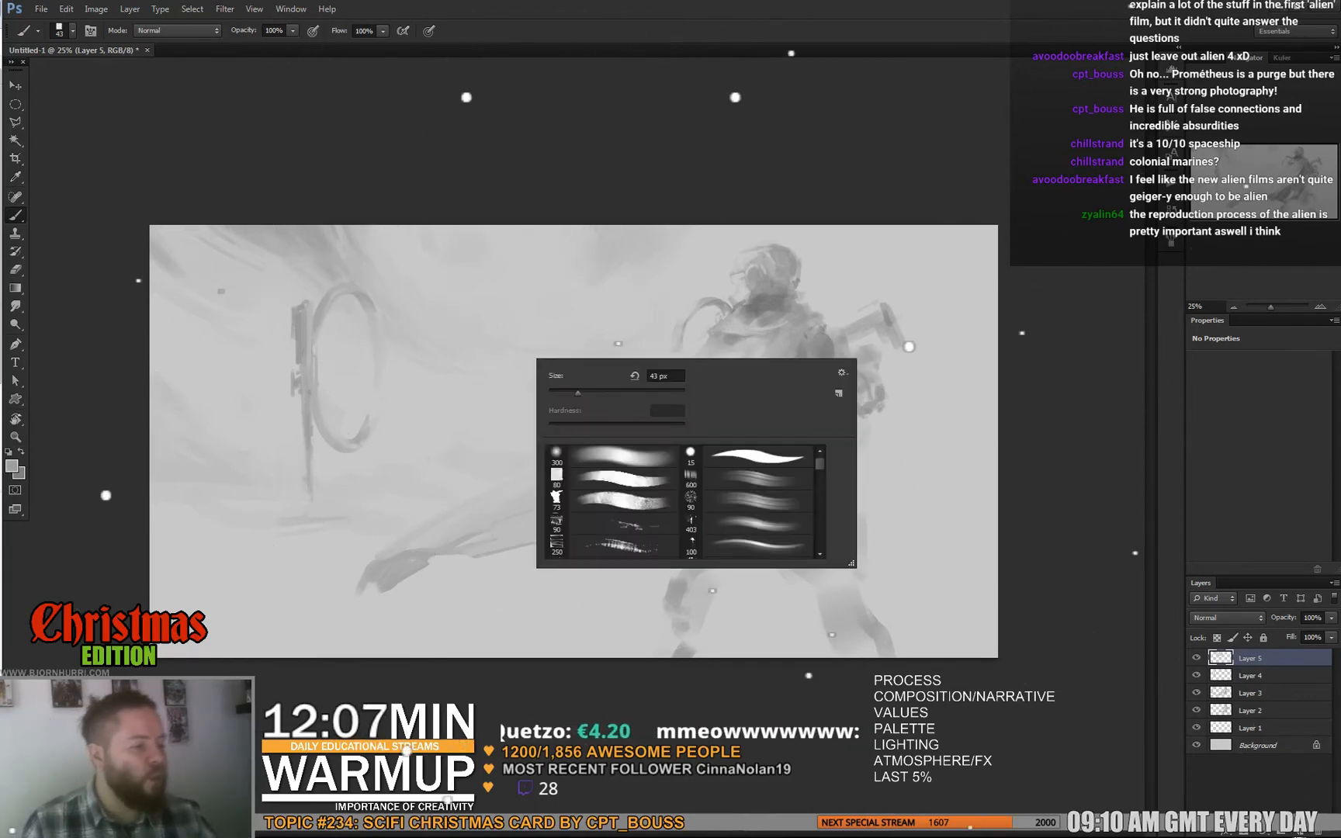
pyautogui.click(751, 478)
pyautogui.click(806, 109)
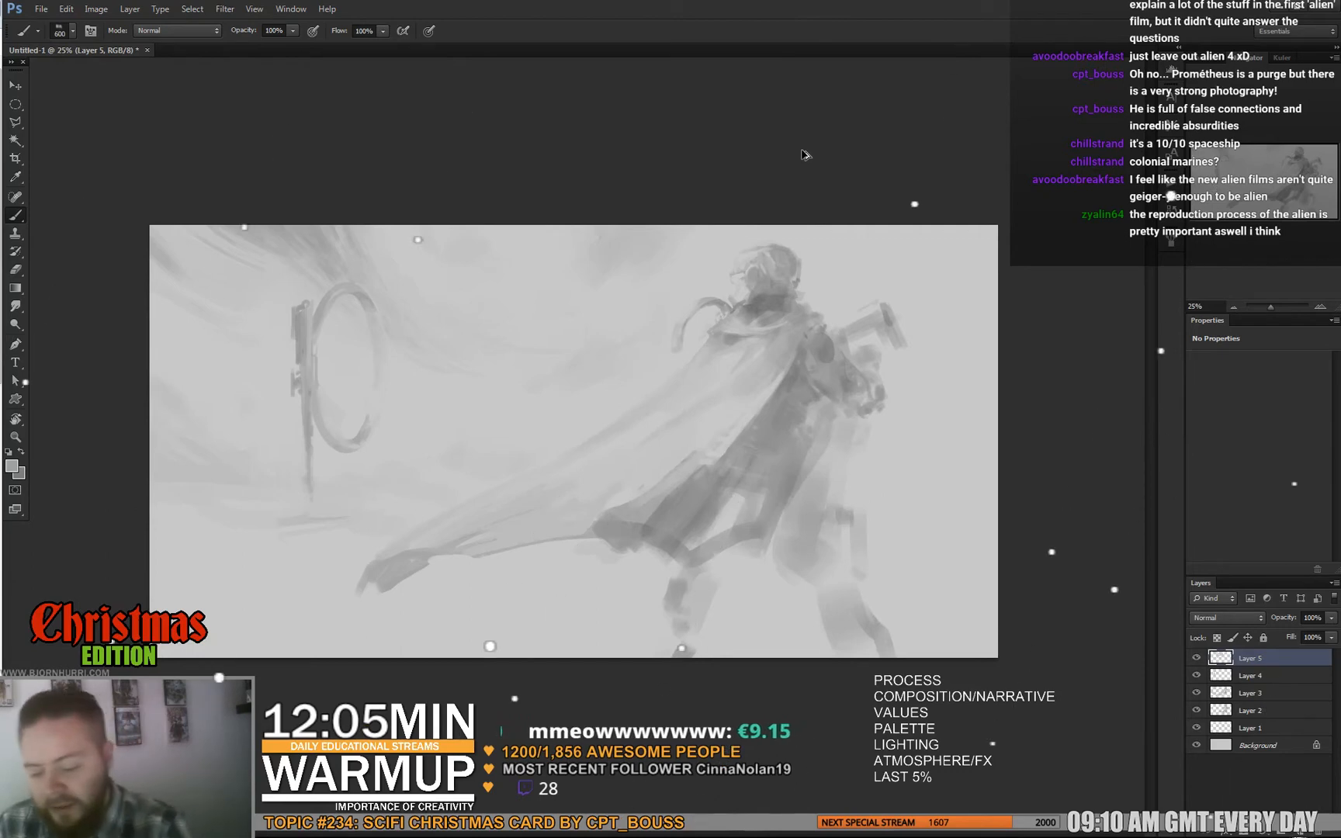
pyautogui.hotkey('ctrl', 'shift', 'alt', 'n')
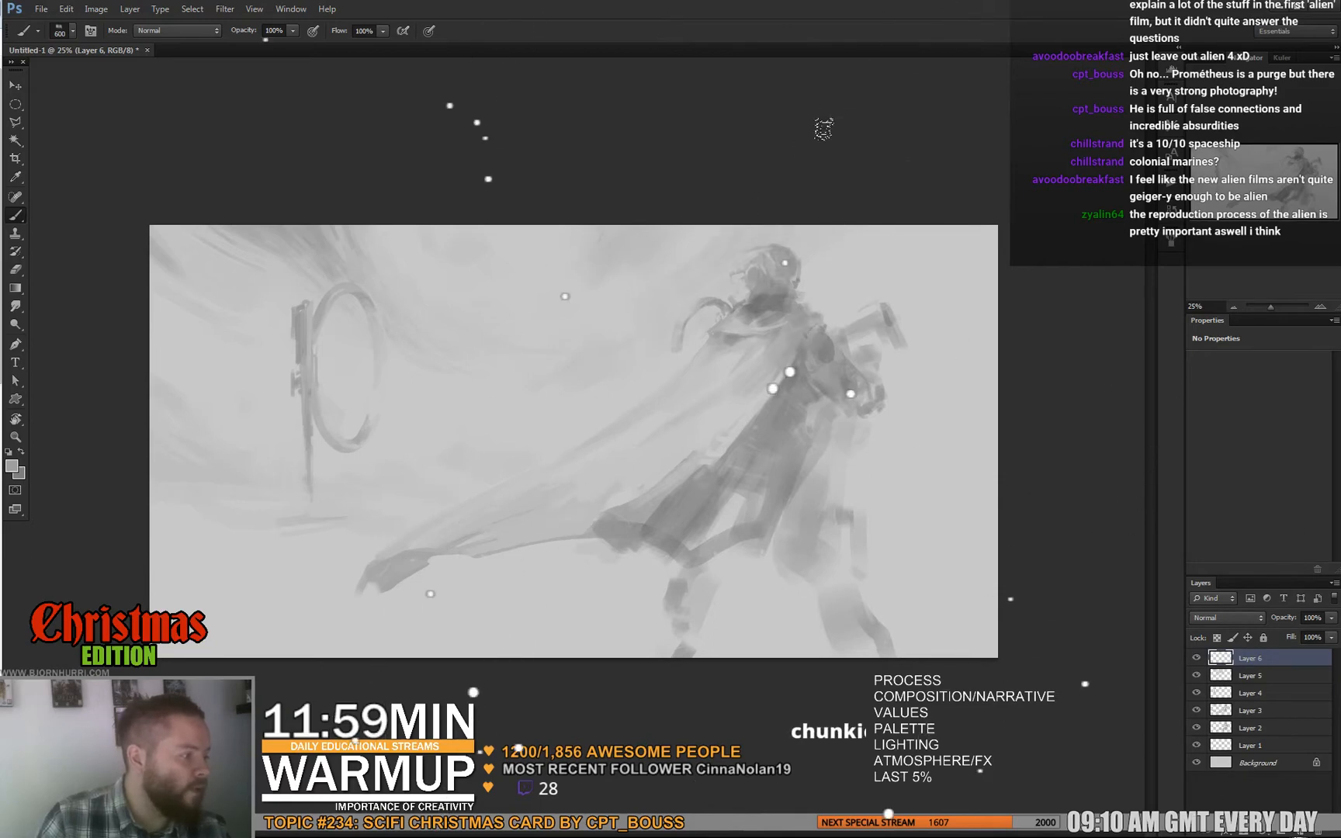
# Switch to a smaller brush, sample the head's grey and paint over the figure's head on the new layer
pyautogui.press('e')
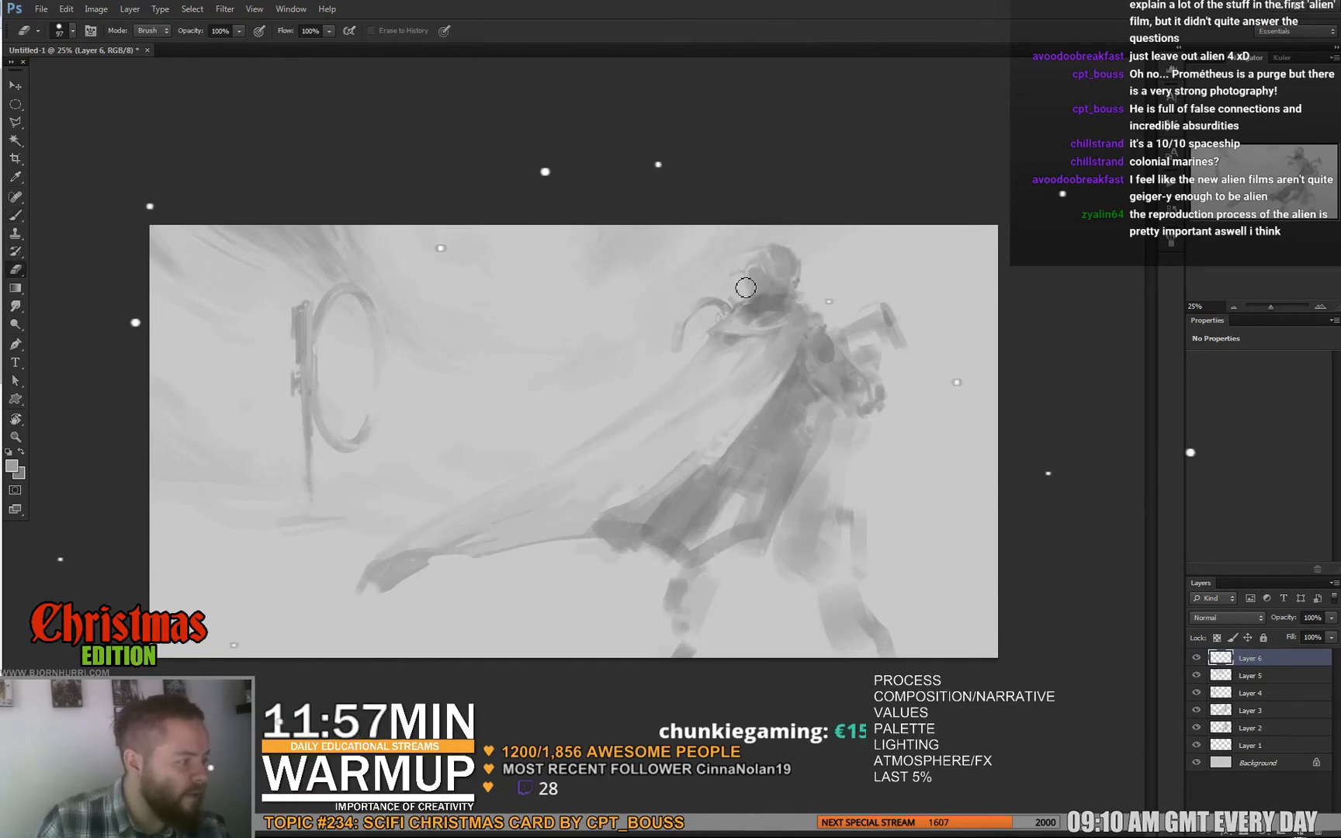
pyautogui.press('b')
pyautogui.rightClick(764, 267)
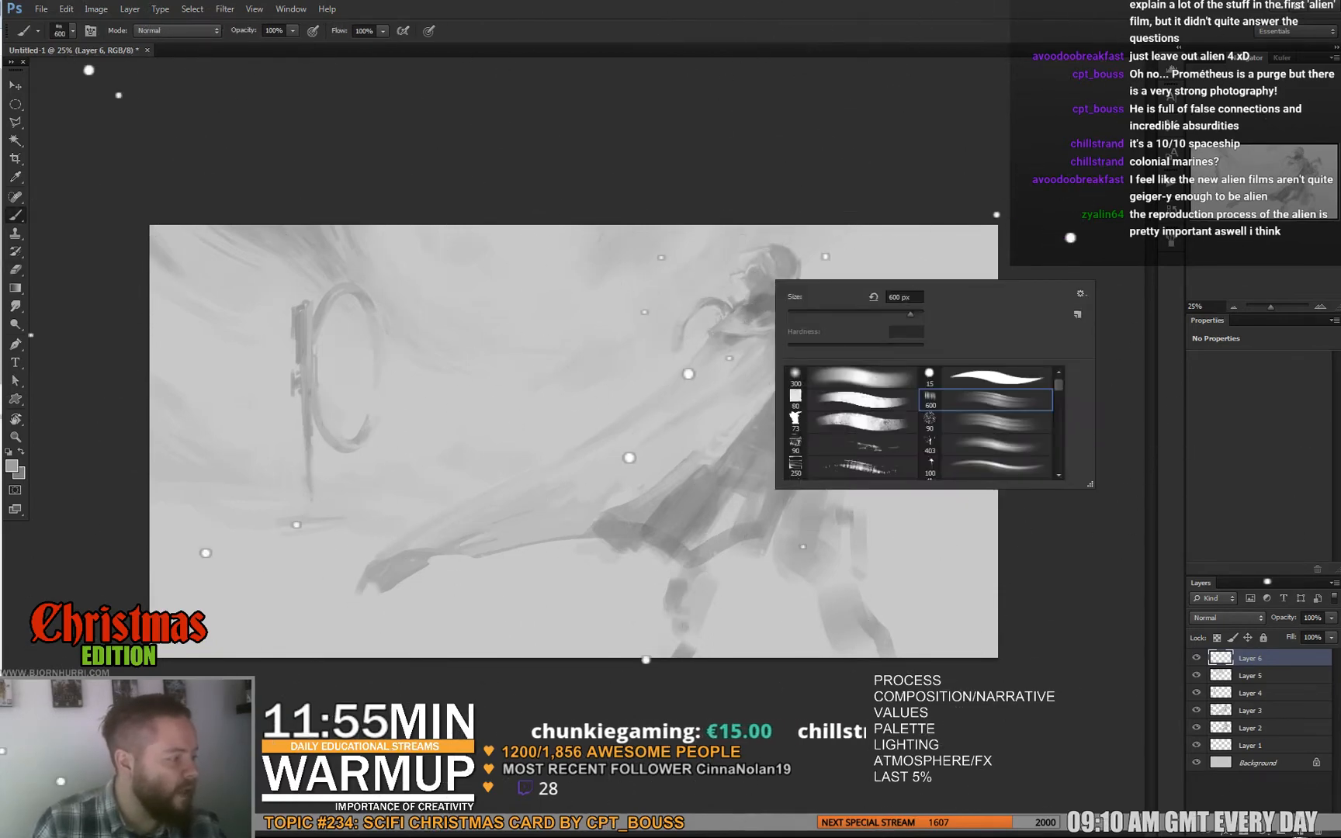
pyautogui.moveTo(842, 314); pyautogui.dragTo(812, 314)
pyautogui.keyDown('alt'); pyautogui.click(769, 266); pyautogui.keyUp('alt')
pyautogui.moveTo(769, 266); pyautogui.dragTo(748, 264)
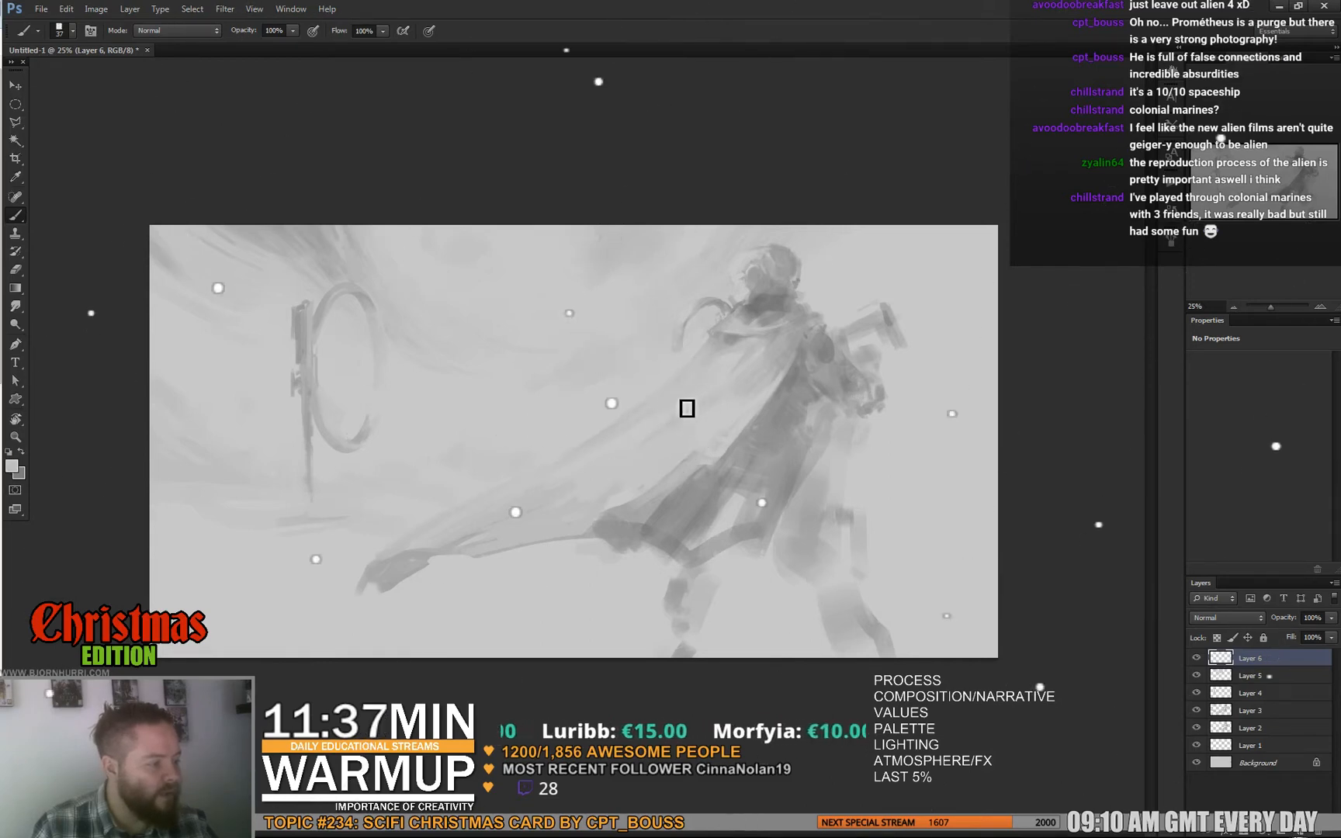
# Sample a light grey by the cloak, fade its middle and lower edge, and enlarge the brush to 86 px
pyautogui.keyDown('alt'); pyautogui.click(659, 409); pyautogui.keyUp('alt')
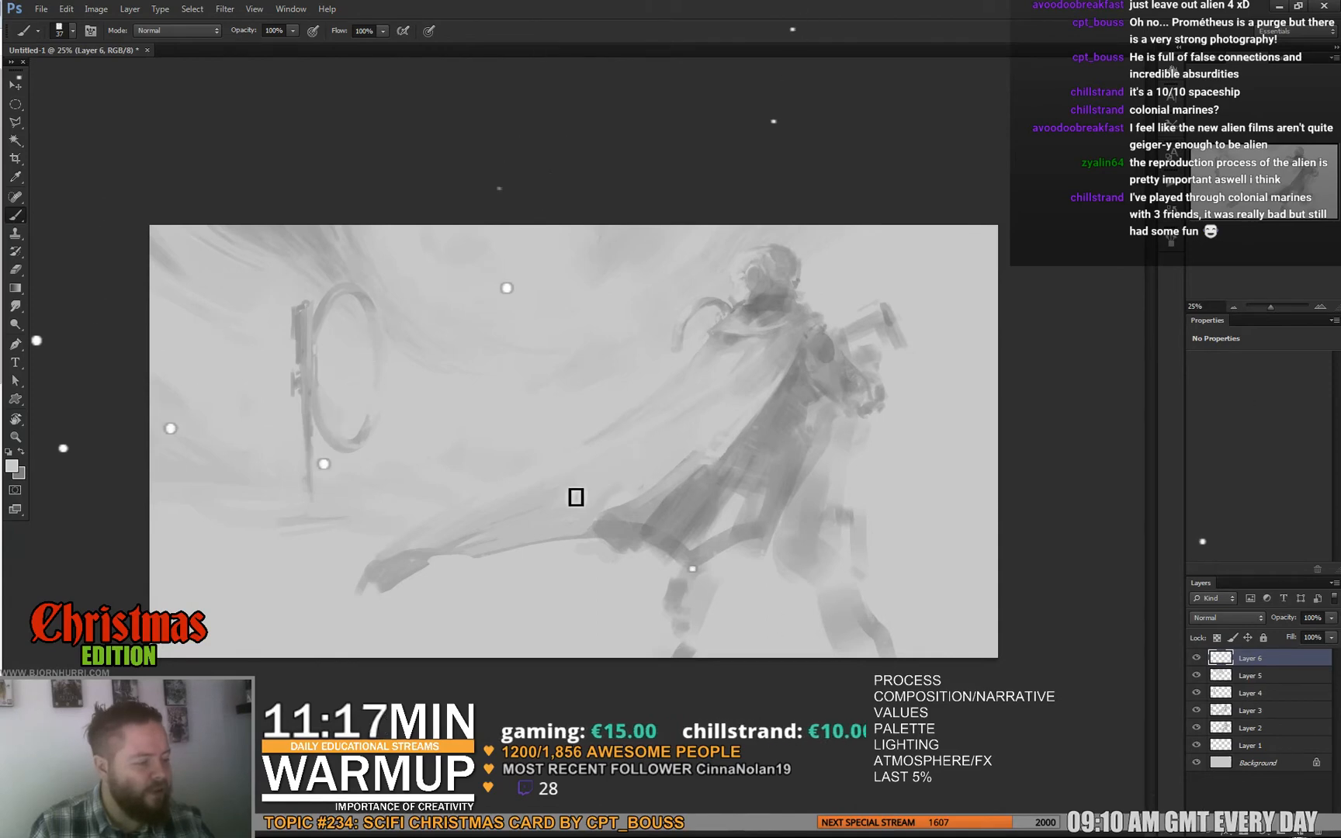
pyautogui.rightClick(537, 525)
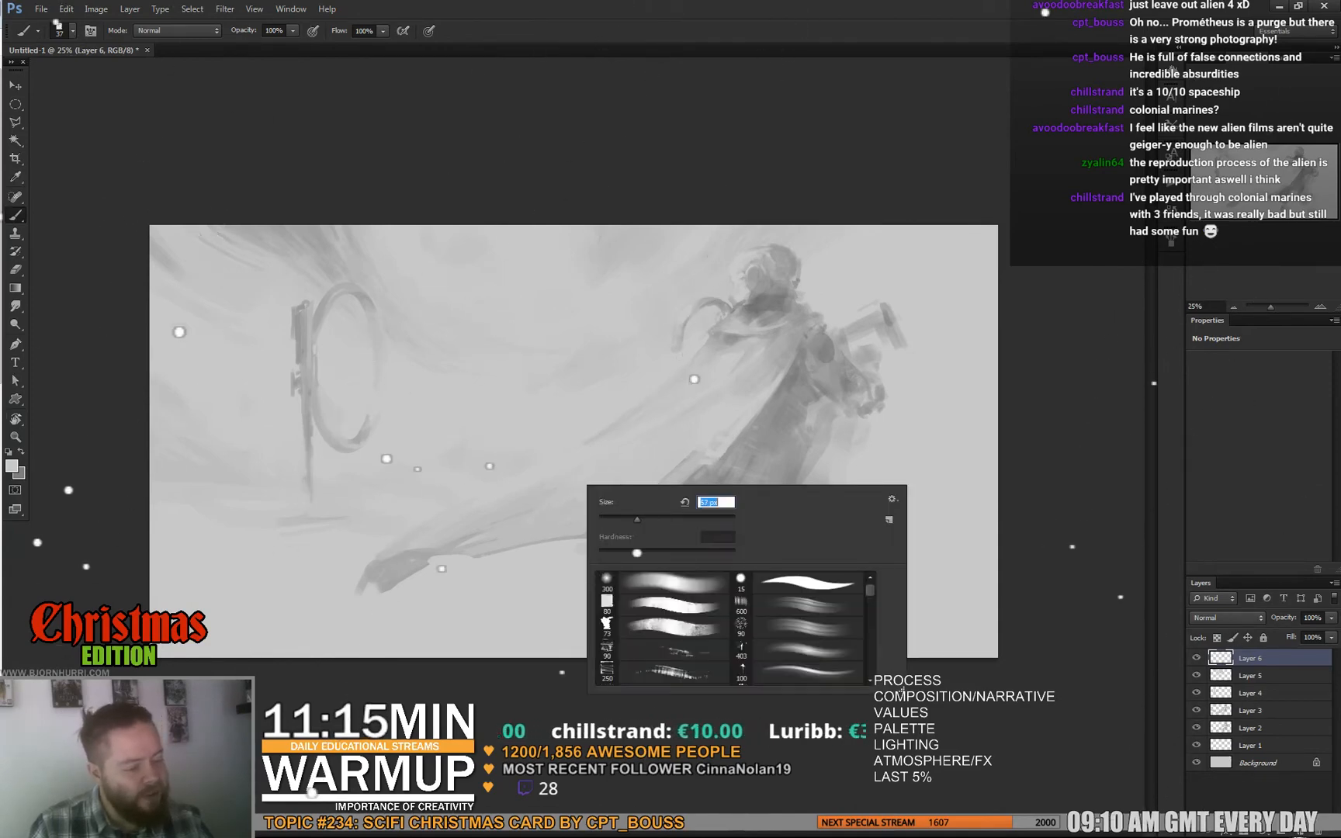
pyautogui.press('Return')
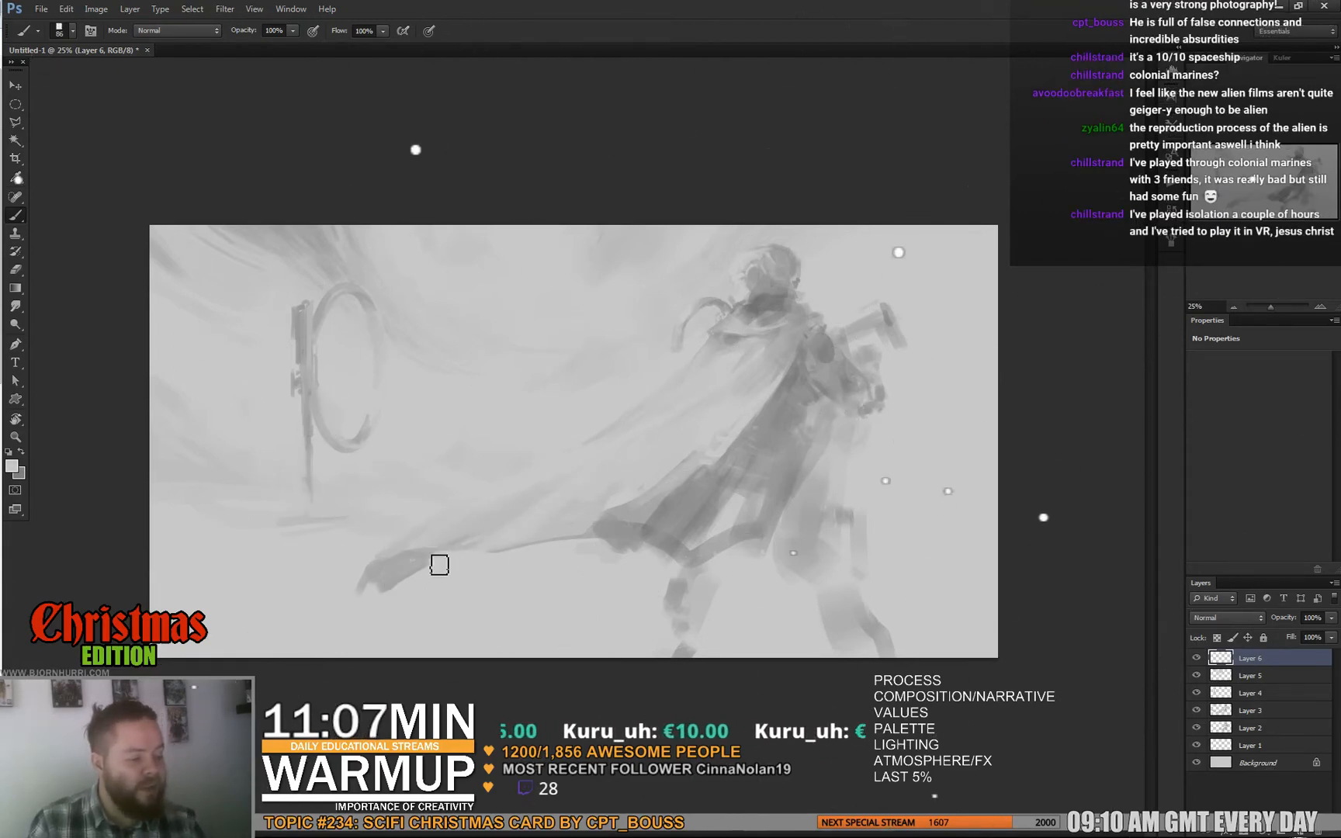
# Repaint the cloak's trailing tip with greys sampled from it, using the 86 px brush
pyautogui.keyDown('alt'); pyautogui.click(395, 565); pyautogui.keyUp('alt')
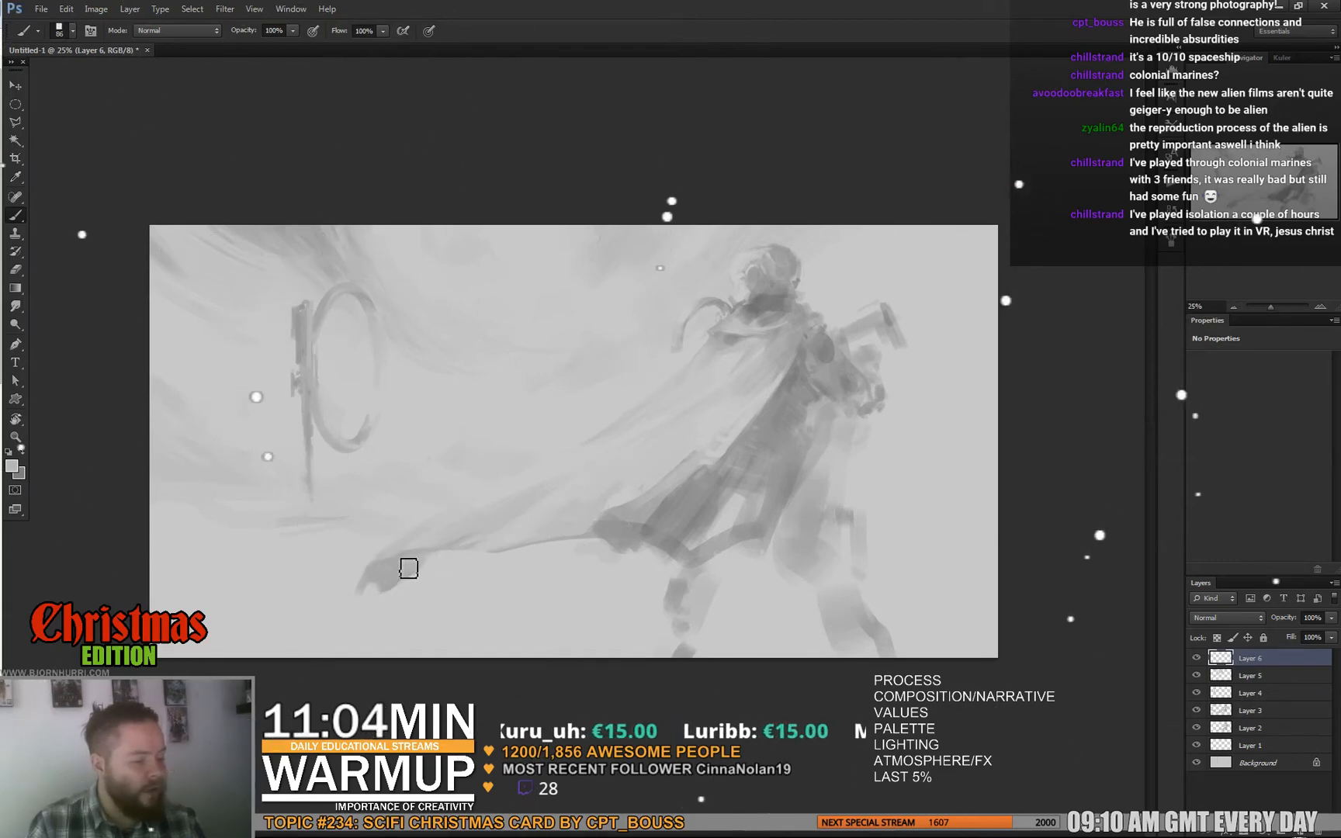
pyautogui.keyDown('alt'); pyautogui.click(378, 584); pyautogui.keyUp('alt')
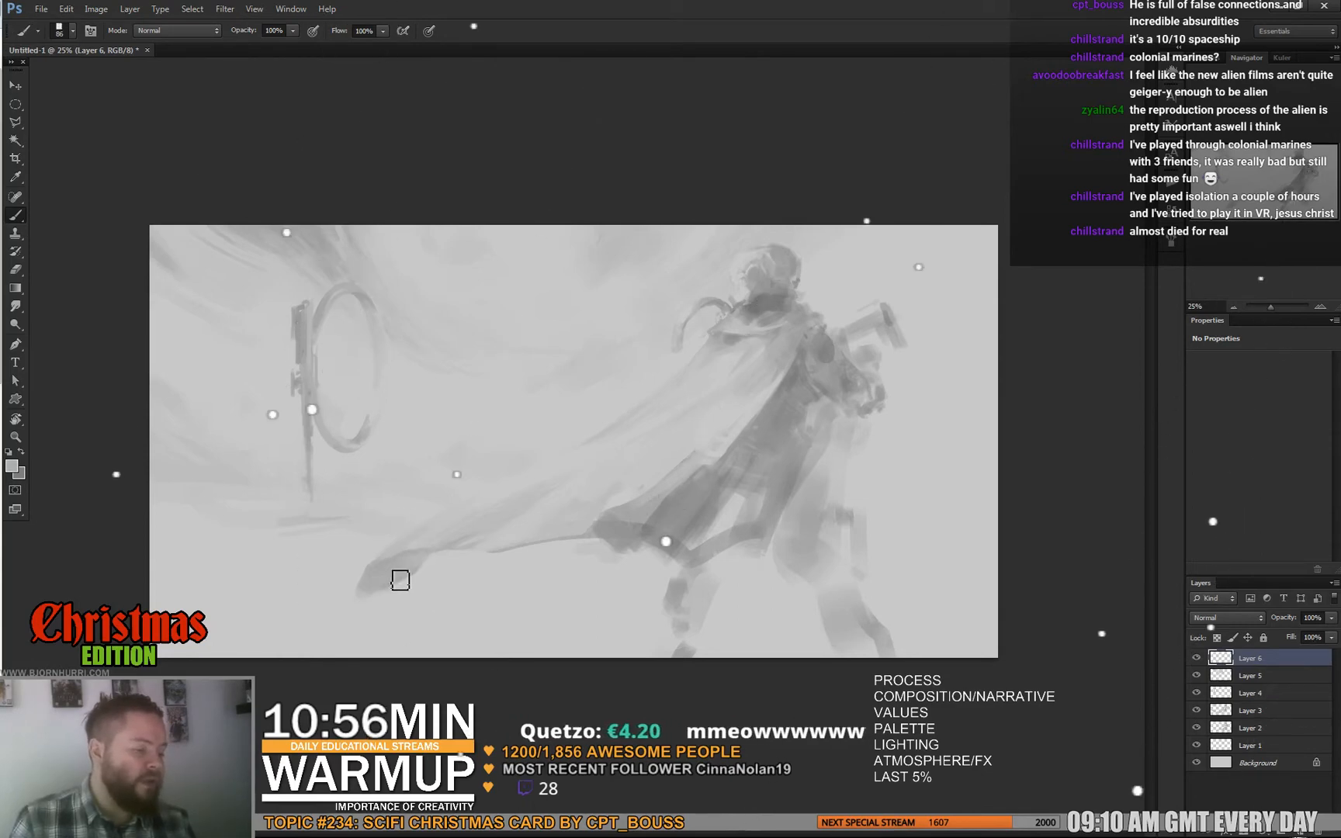
pyautogui.keyDown('alt'); pyautogui.click(392, 559); pyautogui.keyUp('alt')
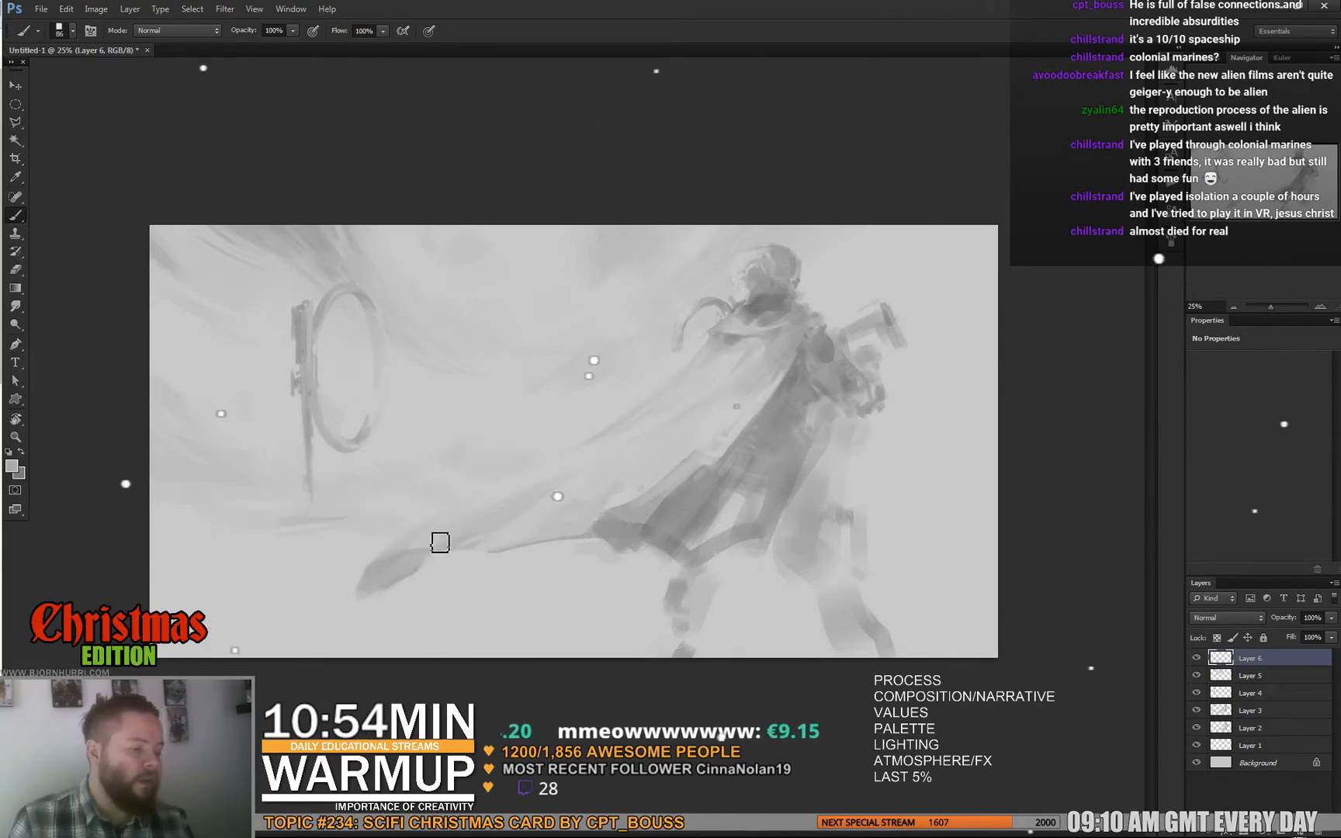
# Set the brush to 50 px and refine the cloak's tip and lower edge into a tapered, blended shape using sampled greys
pyautogui.rightClick(484, 562)
pyautogui.click(531, 594)
pyautogui.keyDown('alt'); pyautogui.click(393, 575); pyautogui.keyUp('alt')
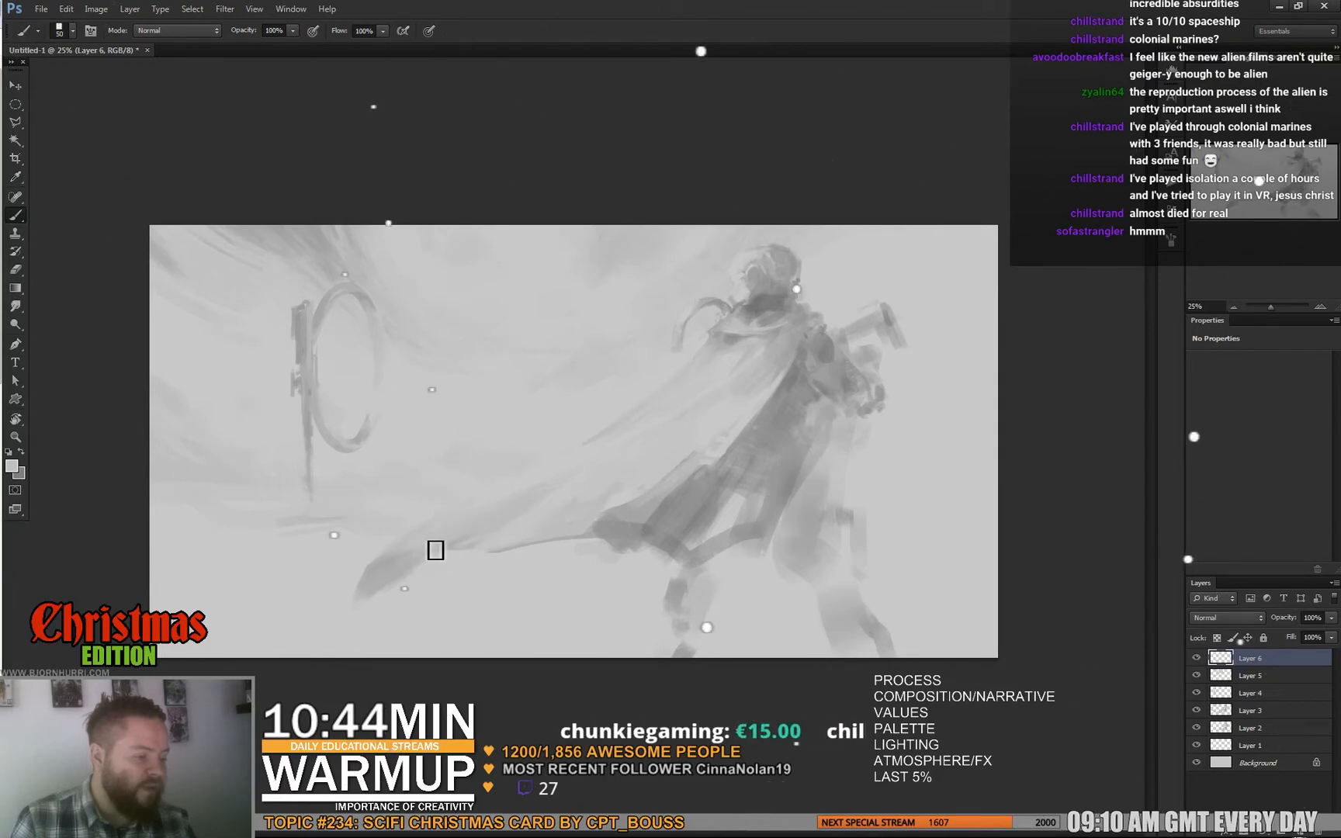
pyautogui.keyDown('alt'); pyautogui.click(390, 565); pyautogui.keyUp('alt')
pyautogui.keyDown('alt'); pyautogui.click(458, 535); pyautogui.keyUp('alt')
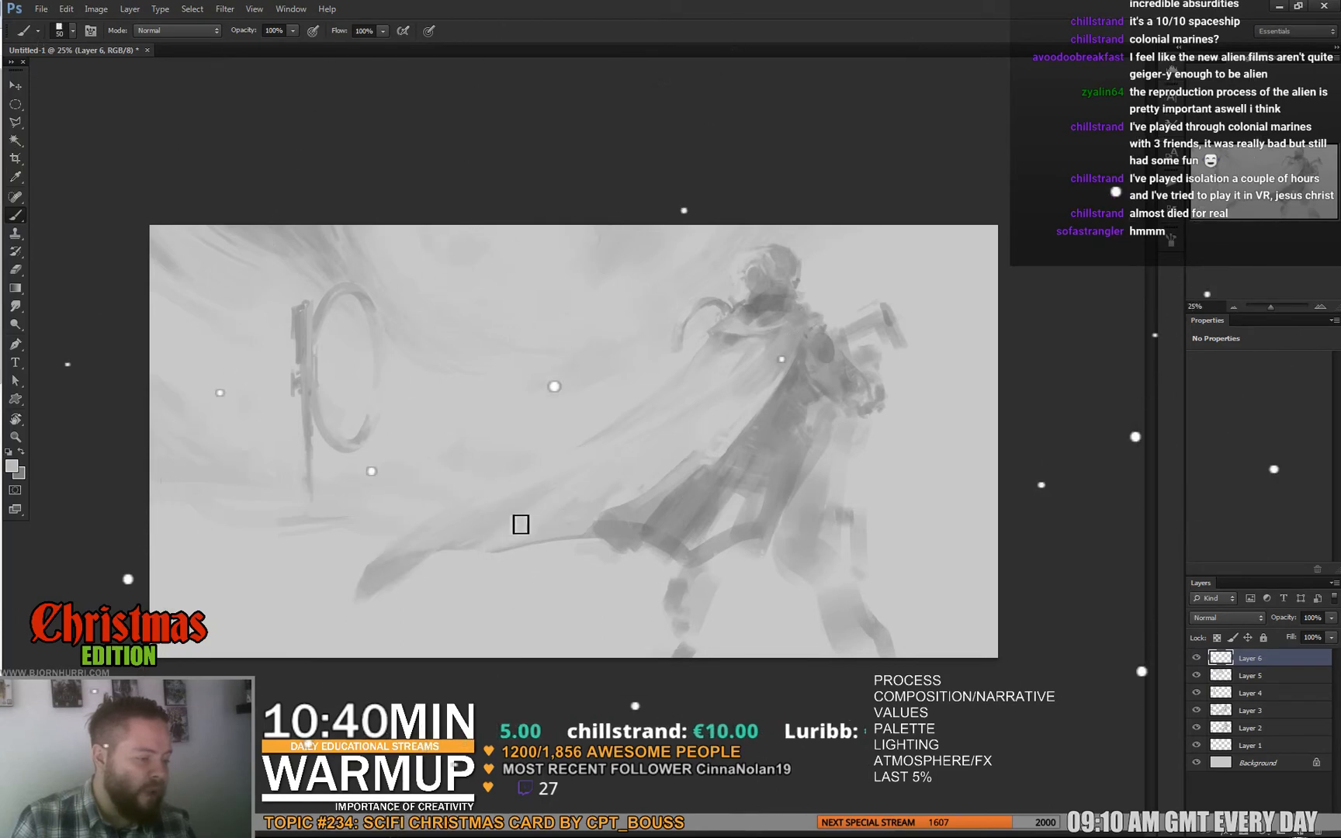
pyautogui.keyDown('alt'); pyautogui.click(510, 527); pyautogui.keyUp('alt')
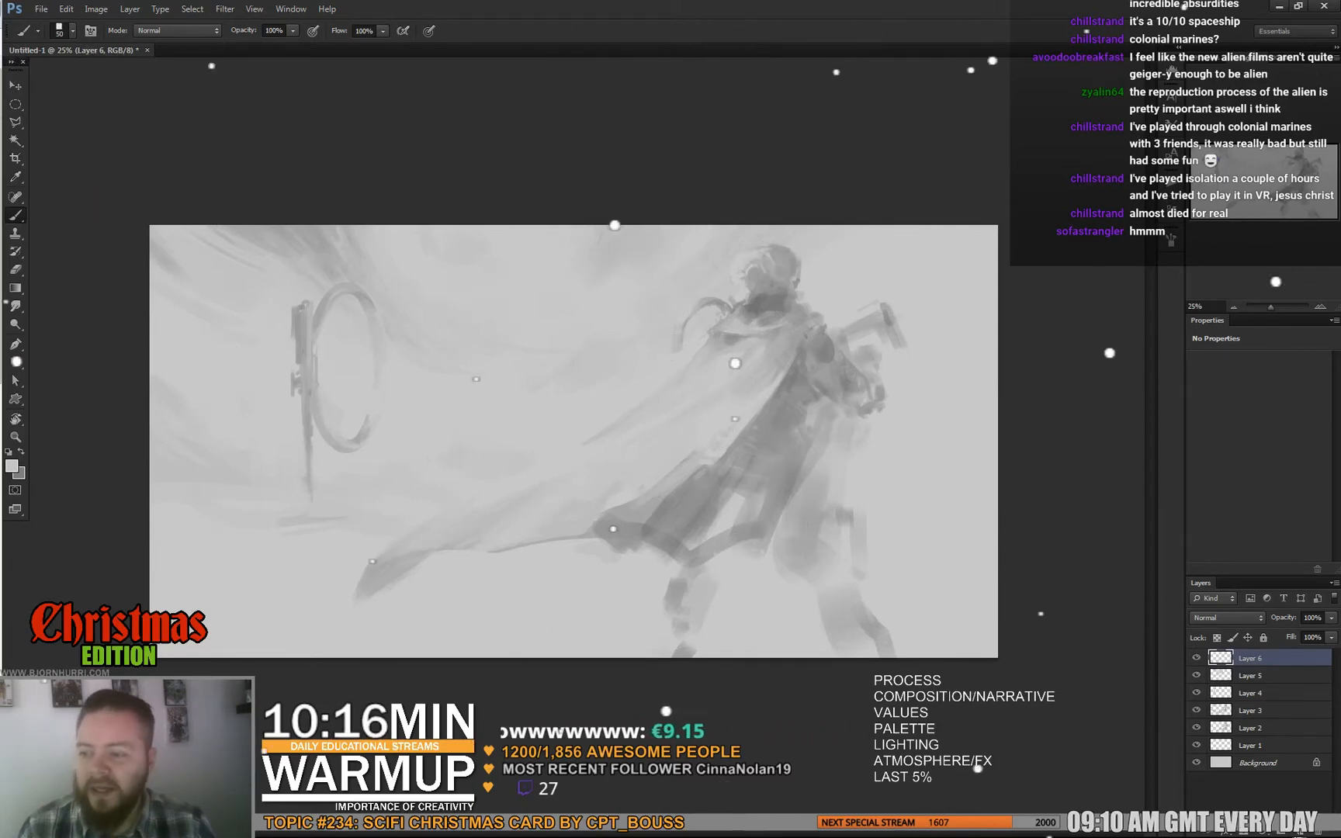
pyautogui.keyDown('alt'); pyautogui.click(370, 575); pyautogui.keyUp('alt')
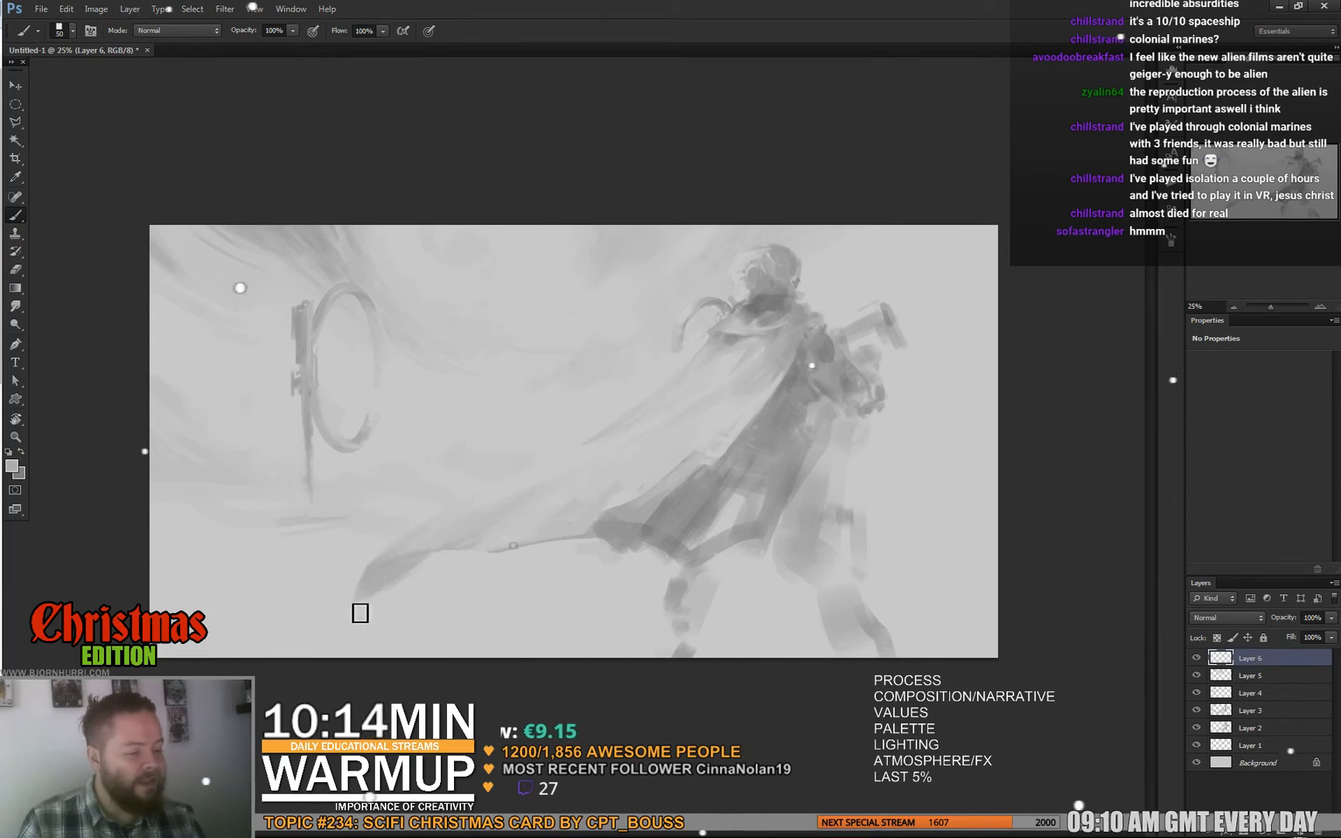
# Set the brush to 34 px and extend the post beneath the ring downward to the ground area
pyautogui.rightClick(427, 457)
pyautogui.press('Return')
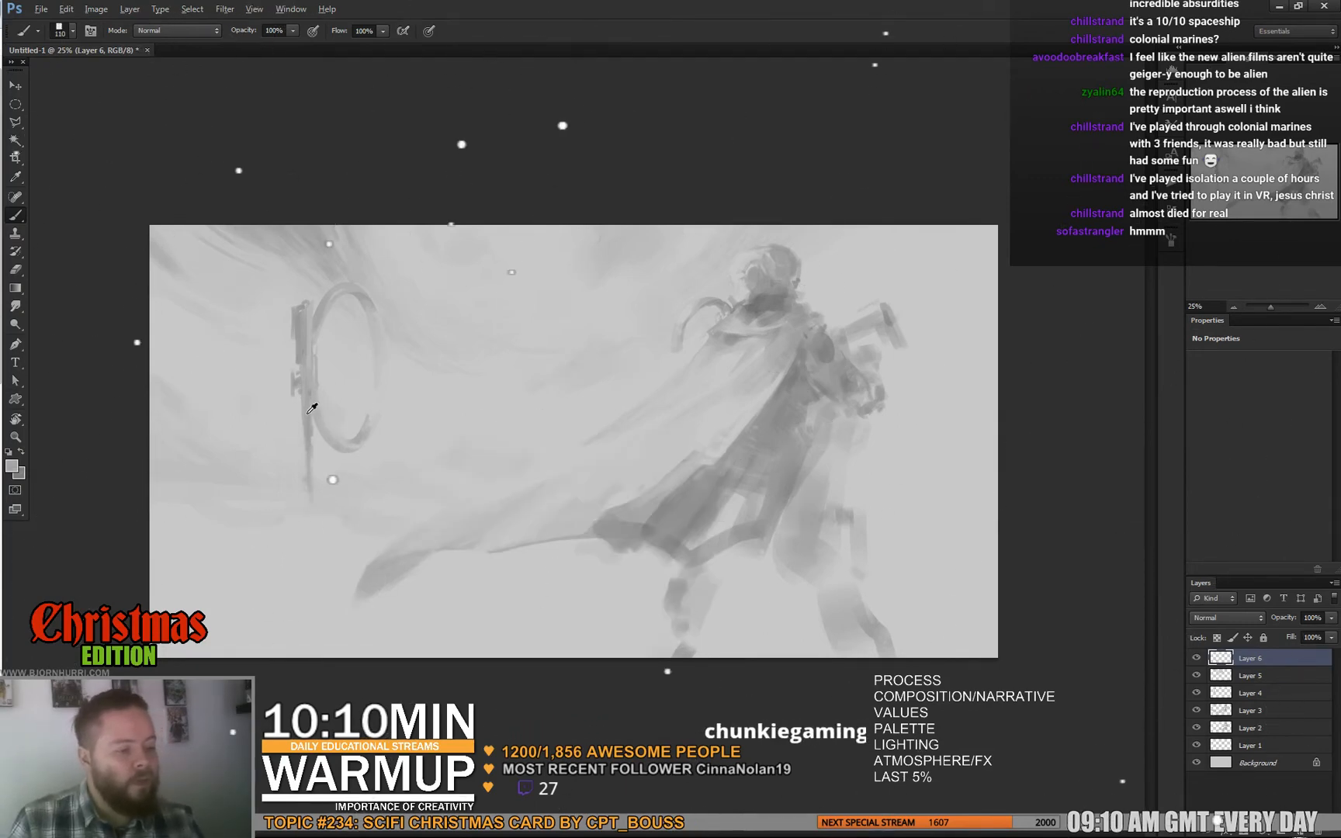
pyautogui.rightClick(325, 432)
pyautogui.click(362, 467)
pyautogui.press('Return')
pyautogui.moveTo(311, 464); pyautogui.dragTo(315, 570)
pyautogui.press('space')
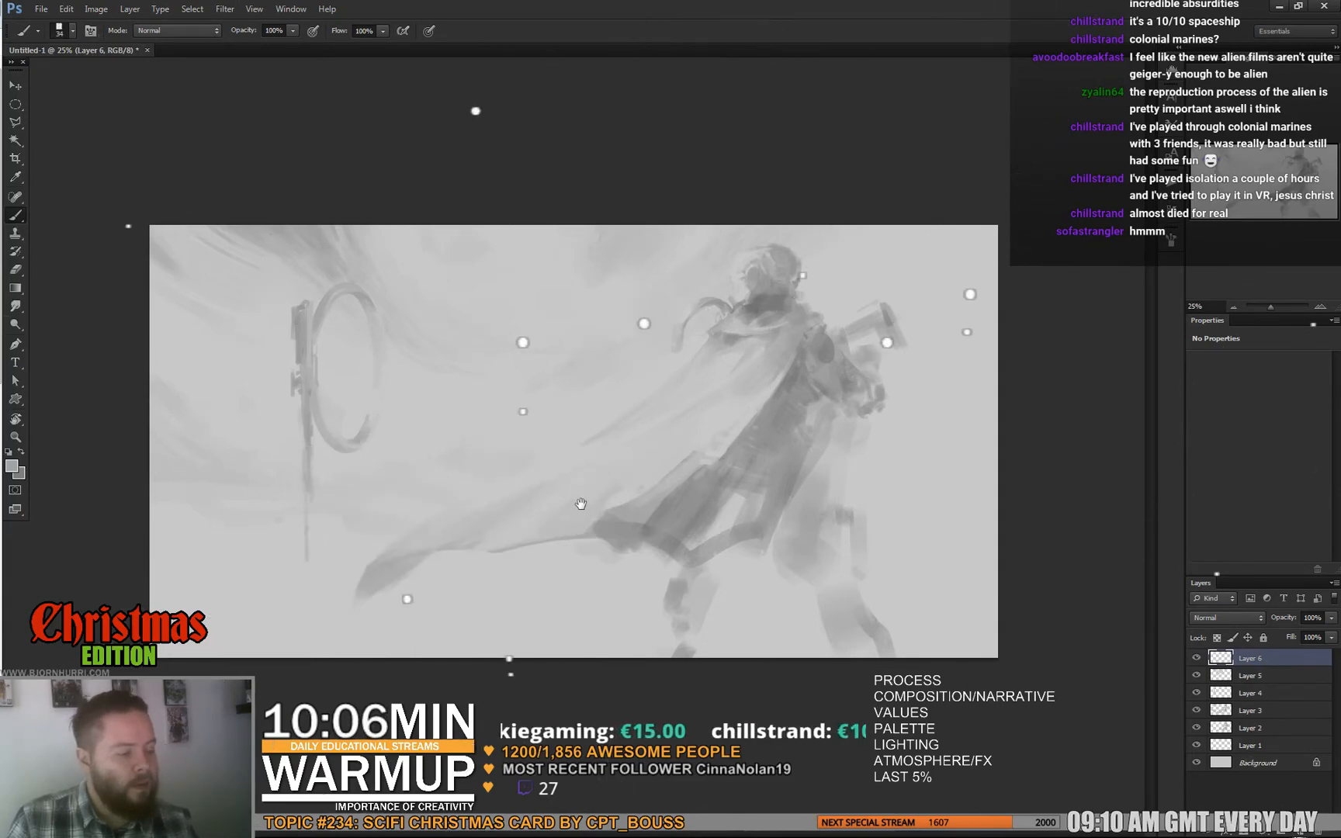
# Set the brush to 55 px and paint a thin horizontal ground line from the canvas's lower left edge toward the post
pyautogui.rightClick(470, 604)
pyautogui.click(388, 647)
pyautogui.press('Return')
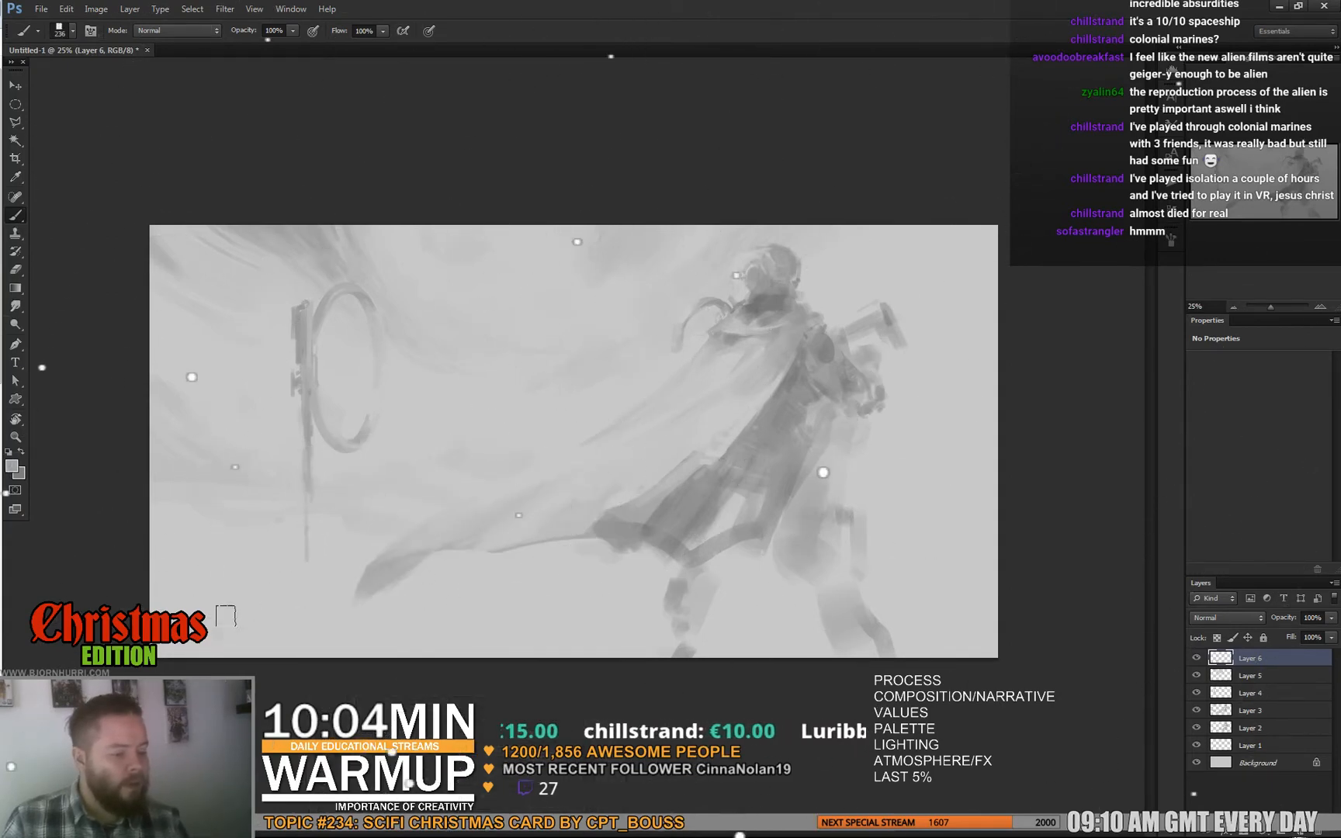
pyautogui.rightClick(267, 615)
pyautogui.click(309, 648)
pyautogui.moveTo(143, 597); pyautogui.dragTo(280, 614)
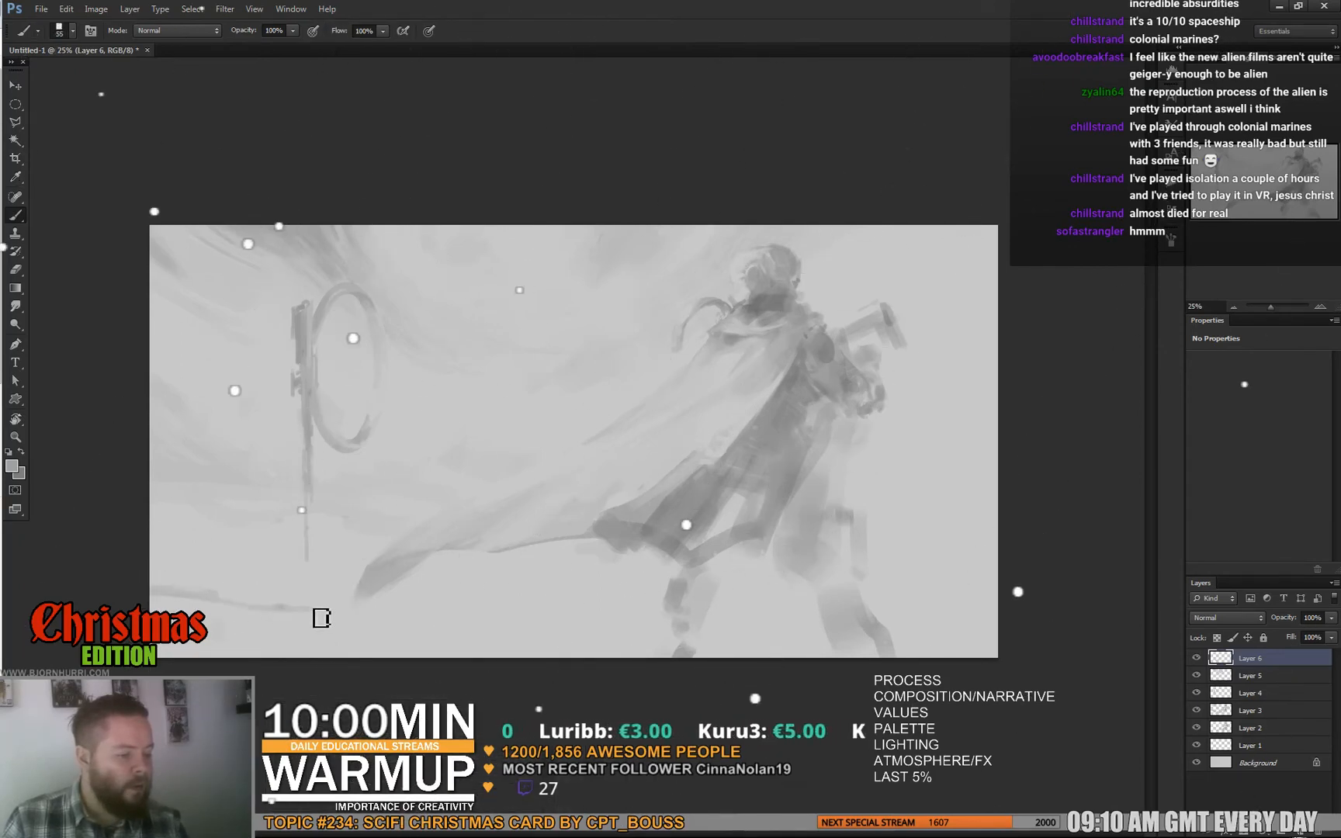
# Shape the low ground forms at the canvas's lower left, alternating the 55 px brush with the 97 px eraser
pyautogui.press('e')
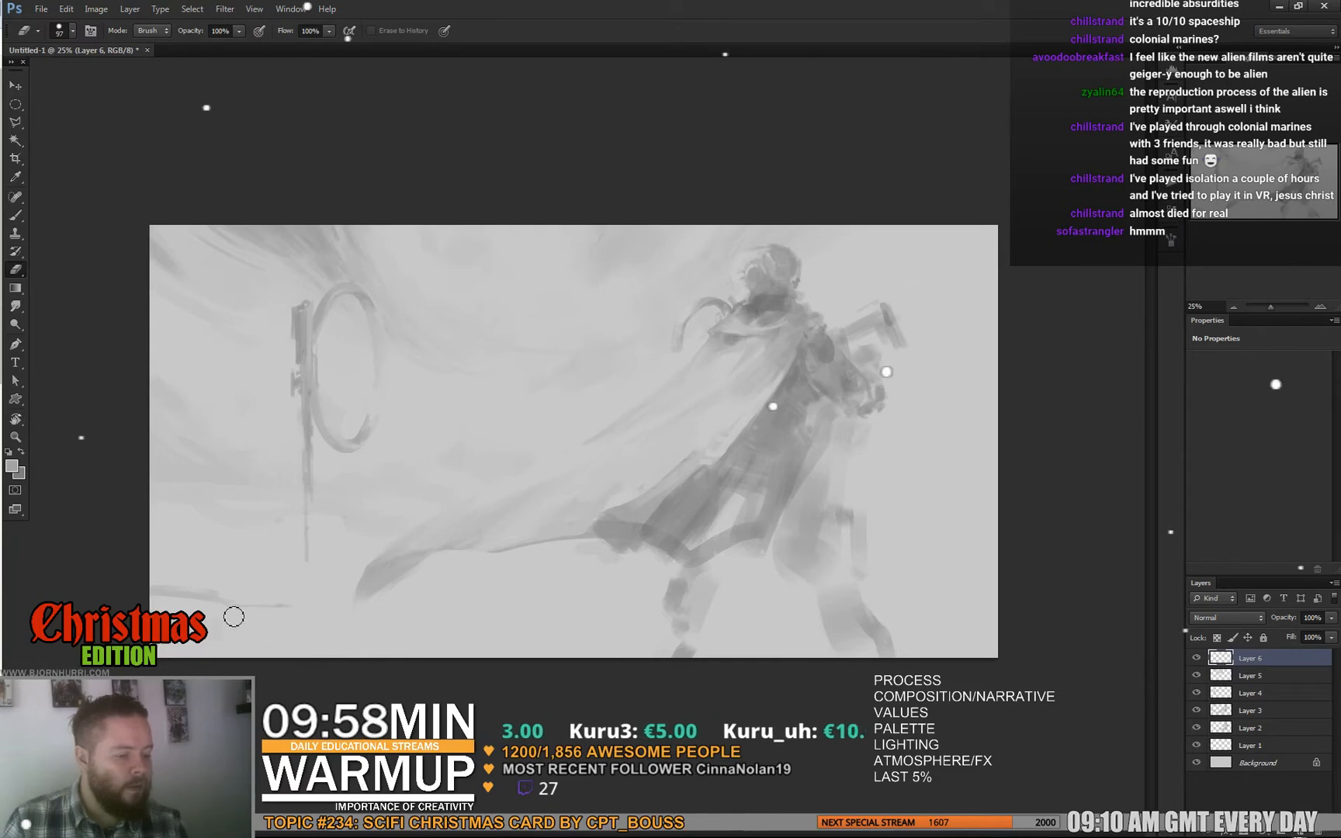
pyautogui.press('b')
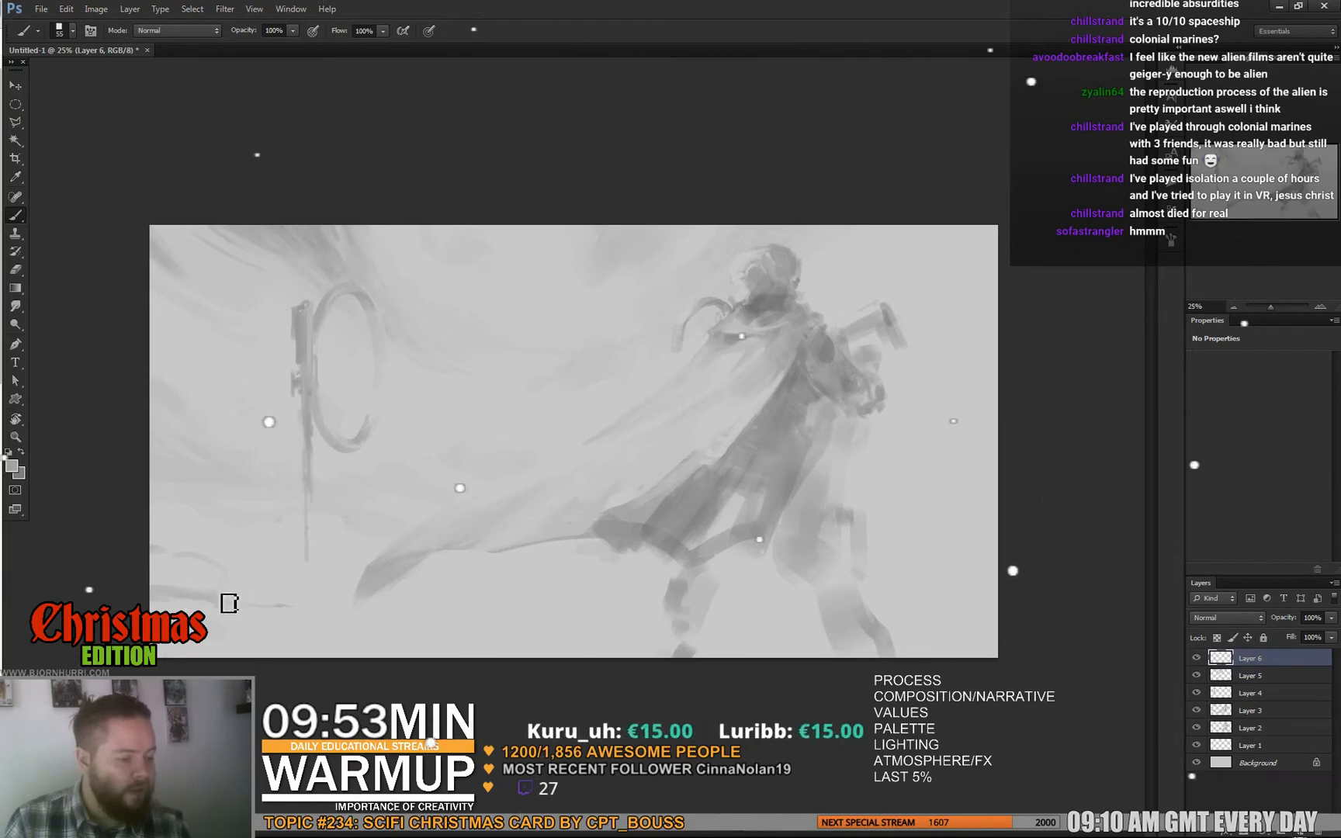
pyautogui.press('e')
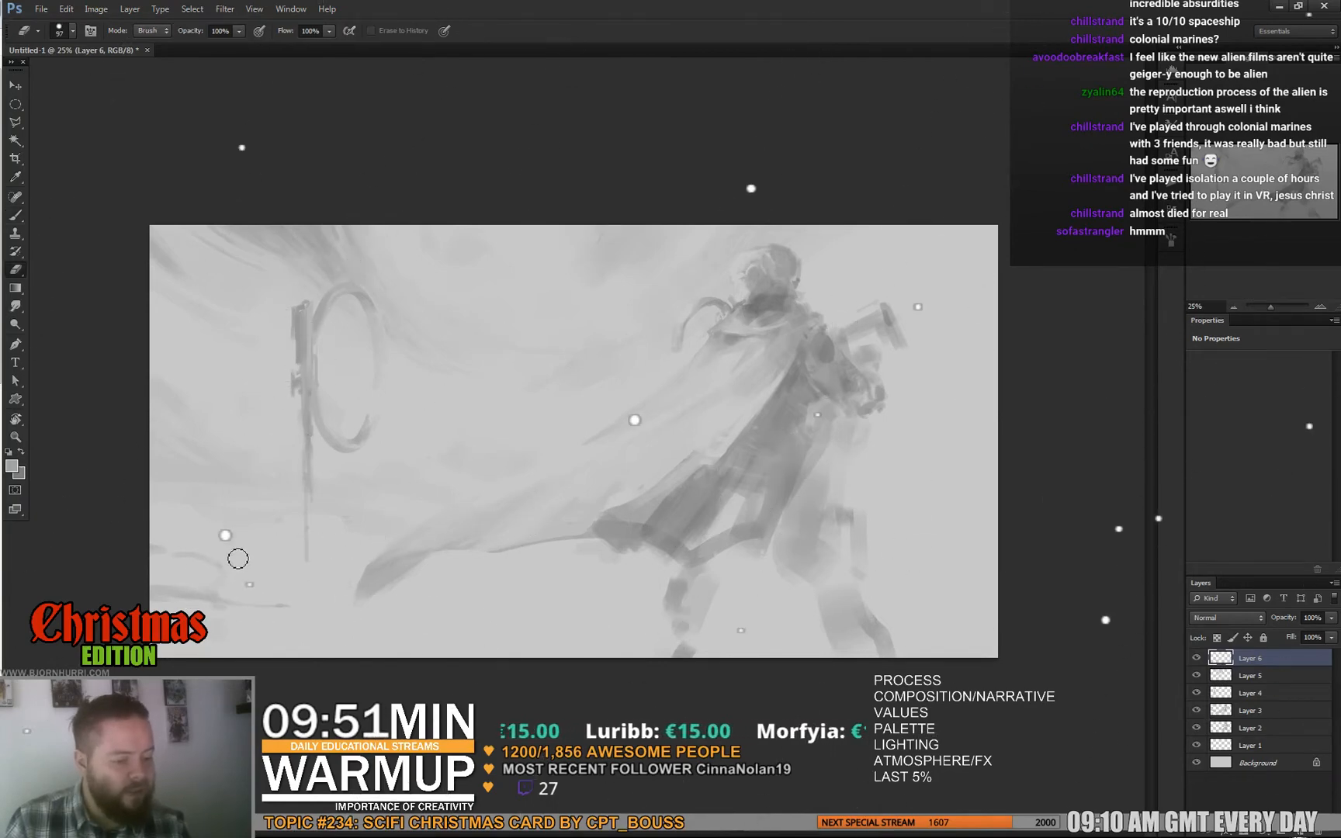
pyautogui.press('b')
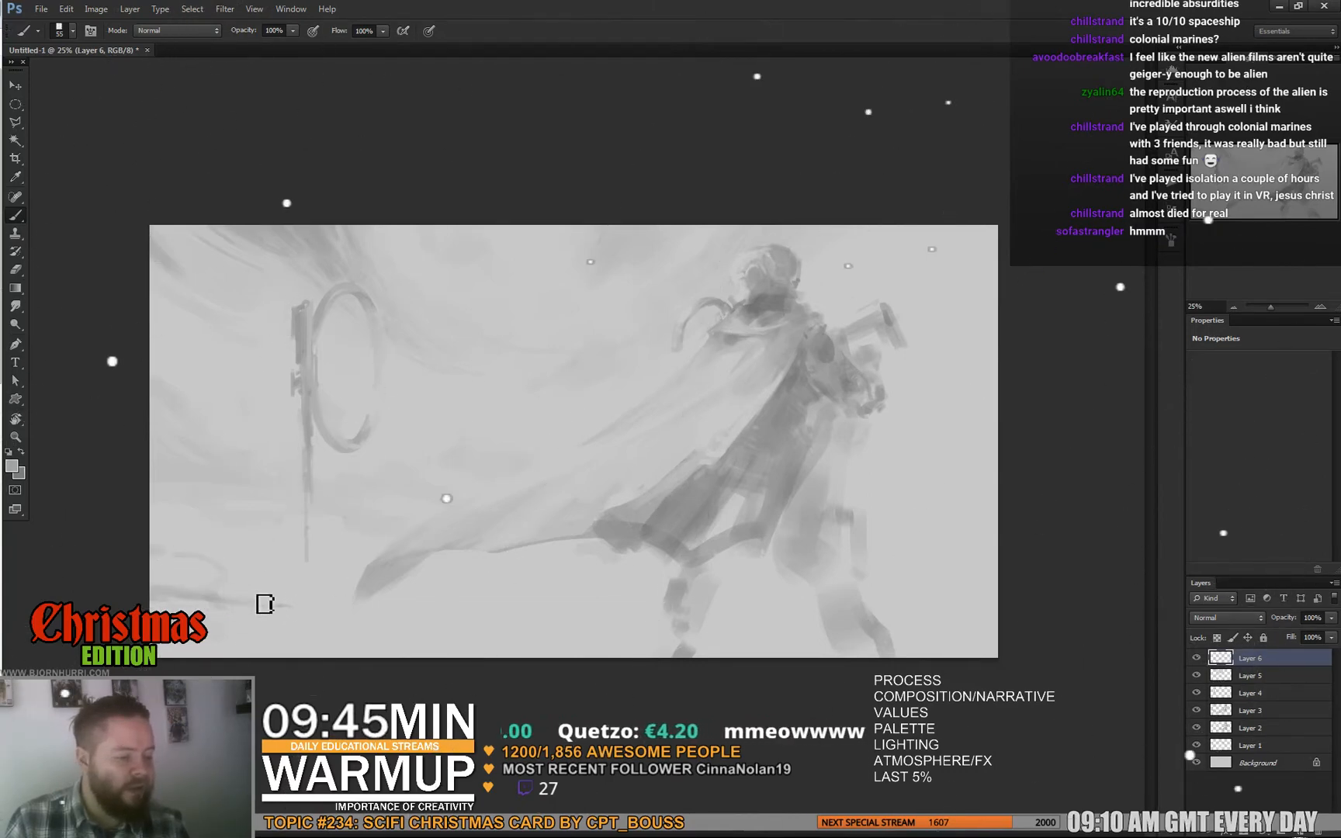
pyautogui.press('e')
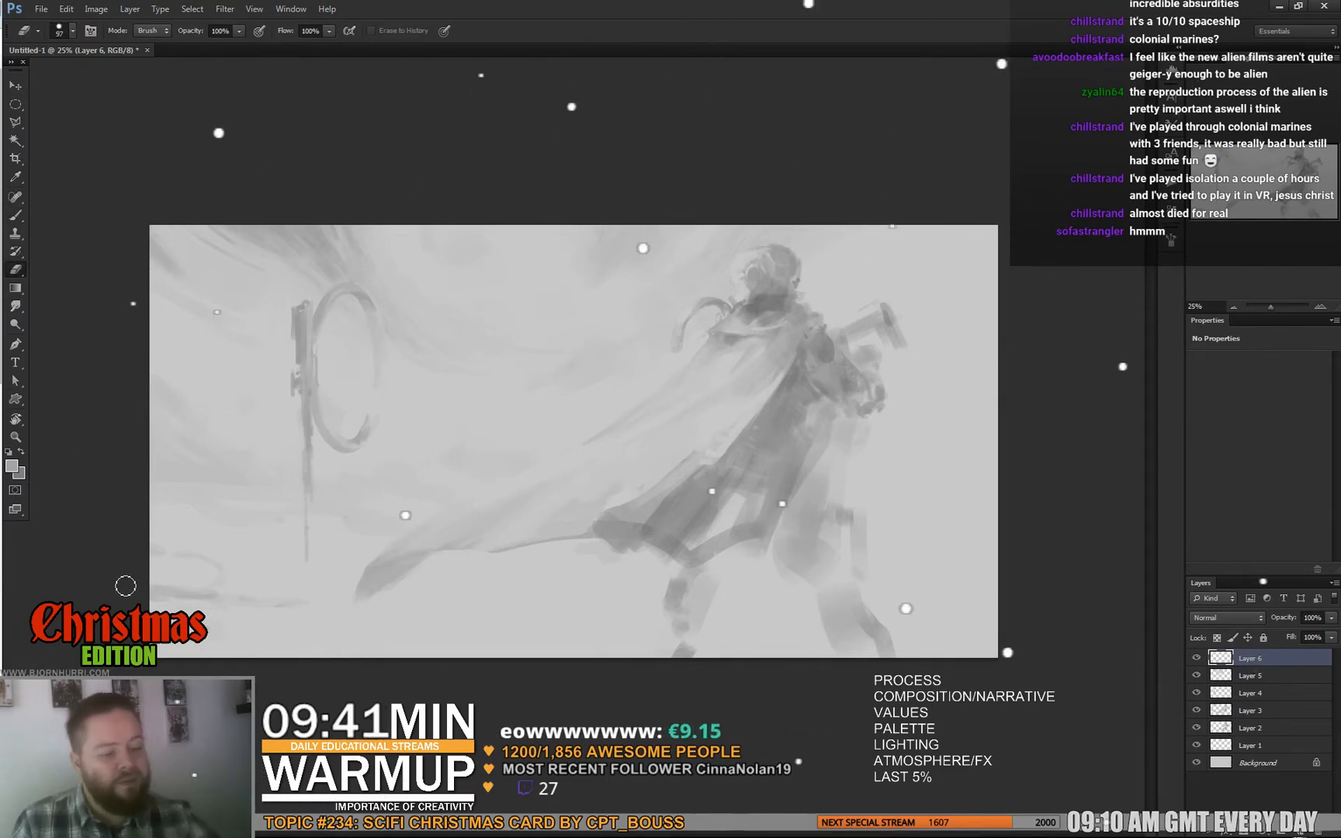
# Make a large circular selection over the sky around the ringed post, reaching past the canvas's upper edge and down to the cloak's tip
pyautogui.press('b')
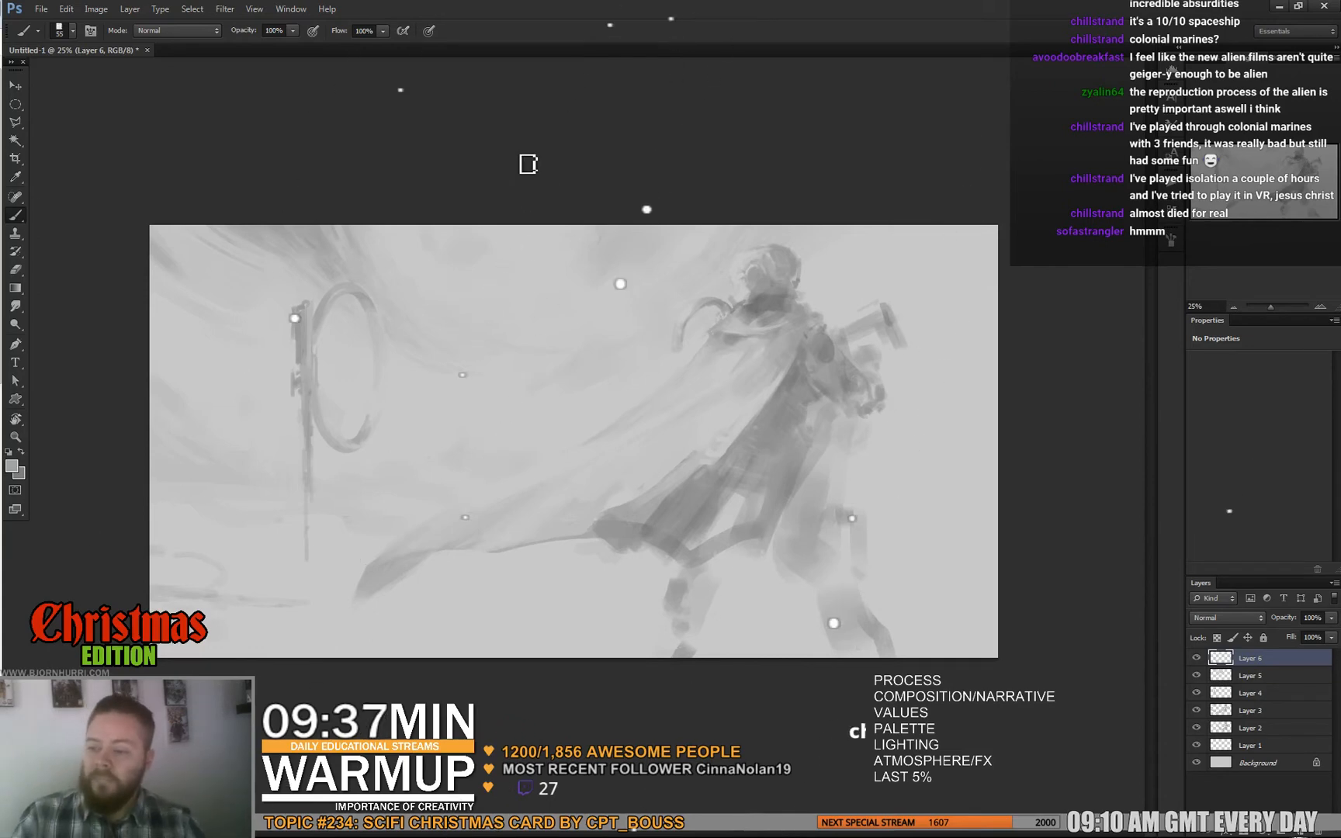
pyautogui.press('m')
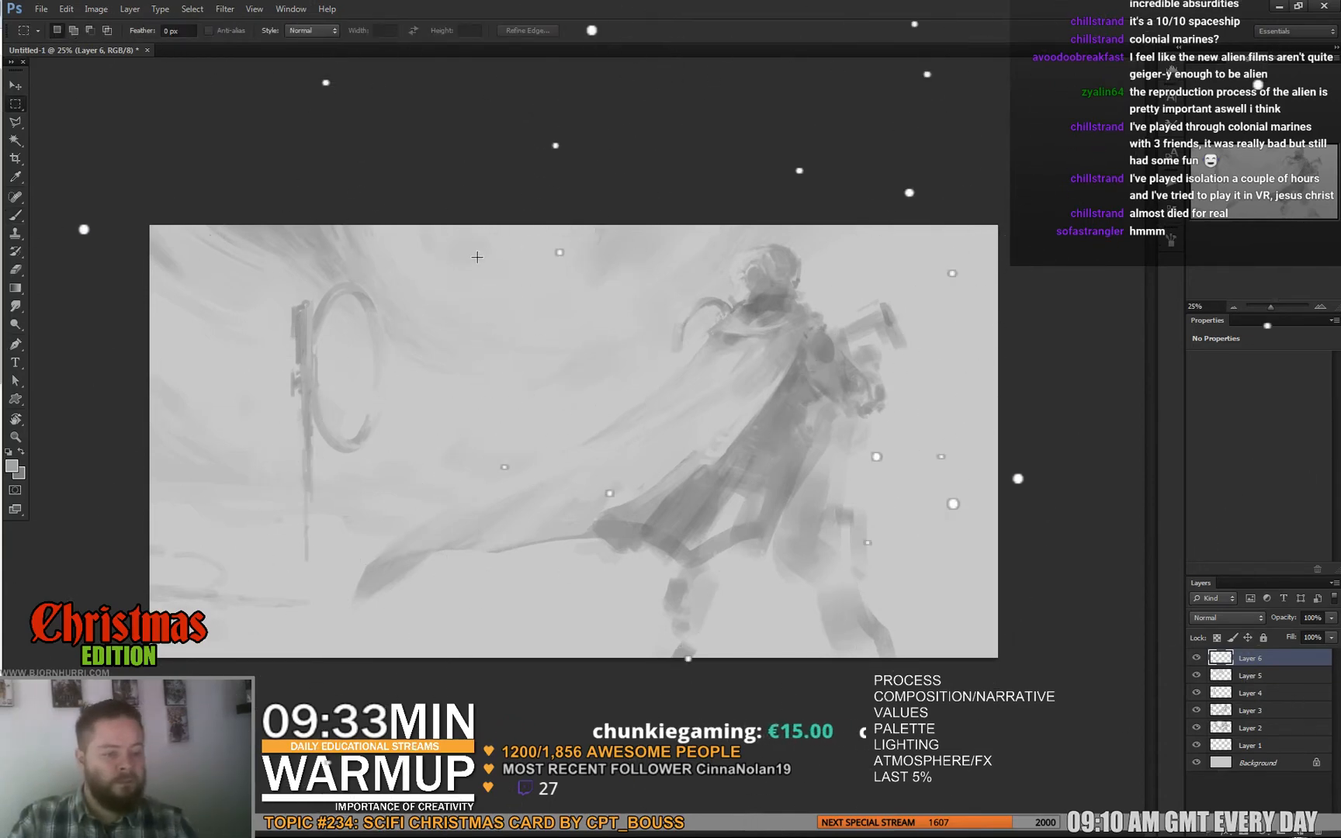
pyautogui.hotkey('shift', 'm')
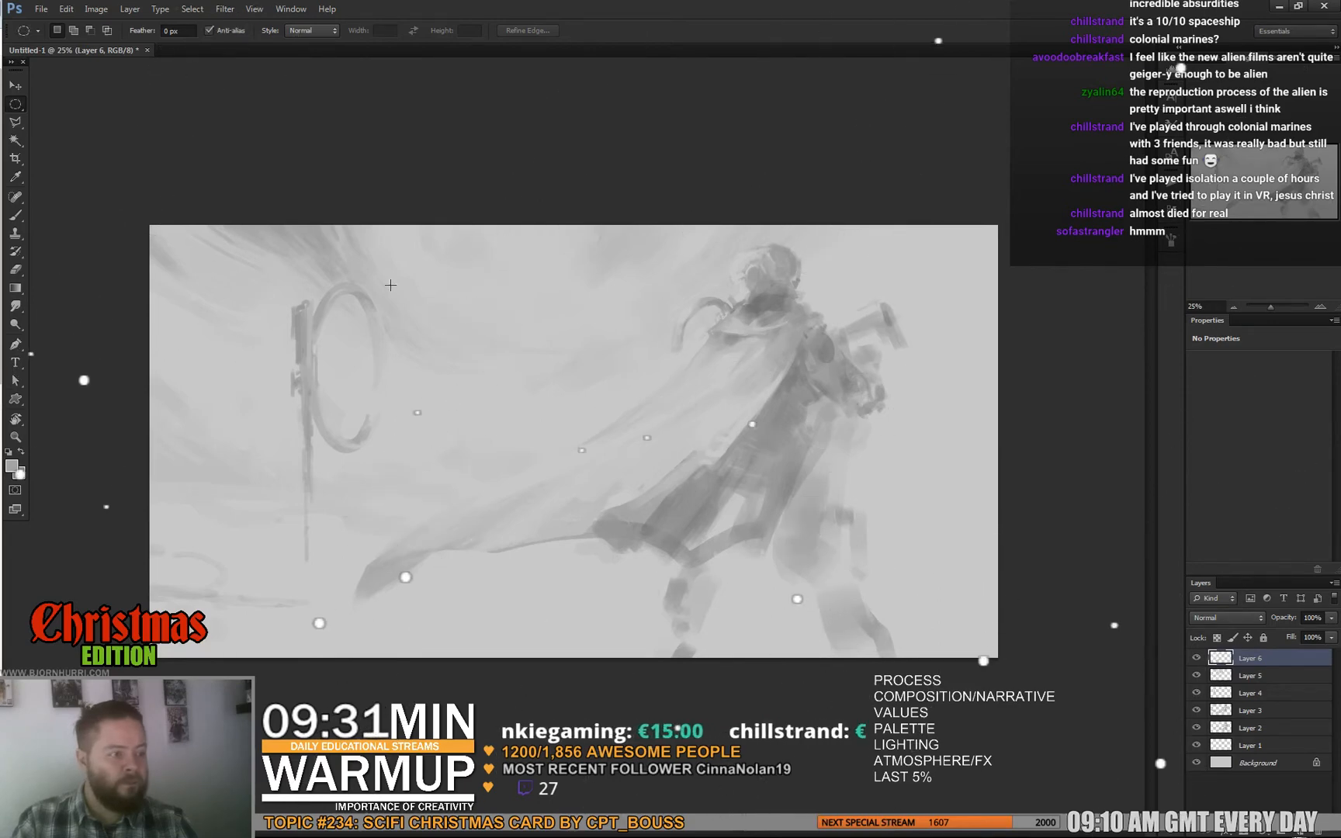
pyautogui.moveTo(266, 167); pyautogui.dragTo(545, 389)
pyautogui.moveTo(538, 510); pyautogui.dragTo(620, 629)
pyautogui.click(212, 190)
pyautogui.moveTo(544, 373); pyautogui.dragTo(515, 389)
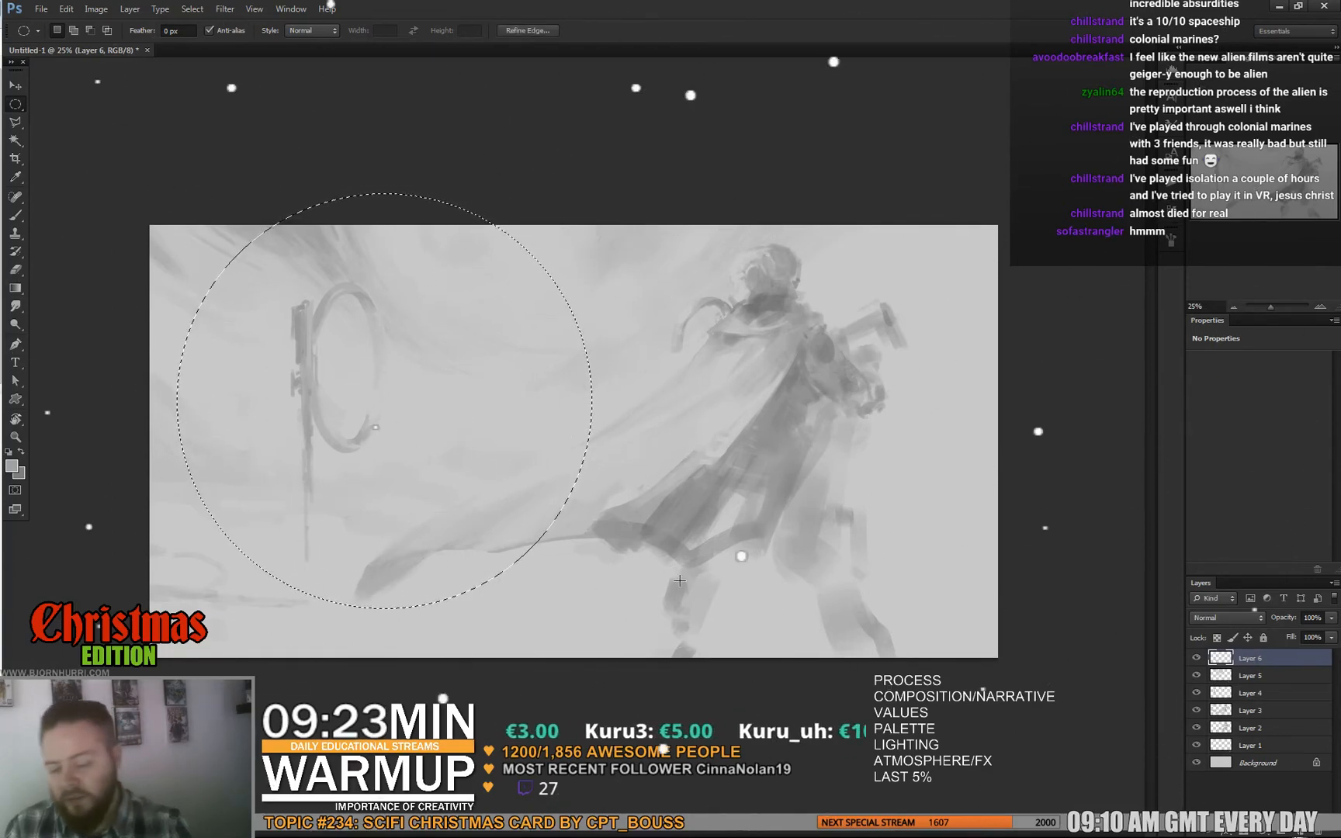
# Add a new layer, set the brush to 195 px, and paint a large shaded planet disc in the sky behind the ringed post
pyautogui.hotkey('ctrl', 'shift', 'alt', 'n')
pyautogui.hotkey('ctrl', 'd')
pyautogui.press('b')
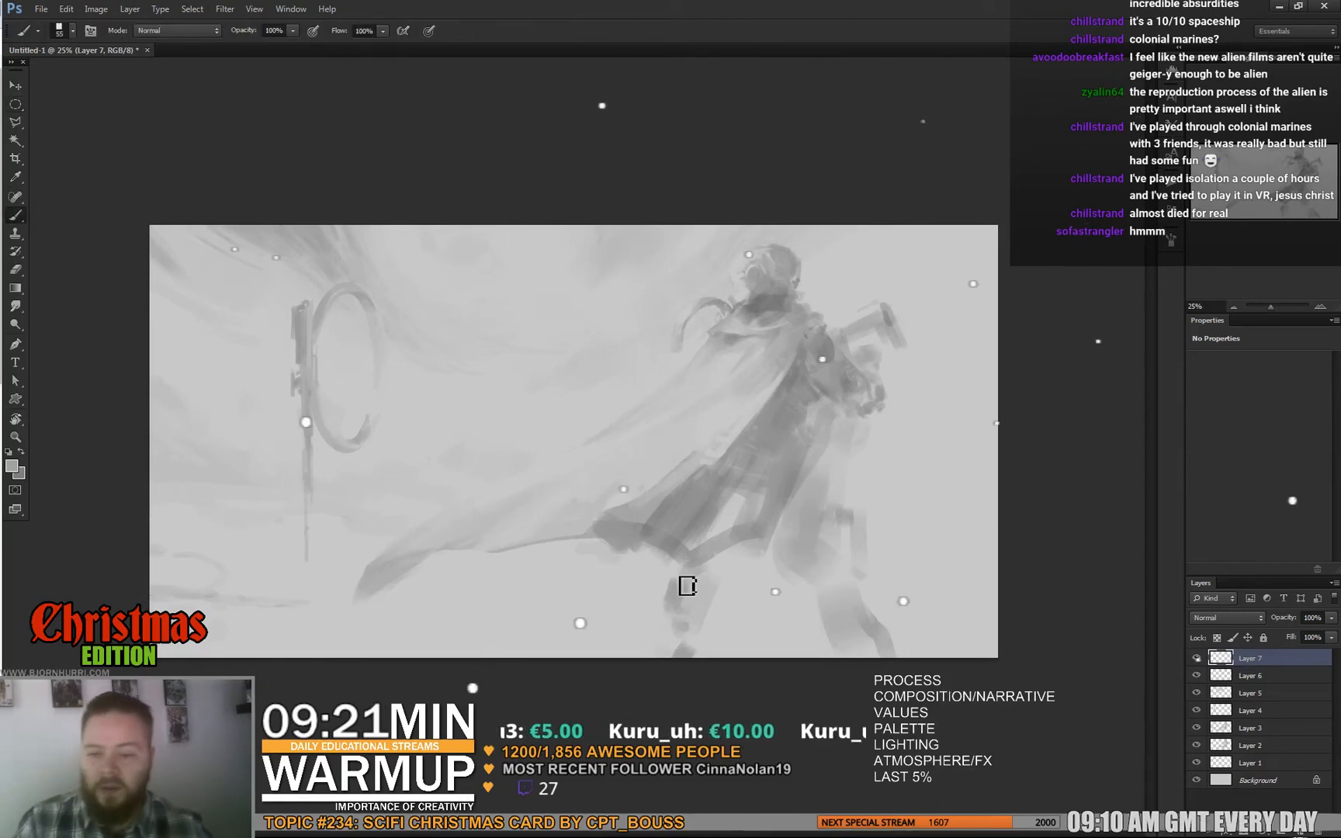
pyautogui.rightClick(685, 584)
pyautogui.moveTo(644, 353); pyautogui.dragTo(648, 354)
pyautogui.click(478, 208)
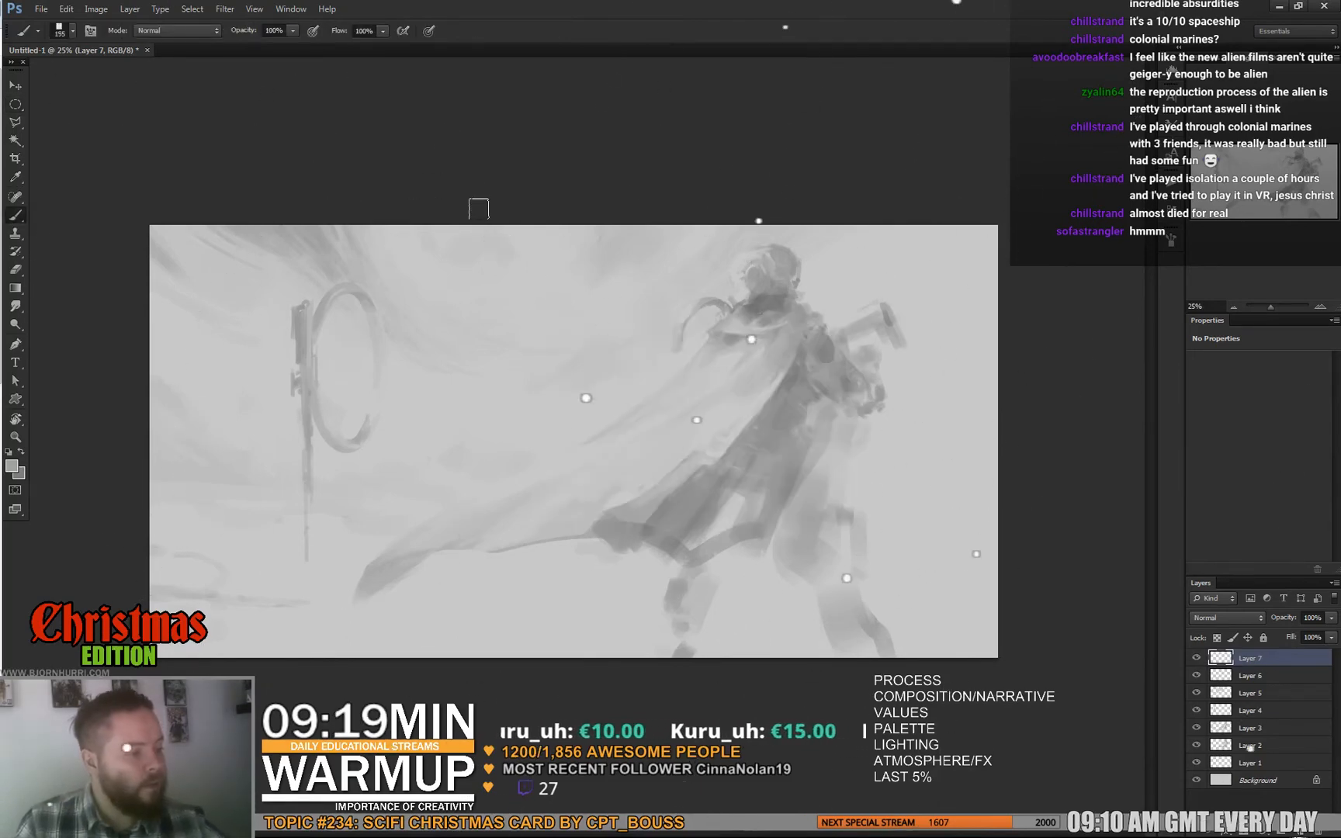
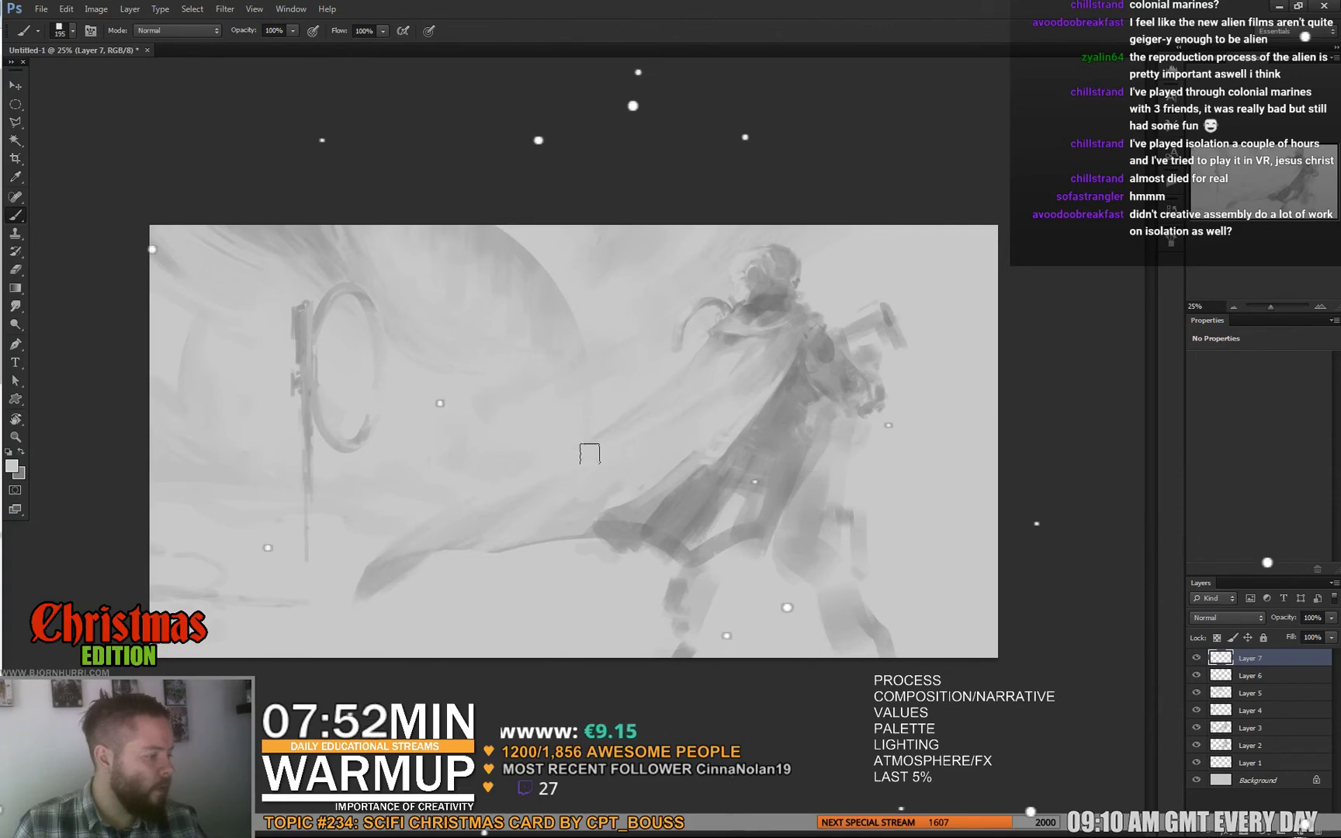
pyautogui.press('e')
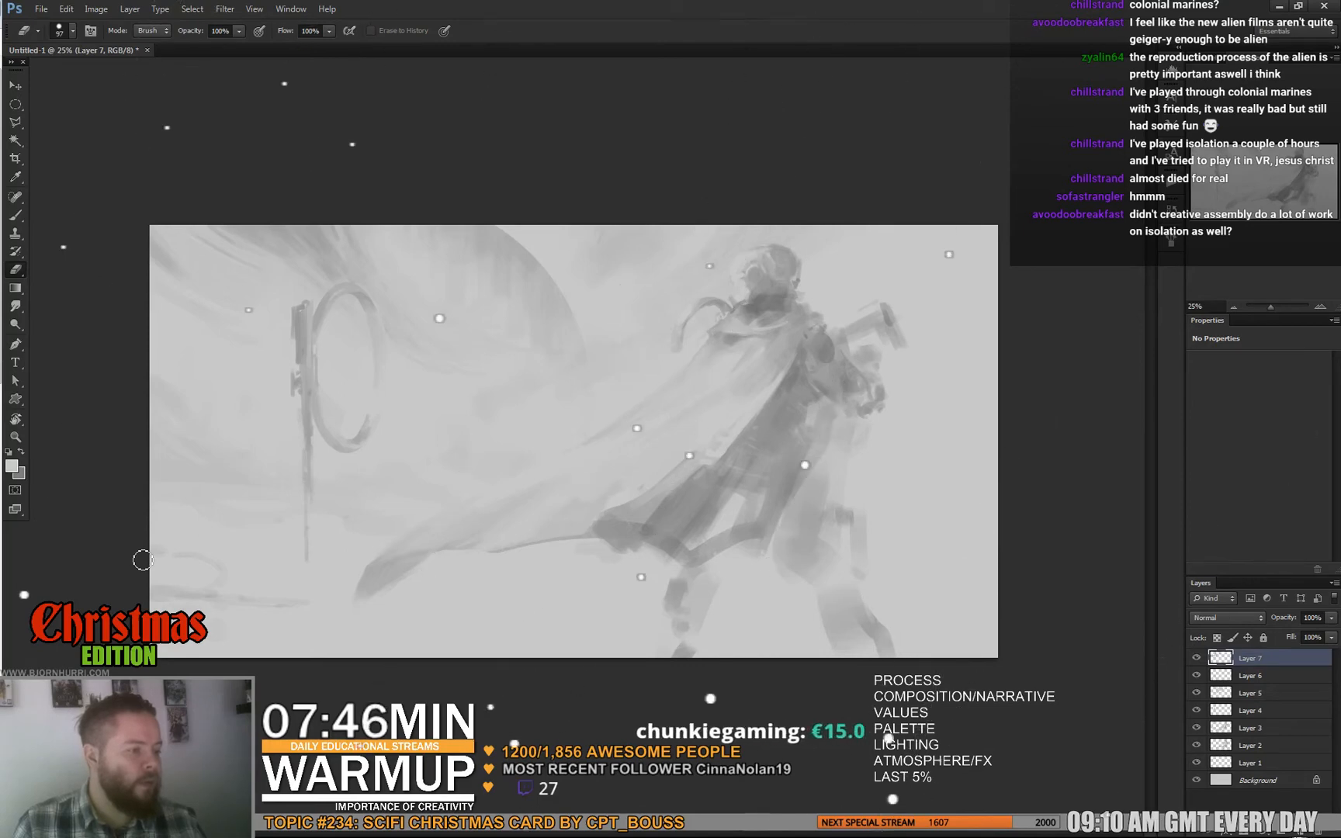
pyautogui.press('b')
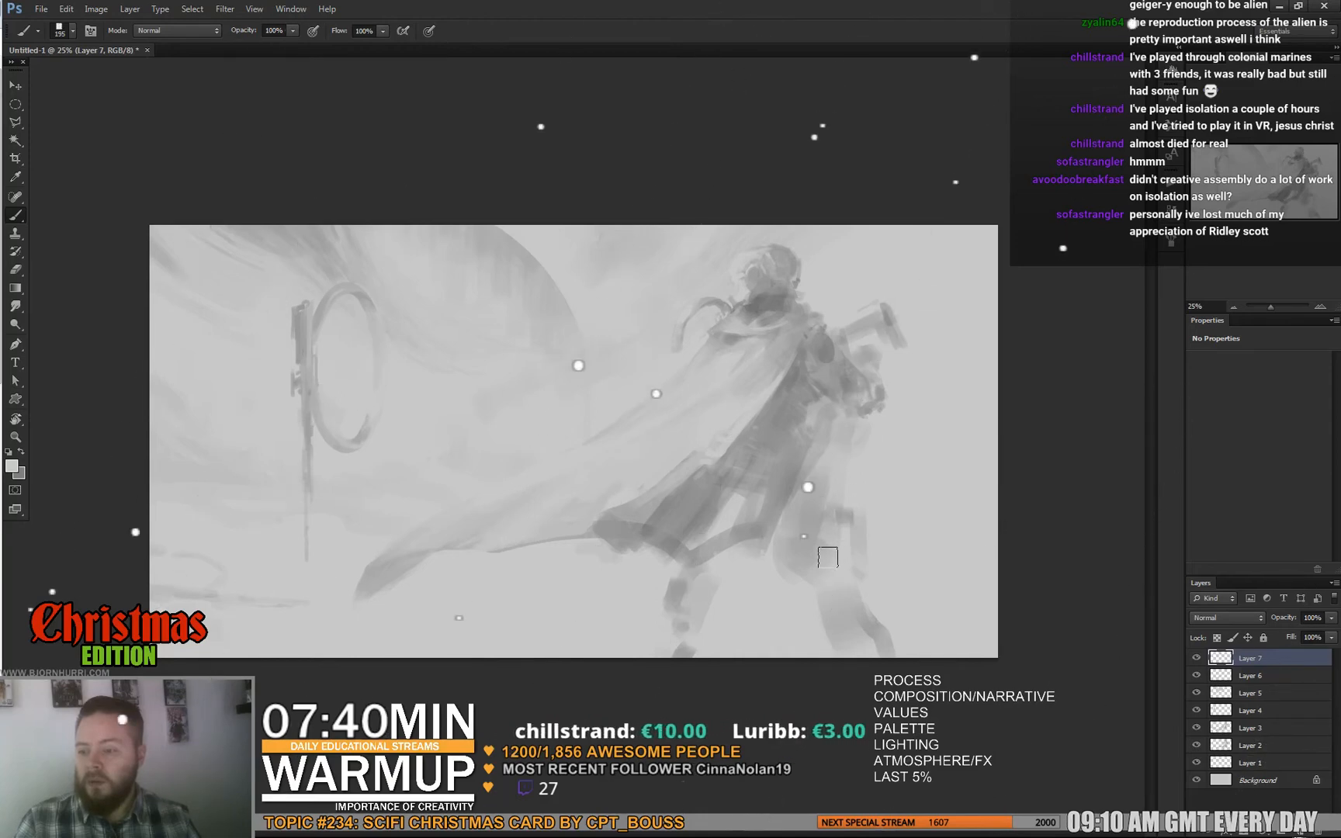
# Switch to the 100 px brush tip, enlarge it to 152 px, and fill the gap between the figure's legs with soft grey cloak tones
pyautogui.rightClick(846, 560)
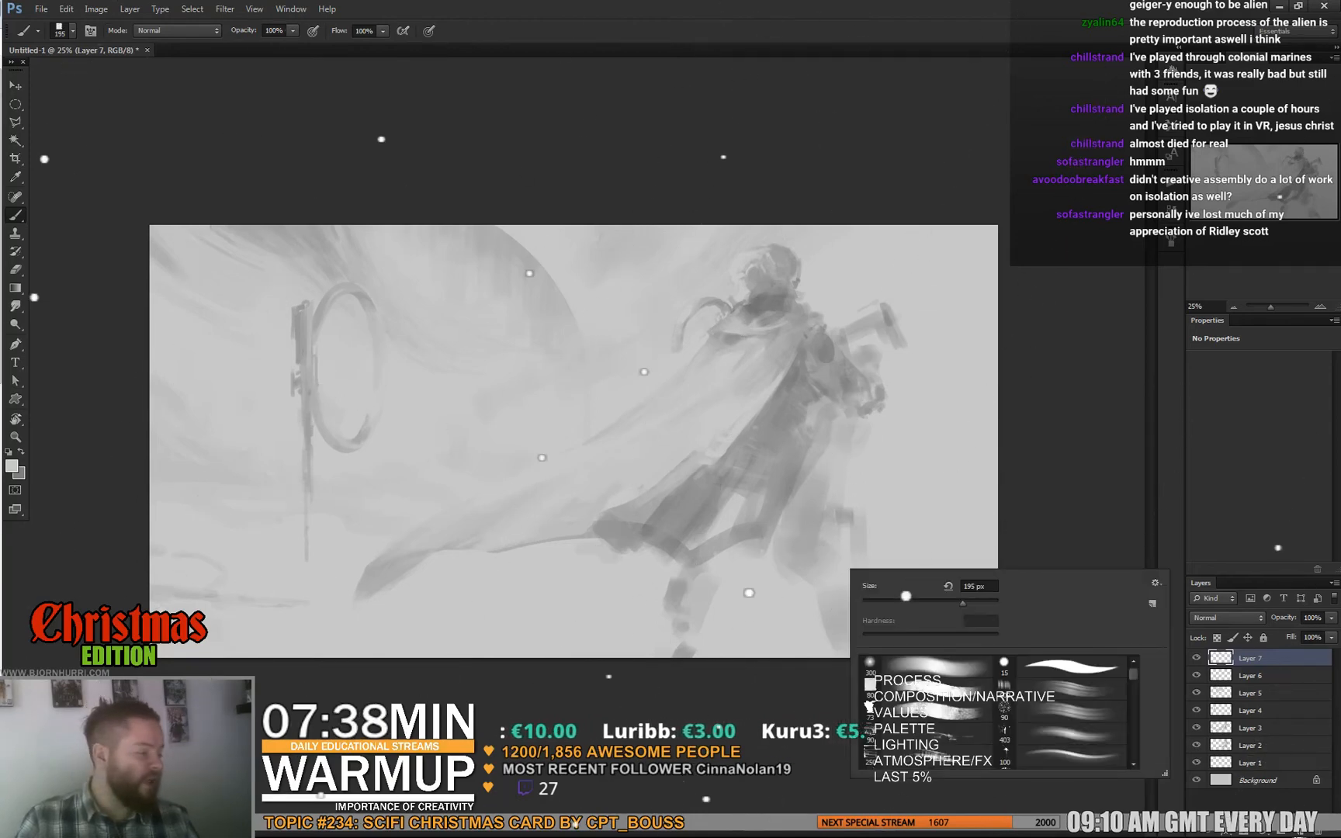
pyautogui.press('Return')
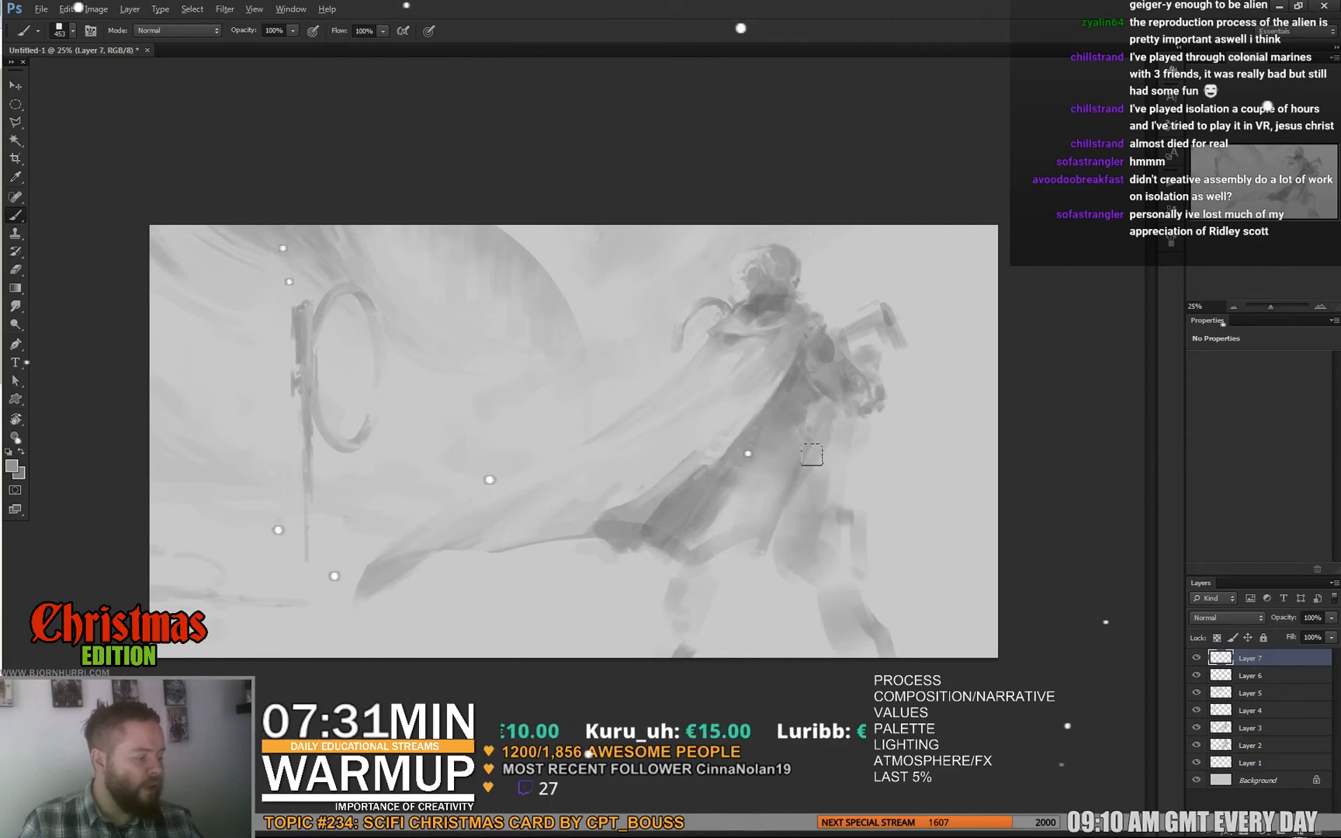
pyautogui.rightClick(814, 457)
pyautogui.doubleClick(1048, 672)
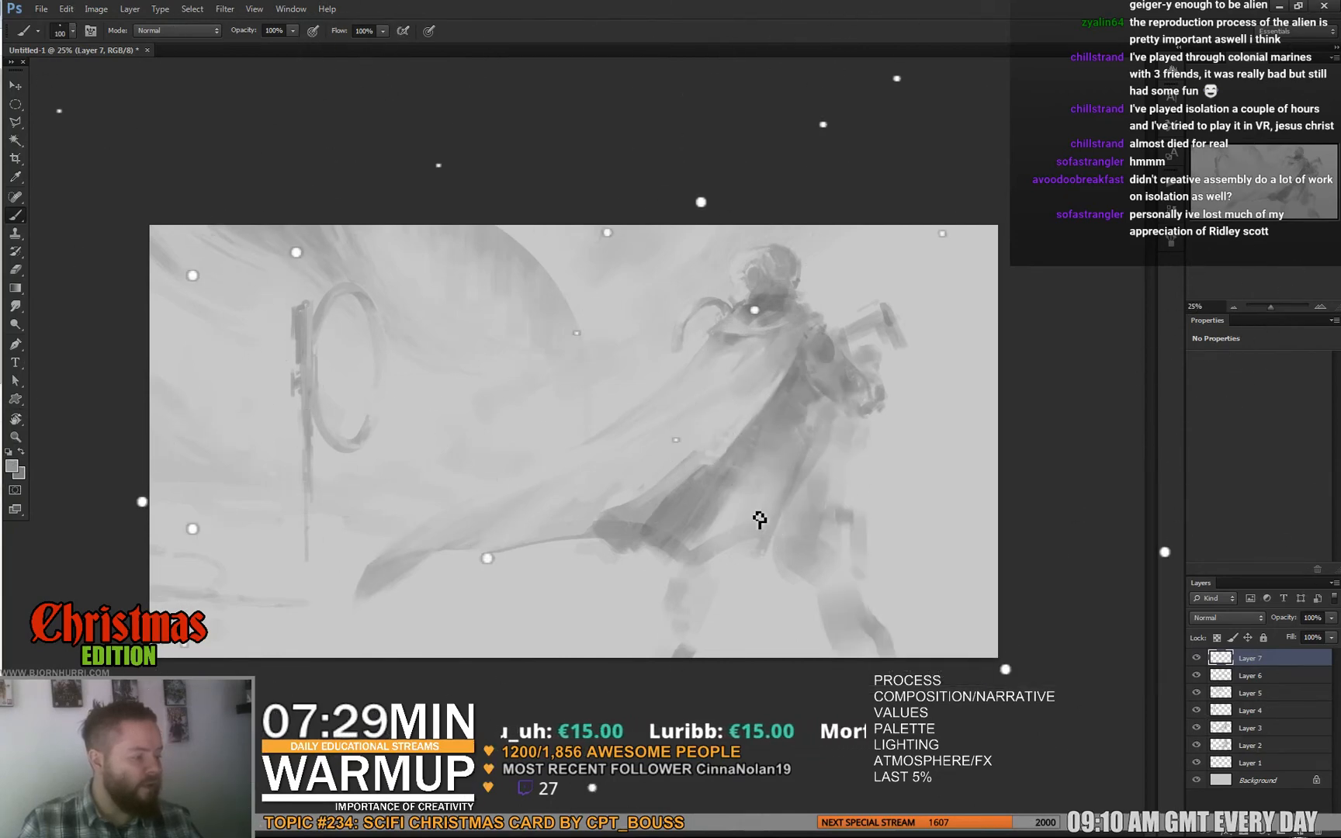
pyautogui.rightClick(807, 493)
pyautogui.click(878, 531)
pyautogui.moveTo(709, 509); pyautogui.dragTo(749, 510)
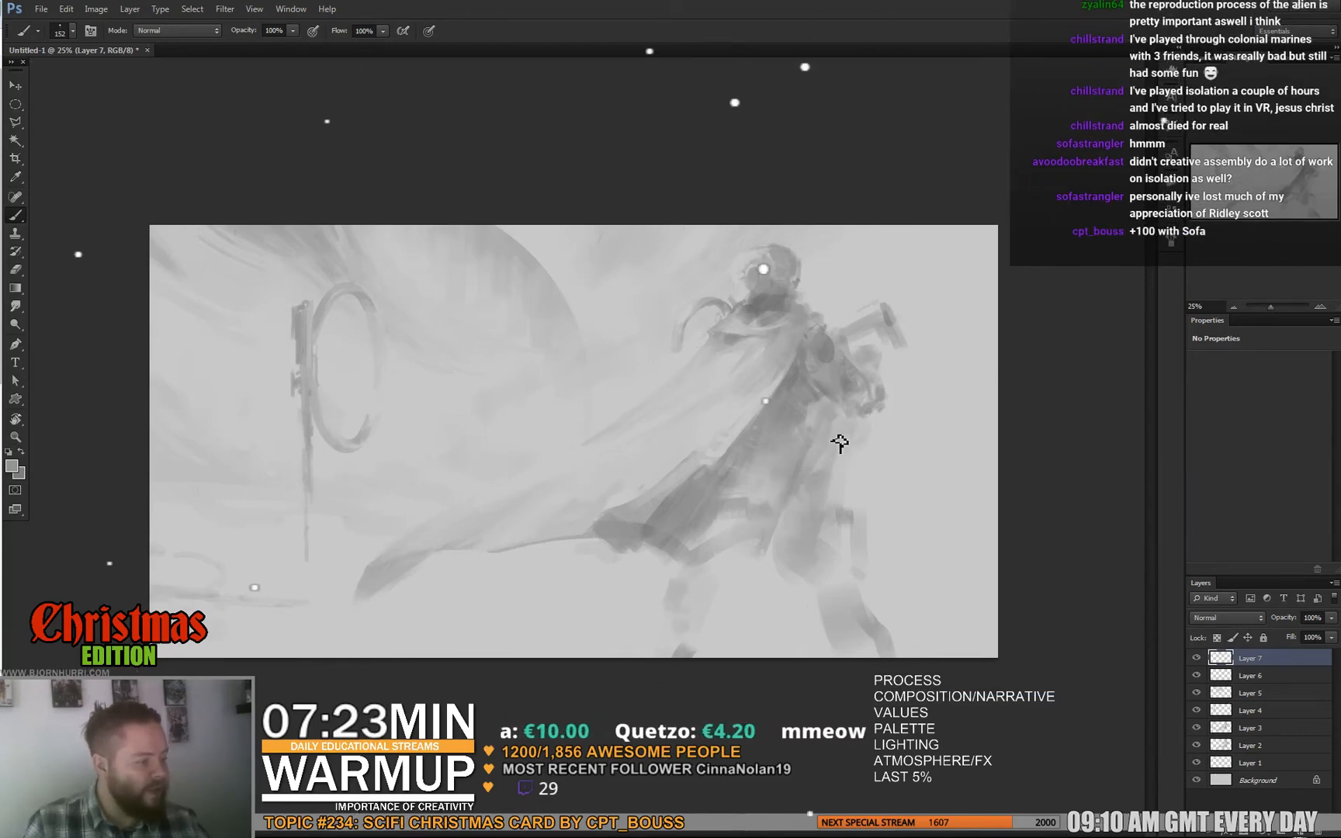
# Set the brush to 54 px and define vertical cloth folds below the figure's hands with sampled light and mid greys
pyautogui.rightClick(891, 444)
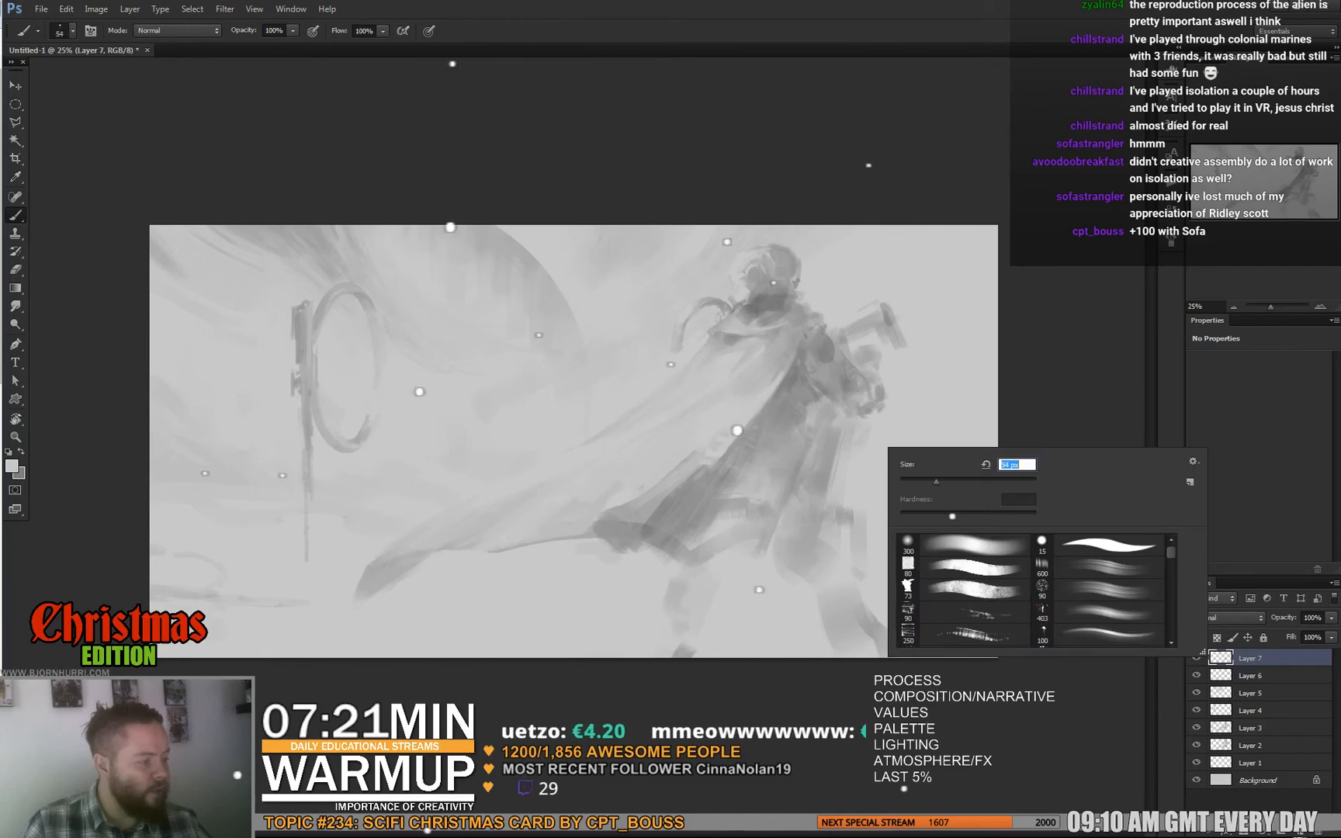
pyautogui.press('Return')
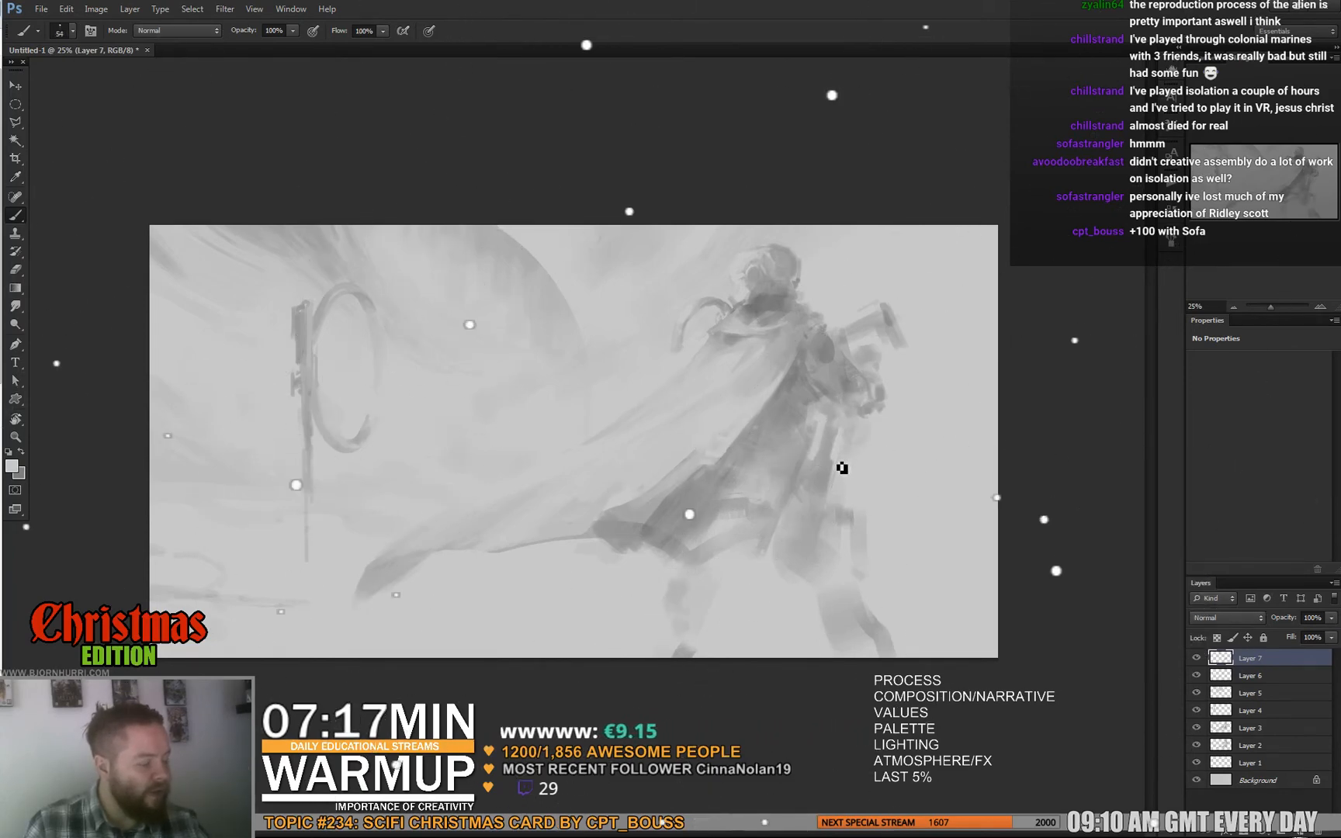
pyautogui.keyDown('alt'); pyautogui.click(826, 493); pyautogui.keyUp('alt')
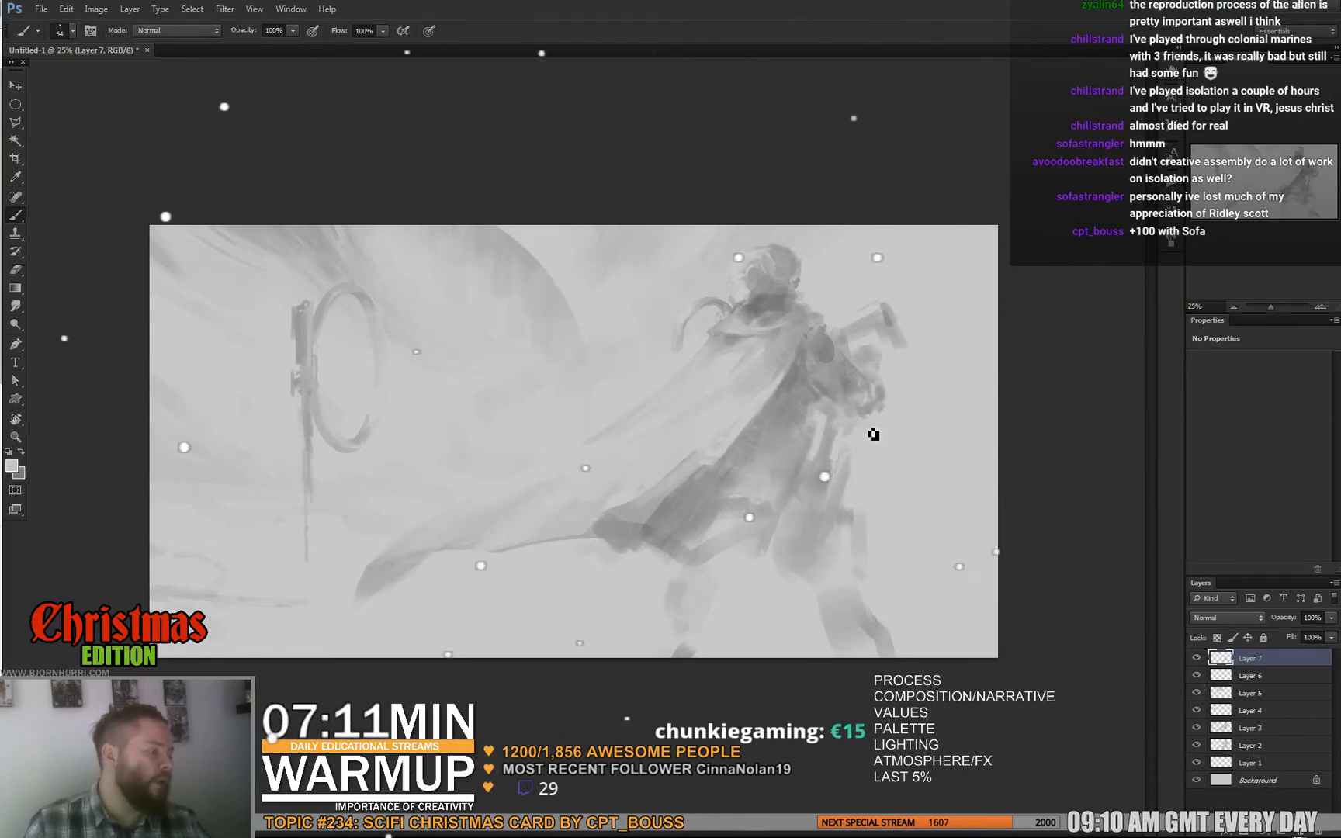
# Set the brush to 121 px and paint a second trailing cloak layer around the legs and beneath the main cloak's hem using sampled greys
pyautogui.rightClick(858, 485)
pyautogui.doubleClick(935, 591)
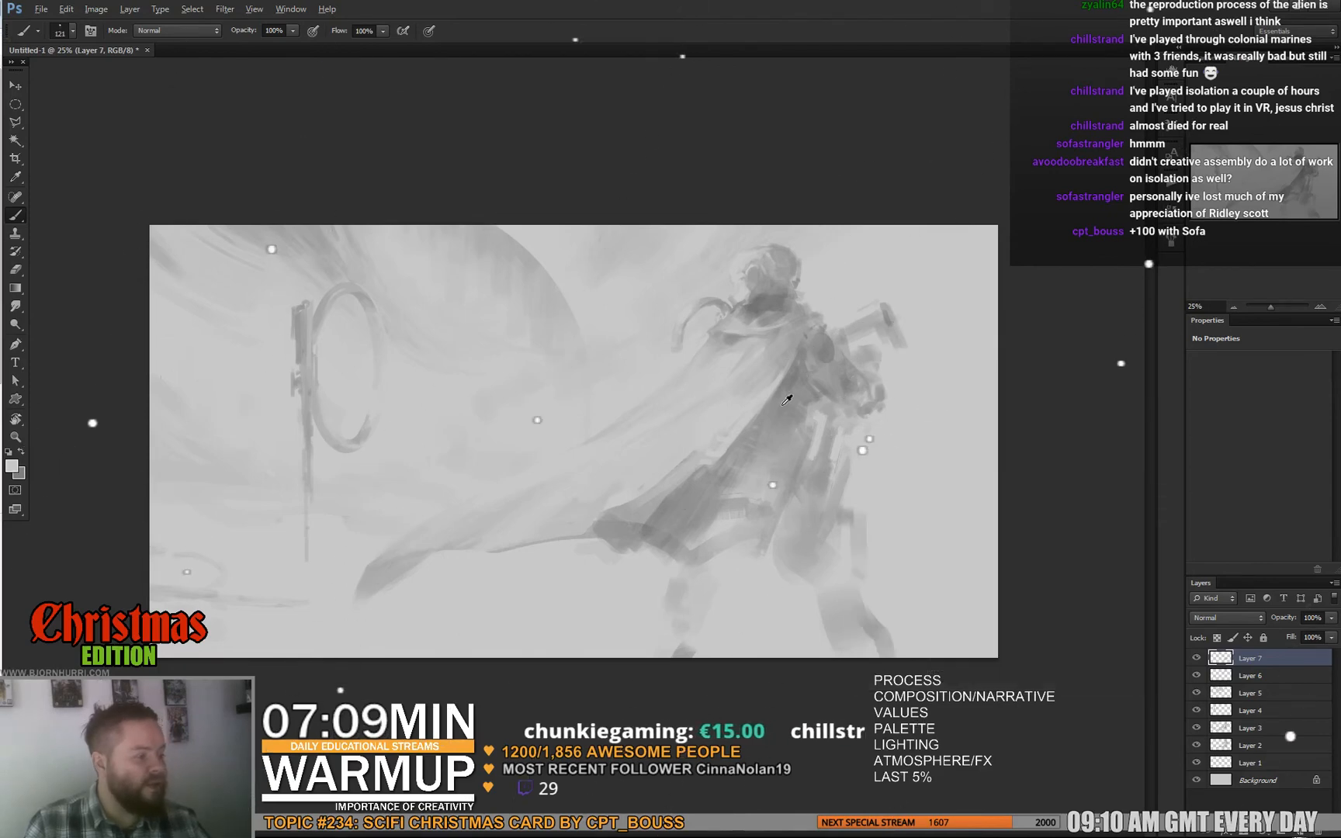
pyautogui.keyDown('alt'); pyautogui.click(793, 412); pyautogui.keyUp('alt')
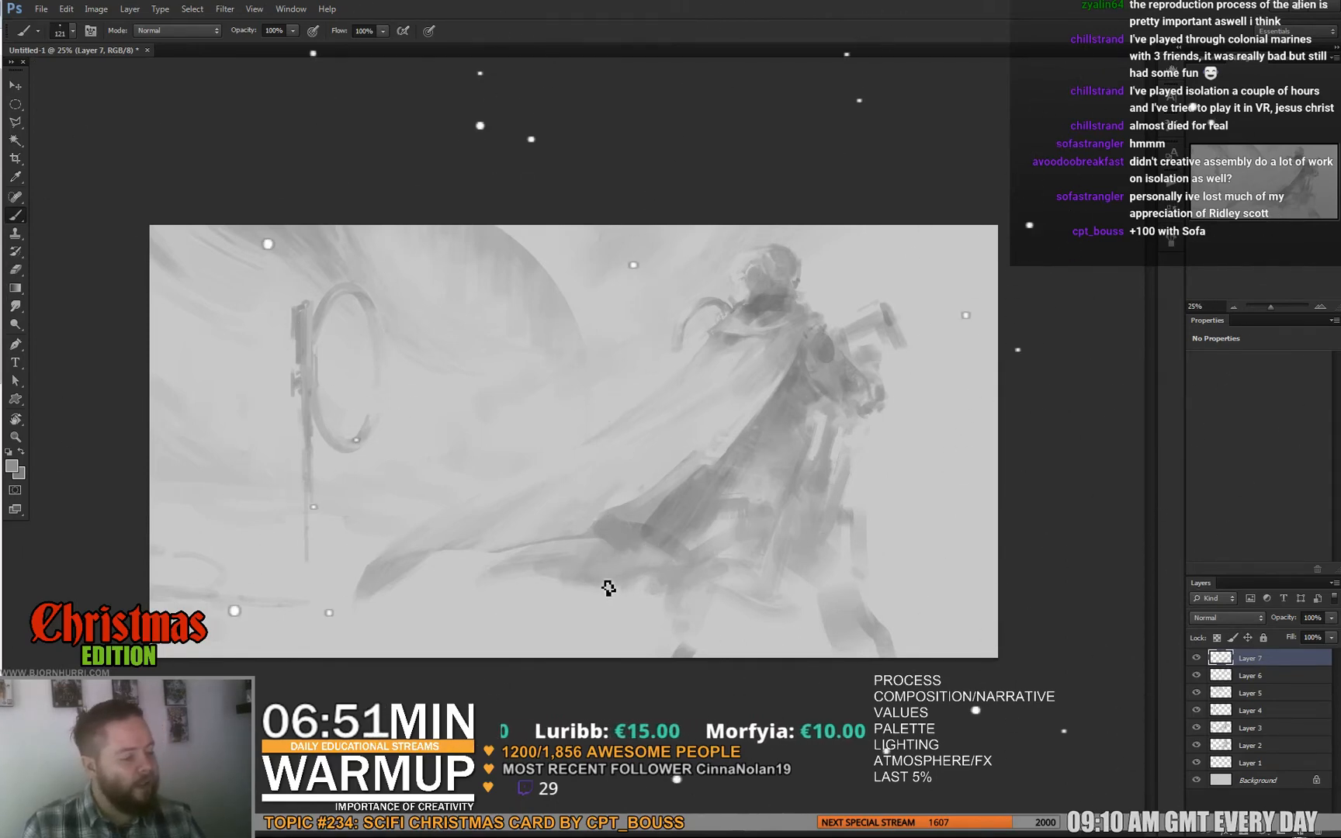
pyautogui.press('e')
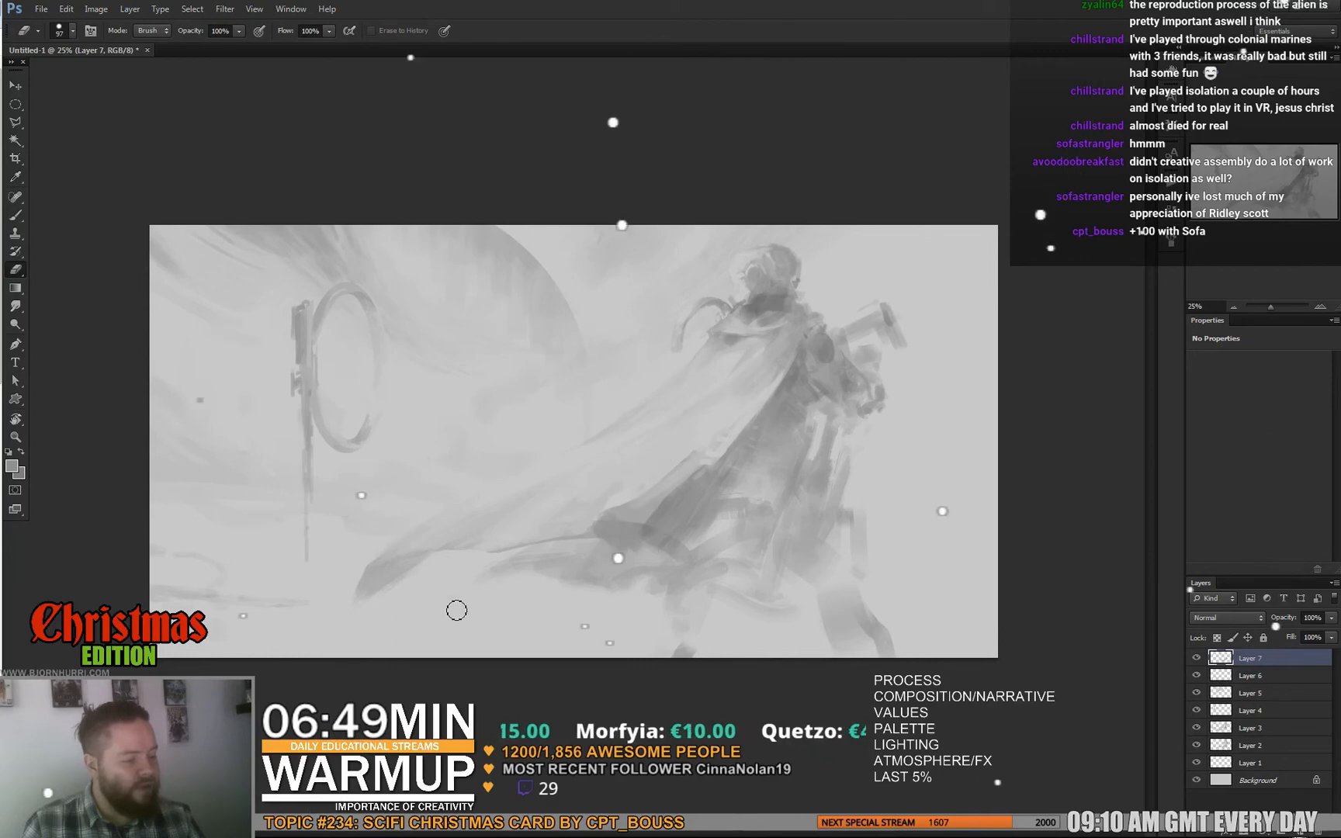
pyautogui.press('b')
pyautogui.keyDown('alt'); pyautogui.click(621, 534); pyautogui.keyUp('alt')
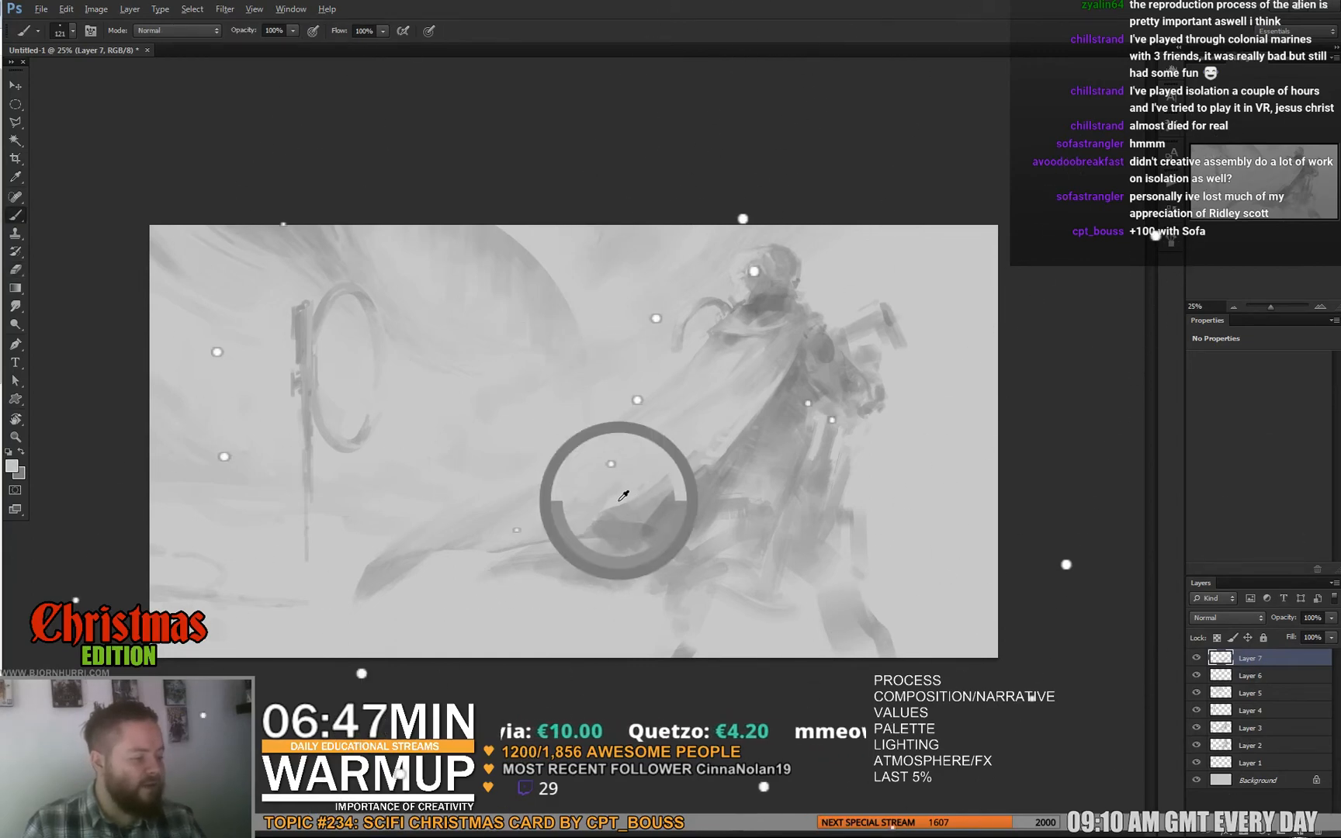
pyautogui.keyDown('alt'); pyautogui.click(635, 390); pyautogui.keyUp('alt')
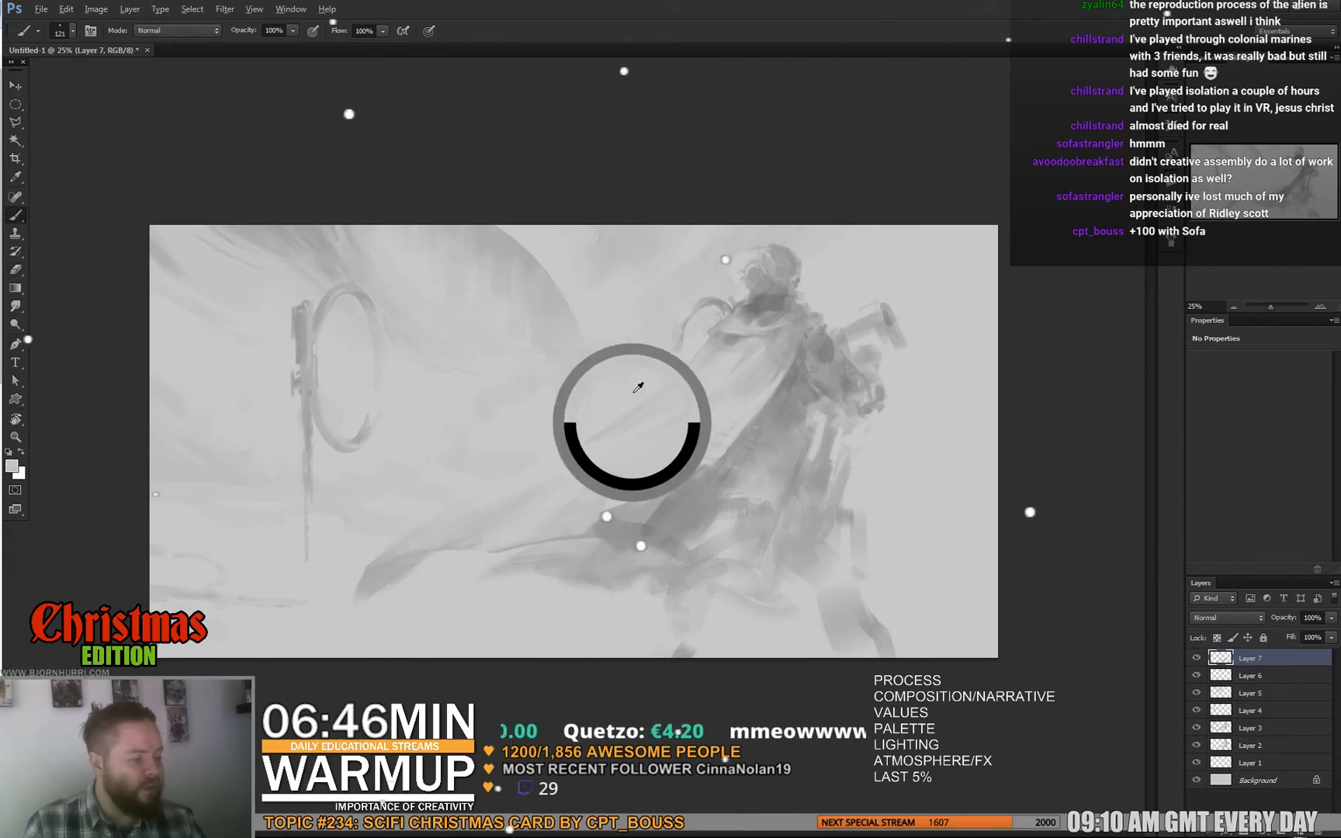
# Set the brush to 44 px and refine the cloak's lower edge where it meets the dark inner lining, using sampled greys
pyautogui.rightClick(643, 494)
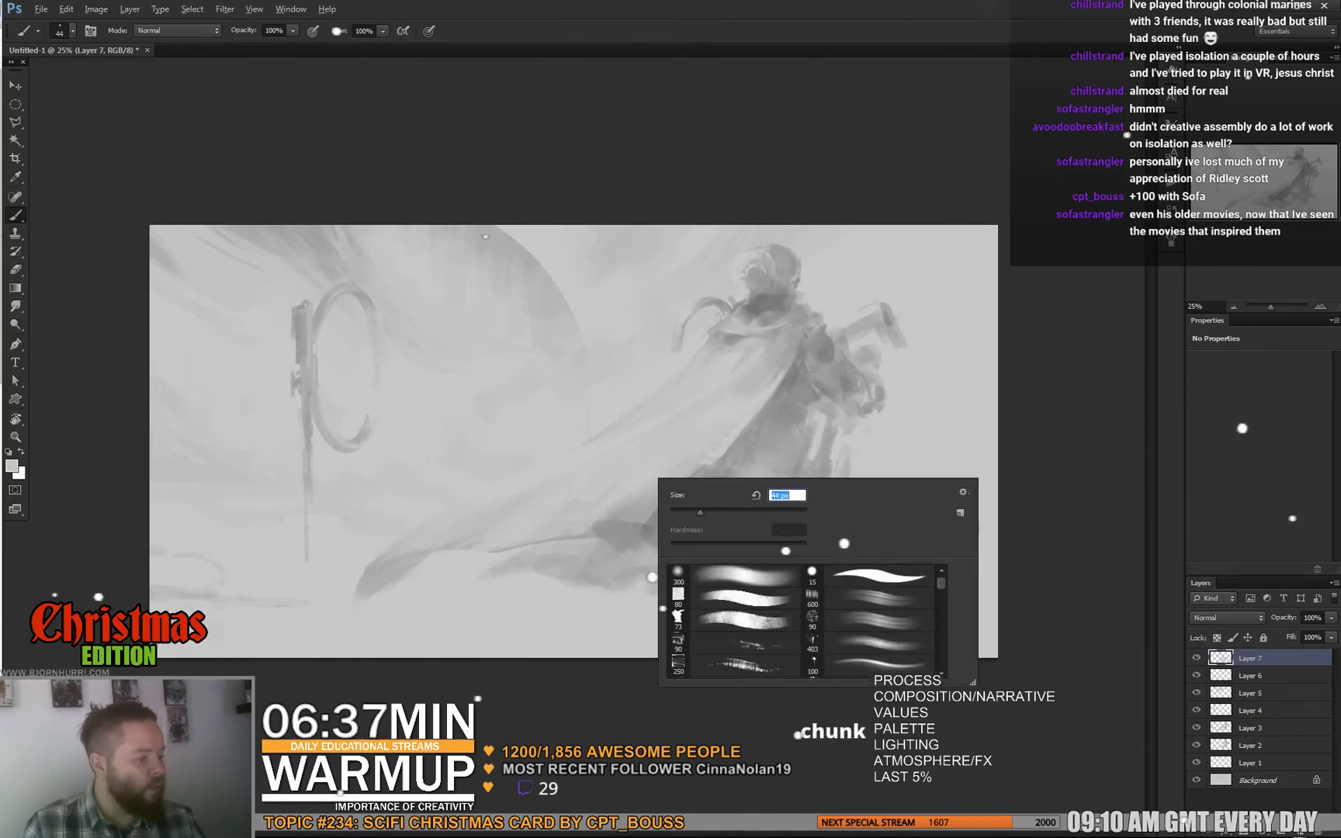
pyautogui.keyDown('alt'); pyautogui.click(592, 509); pyautogui.keyUp('alt')
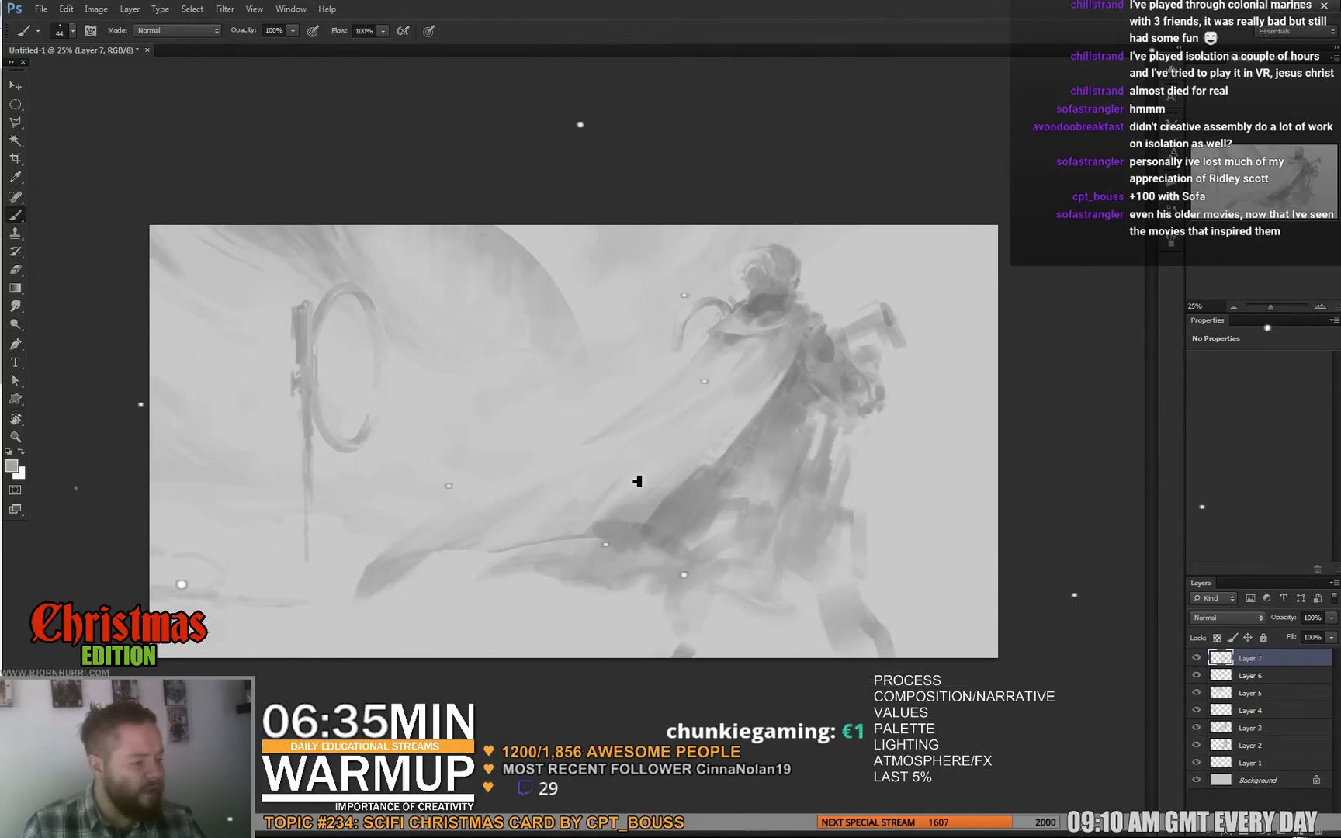
pyautogui.keyDown('alt'); pyautogui.click(673, 449); pyautogui.keyUp('alt')
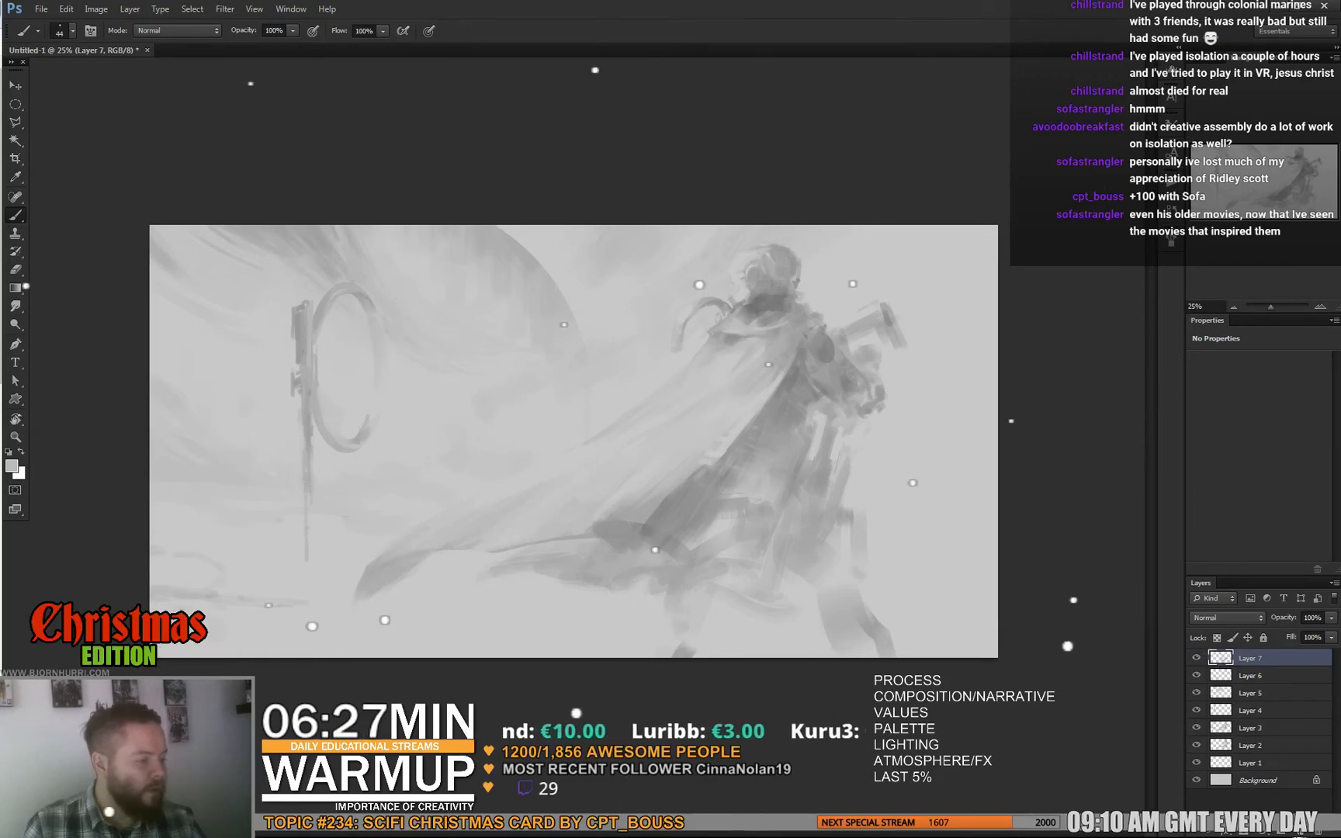
# Set the brush to 60 px and smooth the cloak's long diagonal folds and the edge against its dark lining with sampled greys
pyautogui.keyDown('alt'); pyautogui.click(942, 334); pyautogui.keyUp('alt')
pyautogui.rightClick(734, 385)
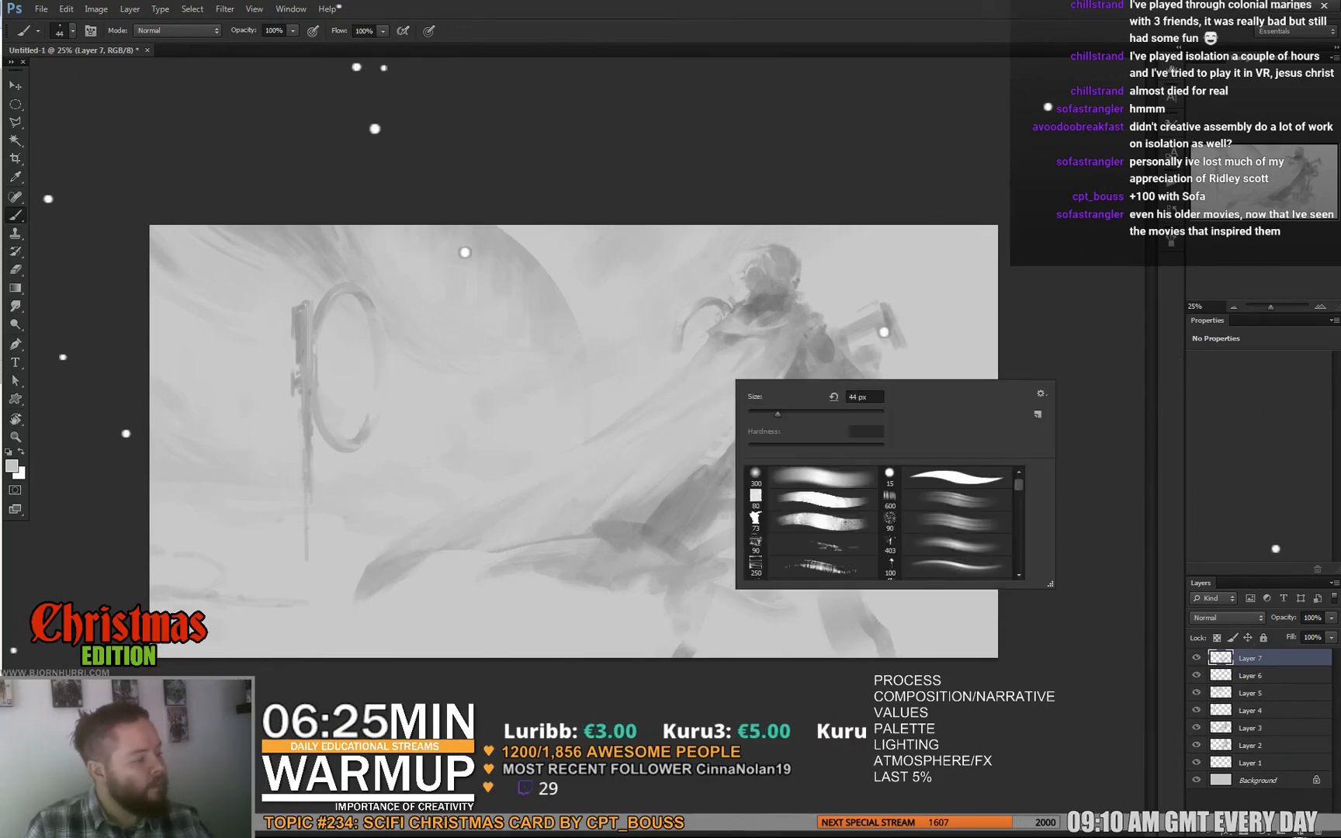
pyautogui.write('60')
pyautogui.press('Return')
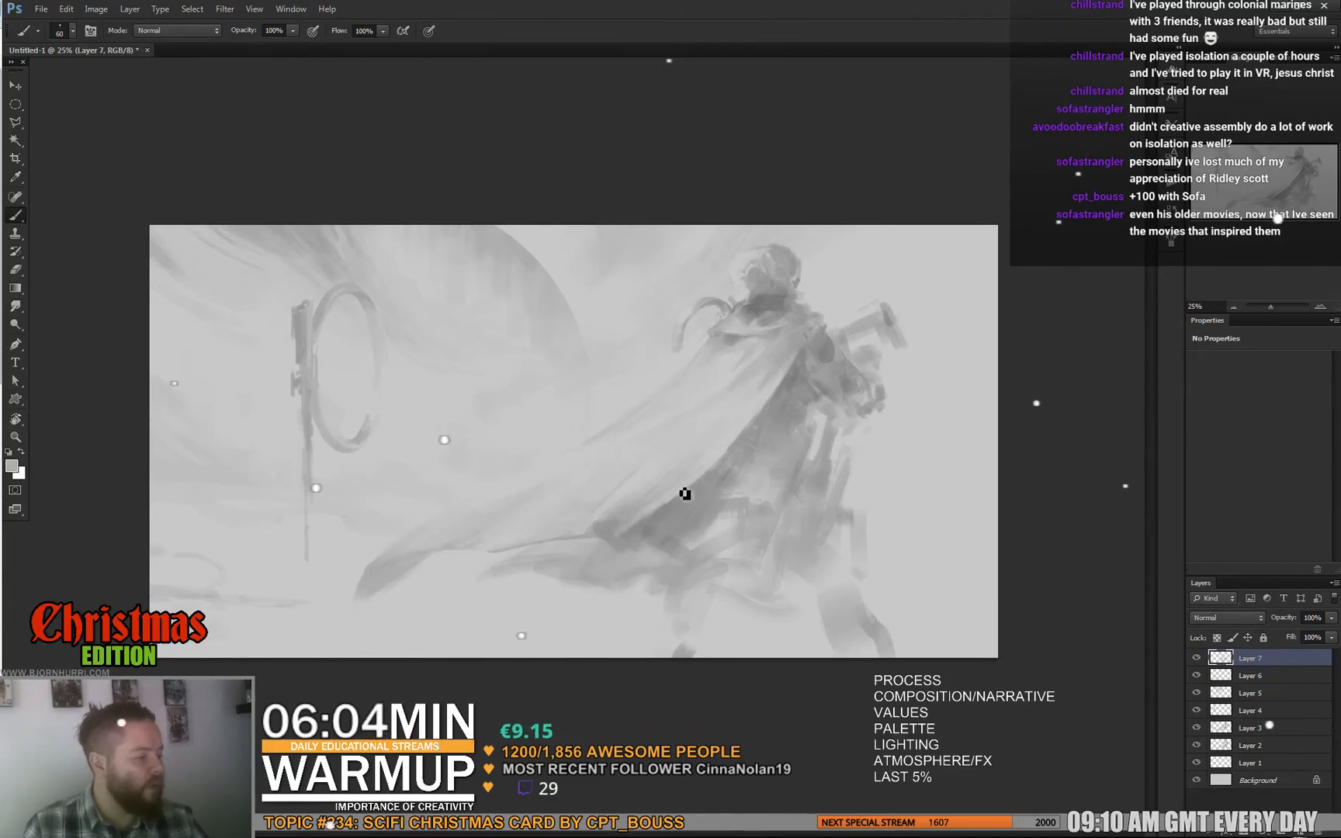
pyautogui.keyDown('alt'); pyautogui.click(699, 440); pyautogui.keyUp('alt')
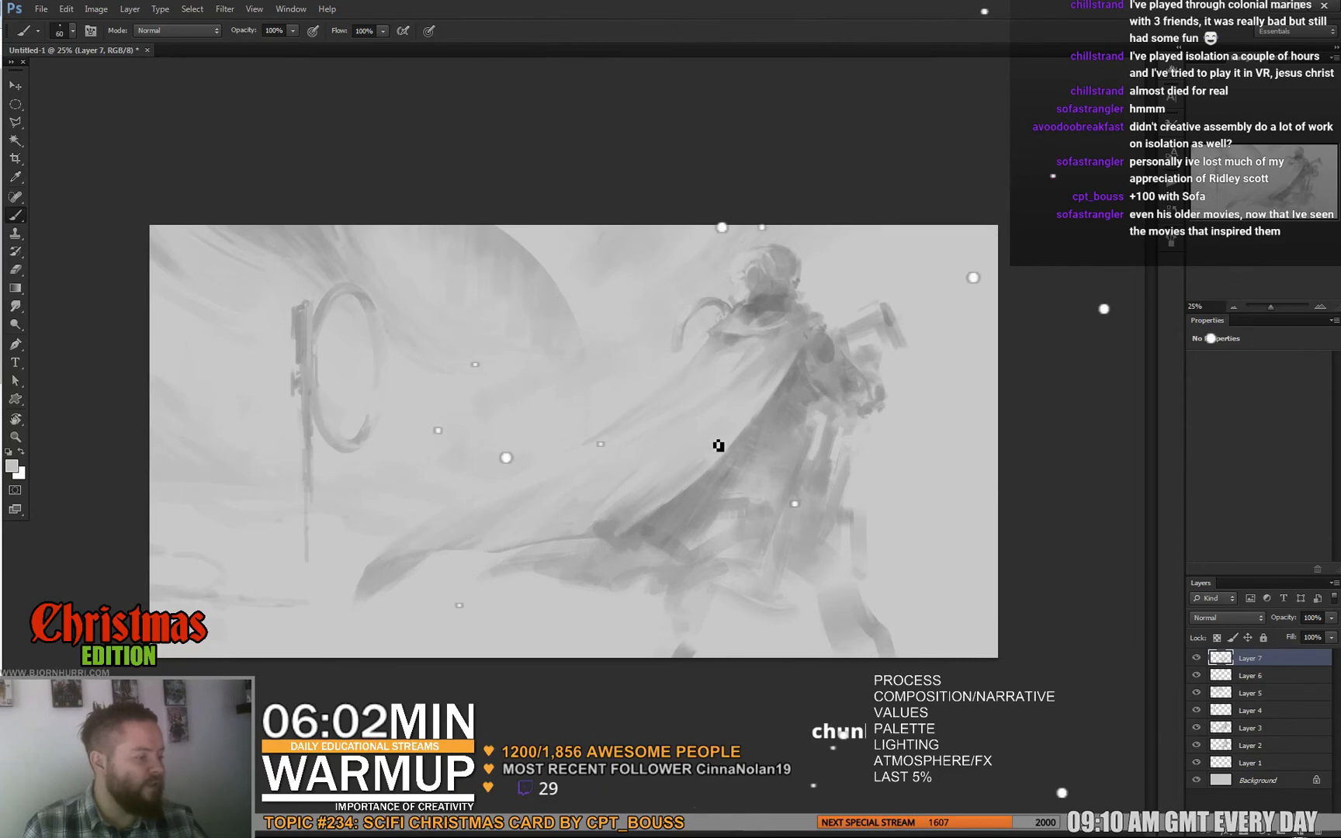
pyautogui.keyDown('alt'); pyautogui.click(735, 426); pyautogui.keyUp('alt')
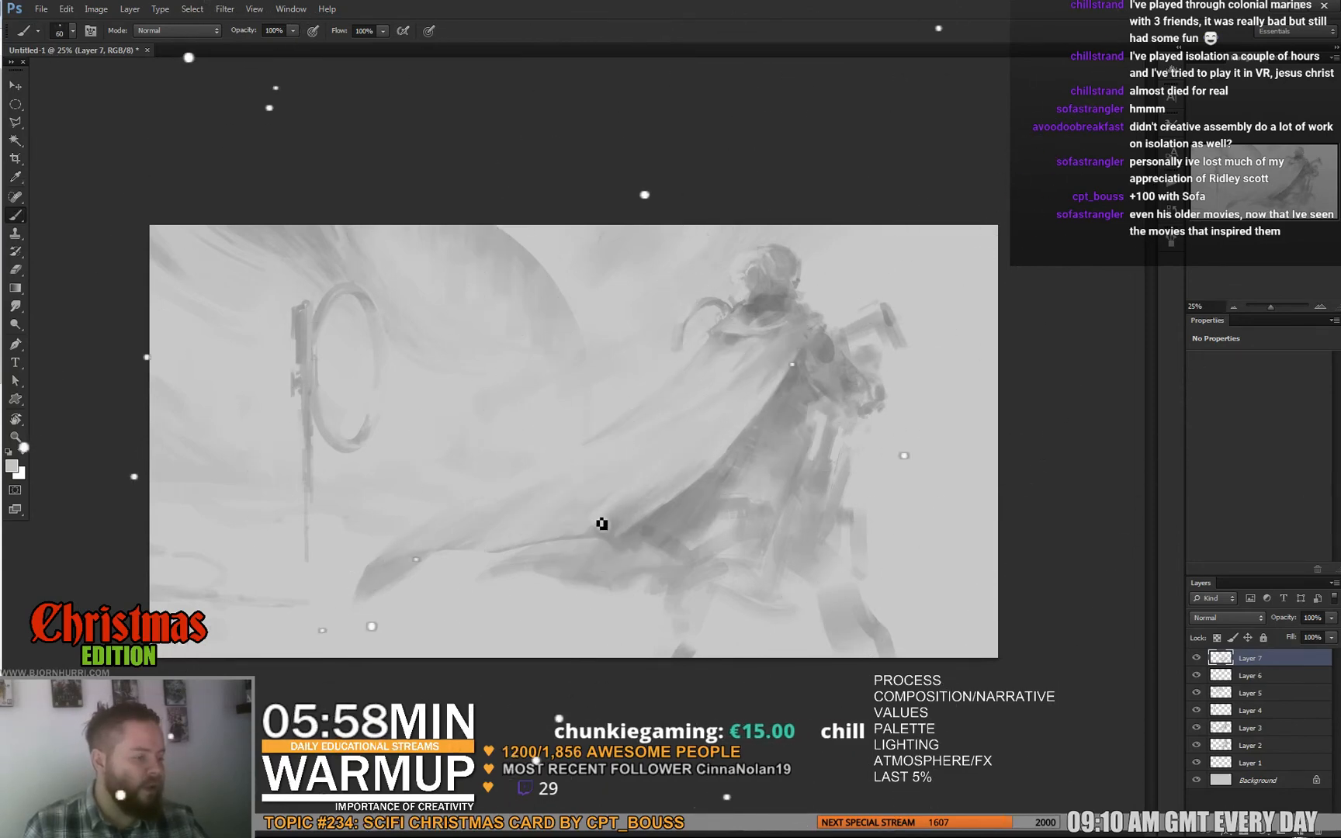
# Shape a pointed dark fold at the corner of the cloak's hem, alternating sampled light and dark greys with the 60 px brush
pyautogui.keyDown('alt'); pyautogui.click(598, 515); pyautogui.keyUp('alt')
pyautogui.keyDown('alt'); pyautogui.click(594, 527); pyautogui.keyUp('alt')
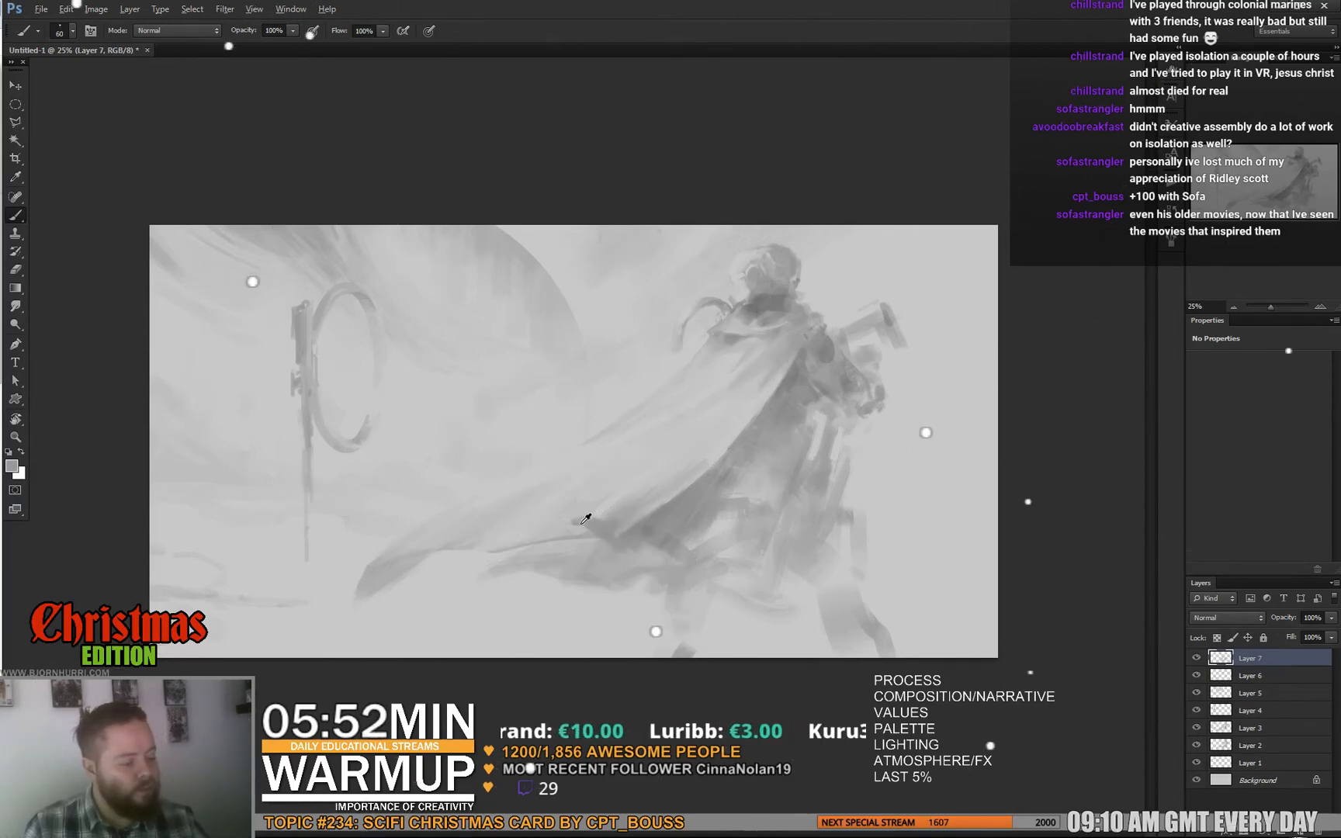
pyautogui.keyDown('alt'); pyautogui.click(608, 496); pyautogui.keyUp('alt')
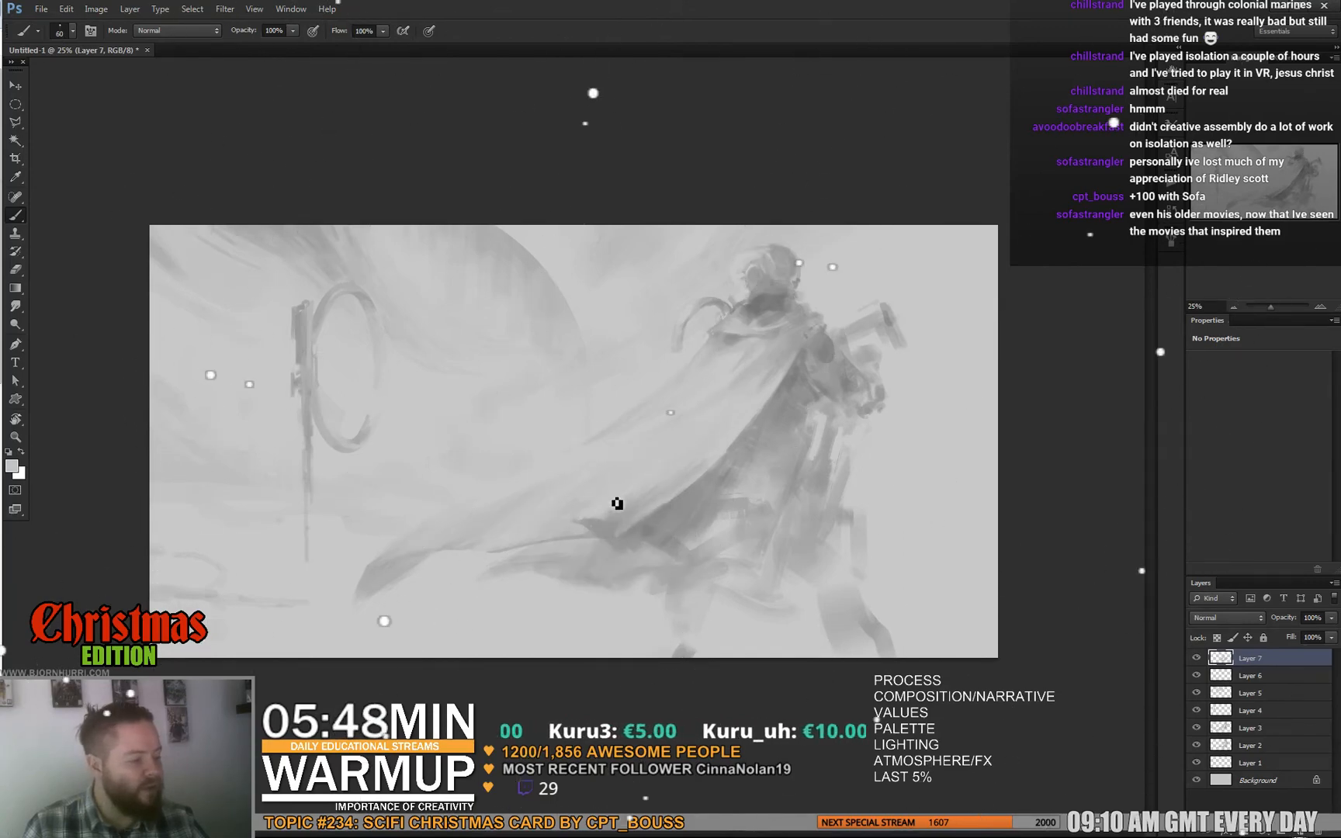
pyautogui.keyDown('alt'); pyautogui.click(588, 521); pyautogui.keyUp('alt')
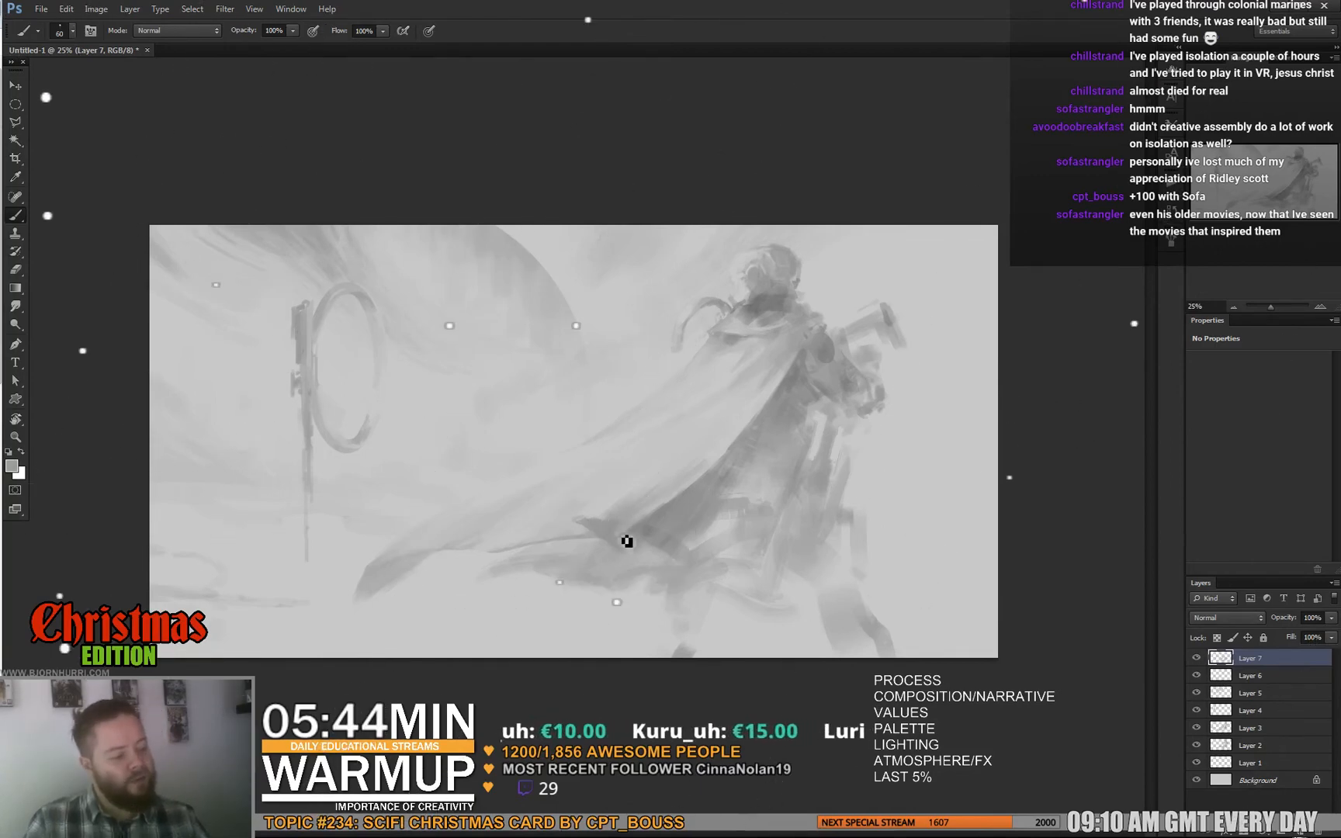
pyautogui.hotkey('ctrl', 's')
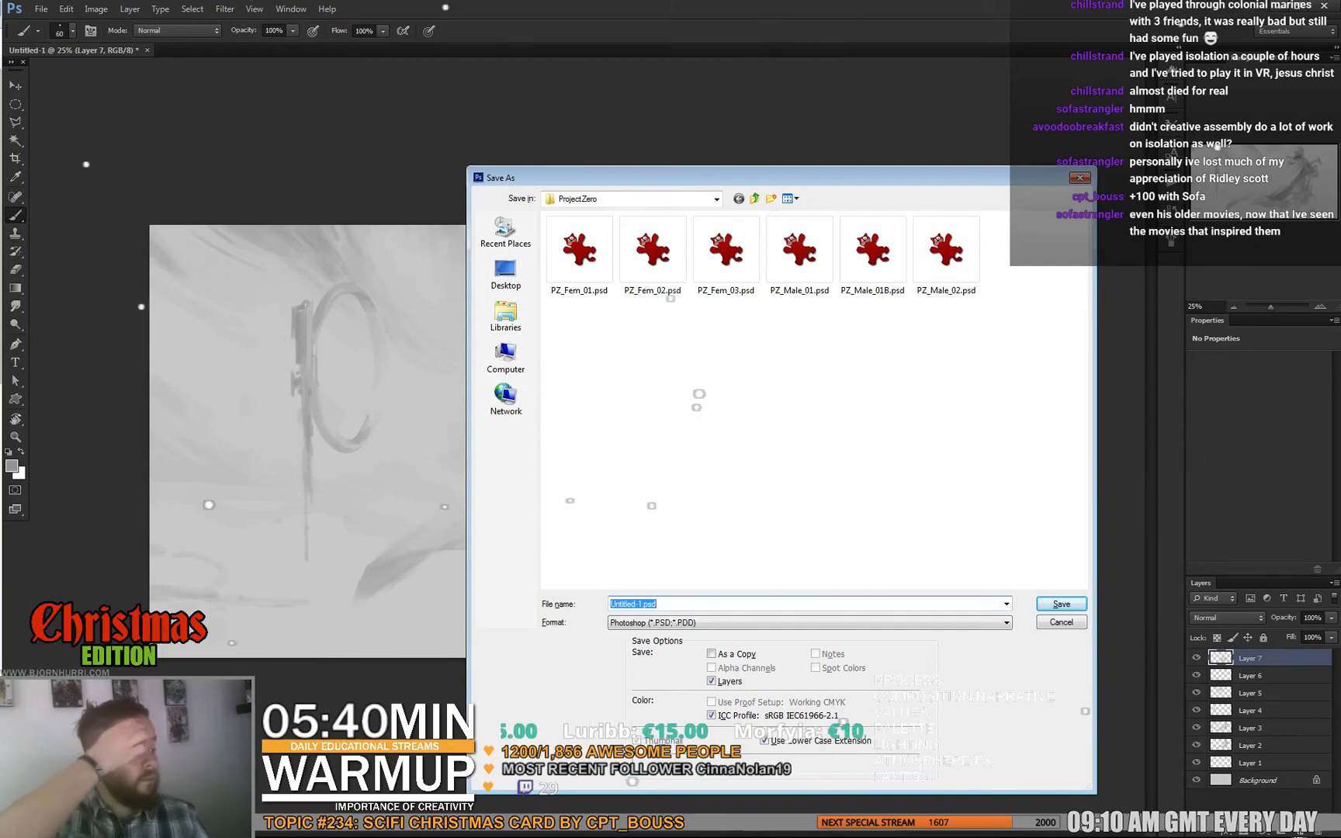
pyautogui.click(1062, 622)
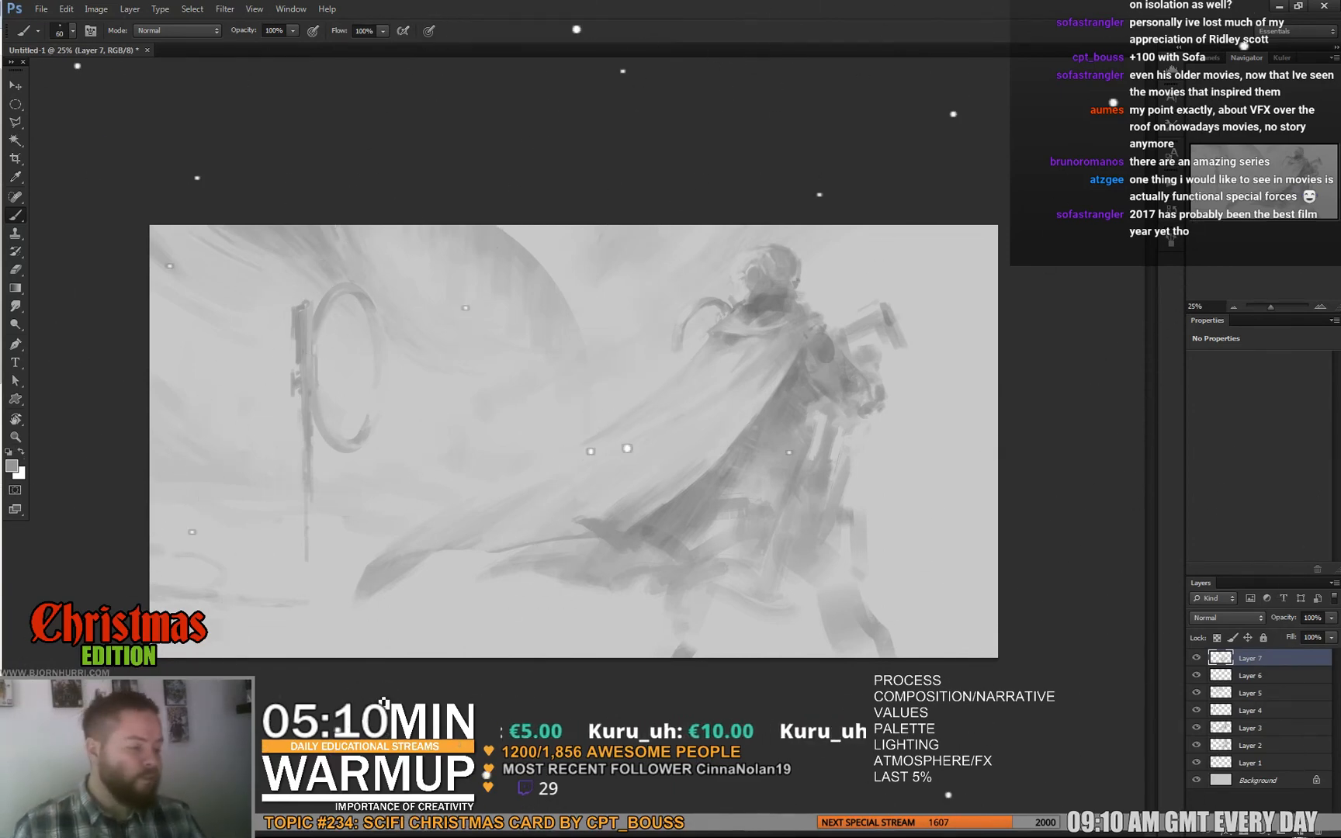
# Soften the pale sky strokes around the ringed post and planet using sampled greys with brush sizes of 95, 41 and 79 px
pyautogui.rightClick(423, 324)
pyautogui.click(504, 351)
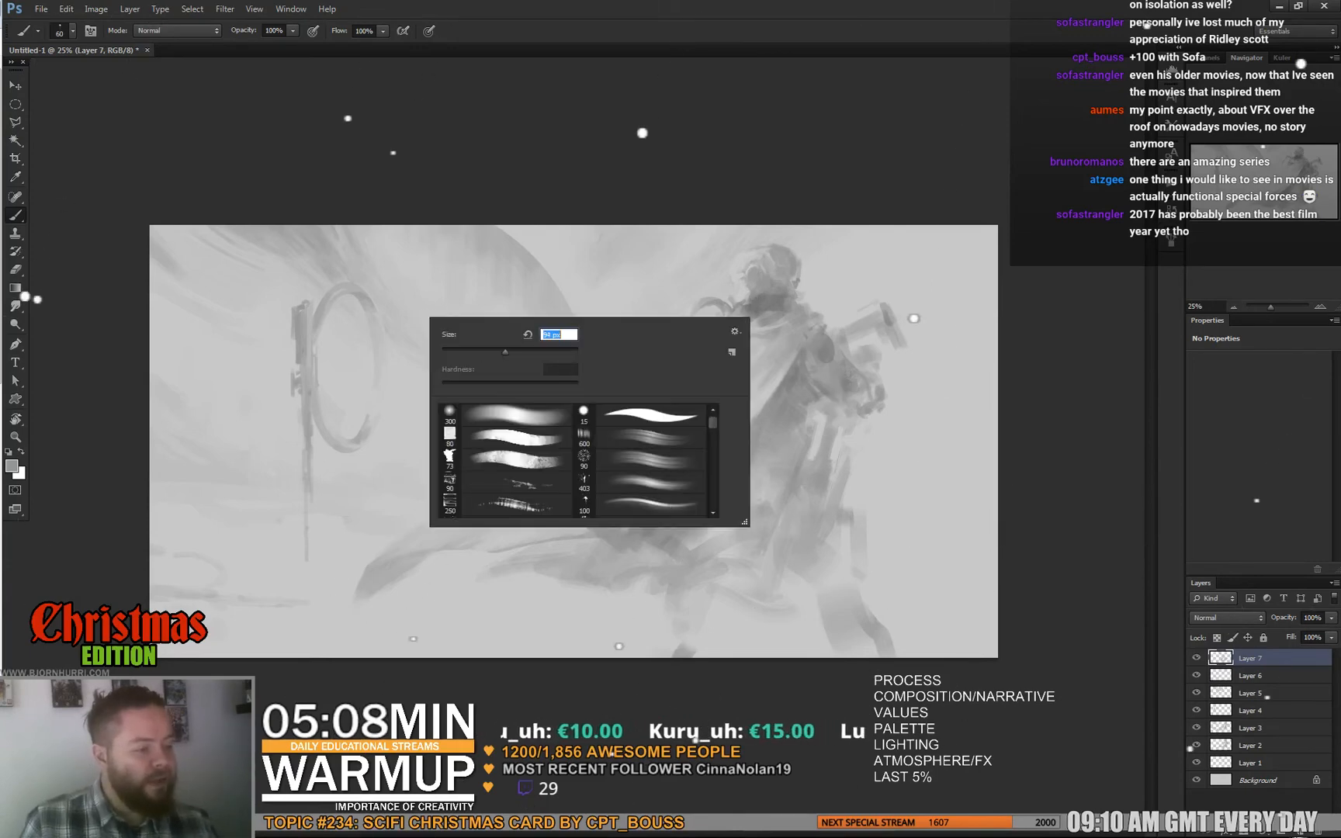
pyautogui.keyDown('alt'); pyautogui.click(410, 449); pyautogui.keyUp('alt')
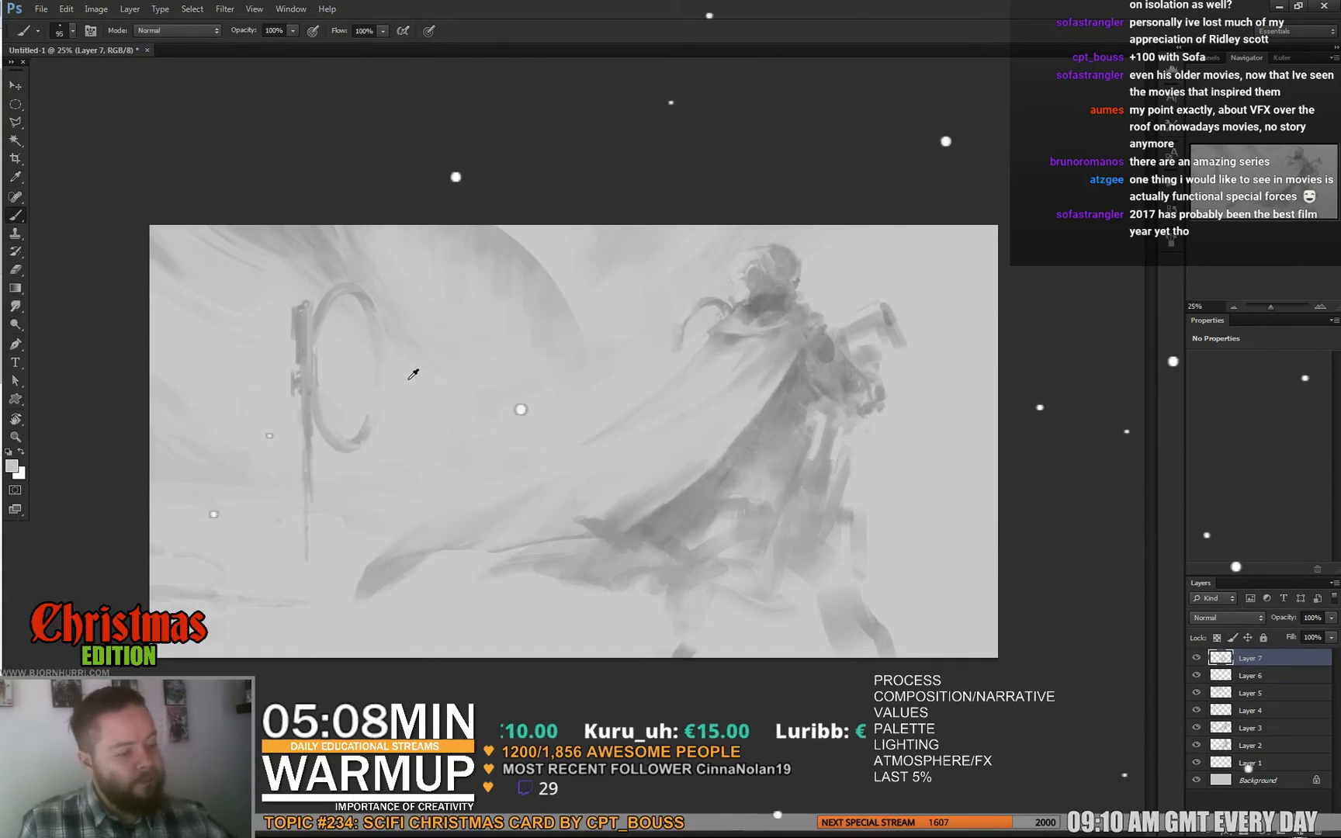
pyautogui.rightClick(358, 232)
pyautogui.click(392, 261)
pyautogui.click(318, 225)
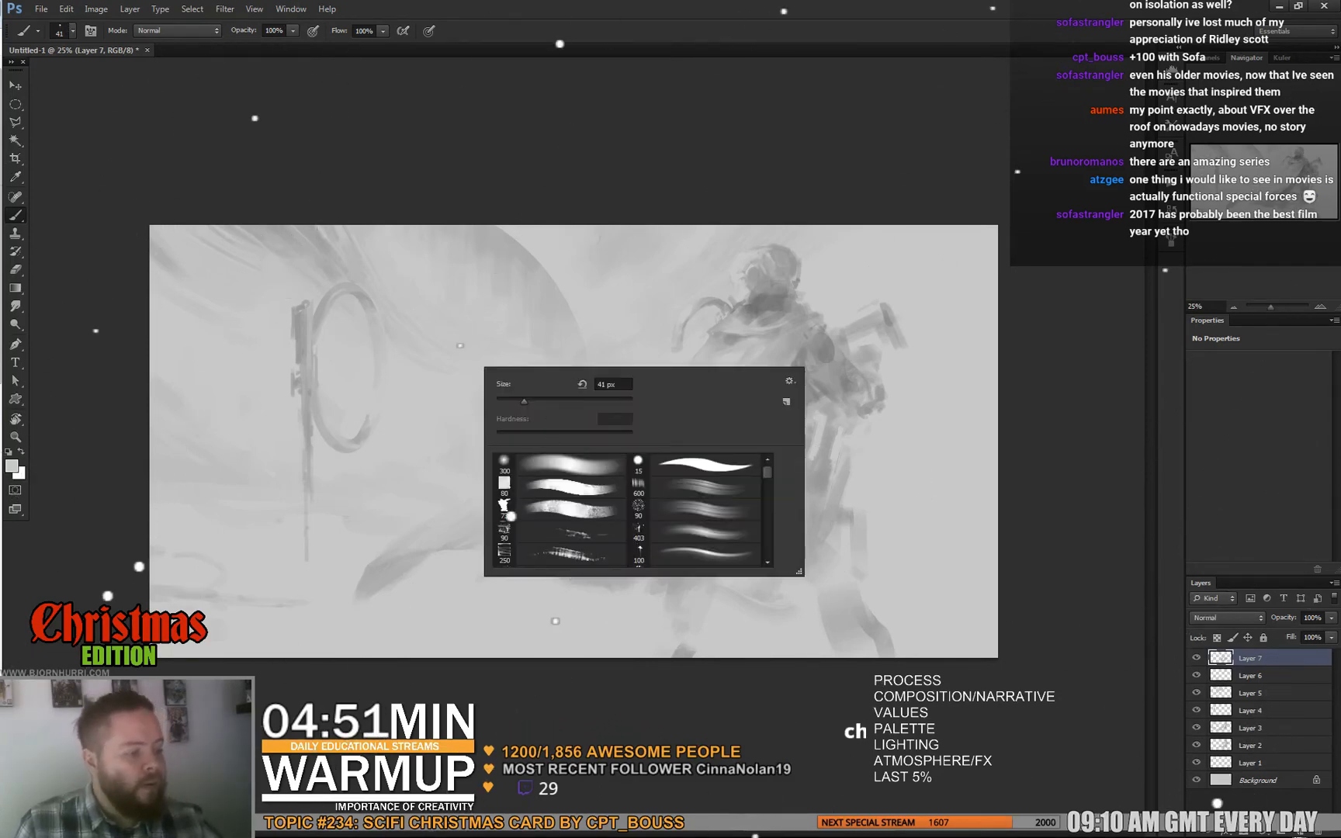
pyautogui.write('79')
pyautogui.press('Return')
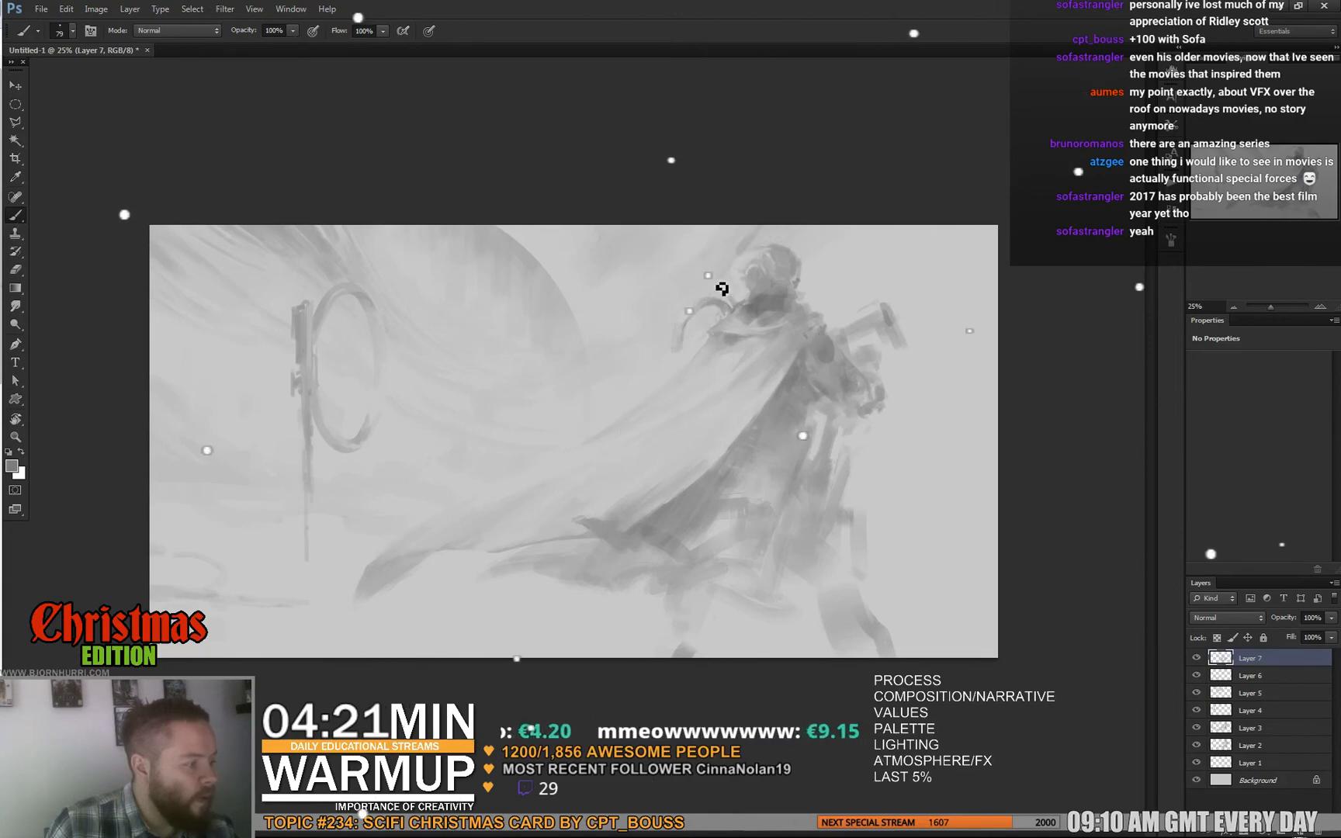
# Set the brush to 39 px and refine the figure's head and collar with a sampled dark grey, switching briefly to the eraser
pyautogui.rightClick(749, 257)
pyautogui.moveTo(814, 293); pyautogui.dragTo(804, 292)
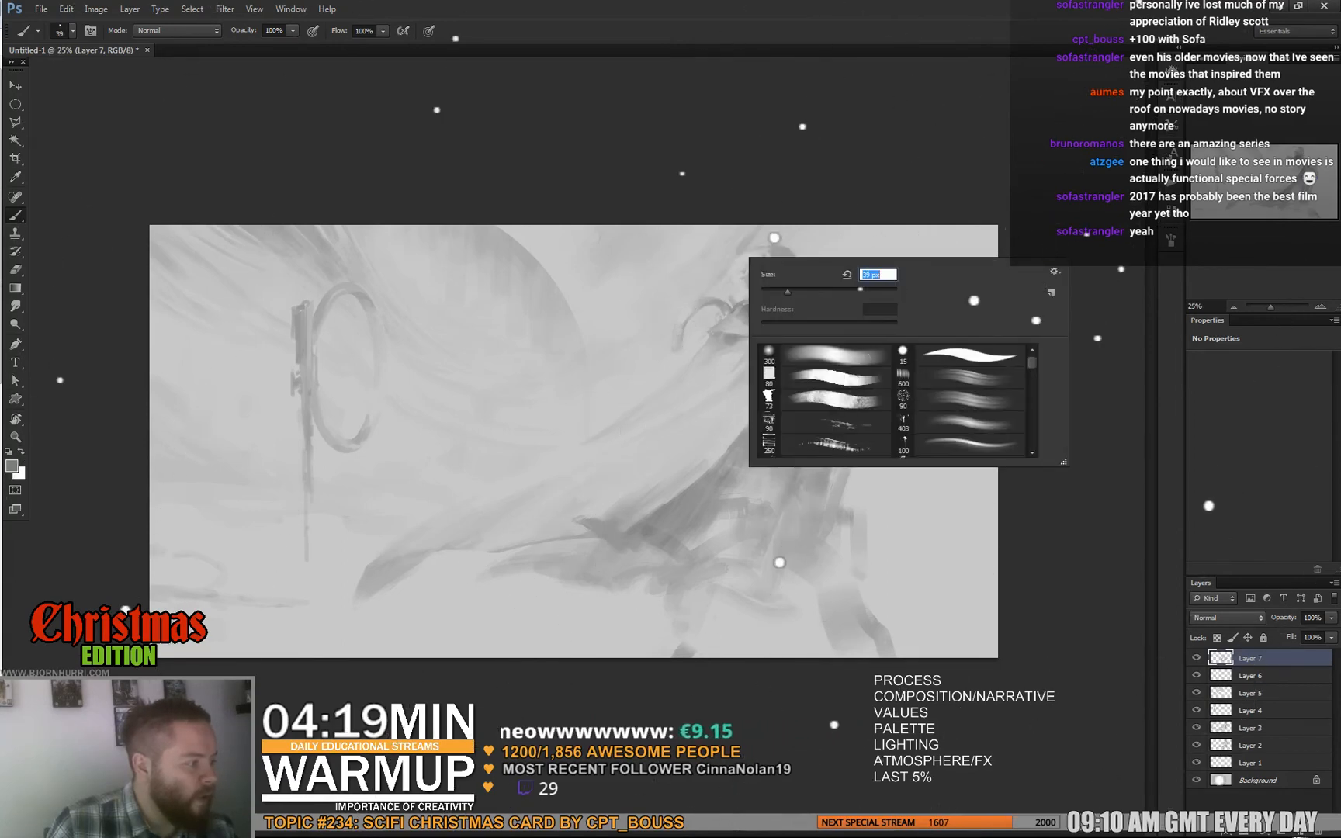
pyautogui.click(751, 225)
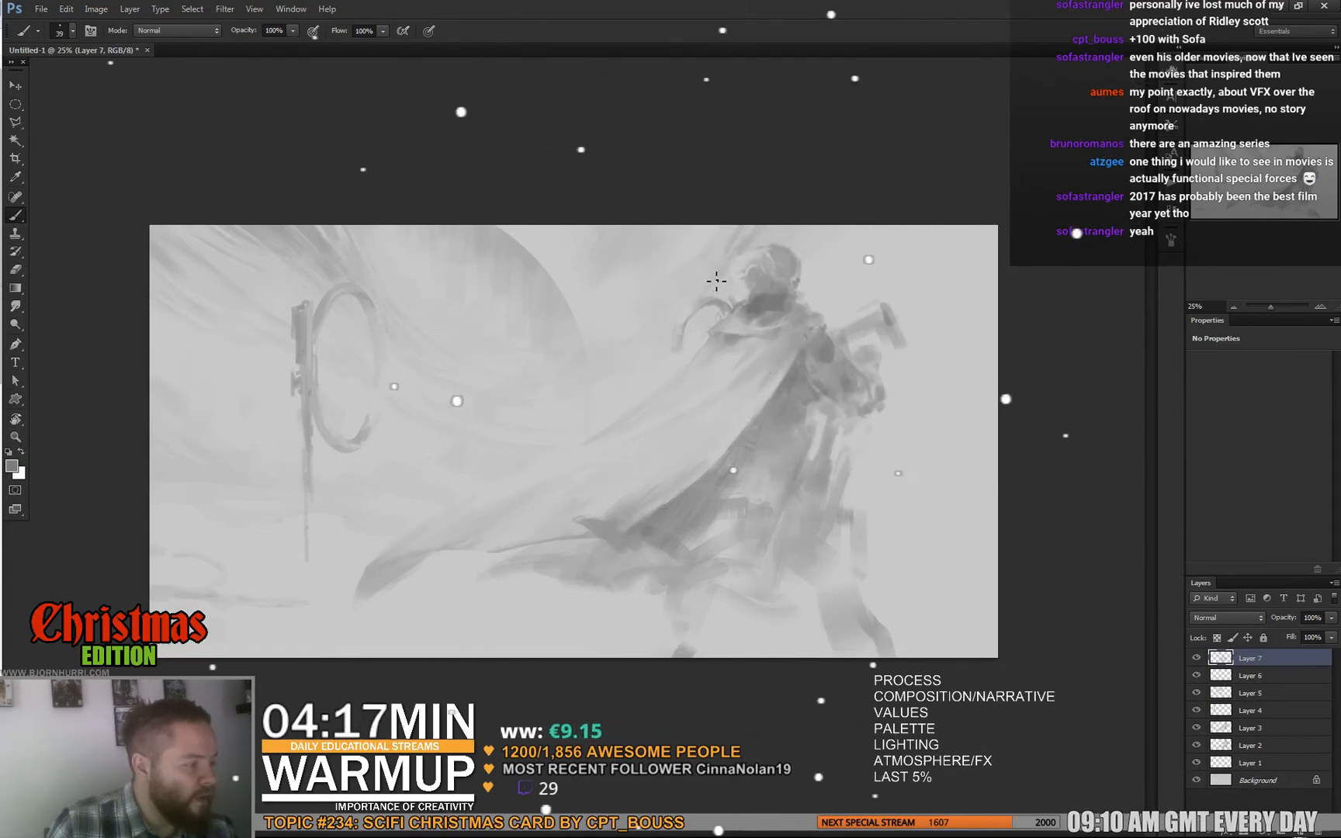
pyautogui.press('e')
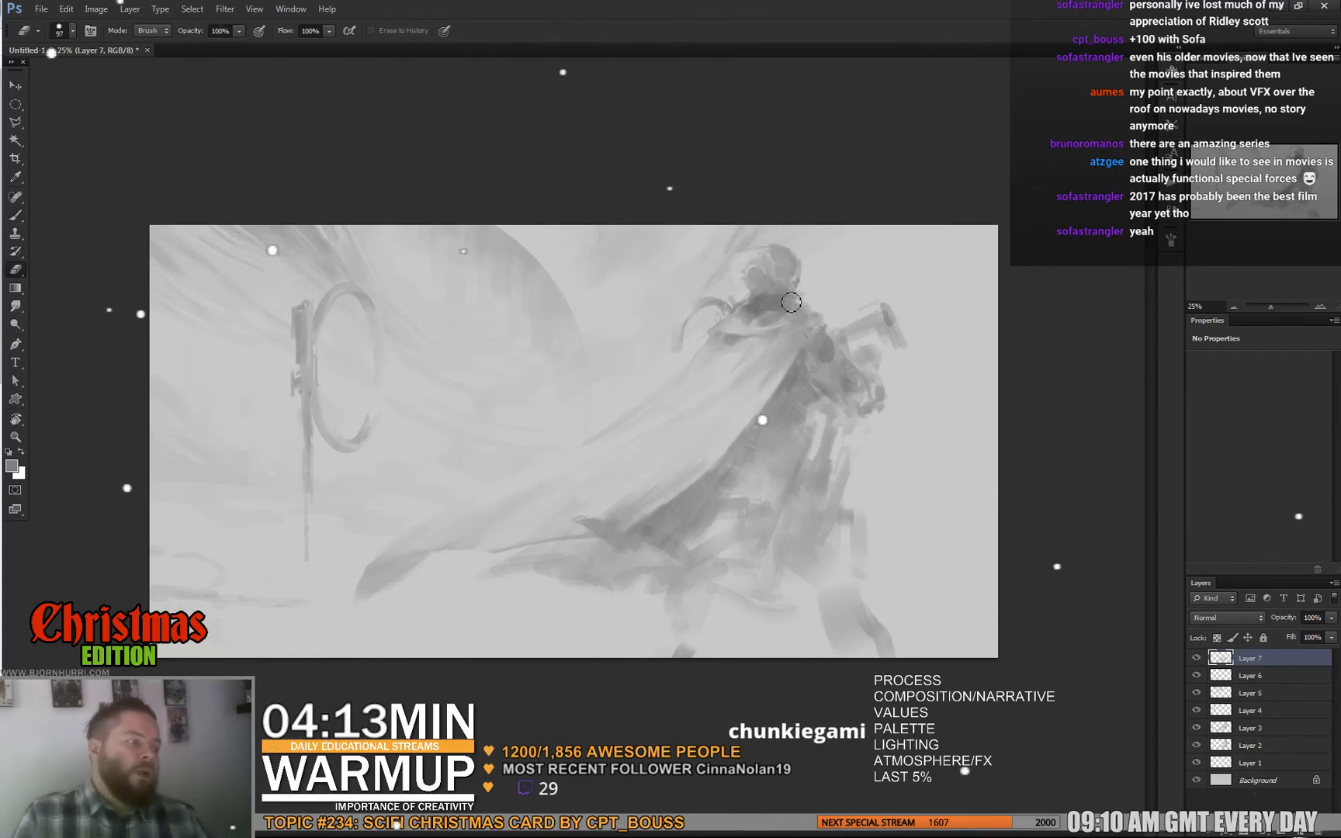
pyautogui.press('b')
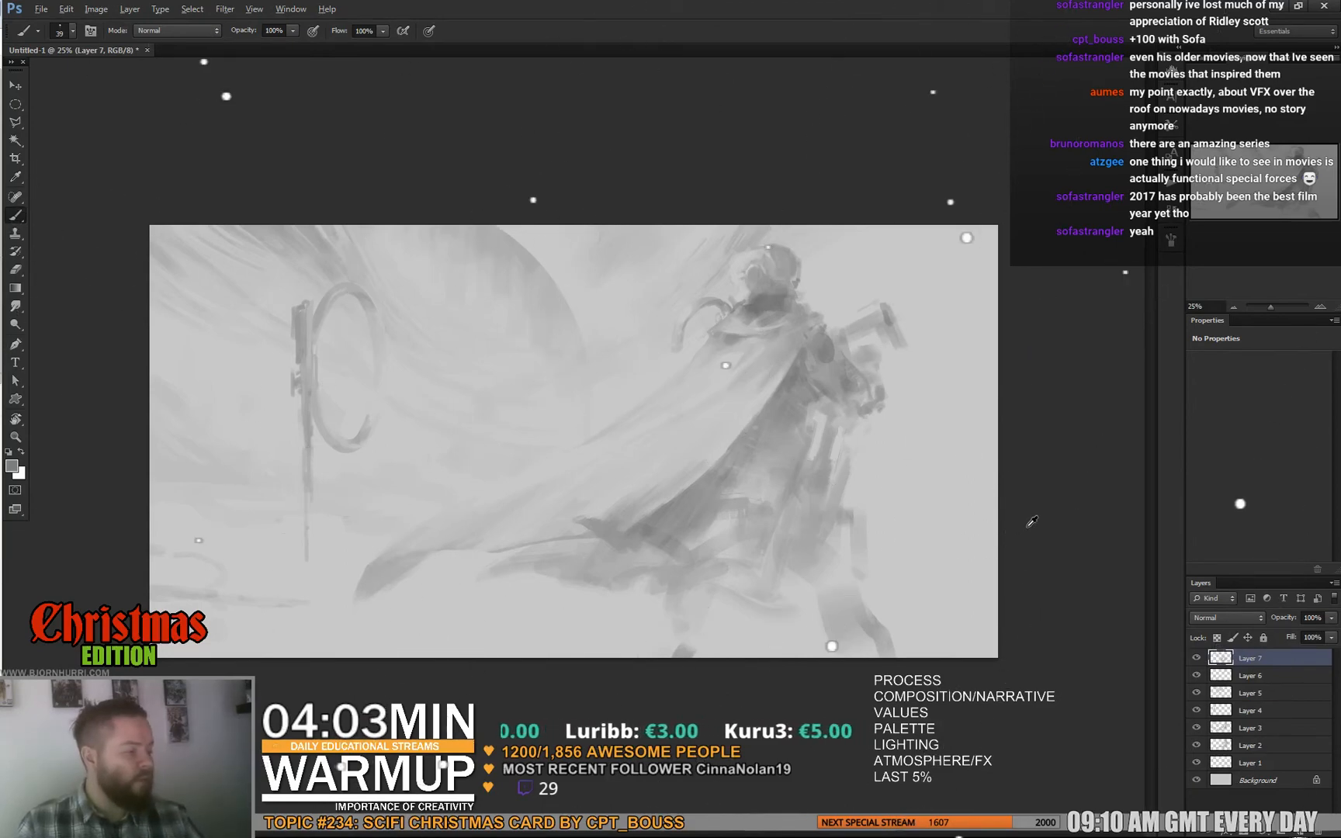
pyautogui.keyDown('alt'); pyautogui.click(762, 301); pyautogui.keyUp('alt')
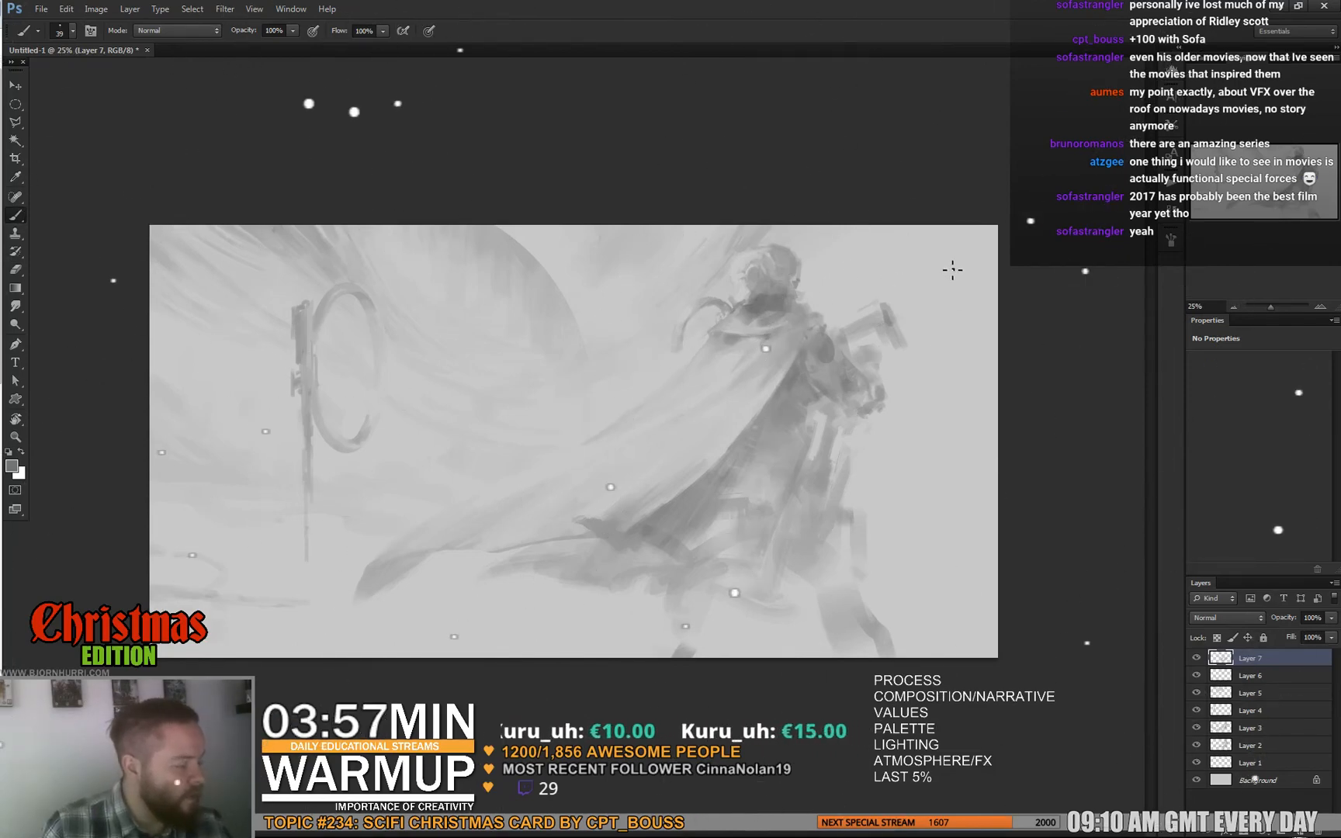
# Set the brush to 58 px and work darker grey into the torso and upper legs beneath the cloak
pyautogui.rightClick(825, 475)
pyautogui.moveTo(865, 512); pyautogui.dragTo(871, 512)
pyautogui.click(784, 342)
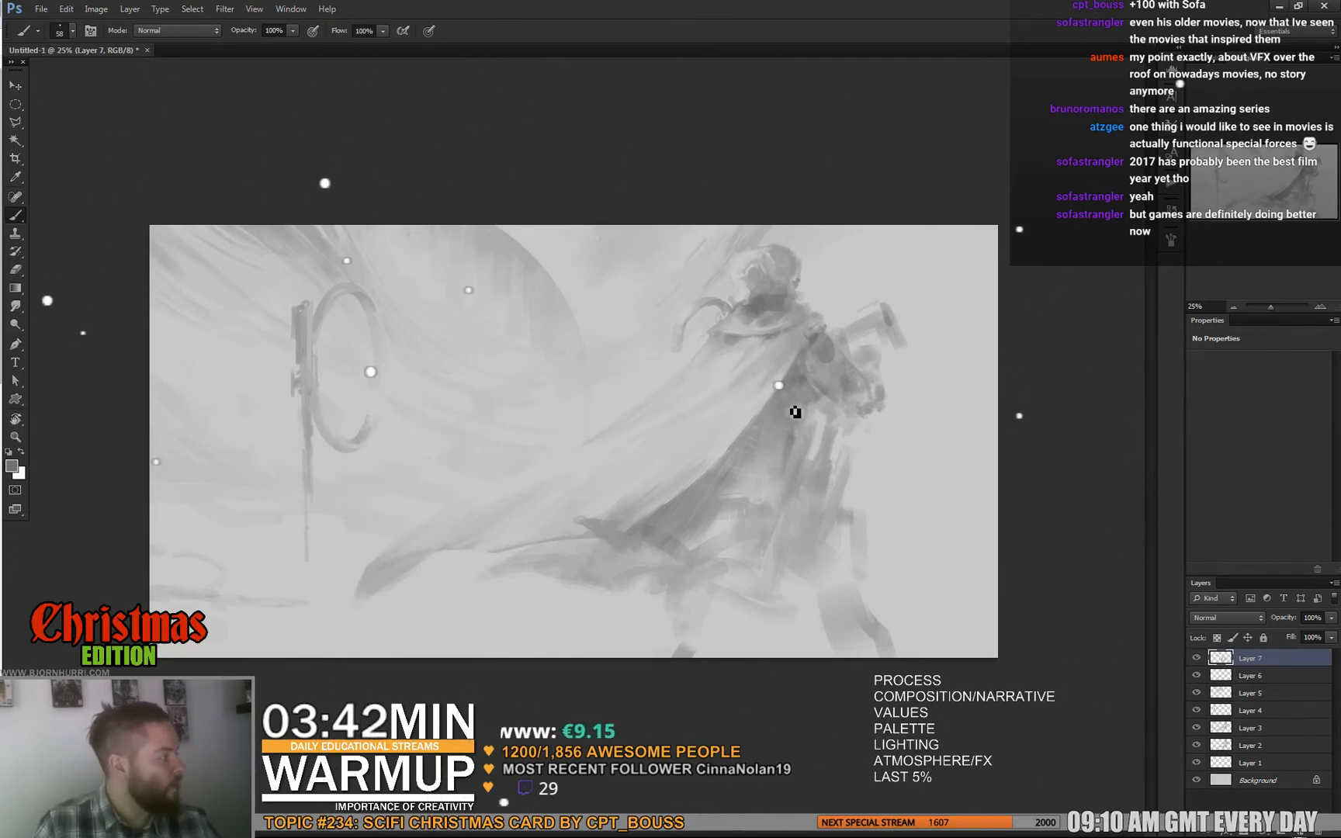
# Enlarge the brush to 180 px, paint dark ground strokes beneath the figure, and switch to the eraser to trim them
pyautogui.rightClick(893, 591)
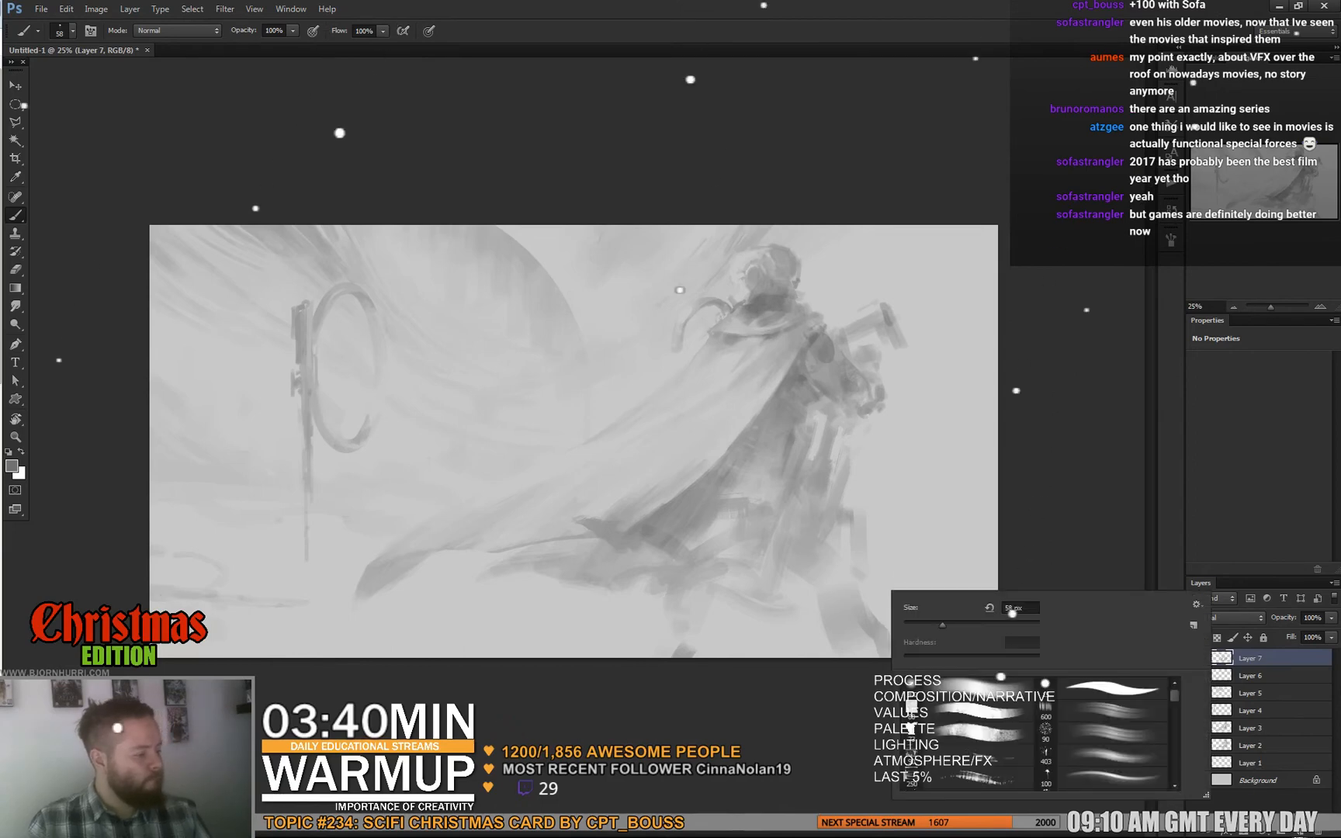
pyautogui.press('Return')
pyautogui.moveTo(674, 656)
pyautogui.mouseDown()
pyautogui.moveTo(553, 658)
pyautogui.moveTo(784, 635)
pyautogui.moveTo(730, 650)
pyautogui.moveTo(749, 637)
pyautogui.moveTo(843, 650)
pyautogui.moveTo(814, 655)
pyautogui.moveTo(782, 623)
pyautogui.moveTo(711, 631)
pyautogui.mouseUp()
pyautogui.press('e')
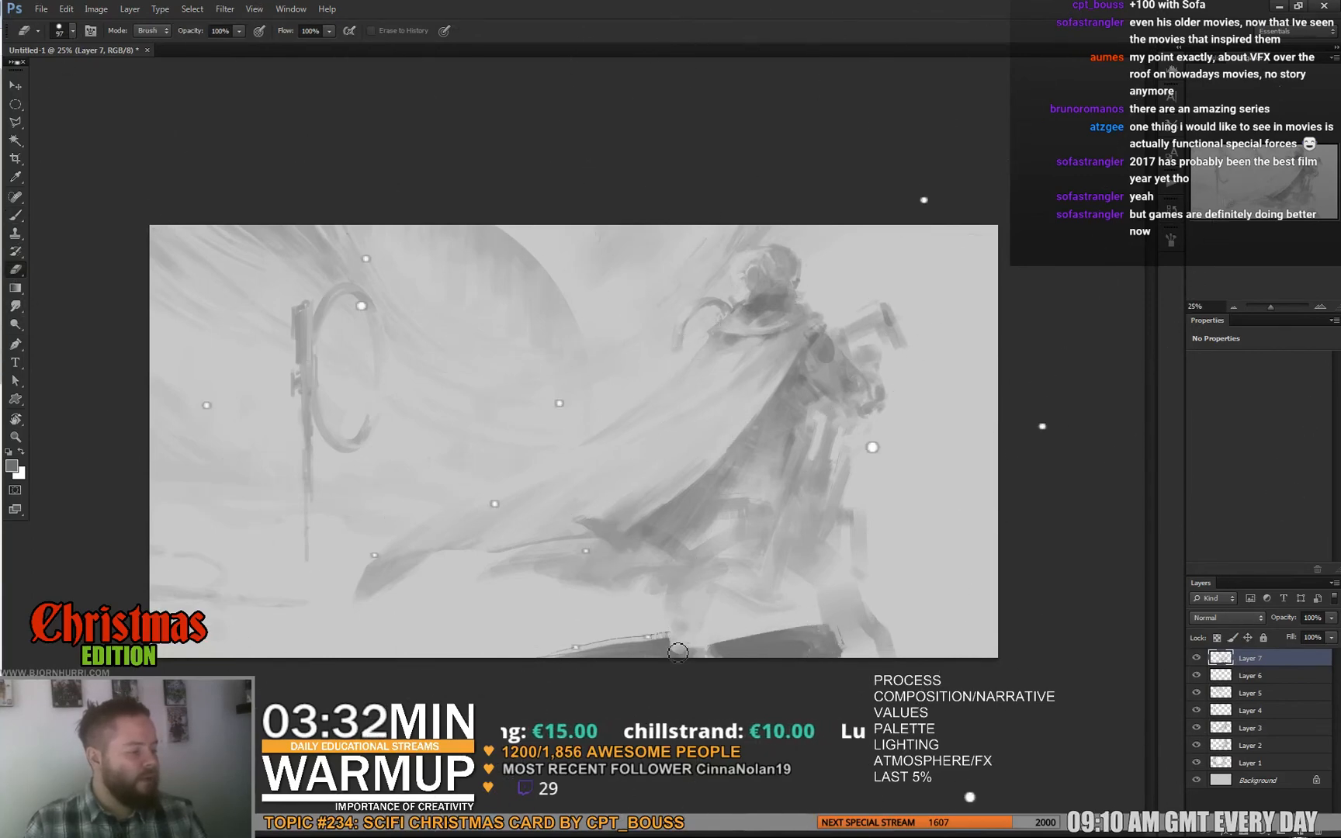
# Block in the figure's boots and blend the ground around them with the 180 px brush and sampled greys
pyautogui.press('b')
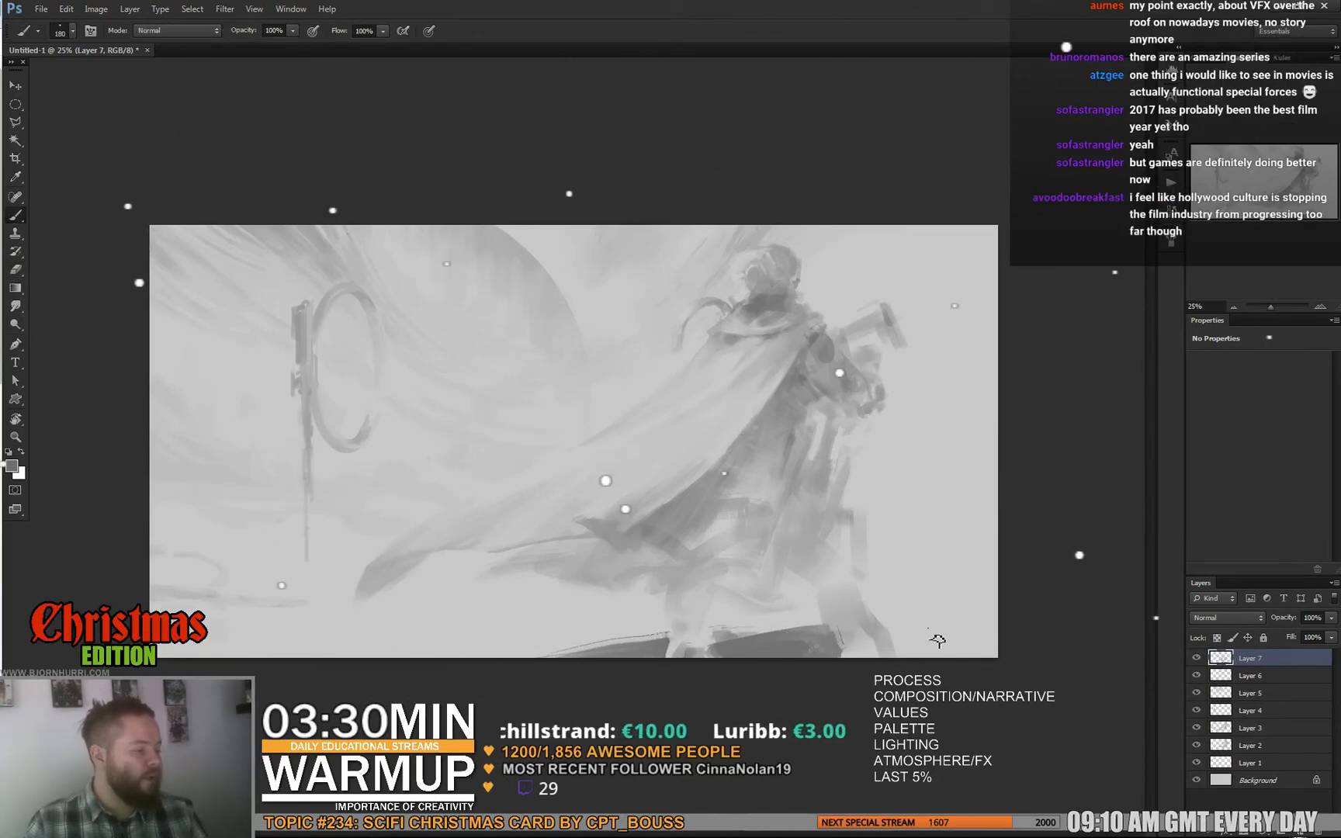
pyautogui.moveTo(728, 636)
pyautogui.mouseDown()
pyautogui.moveTo(801, 629)
pyautogui.moveTo(753, 654)
pyautogui.moveTo(765, 654)
pyautogui.moveTo(776, 643)
pyautogui.moveTo(751, 634)
pyautogui.moveTo(645, 656)
pyautogui.moveTo(547, 654)
pyautogui.moveTo(672, 646)
pyautogui.mouseUp()
pyautogui.moveTo(840, 627)
pyautogui.mouseDown()
pyautogui.moveTo(831, 642)
pyautogui.moveTo(833, 614)
pyautogui.moveTo(859, 610)
pyautogui.moveTo(872, 656)
pyautogui.mouseUp()
pyautogui.keyDown('alt'); pyautogui.click(932, 596); pyautogui.keyUp('alt')
pyautogui.keyDown('alt'); pyautogui.click(841, 650); pyautogui.keyUp('alt')
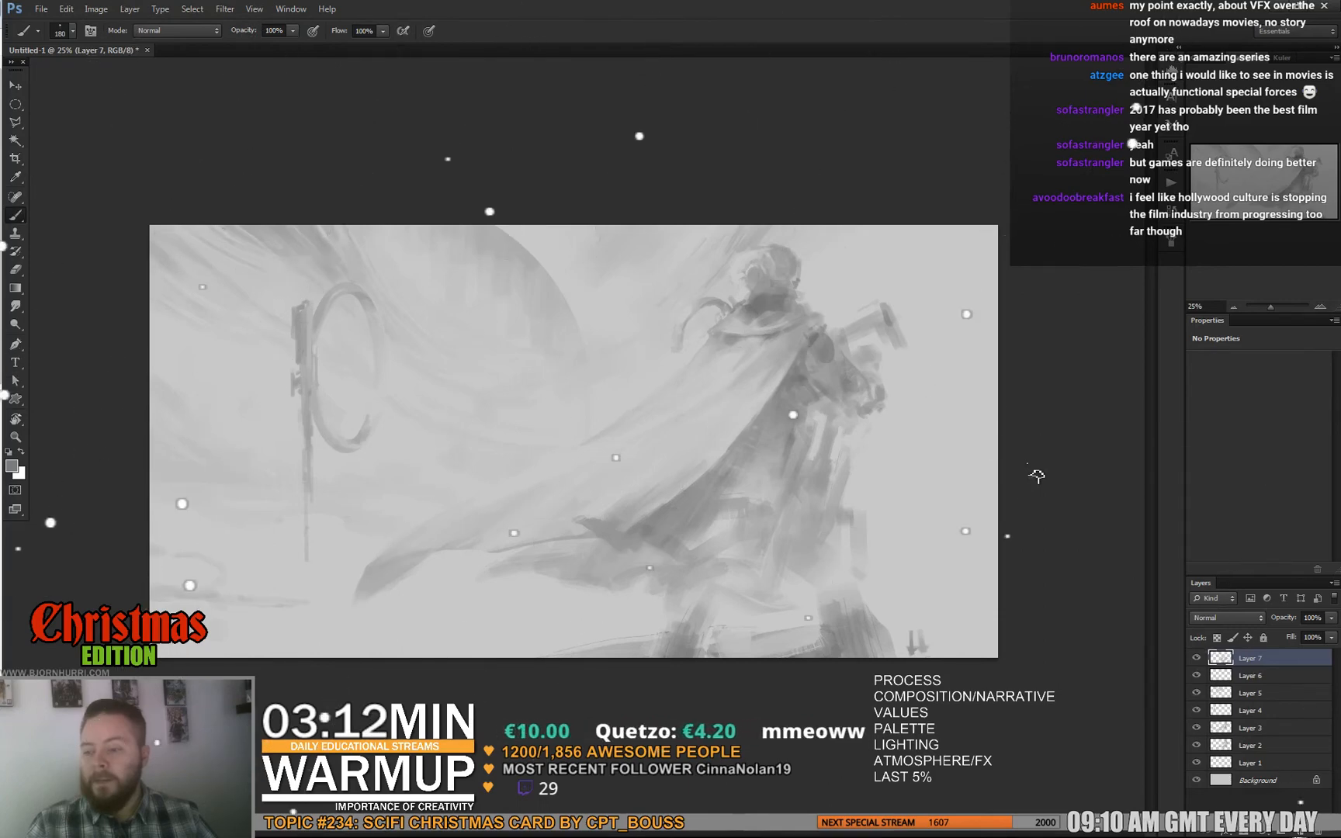
# Set the brush to 61 px and shape the lower legs and the trailing cloth above the boots
pyautogui.rightClick(868, 584)
pyautogui.click(904, 619)
pyautogui.click(725, 594)
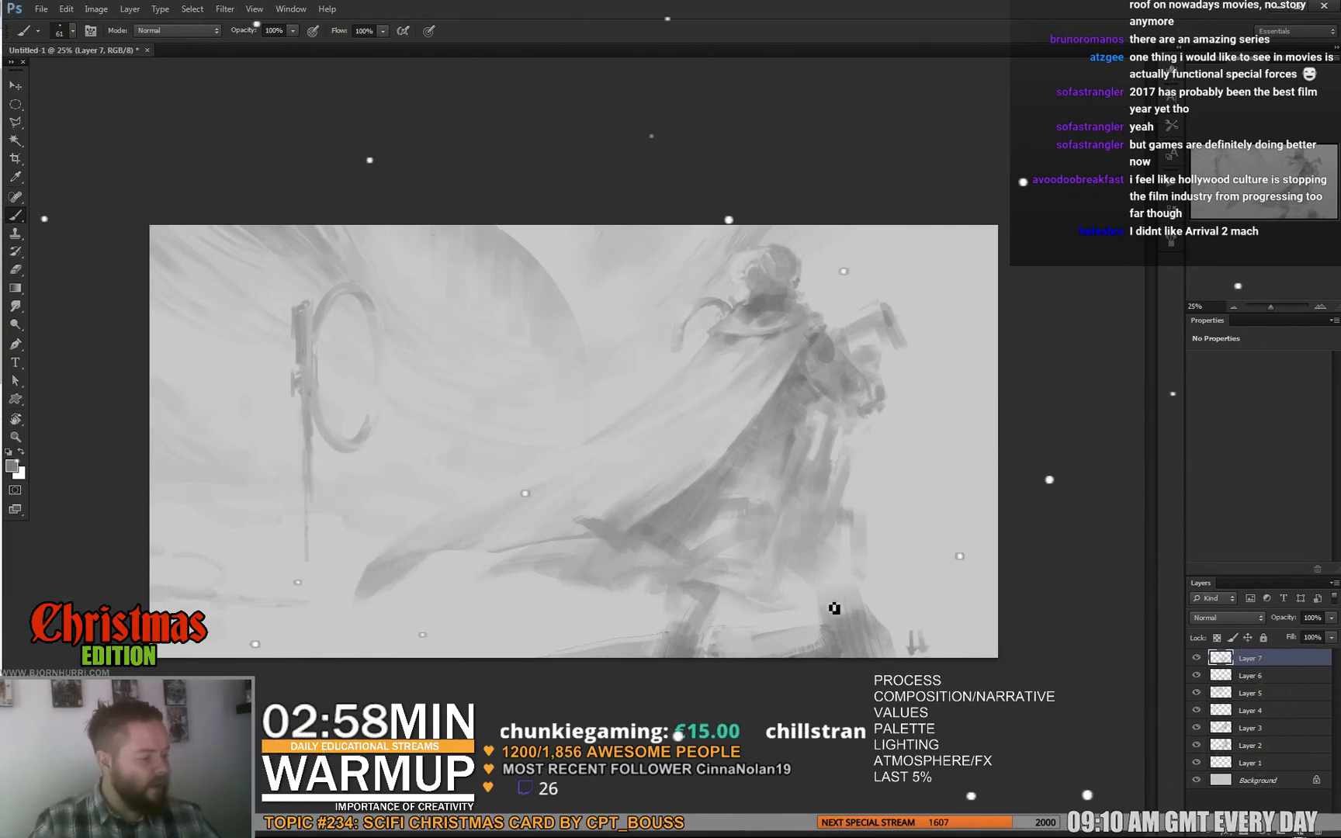
# Resize the brush and paint vertical folds in the garment over the legs with sampled light and mid greys
pyautogui.rightClick(866, 539)
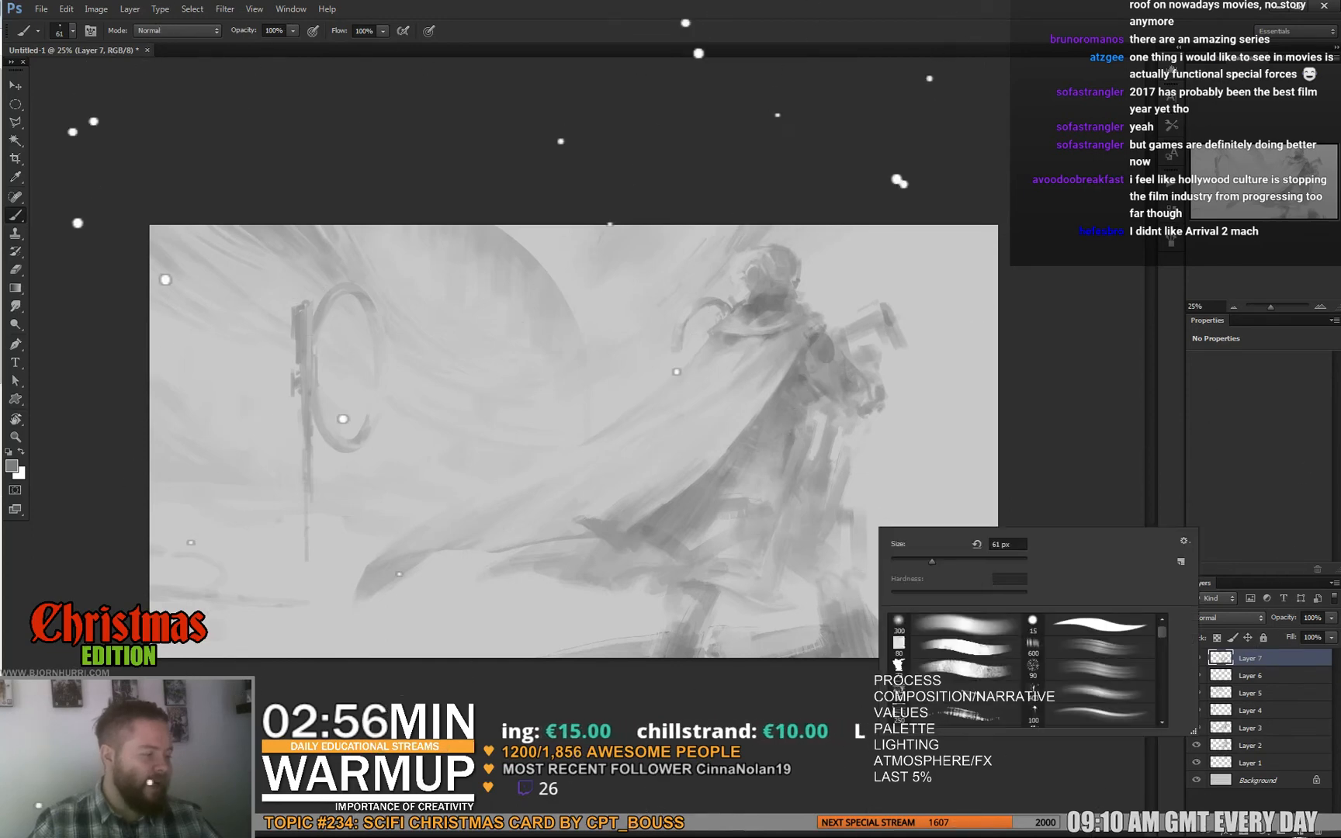
pyautogui.click(931, 559)
pyautogui.click(850, 527)
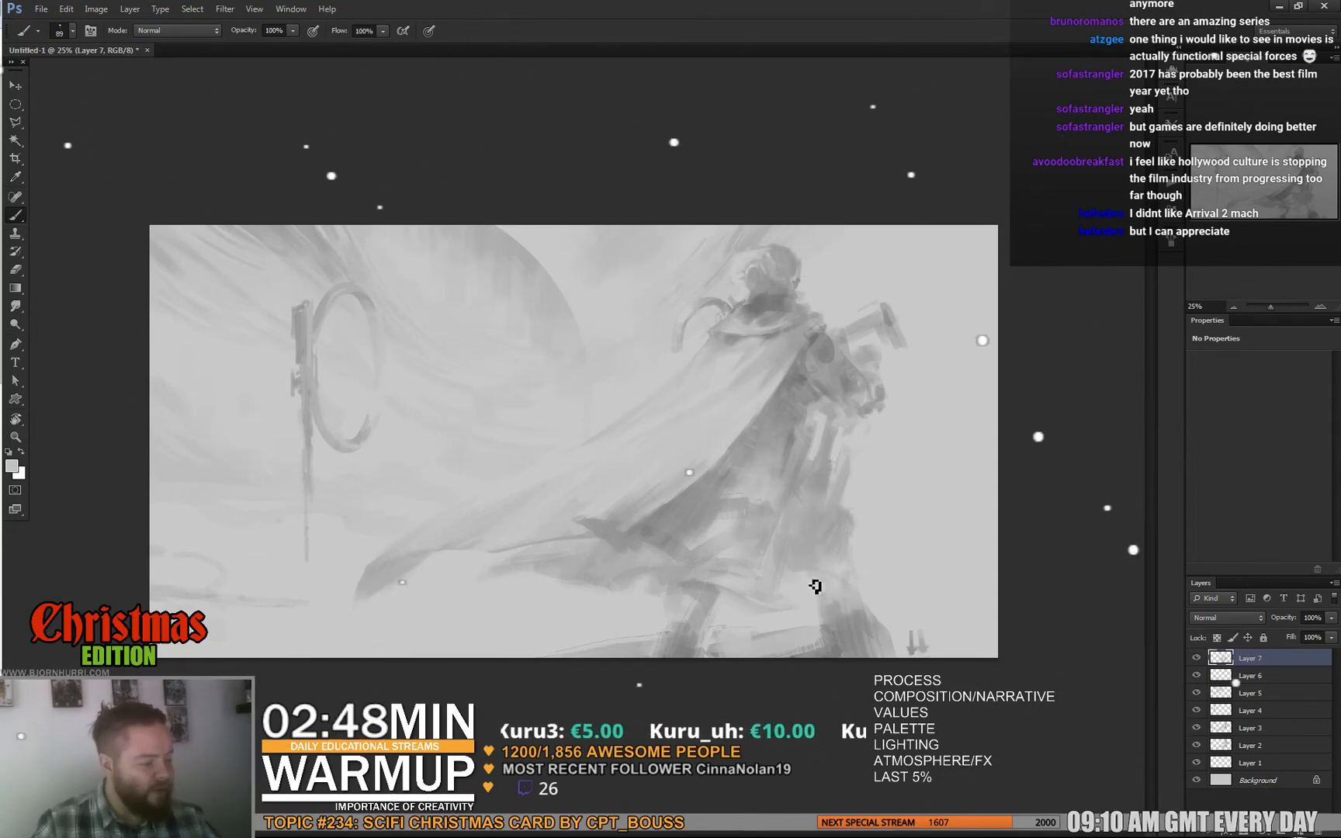
pyautogui.keyDown('alt'); pyautogui.click(795, 563); pyautogui.keyUp('alt')
pyautogui.keyDown('alt'); pyautogui.click(815, 468); pyautogui.keyUp('alt')
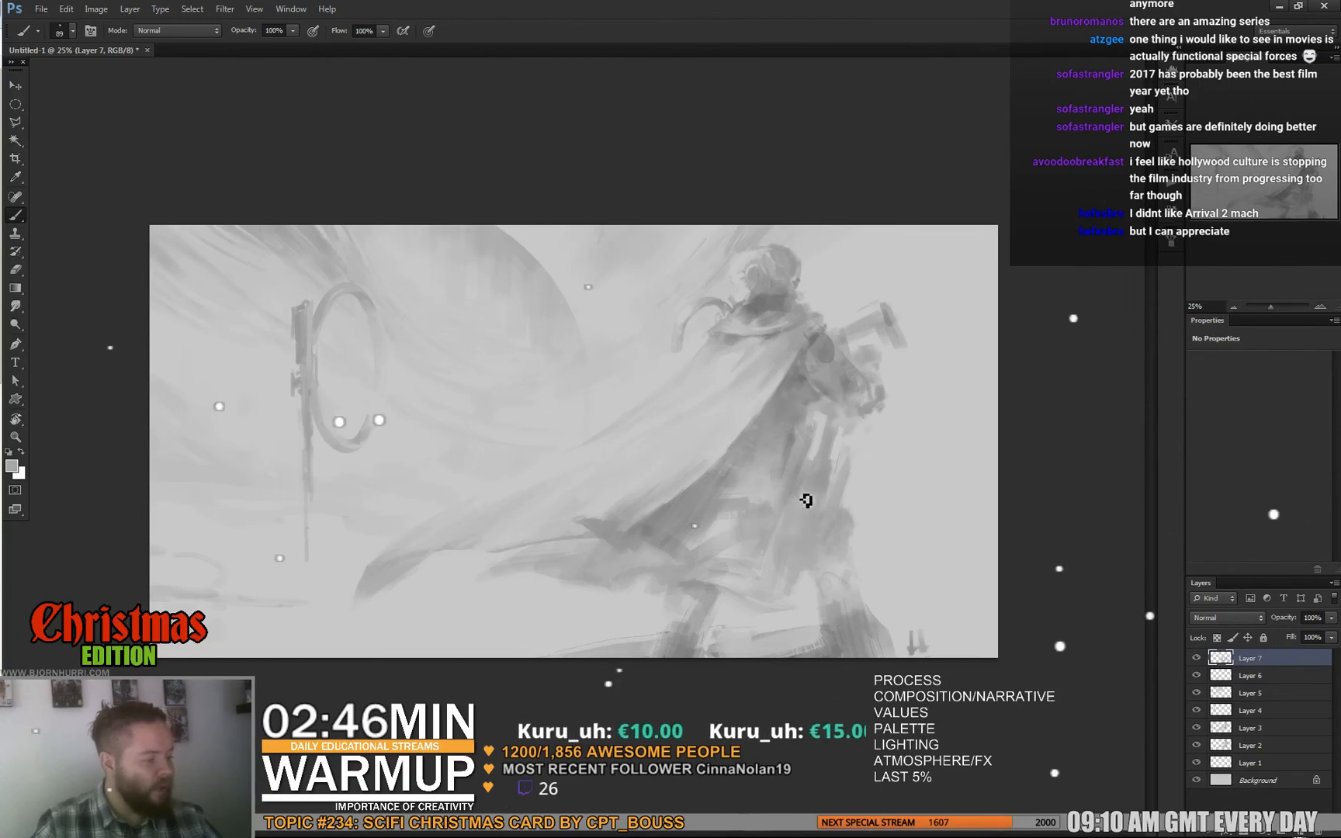
pyautogui.keyDown('alt'); pyautogui.click(797, 465); pyautogui.keyUp('alt')
pyautogui.moveTo(792, 492); pyautogui.dragTo(789, 534)
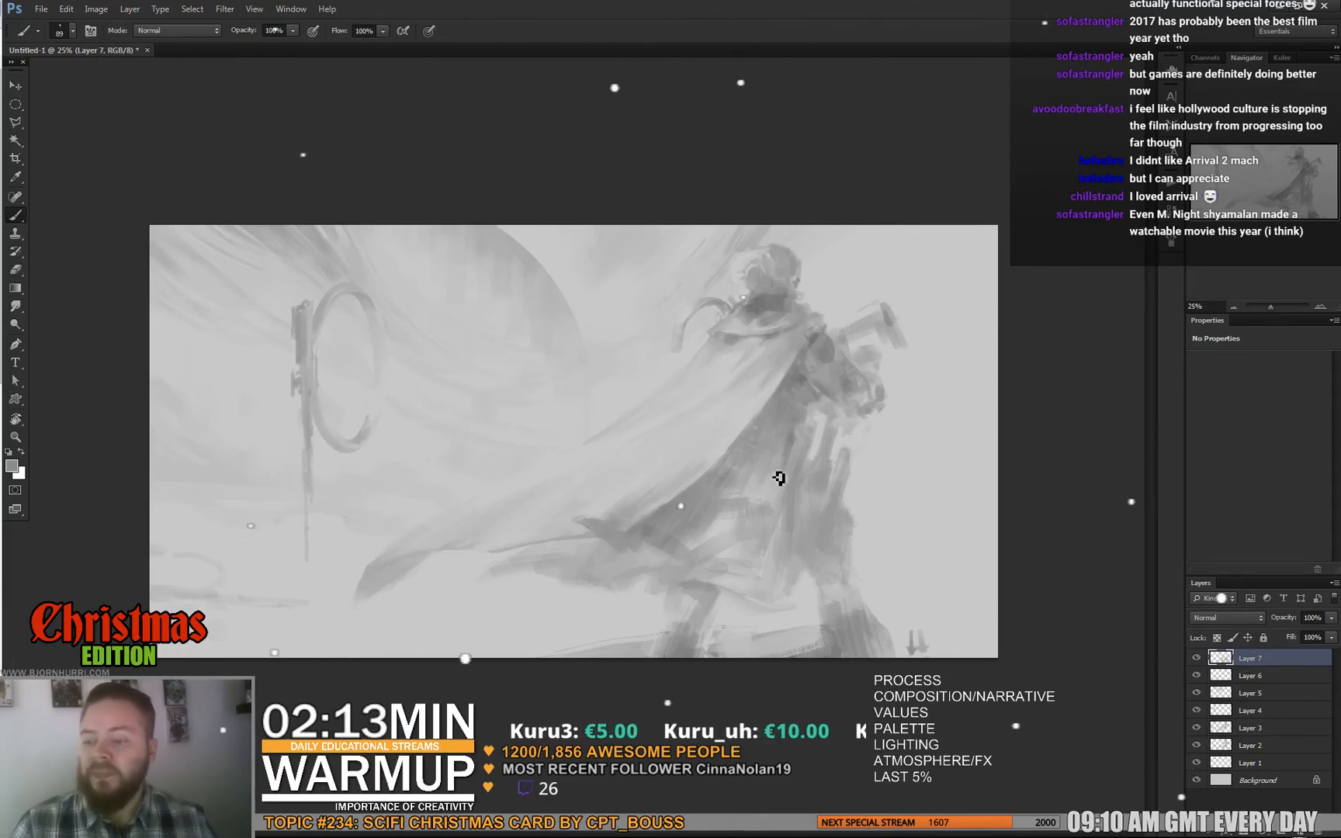
# Set the brush to 48 px and refine the cloak's edge, shoulder folds and arm with alternating sampled light and dark greys
pyautogui.rightClick(816, 394)
pyautogui.click(958, 409)
pyautogui.write('48')
pyautogui.press('Return')
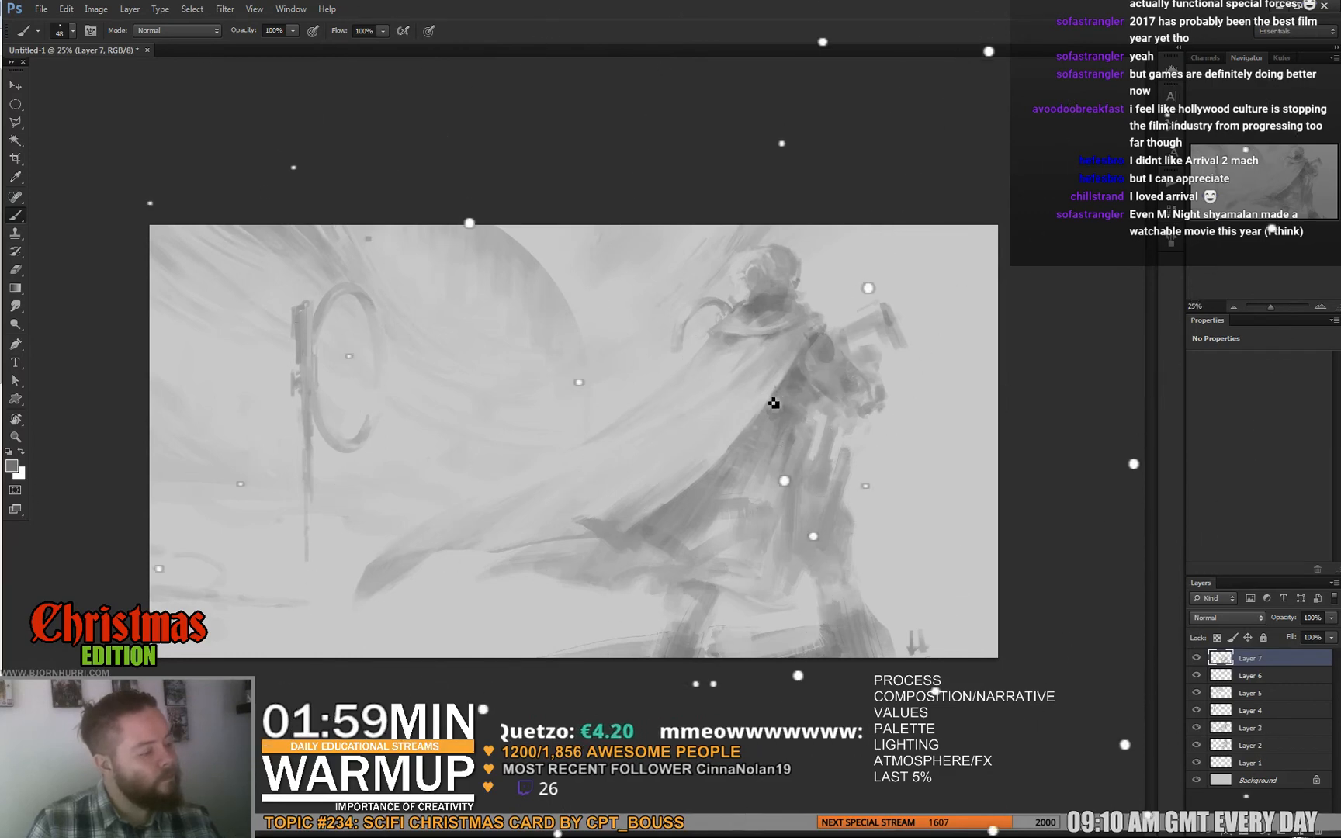
pyautogui.keyDown('alt'); pyautogui.click(778, 394); pyautogui.keyUp('alt')
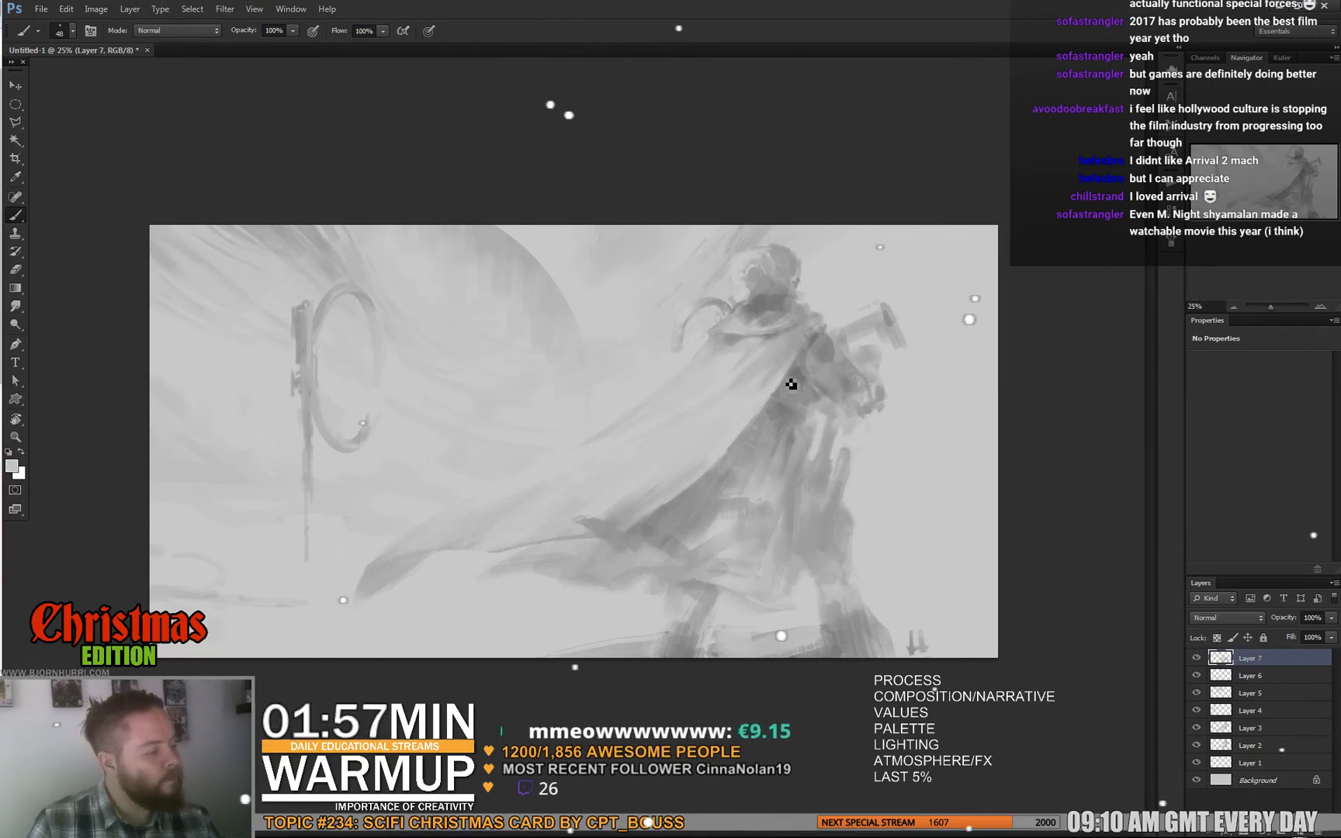
pyautogui.keyDown('alt'); pyautogui.click(796, 363); pyautogui.keyUp('alt')
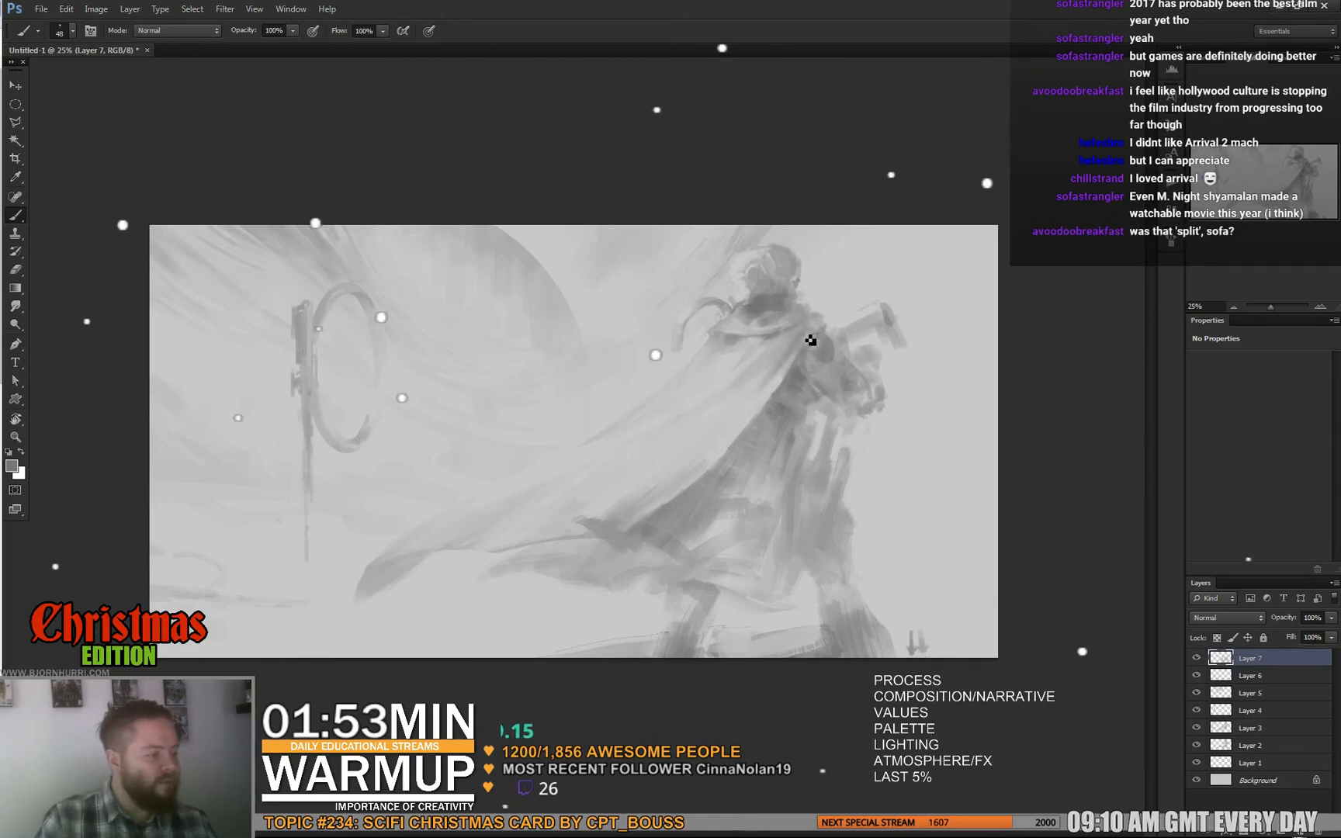
pyautogui.keyDown('alt'); pyautogui.click(743, 423); pyautogui.keyUp('alt')
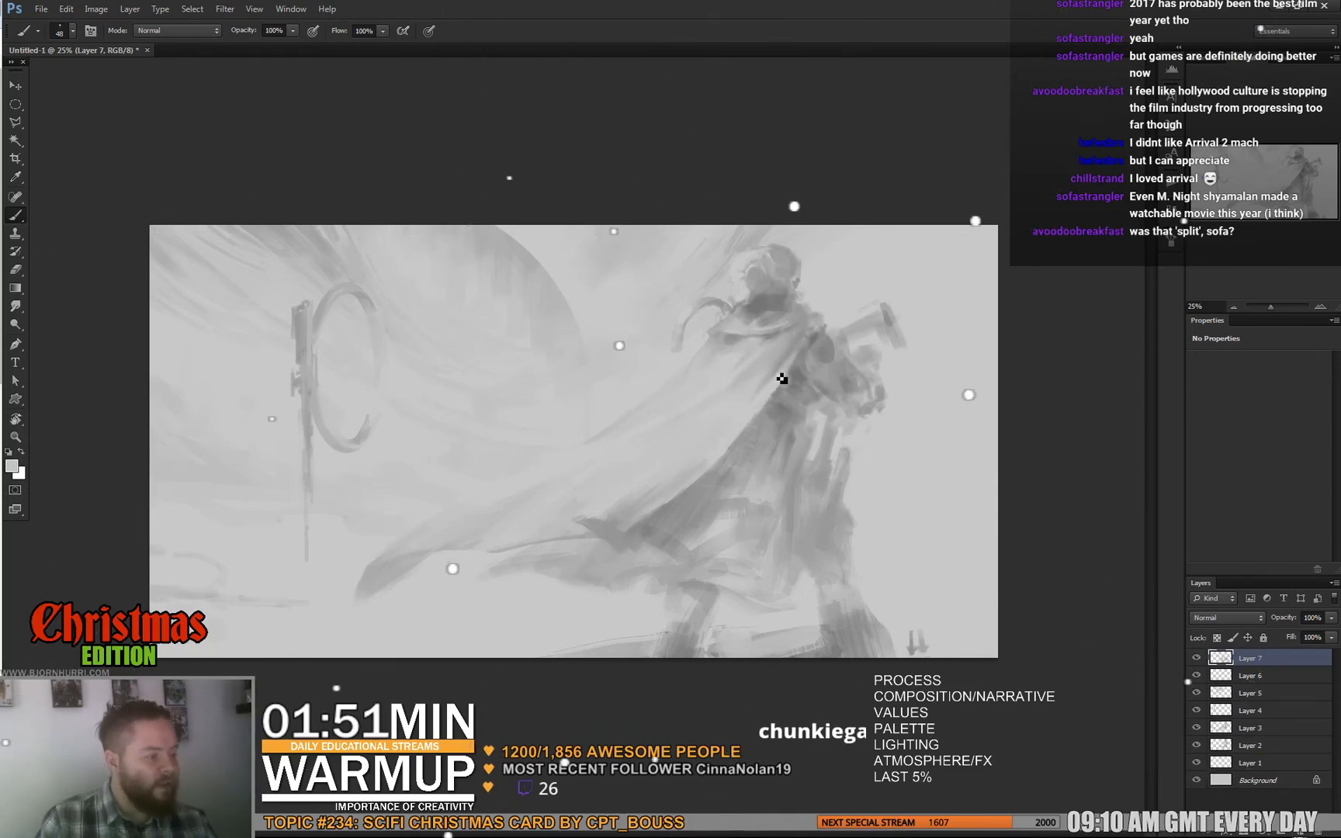
pyautogui.keyDown('alt'); pyautogui.click(787, 336); pyautogui.keyUp('alt')
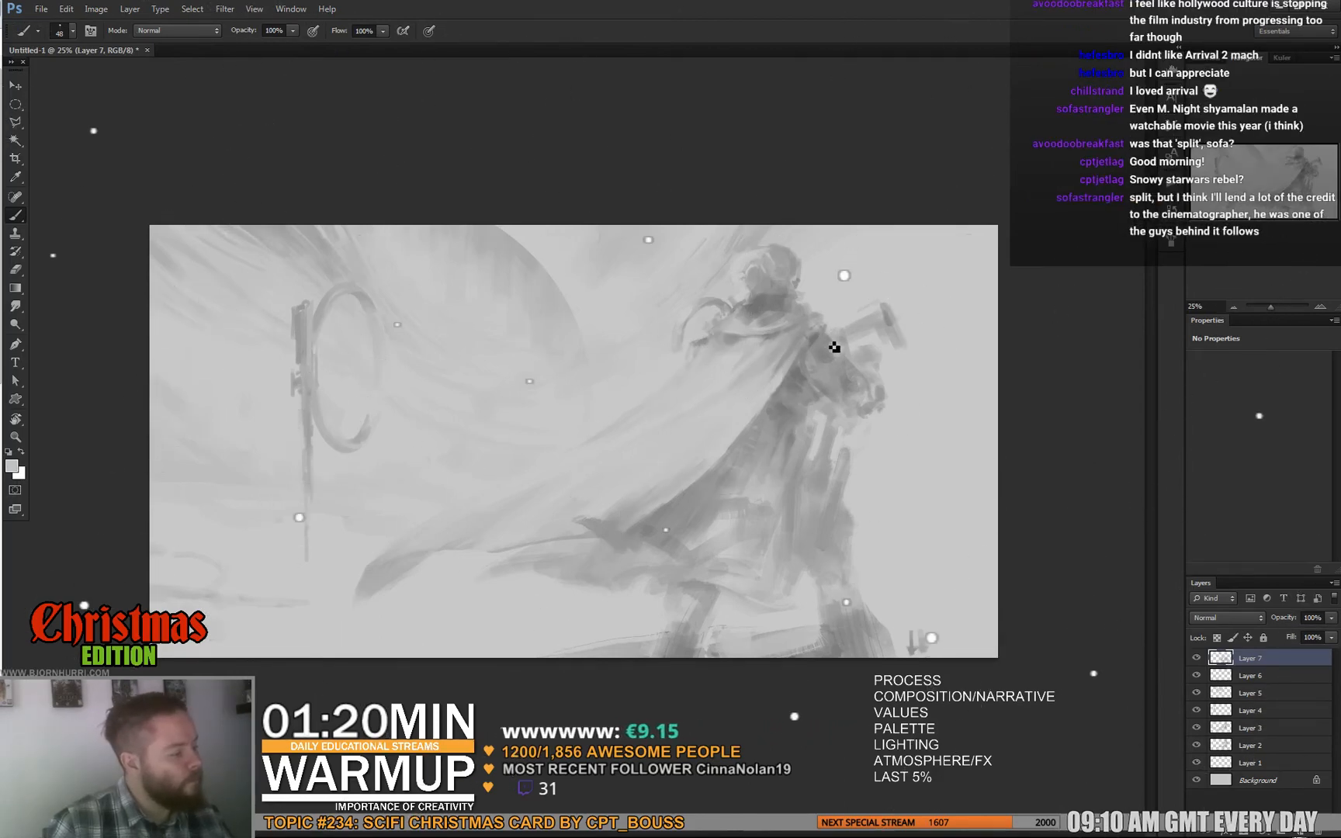
pyautogui.moveTo(831, 343); pyautogui.dragTo(813, 346)
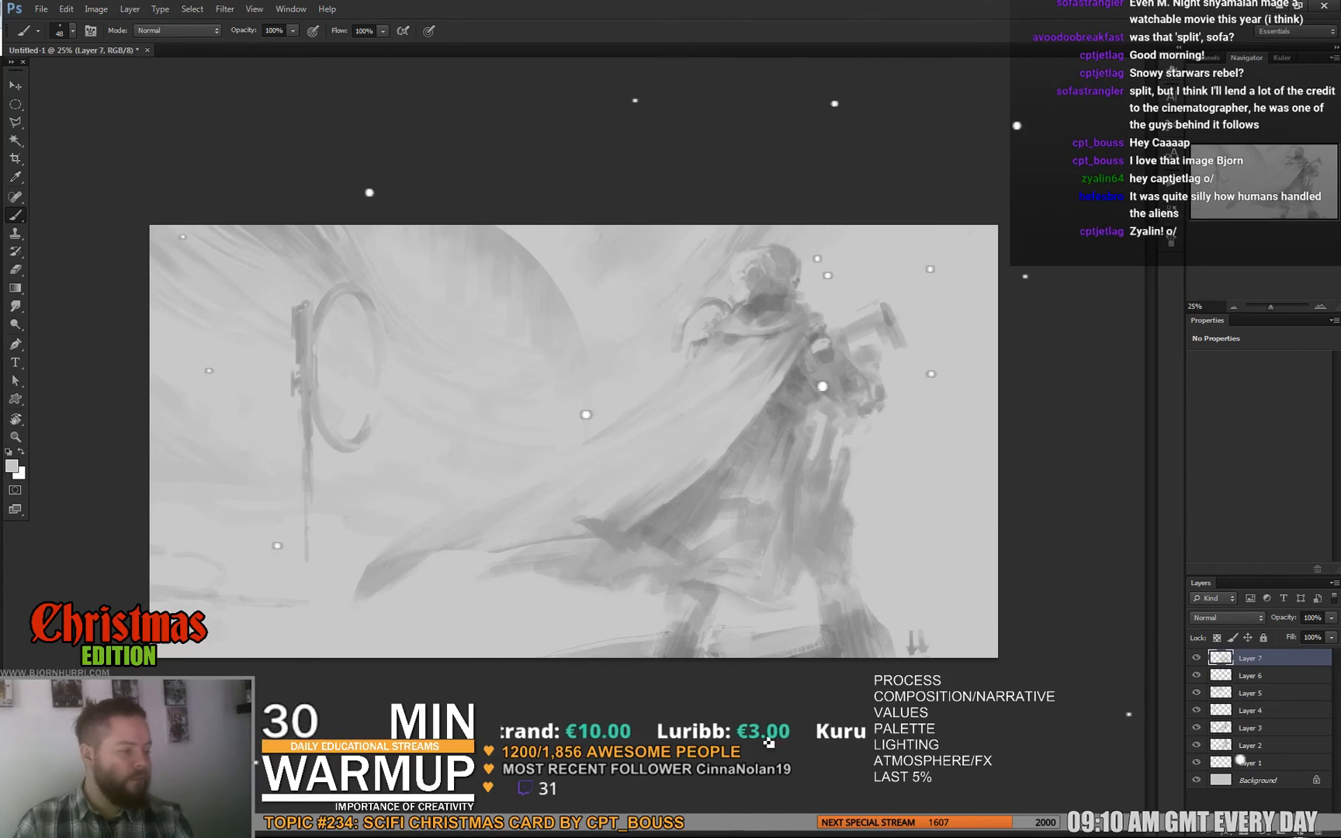
# Paste the old paper texture as a new layer and scale it to about 120% so it covers the whole canvas
pyautogui.hotkey('ctrl', 'v')
pyautogui.hotkey('ctrl', 't')
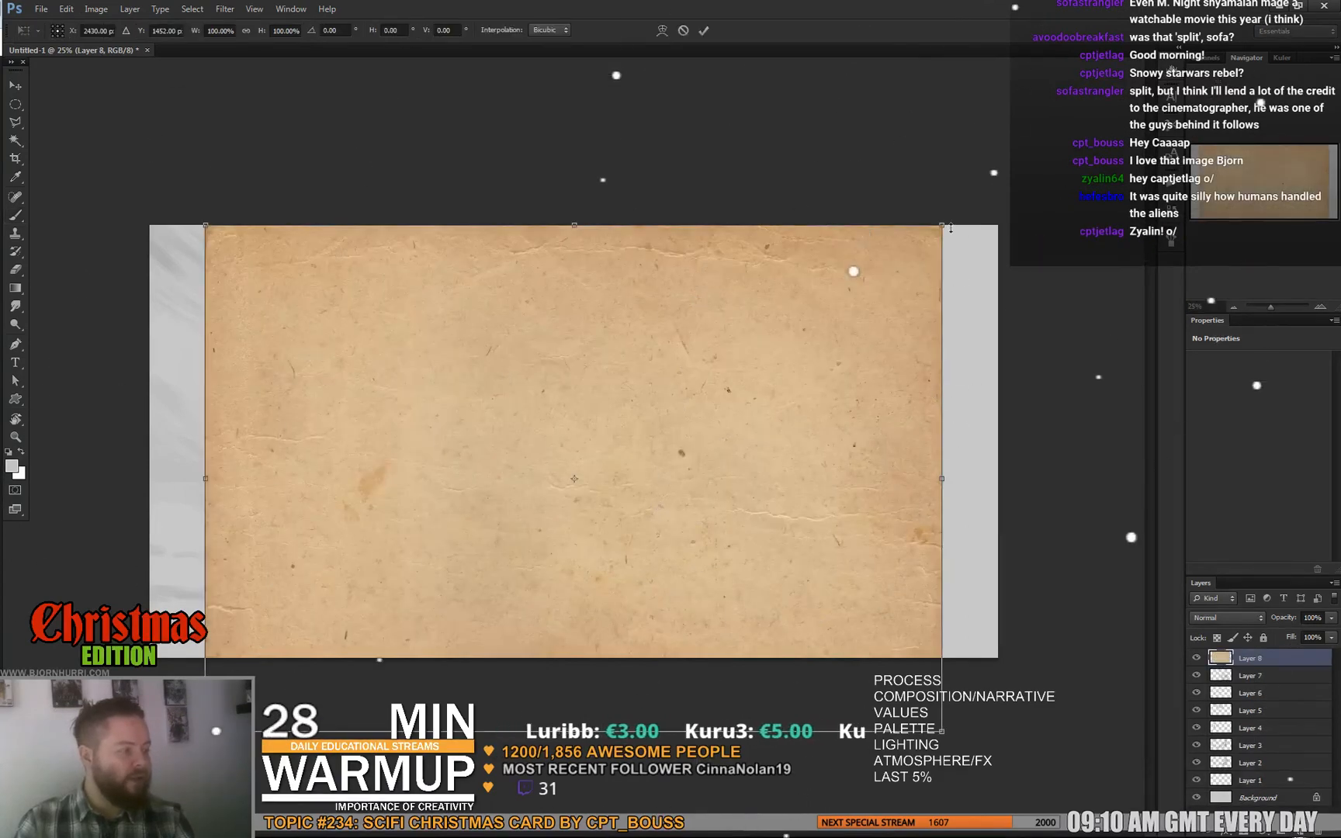
pyautogui.moveTo(951, 228); pyautogui.dragTo(1017, 173)
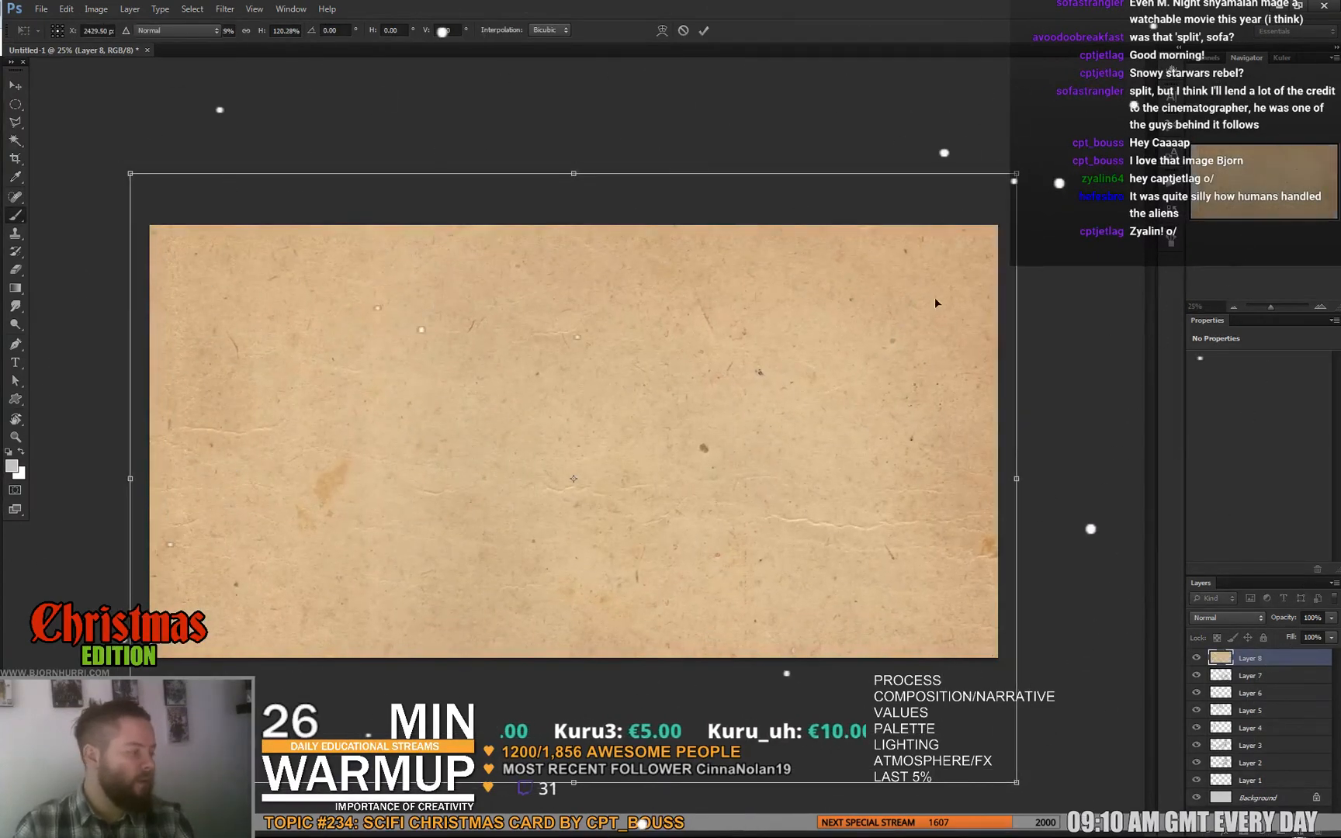
pyautogui.press('Return')
# Set the paper texture layer's blend mode to Color Burn and lower its opacity to 49%
pyautogui.doubleClick(1224, 618)
pyautogui.press('Down')
pyautogui.press('Down')
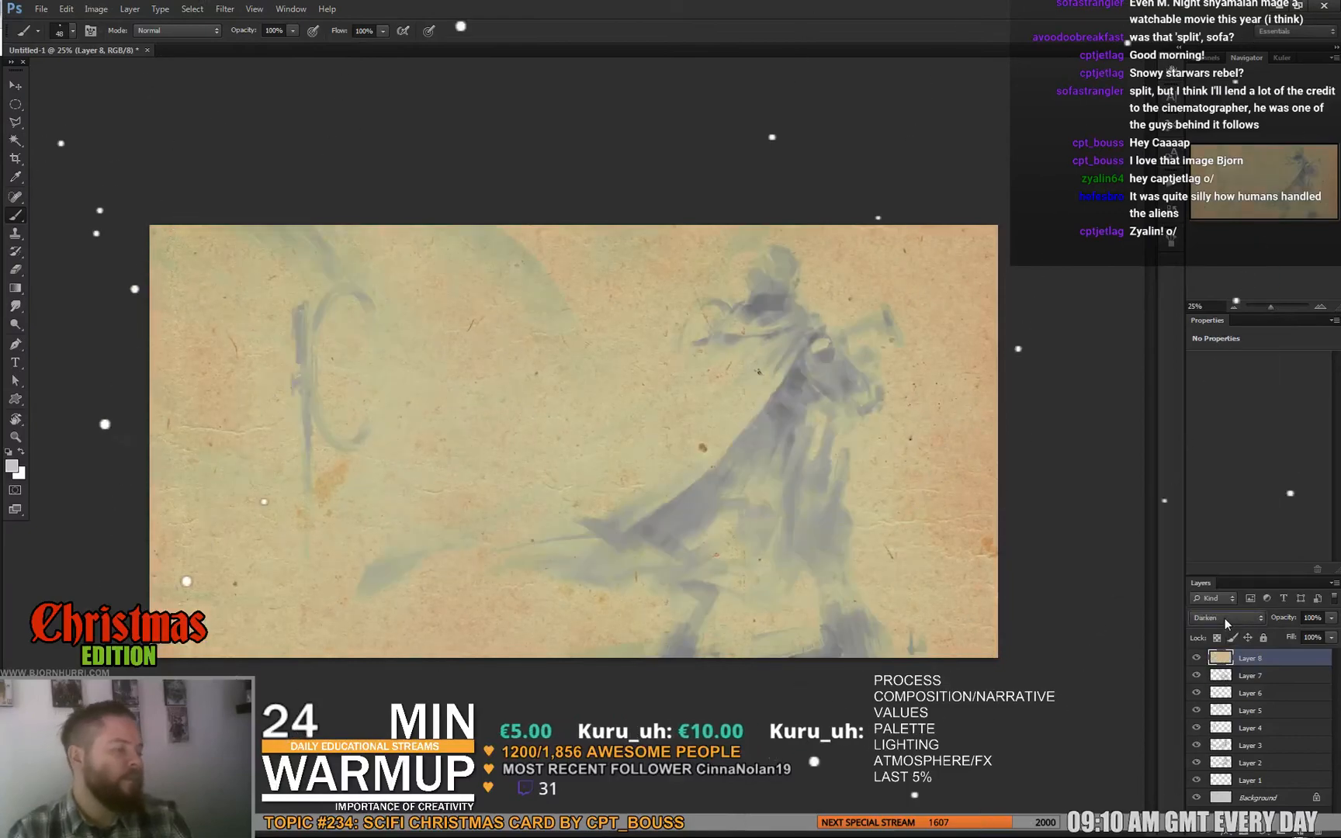
pyautogui.press('Down')
pyautogui.press('Down')
pyautogui.press('Down')
pyautogui.press('Down')
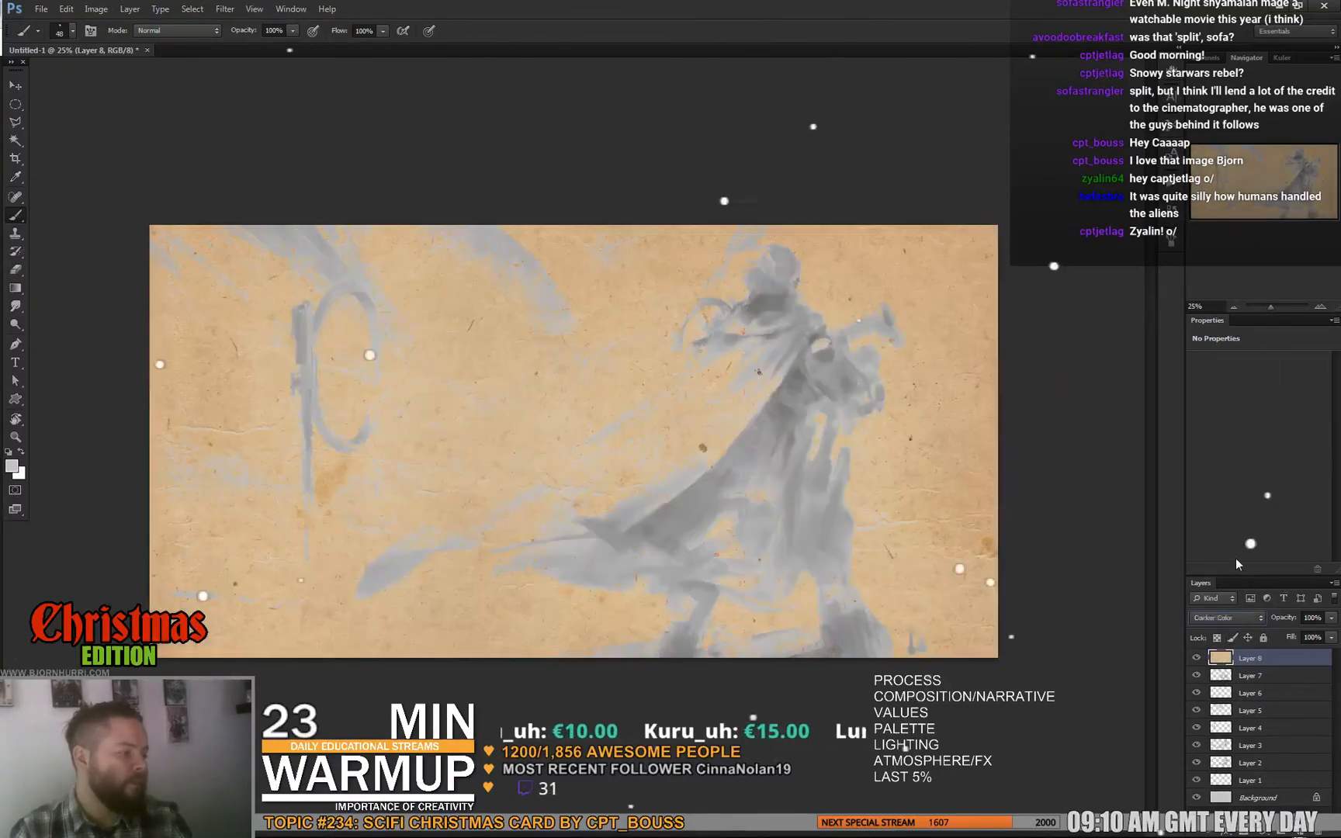
pyautogui.press('Up')
pyautogui.press('Up')
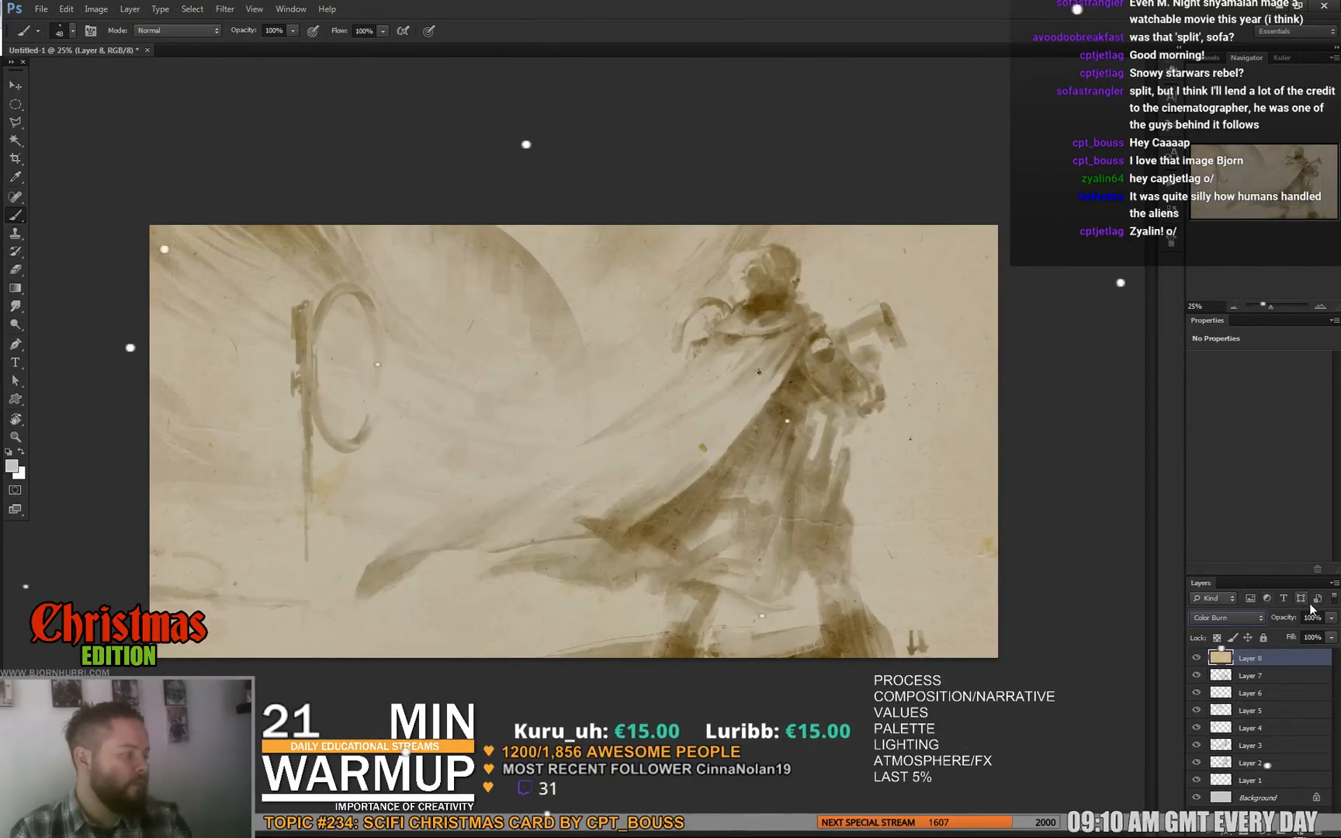
pyautogui.moveTo(1310, 635); pyautogui.dragTo(1294, 635)
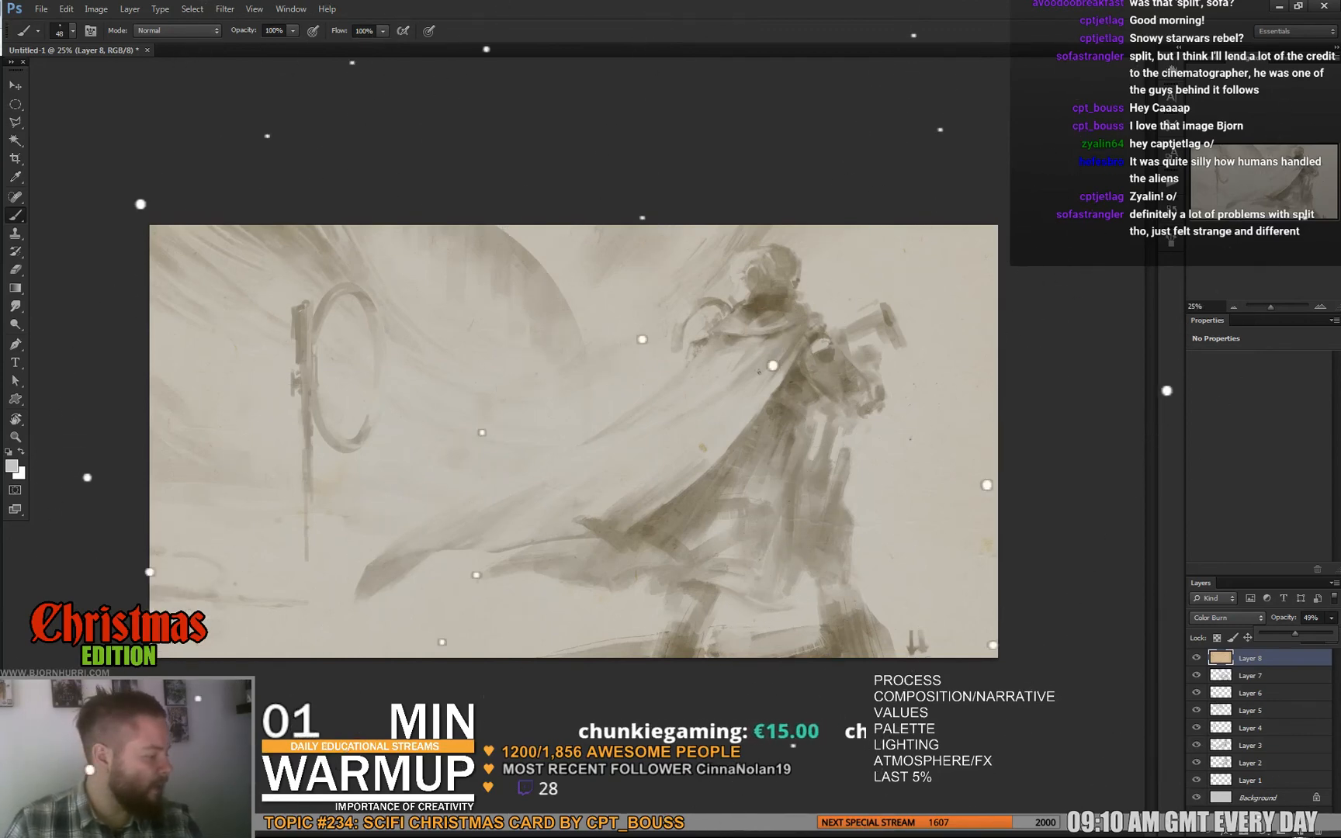
# Add a new layer above the paper texture and paint a short dark fold in the figure's garment with sampled tones
pyautogui.hotkey('ctrl', 'shift', 'alt', 'n')
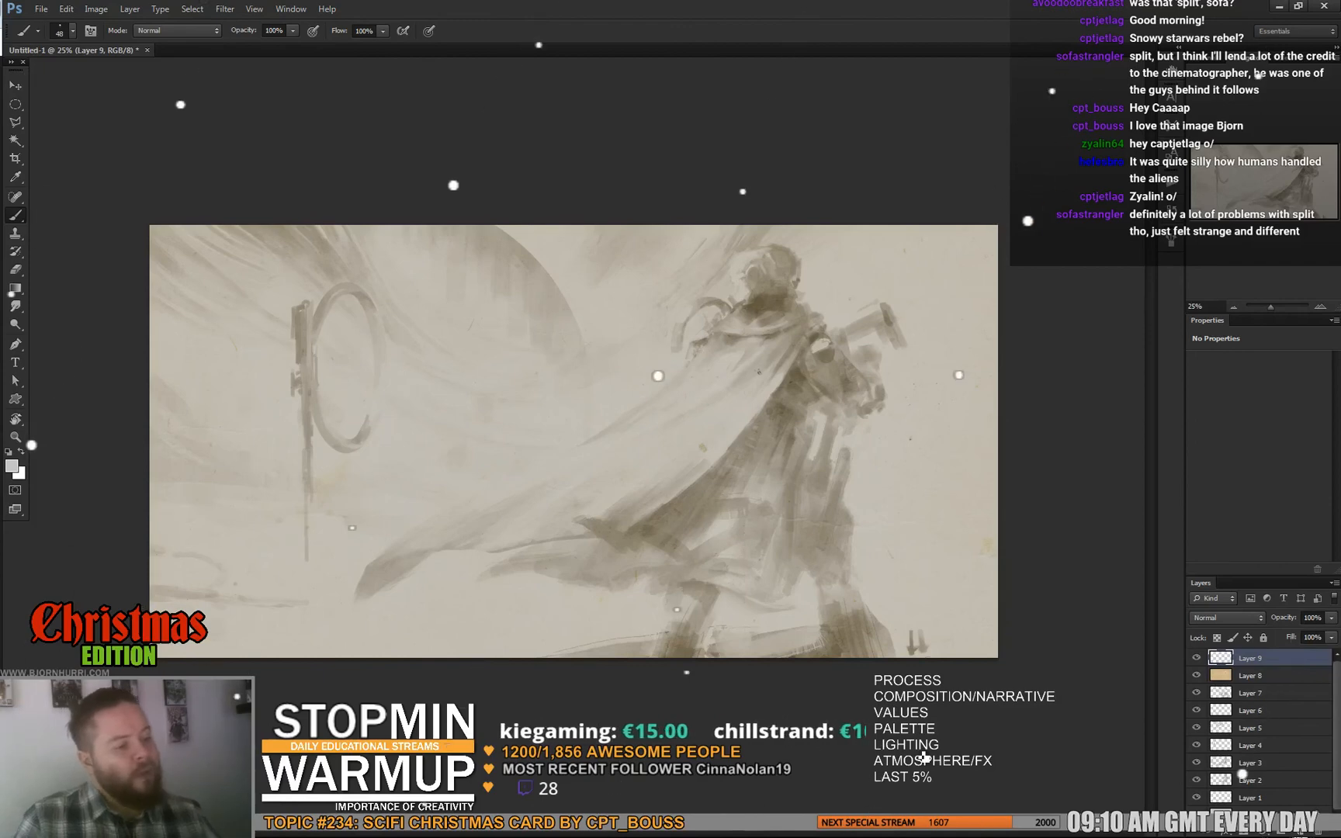
pyautogui.keyDown('alt'); pyautogui.click(599, 402); pyautogui.keyUp('alt')
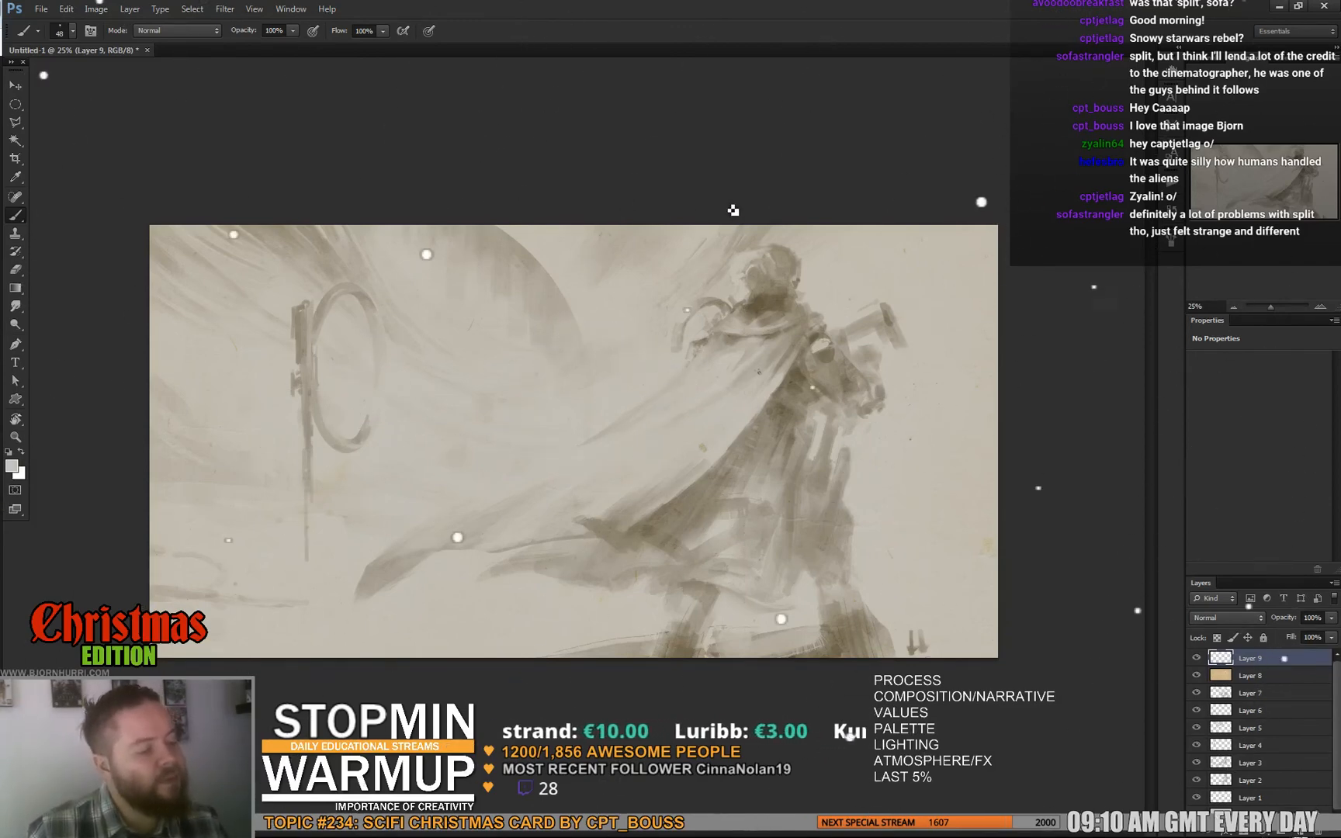
pyautogui.keyDown('alt'); pyautogui.click(325, 464); pyautogui.keyUp('alt')
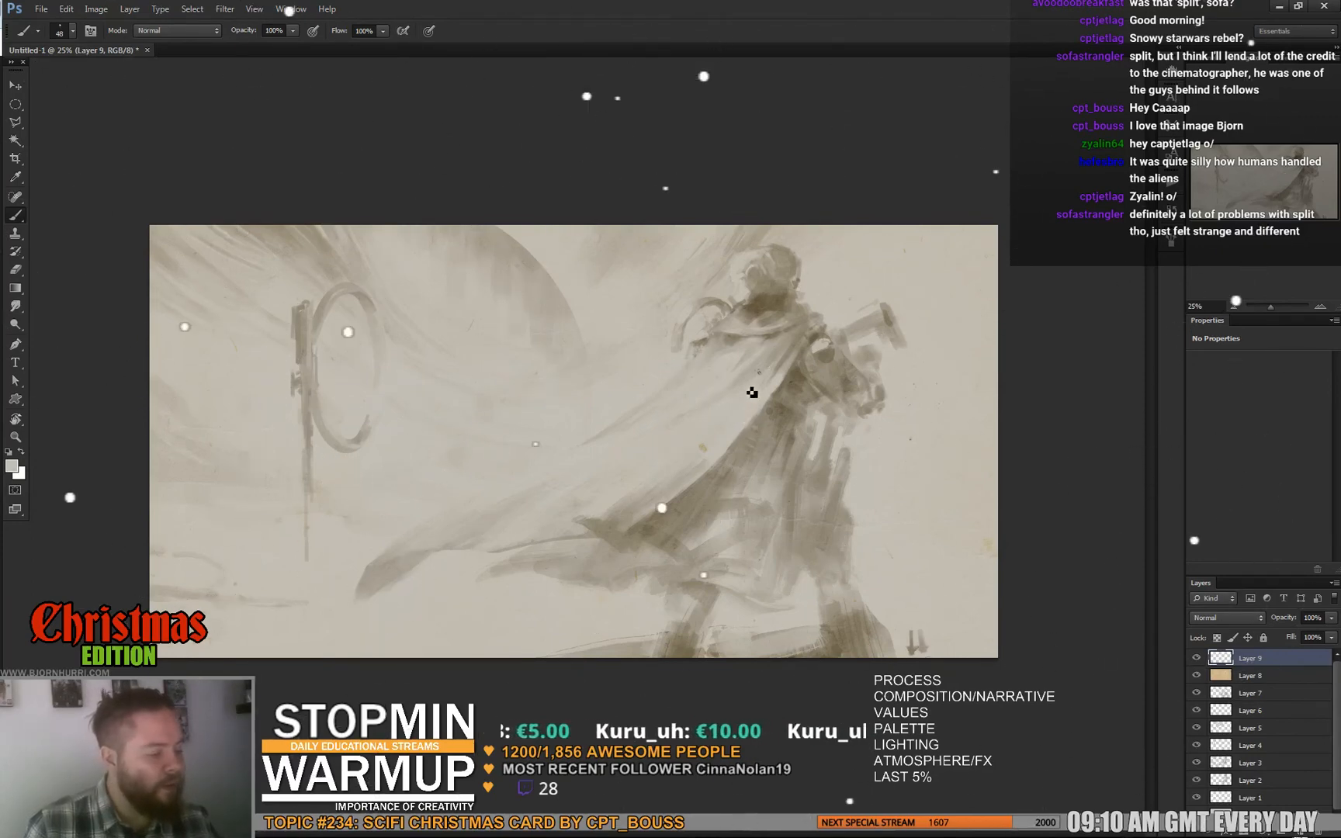
pyautogui.keyDown('alt'); pyautogui.click(609, 398); pyautogui.keyUp('alt')
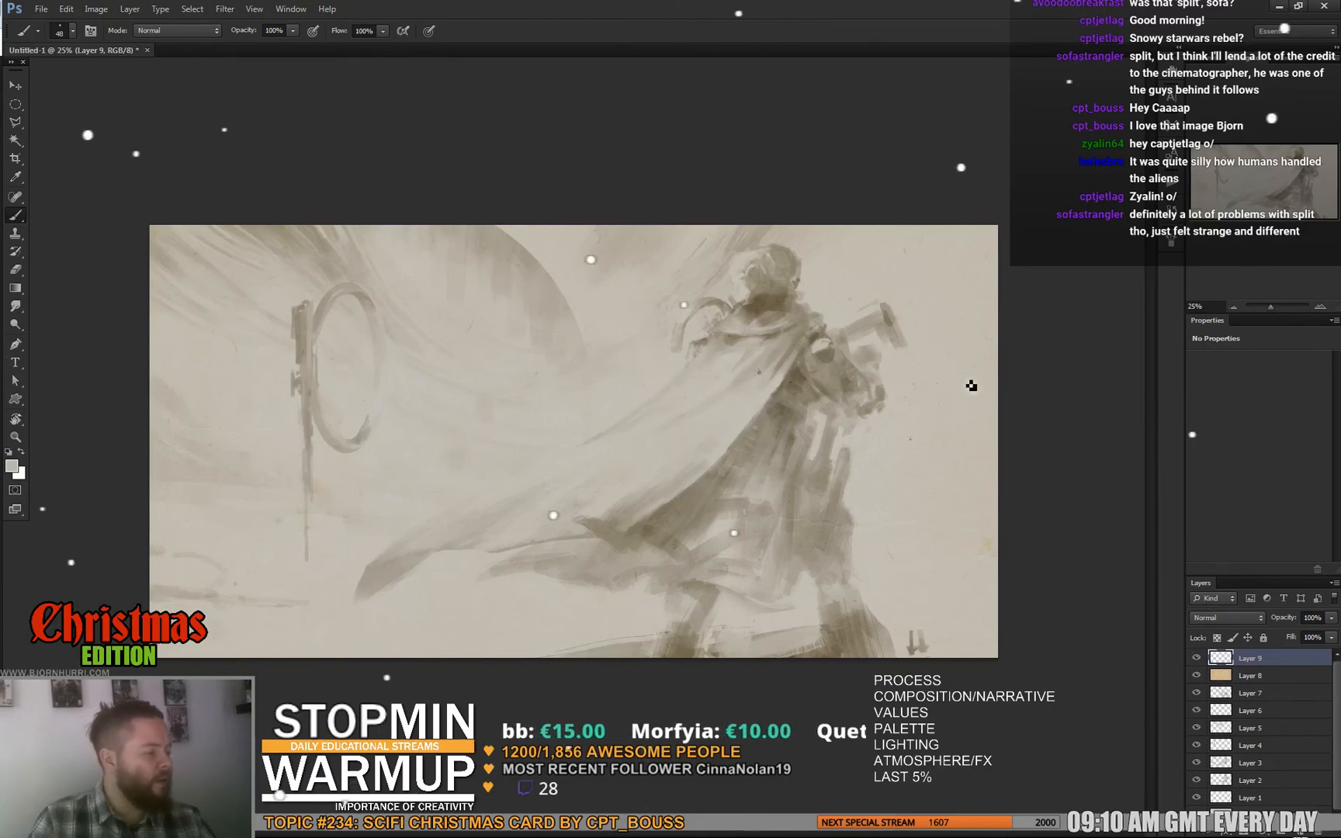
pyautogui.keyDown('alt'); pyautogui.click(781, 412); pyautogui.keyUp('alt')
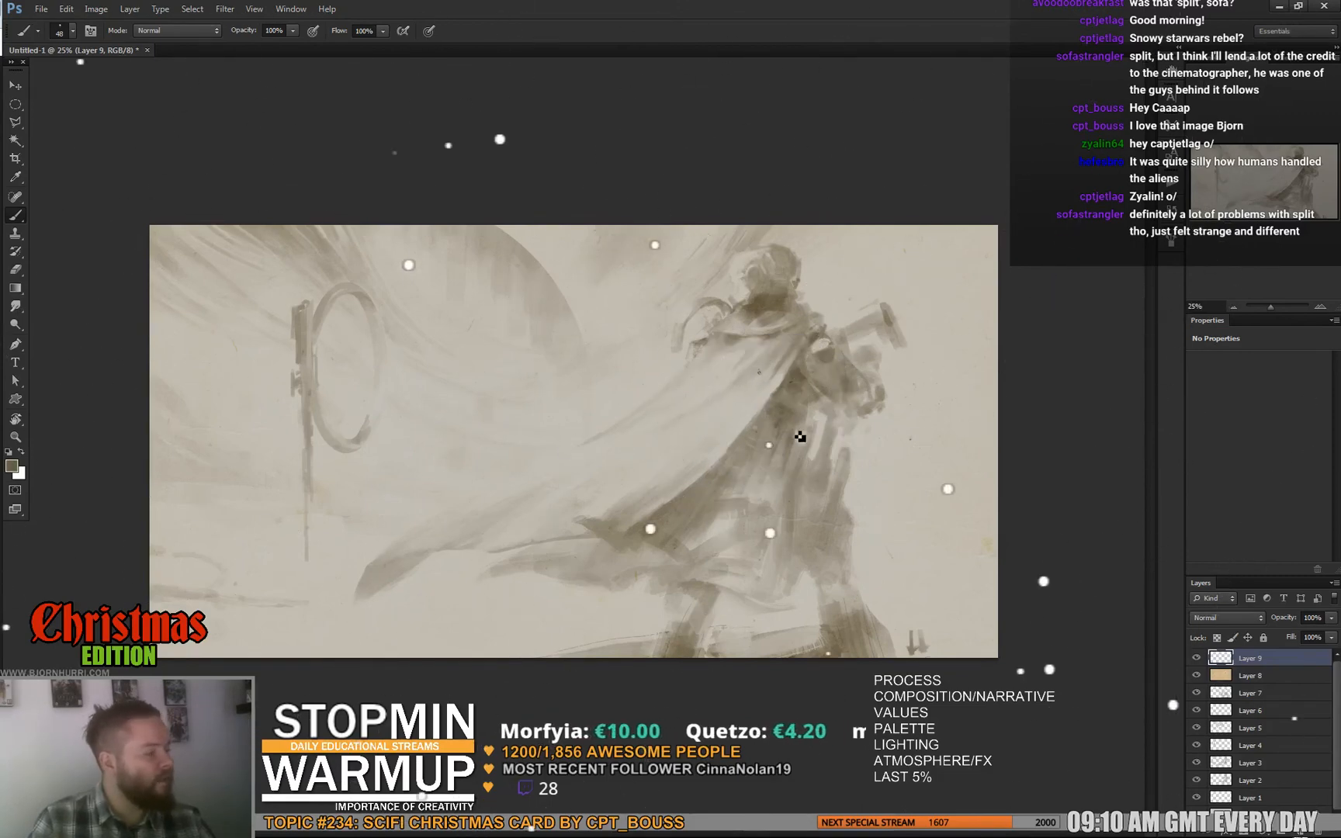
pyautogui.keyDown('alt'); pyautogui.click(758, 507); pyautogui.keyUp('alt')
pyautogui.moveTo(750, 482); pyautogui.dragTo(744, 507)
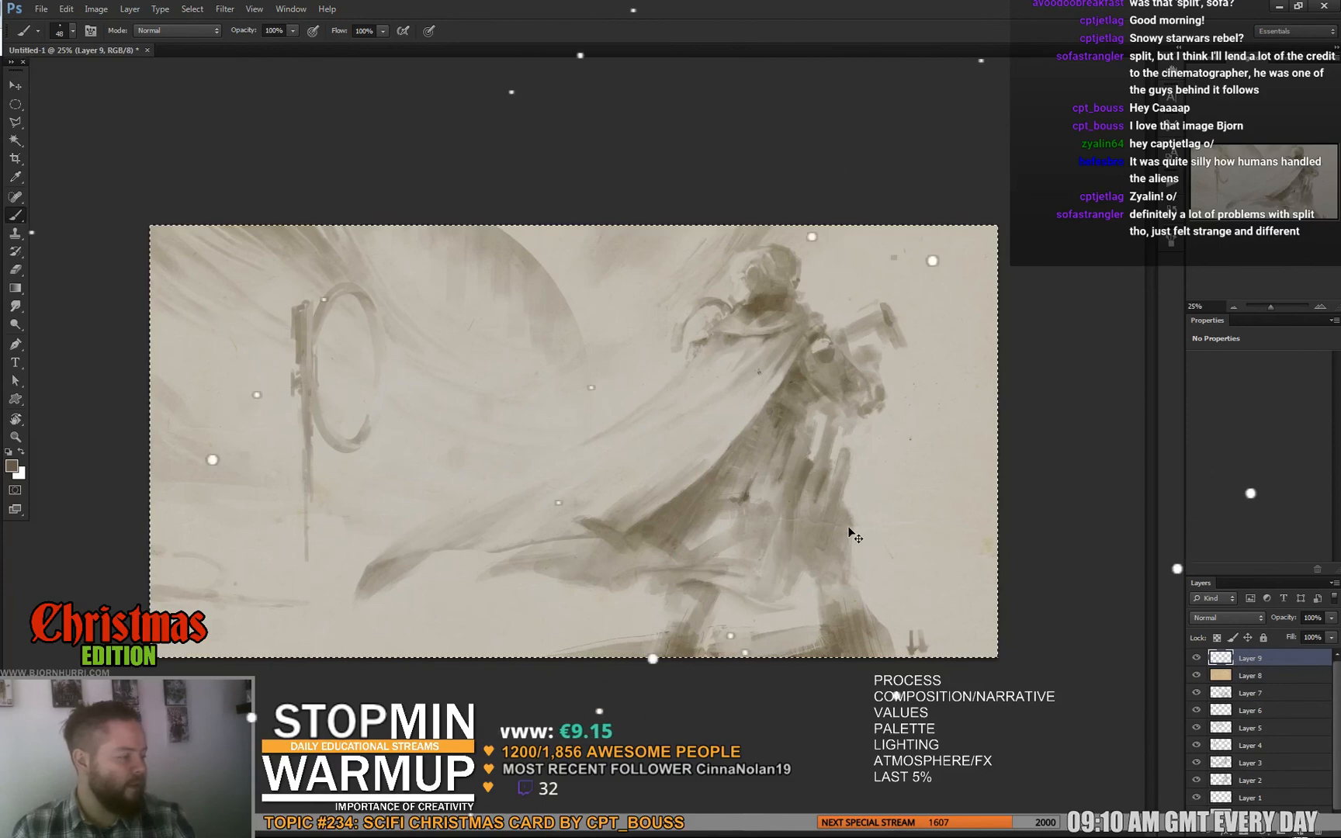
# Copy the merged image of the whole canvas into a new layer and shift it slightly to the right
pyautogui.hotkey('ctrl', 'a')
pyautogui.hotkey('ctrl', 'shift', 'c')
pyautogui.hotkey('ctrl', 'v')
pyautogui.press('v')
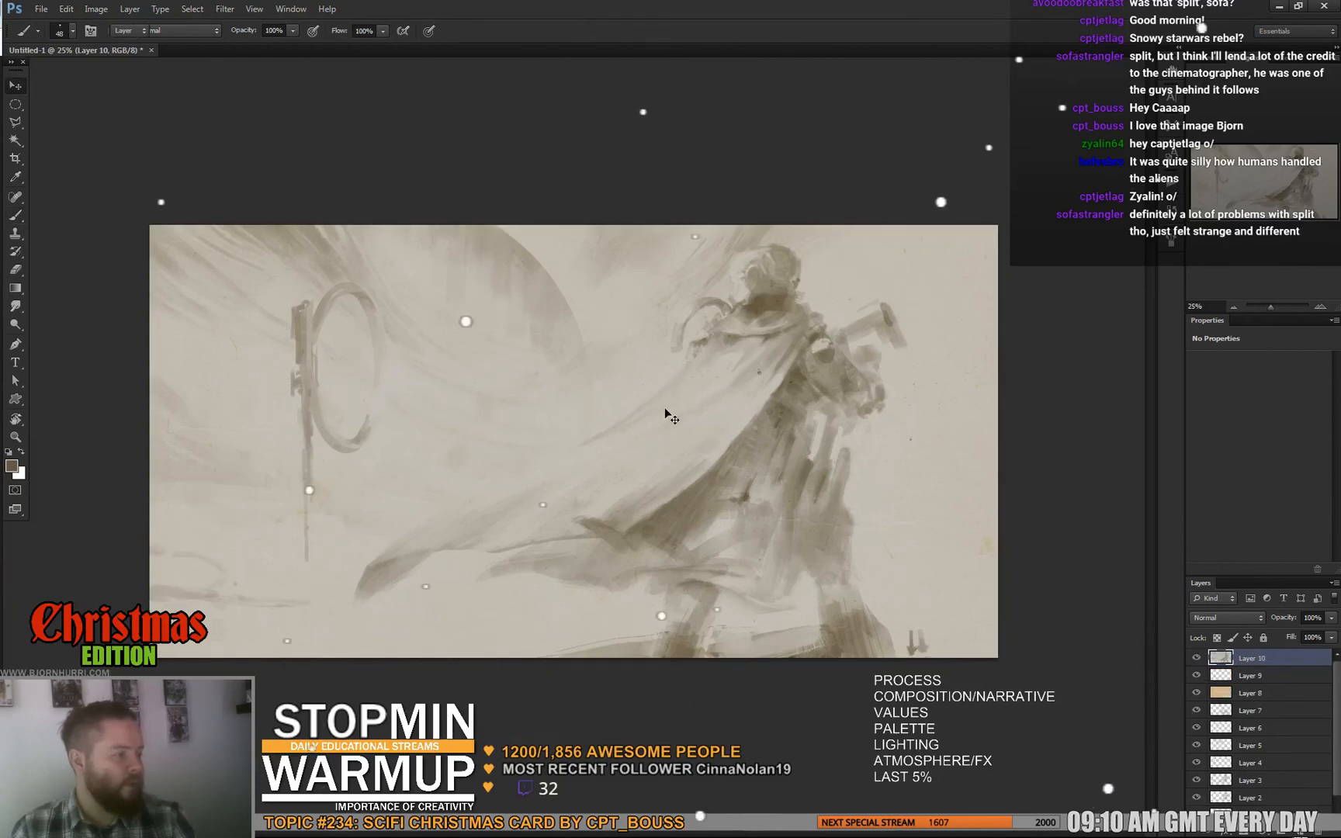
pyautogui.moveTo(635, 453); pyautogui.dragTo(652, 458)
# Switch to a textured brush at 114 px and sample the light grey background beside the standing staff
pyautogui.press('b')
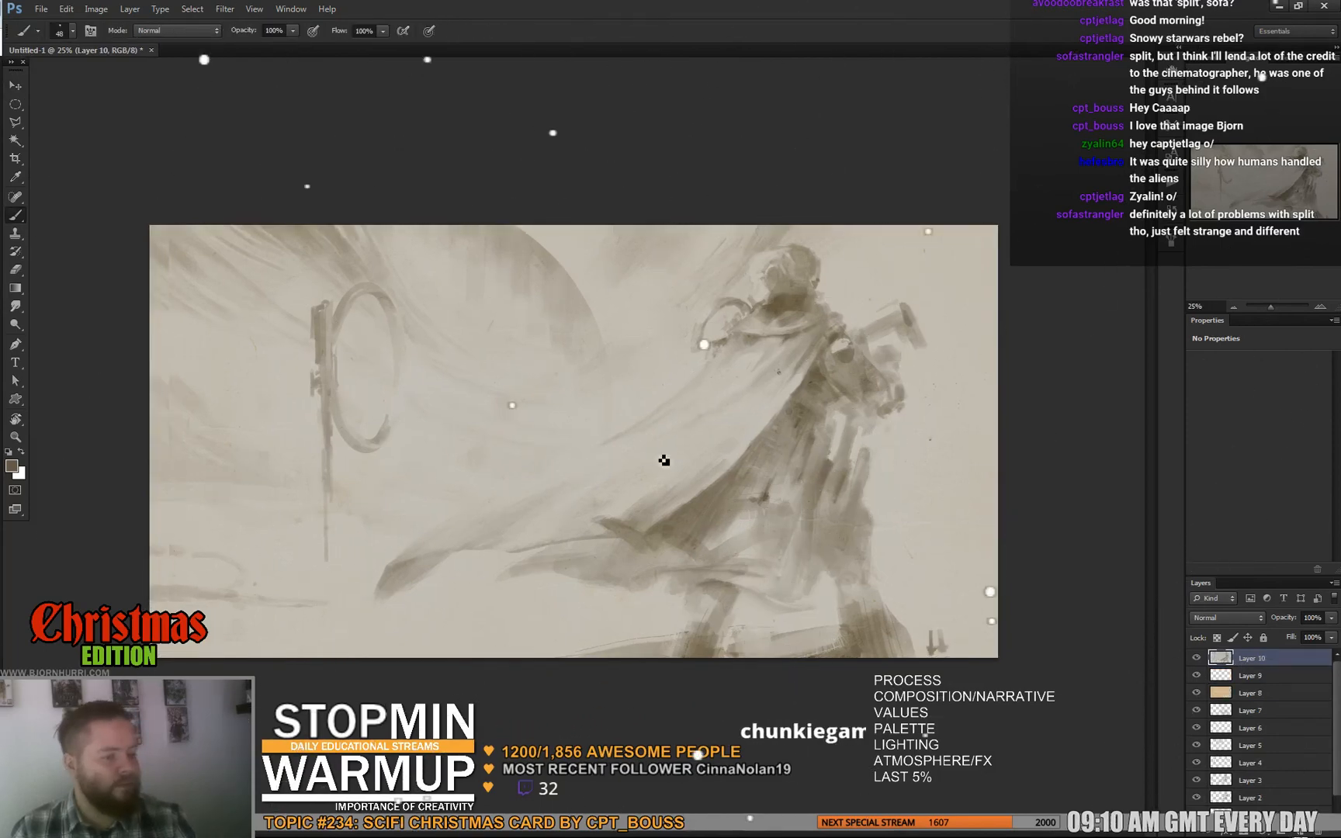
pyautogui.rightClick(263, 426)
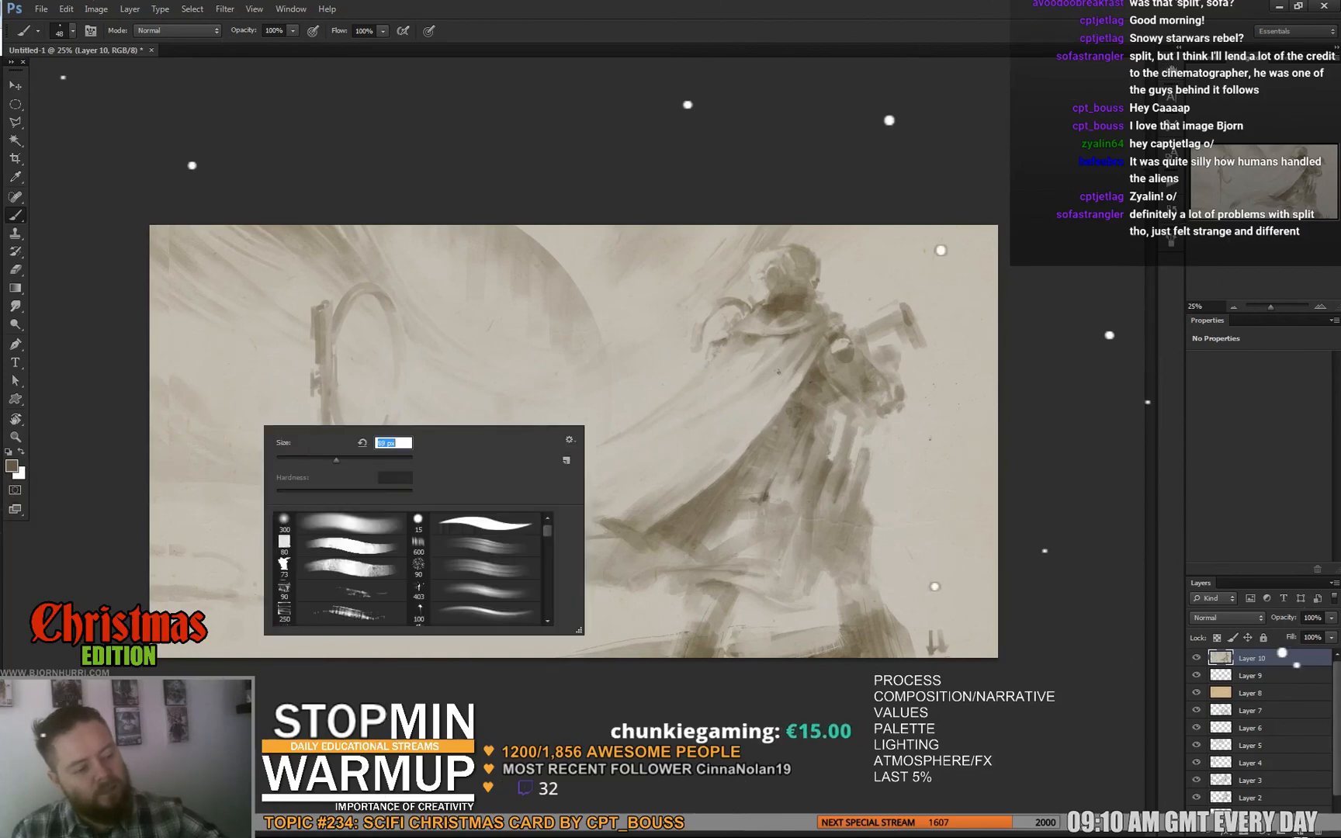
pyautogui.doubleClick(284, 562)
pyautogui.keyDown('alt'); pyautogui.click(182, 383); pyautogui.keyUp('alt')
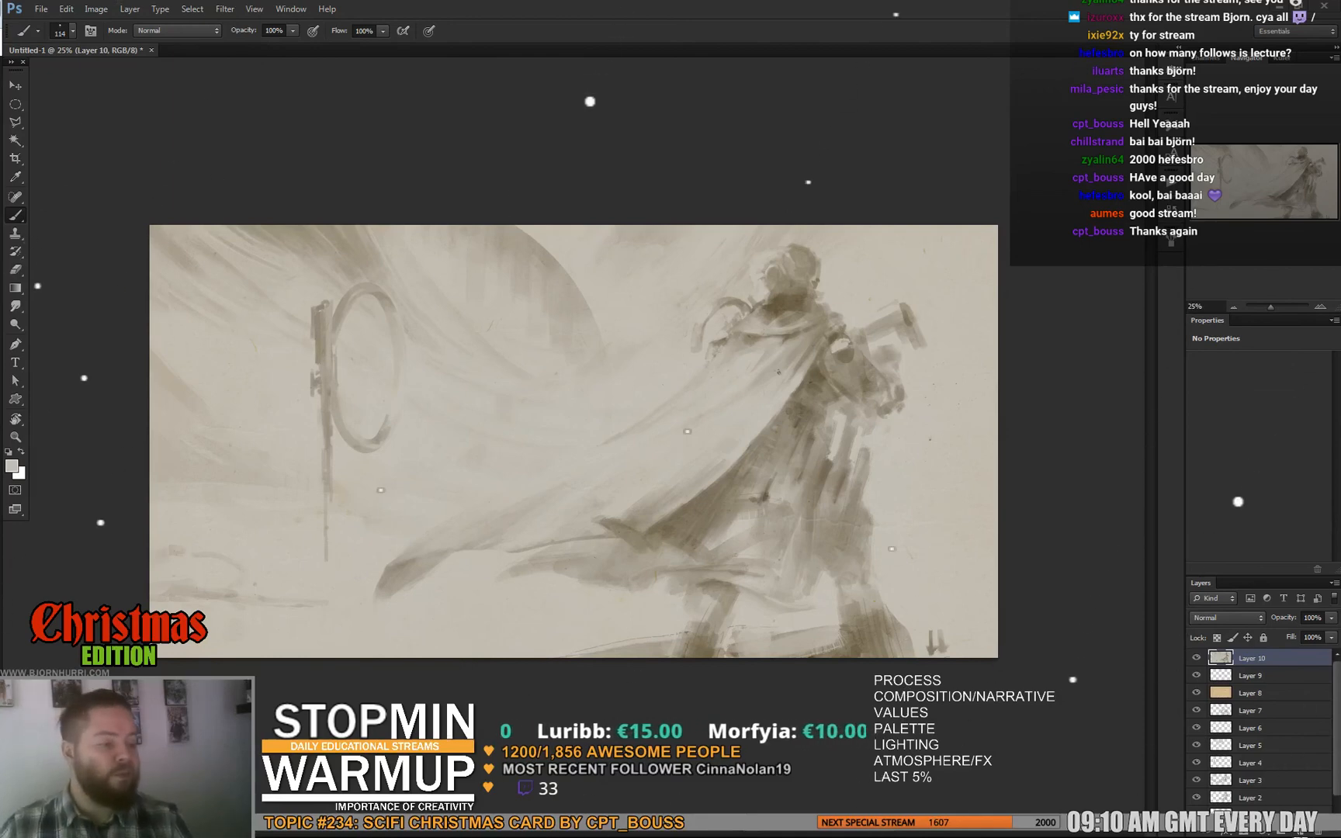
# Duplicate the merged picture onto a new layer and distort it, widening its lower edge and pulling the upper right corner outward
pyautogui.hotkey('ctrl', 'a')
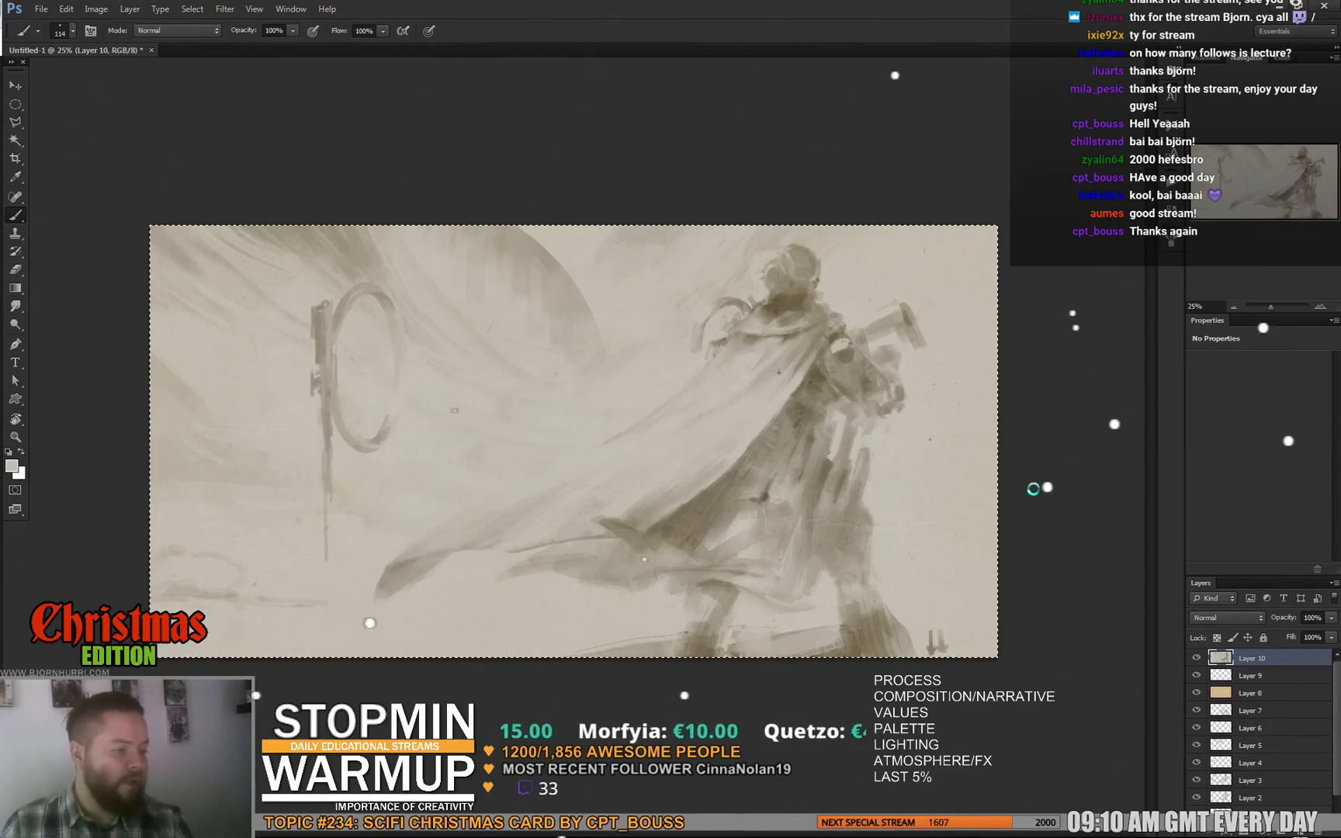
pyautogui.hotkey('ctrl', 'c')
pyautogui.hotkey('ctrl', 'v')
pyautogui.hotkey('ctrl', 't')
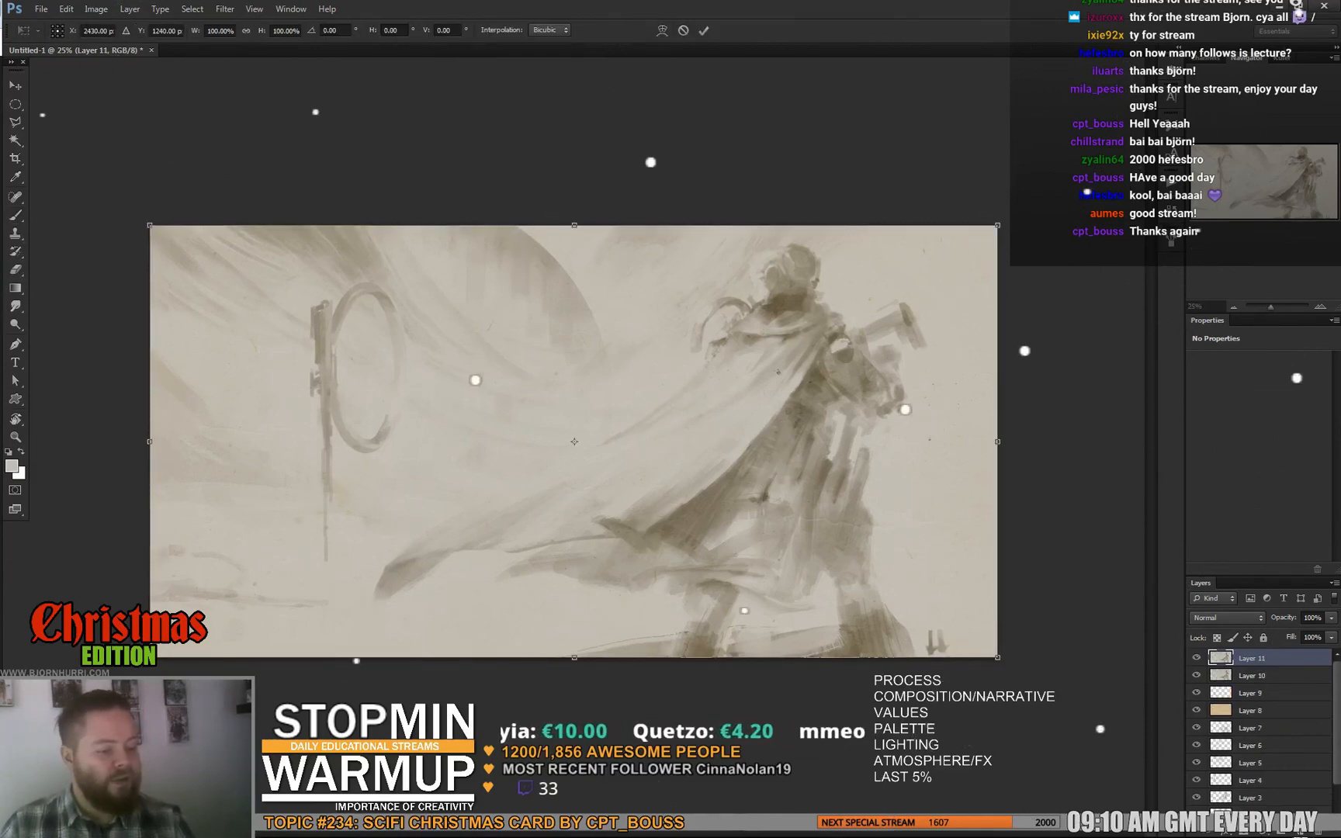
pyautogui.moveTo(997, 658); pyautogui.dragTo(1011, 658)
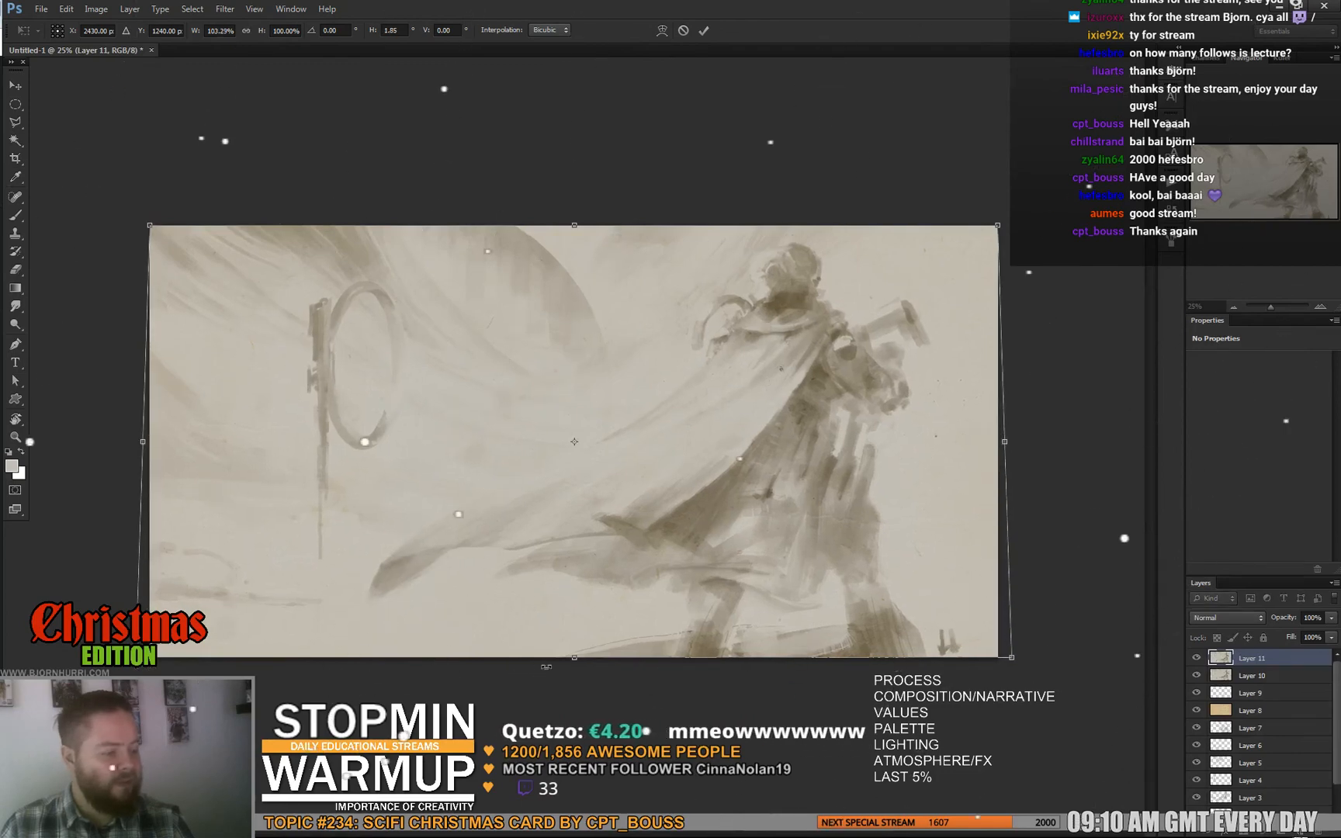
pyautogui.moveTo(576, 659); pyautogui.dragTo(571, 659)
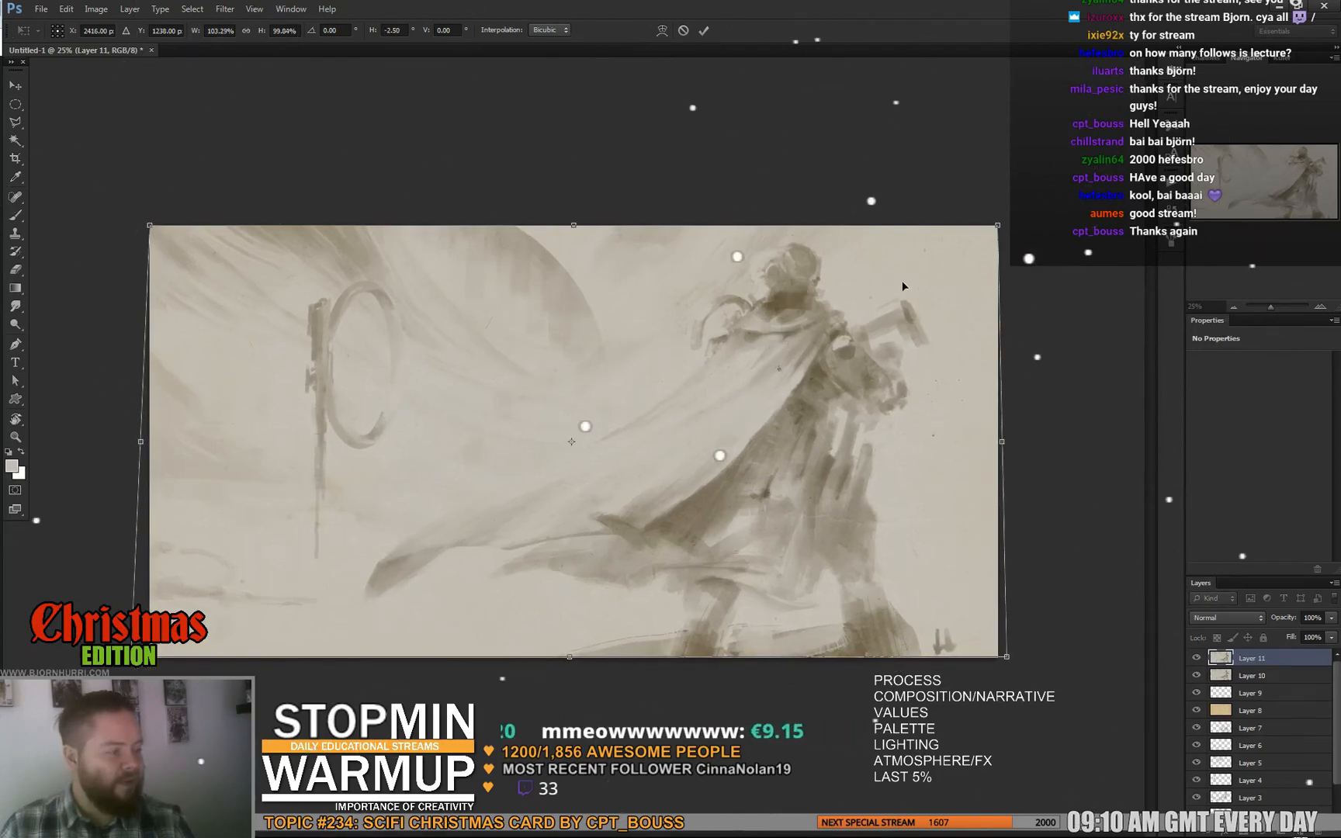
pyautogui.moveTo(998, 226); pyautogui.dragTo(1008, 228)
pyautogui.press('Return')
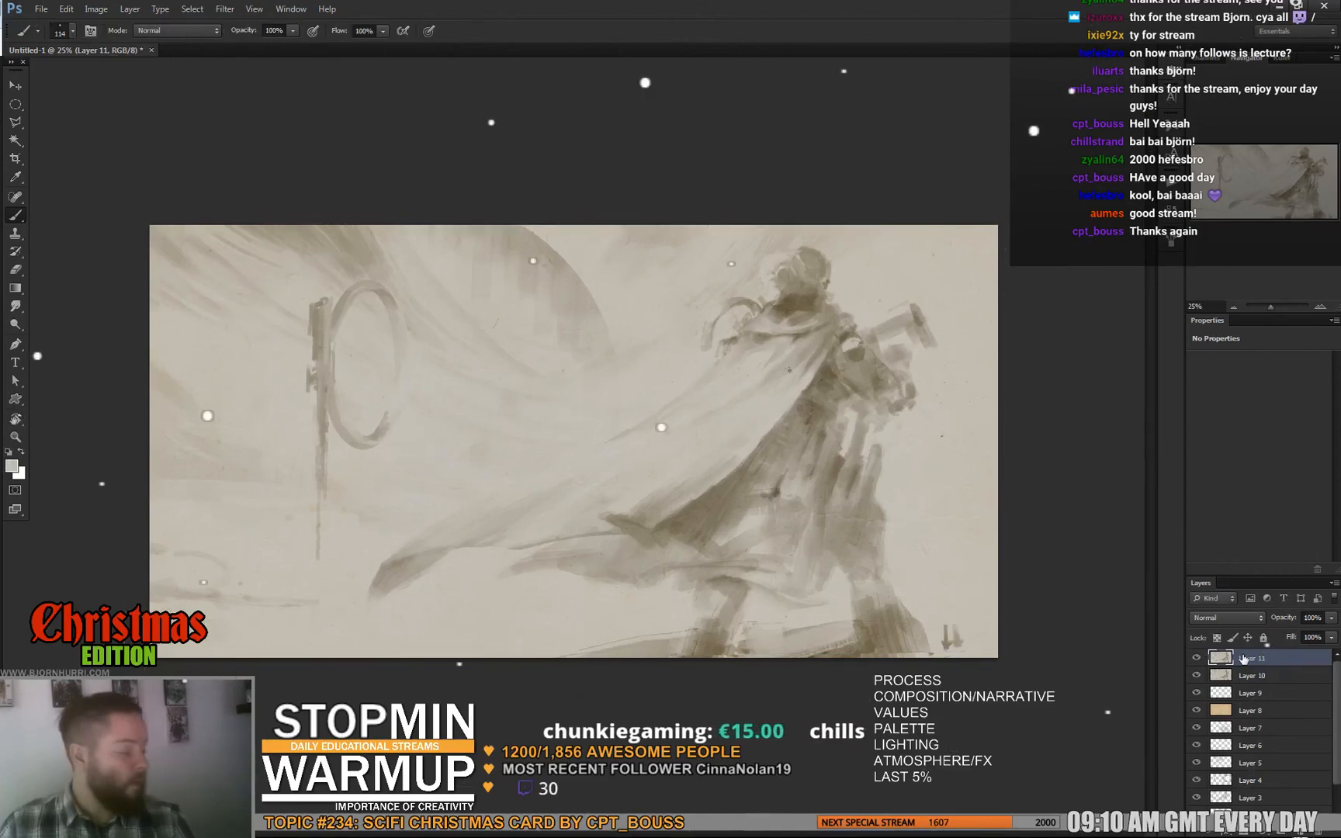
# Add a Brightness/Contrast adjustment layer on top and set its contrast to 49
pyautogui.click(1254, 569)
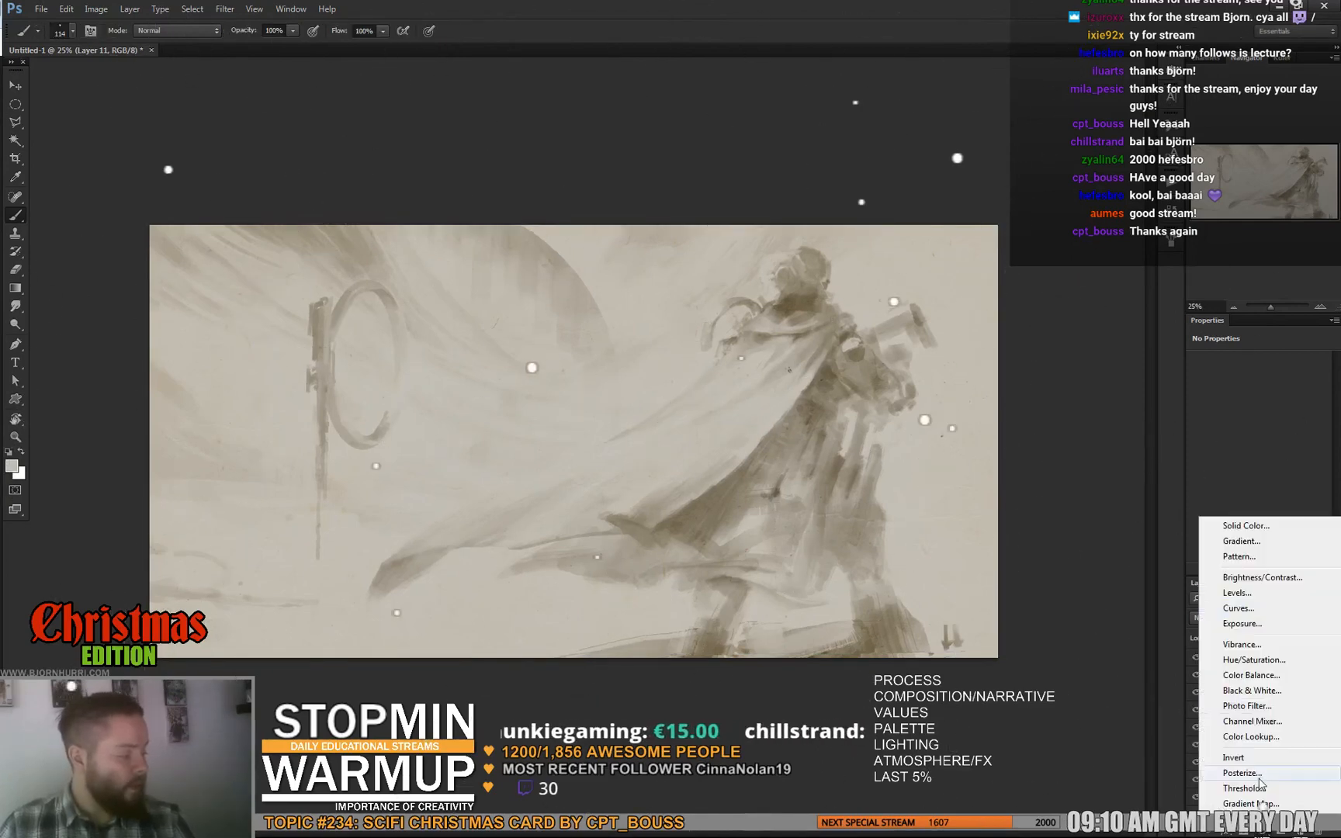
pyautogui.click(1256, 576)
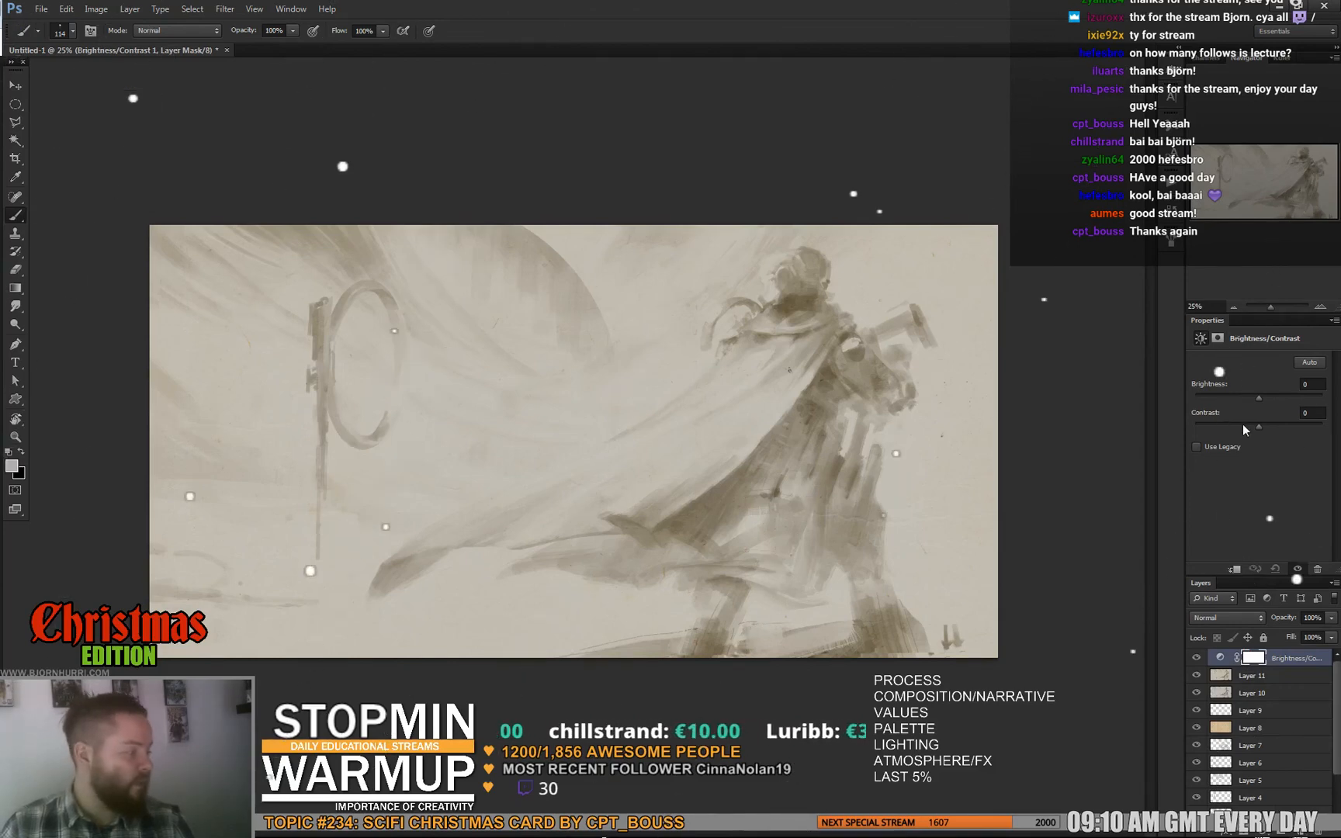
pyautogui.moveTo(1268, 426); pyautogui.dragTo(1289, 426)
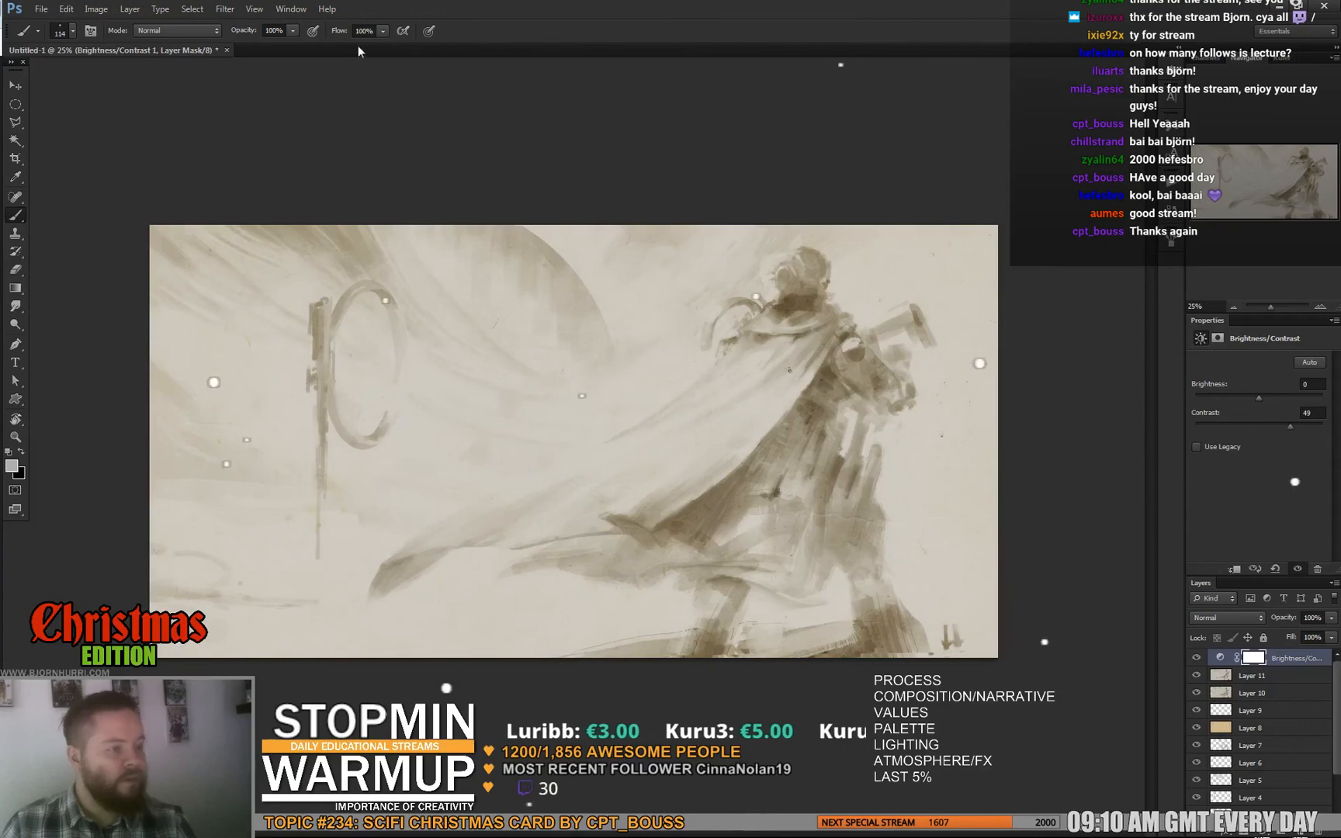